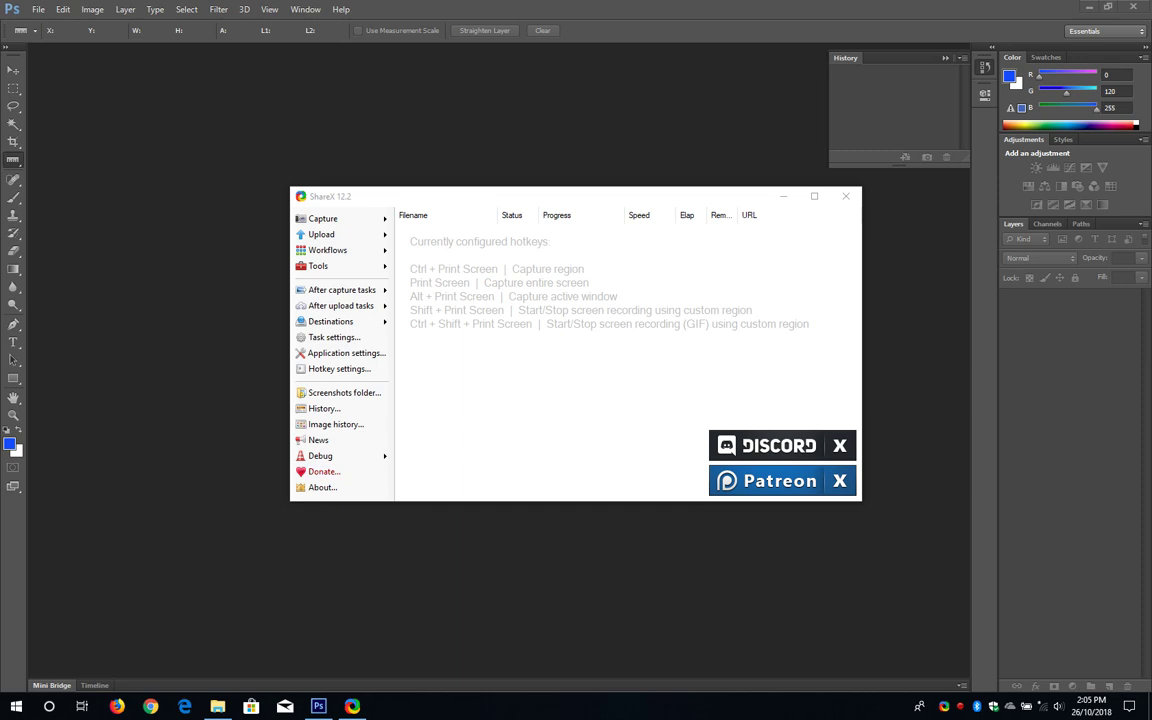
Step: Minimize ShareX to reveal the empty Photoshop workspace and bring up its File menu
{"action": "left_click", "coordinate": [784, 196]}
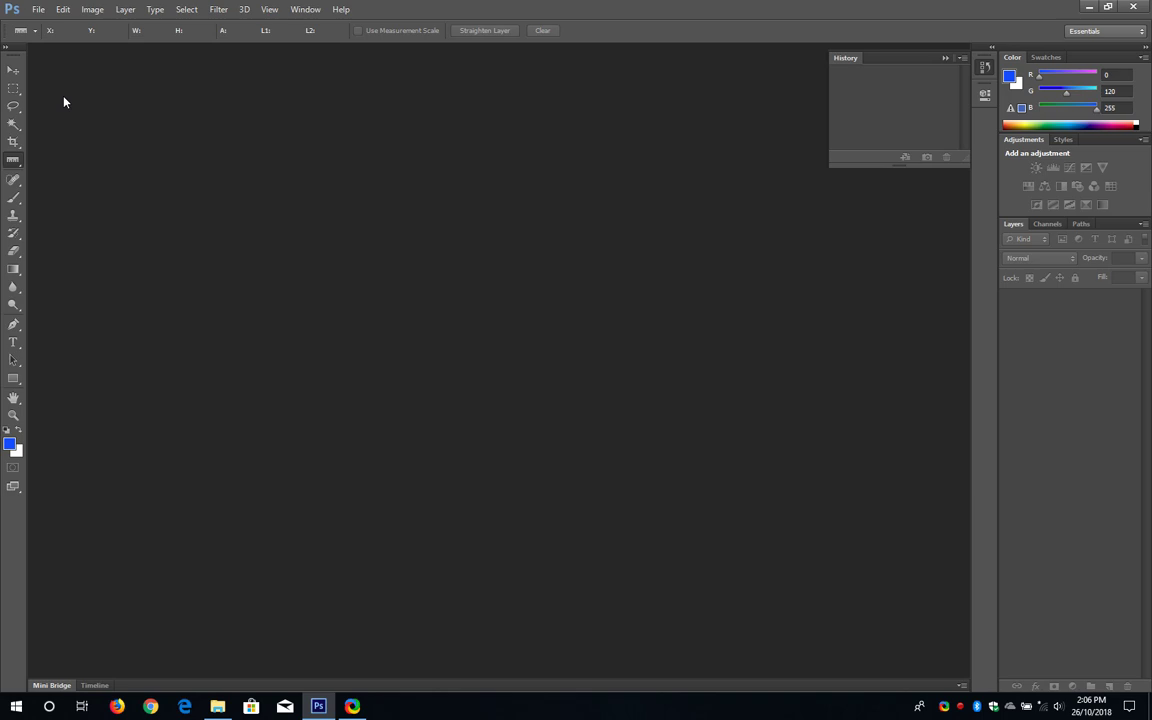
{"action": "left_click", "coordinate": [39, 10]}
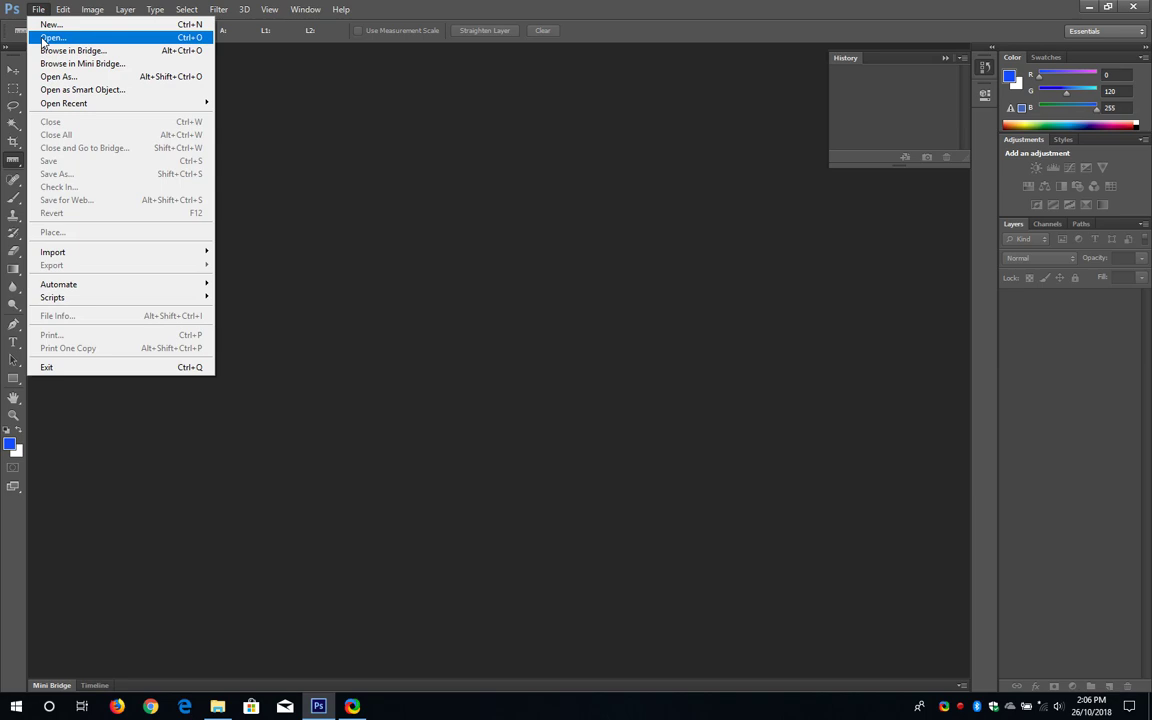
Step: Open scan 0-01 from the Coin Telephone no1 folder in Photos and zoom in and out
{"action": "left_click", "coordinate": [214, 704]}
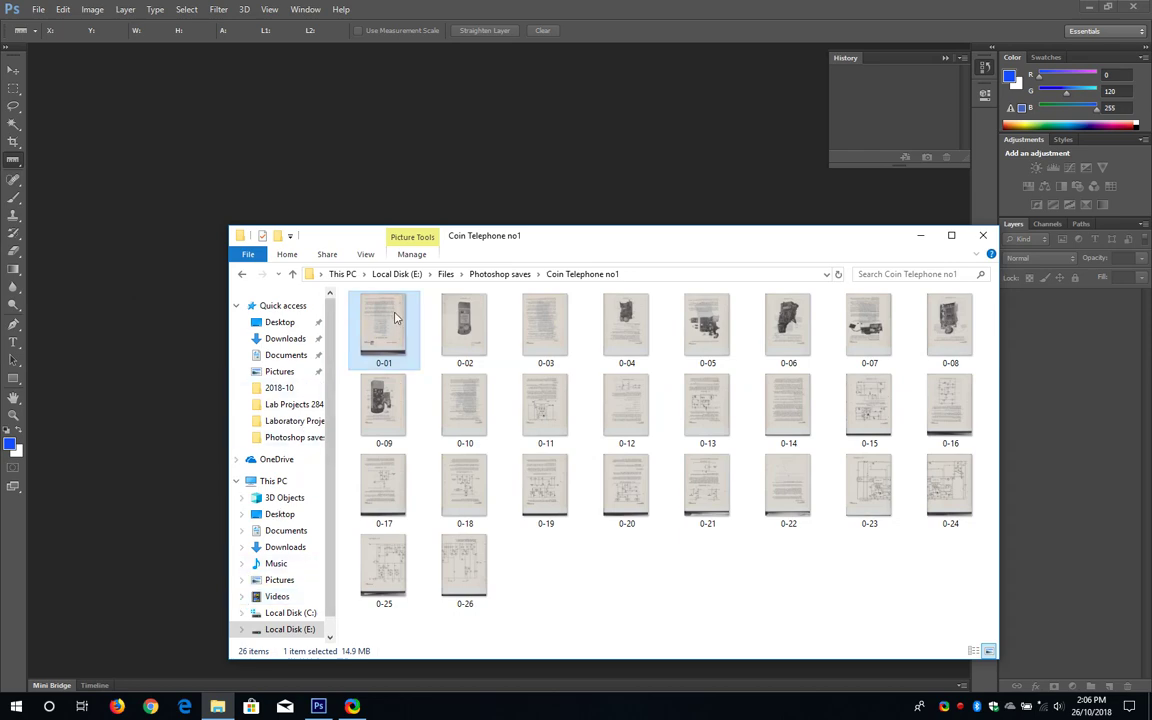
{"action": "double_click", "coordinate": [389, 316]}
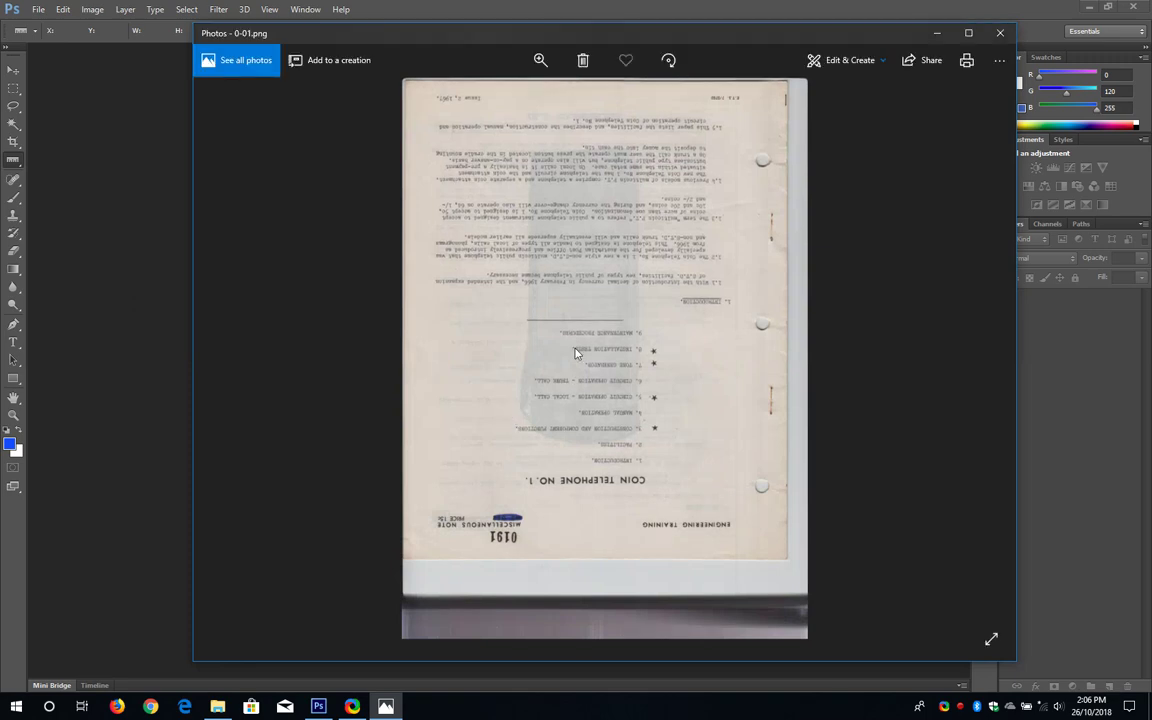
{"action": "scroll", "coordinate": [576, 352], "scroll_direction": "up", "scroll_amount": 2}
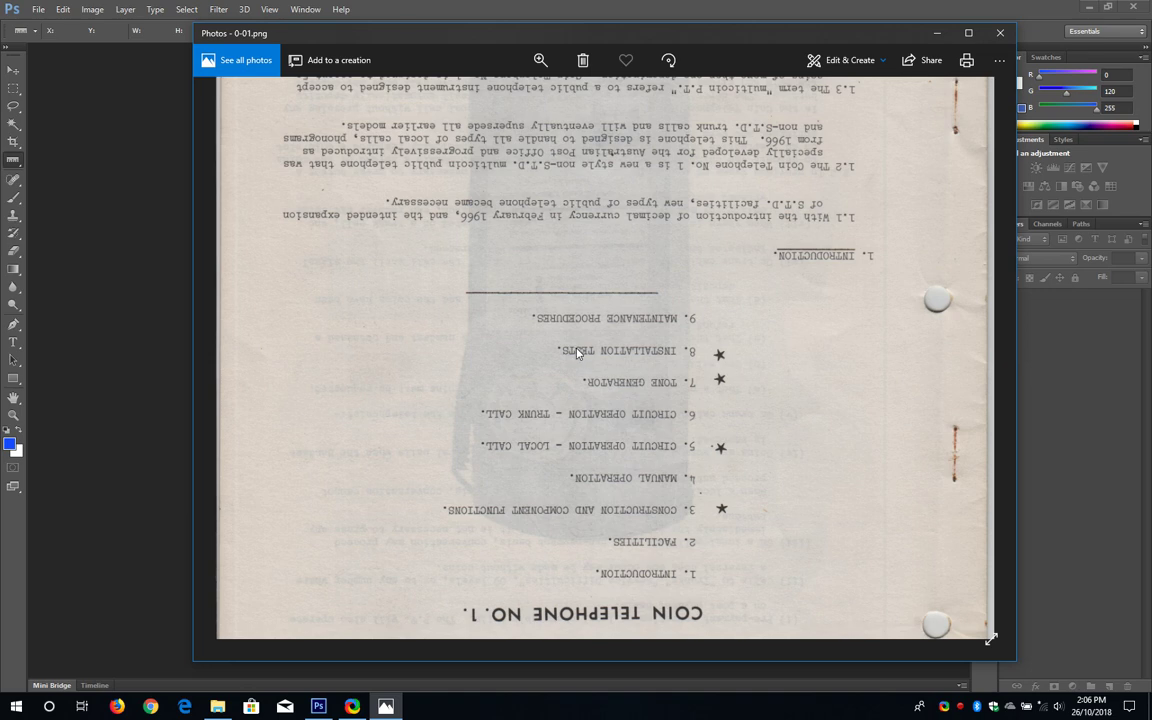
{"action": "scroll", "coordinate": [712, 367], "scroll_direction": "down", "scroll_amount": 2}
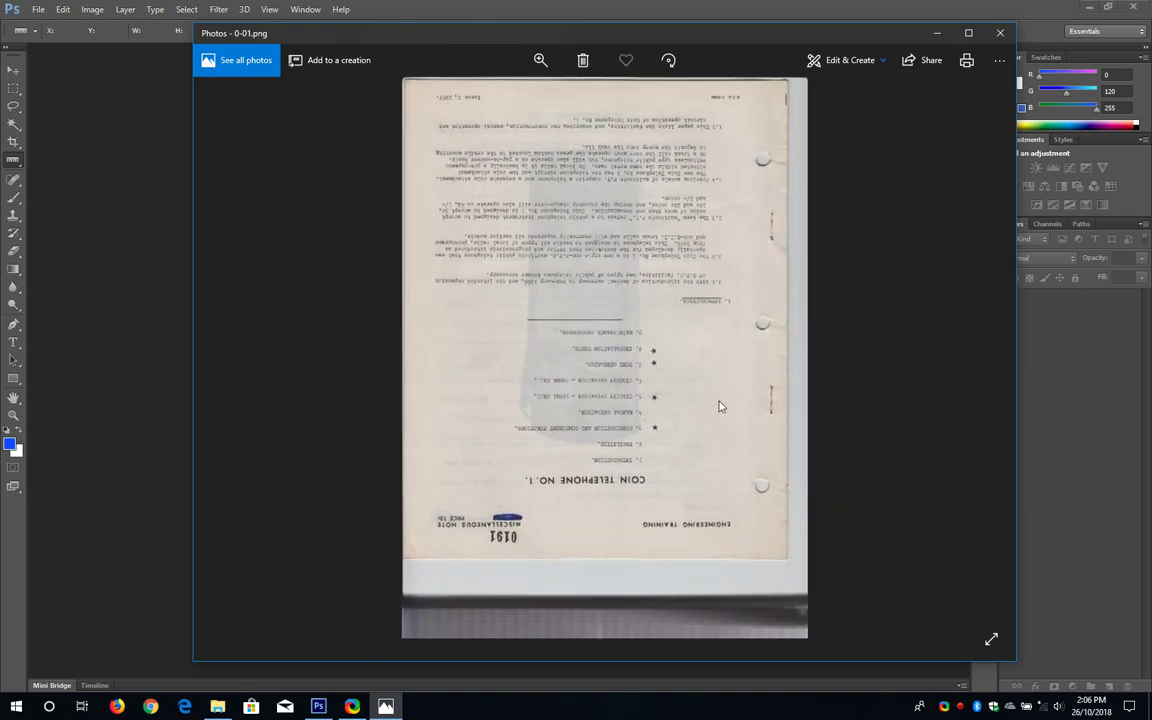
Step: Page on to scan 0-02, inspect the telephone picture enlarged, then advance to 0-03
{"action": "left_click", "coordinate": [983, 357]}
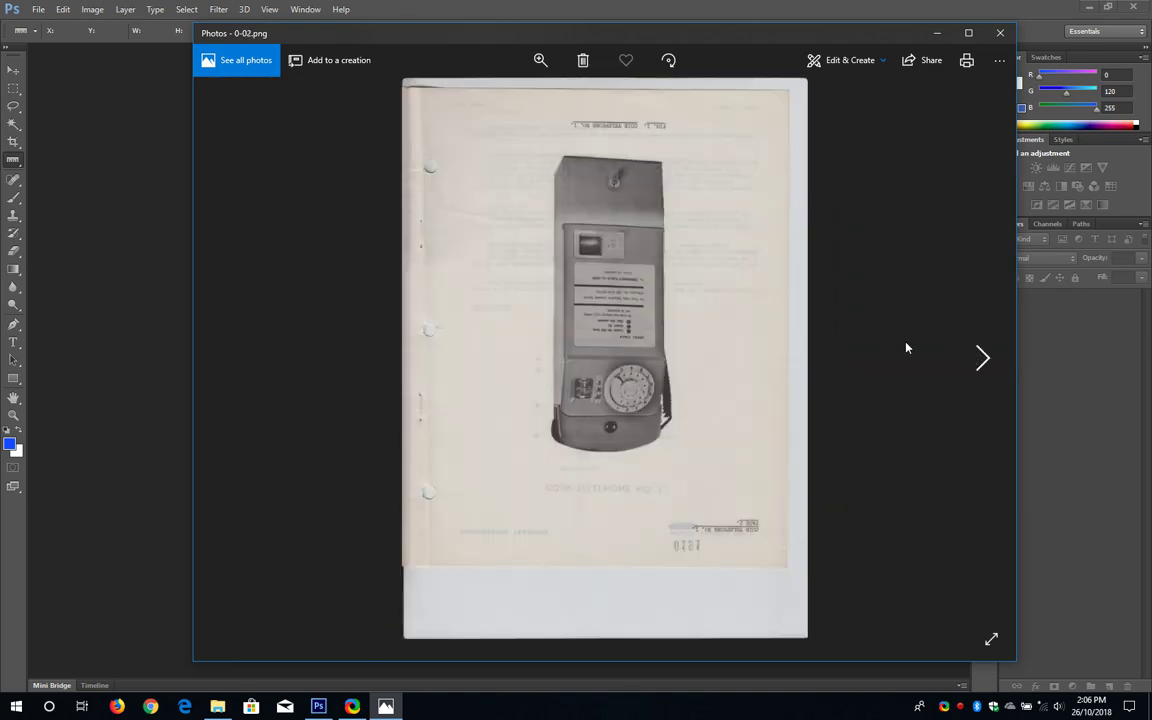
{"action": "scroll", "coordinate": [620, 276], "scroll_direction": "up", "scroll_amount": 2}
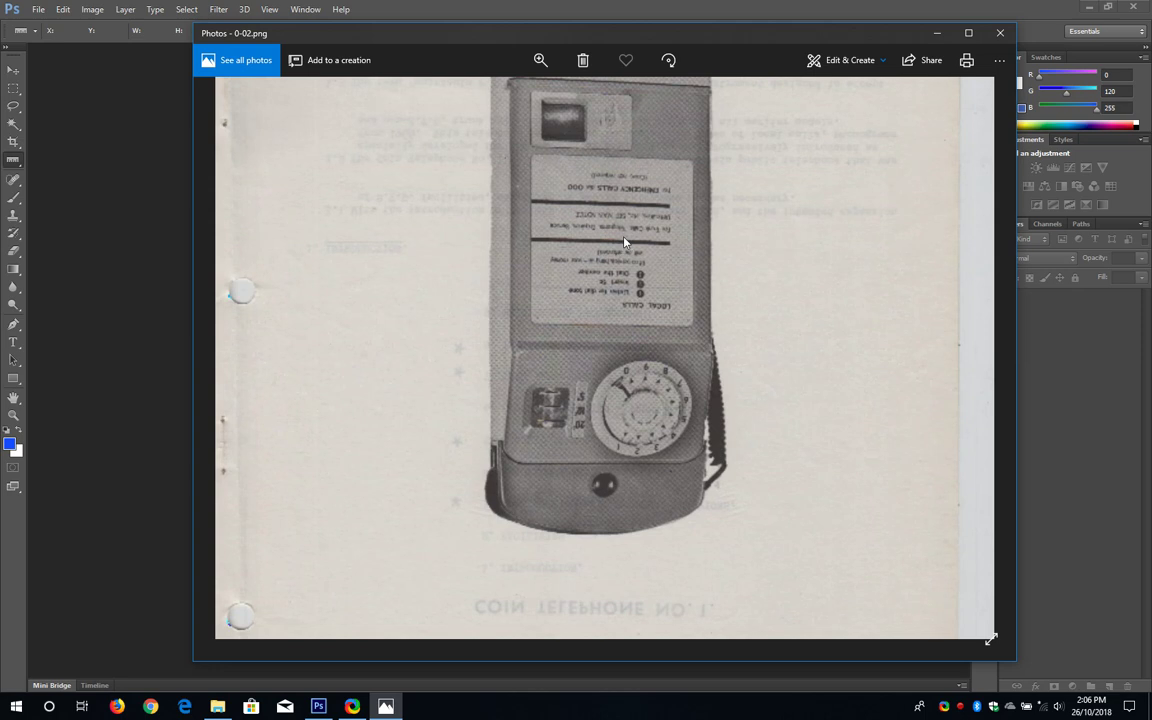
{"action": "left_click_drag", "start_coordinate": [620, 248], "coordinate": [587, 319]}
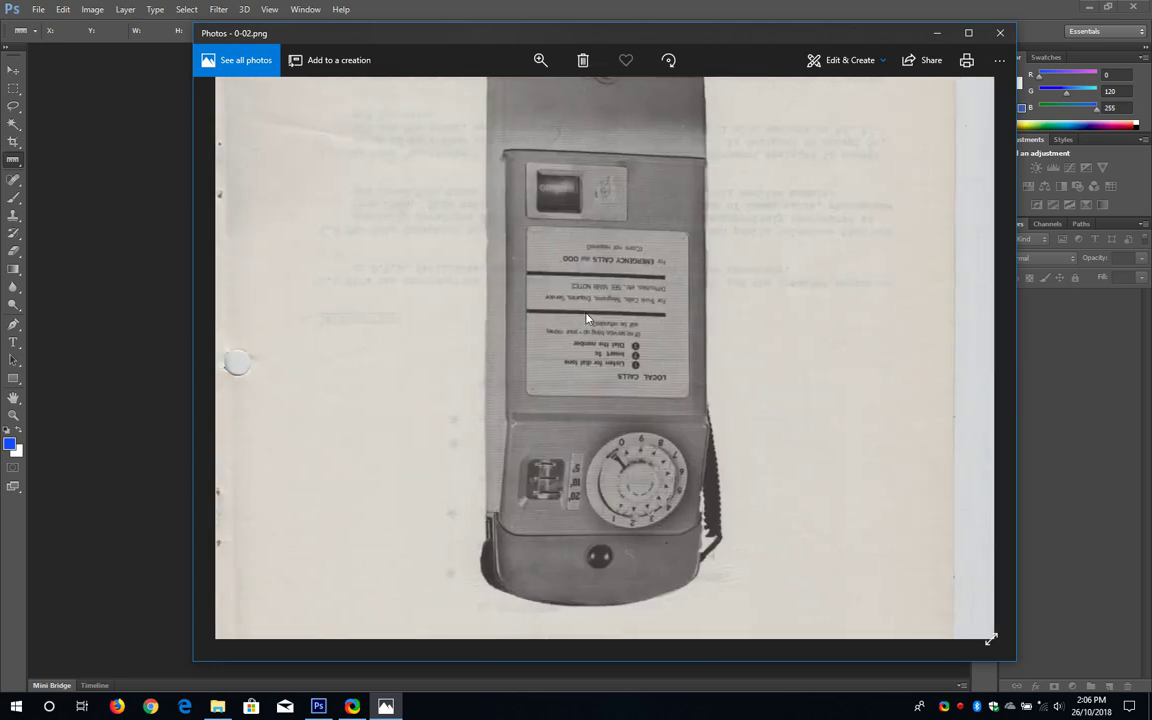
{"action": "scroll", "coordinate": [588, 300], "scroll_direction": "down", "scroll_amount": 2}
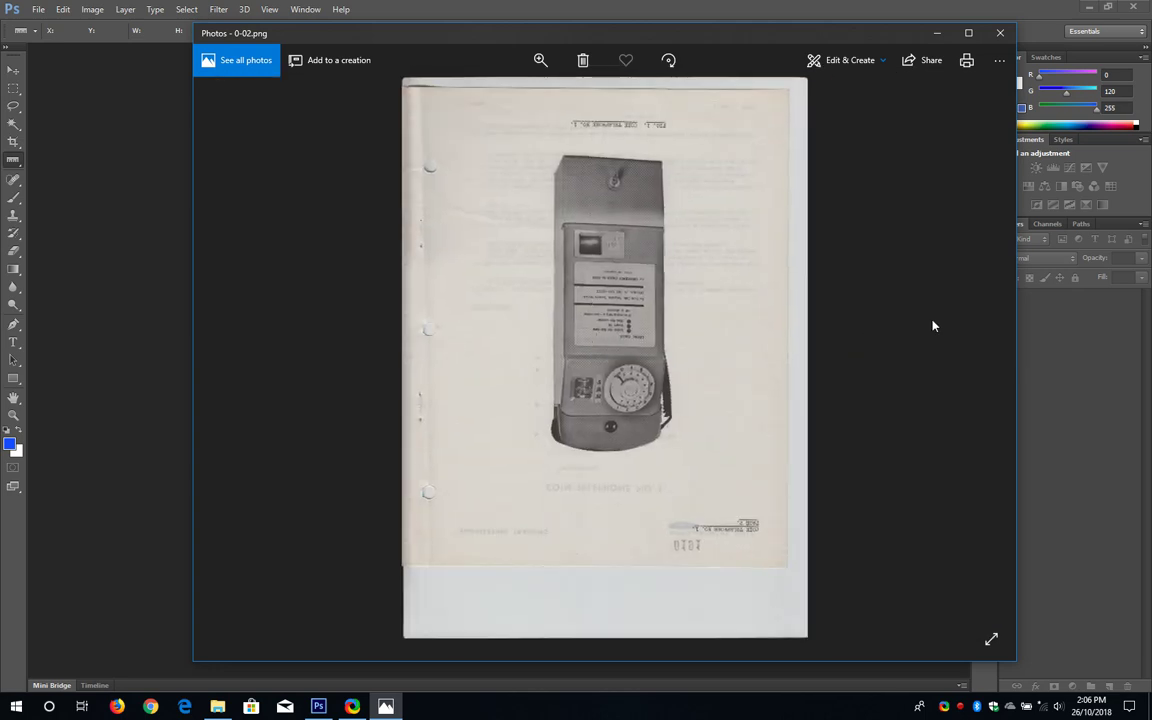
{"action": "left_click", "coordinate": [982, 357]}
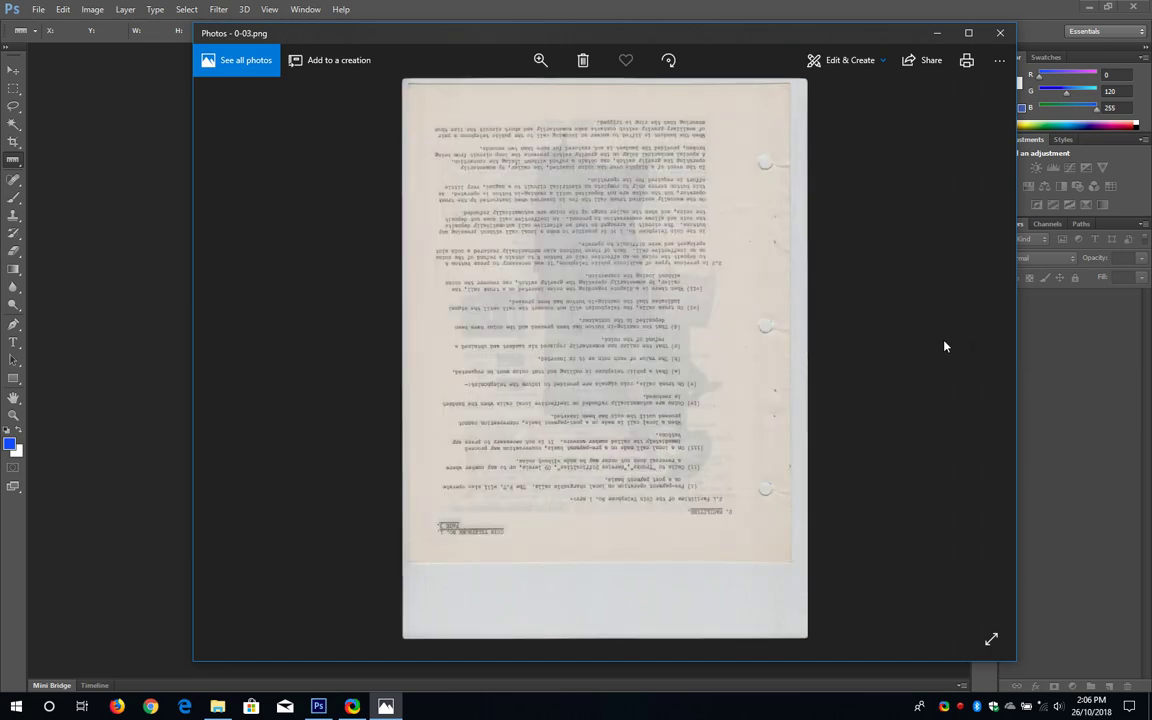
Step: Close Photos, review thumbnails 0-02, 0-03, 0-11 and 0-12, and return to Photoshop
{"action": "left_click", "coordinate": [1000, 33]}
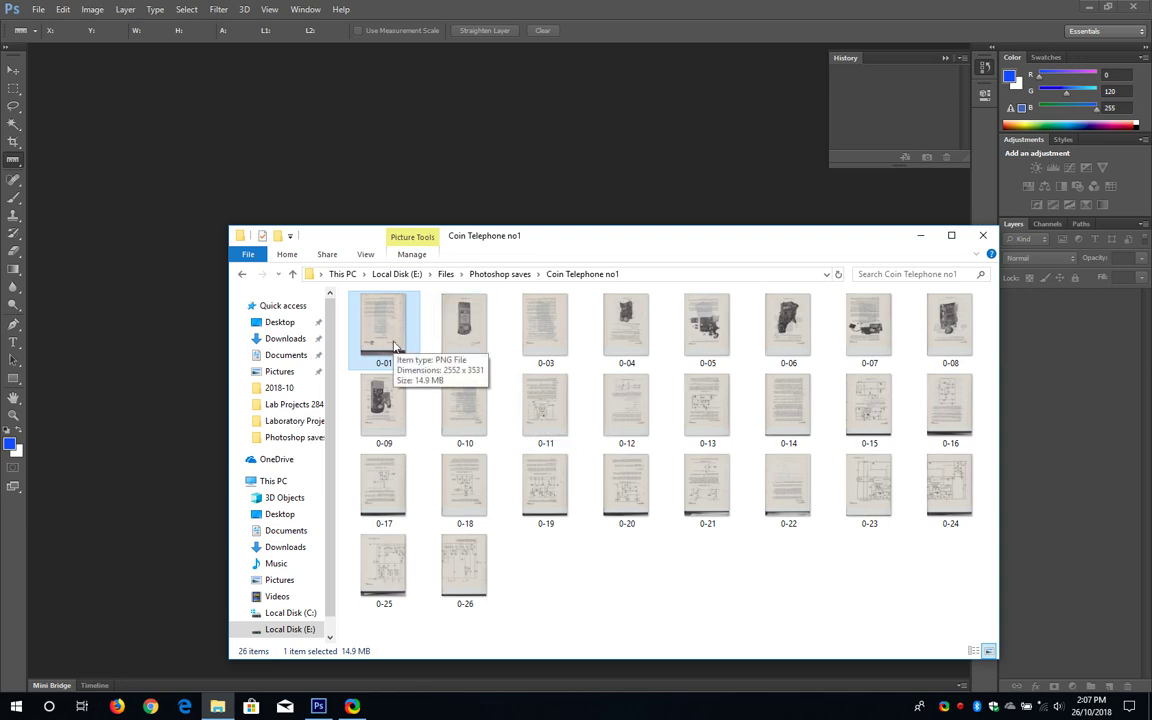
{"action": "left_click", "coordinate": [447, 330]}
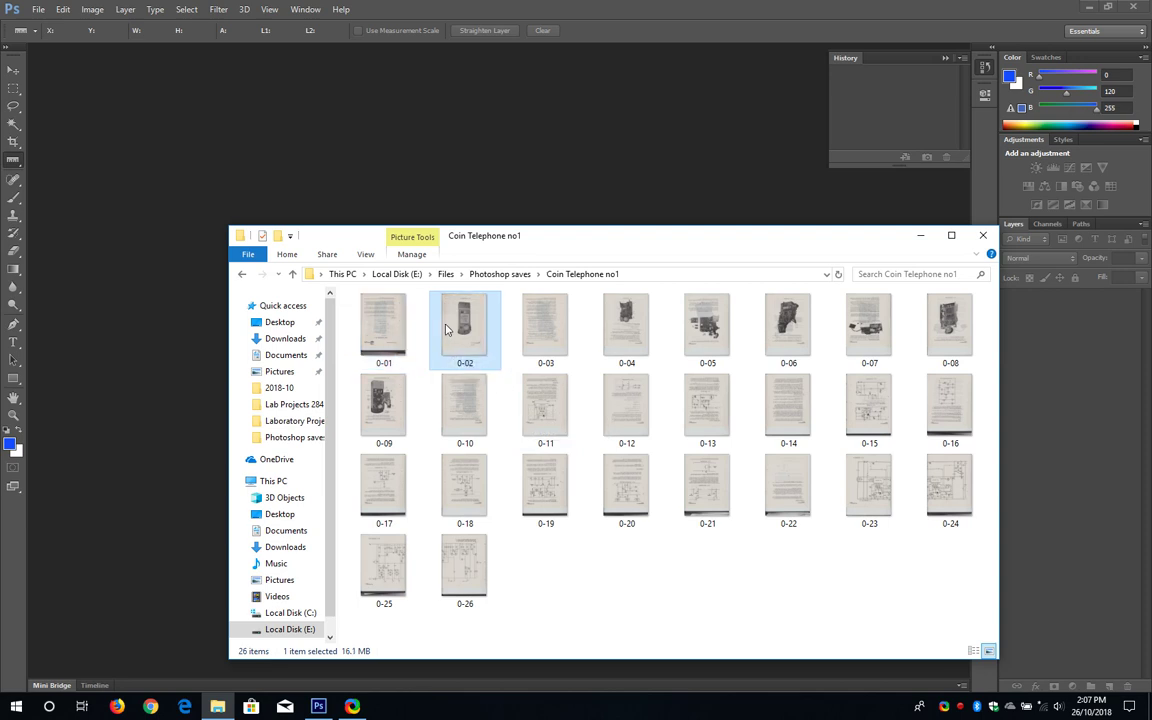
{"action": "left_click", "coordinate": [553, 343]}
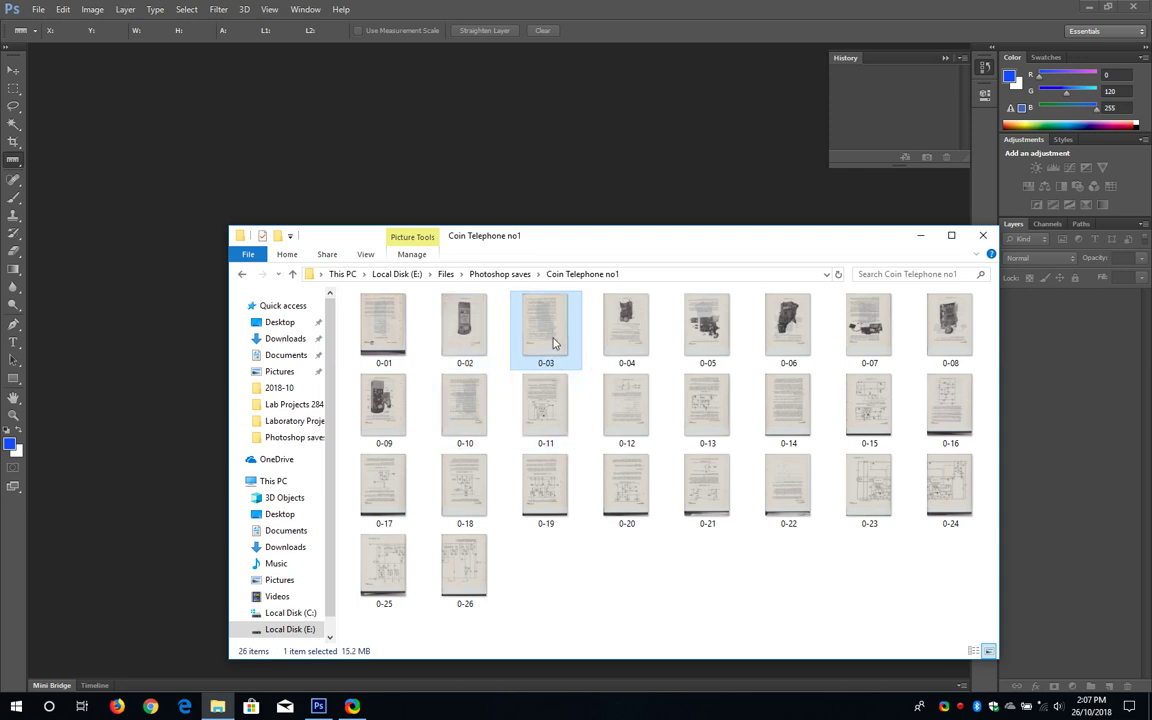
{"action": "left_click", "coordinate": [545, 408]}
{"action": "left_click", "coordinate": [640, 420]}
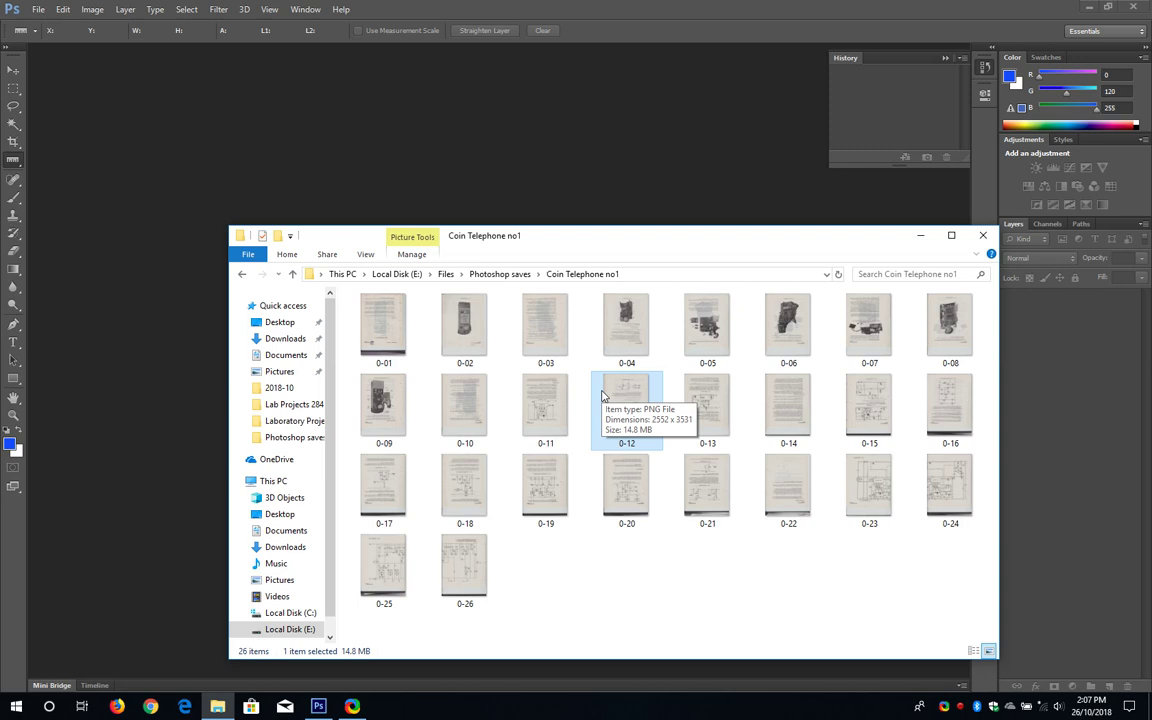
{"action": "left_click", "coordinate": [141, 196]}
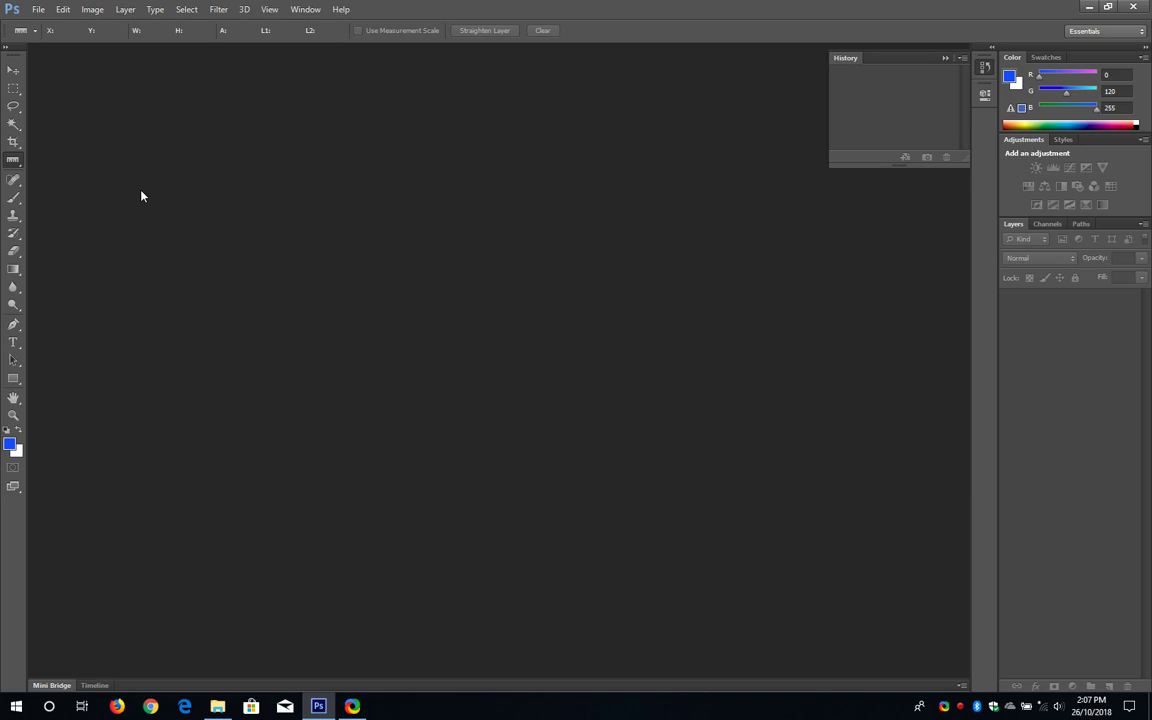
Step: Start File > Scripts > Load Files into Stack
{"action": "left_click", "coordinate": [38, 9]}
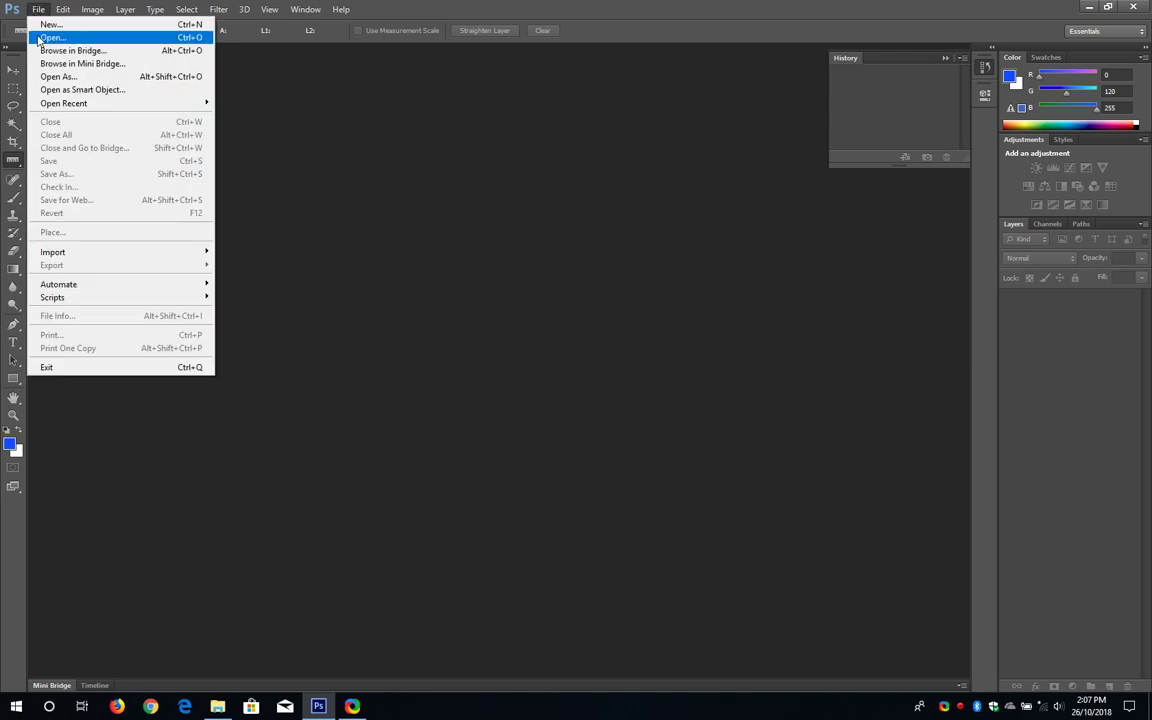
{"action": "mouse_move", "coordinate": [78, 301]}
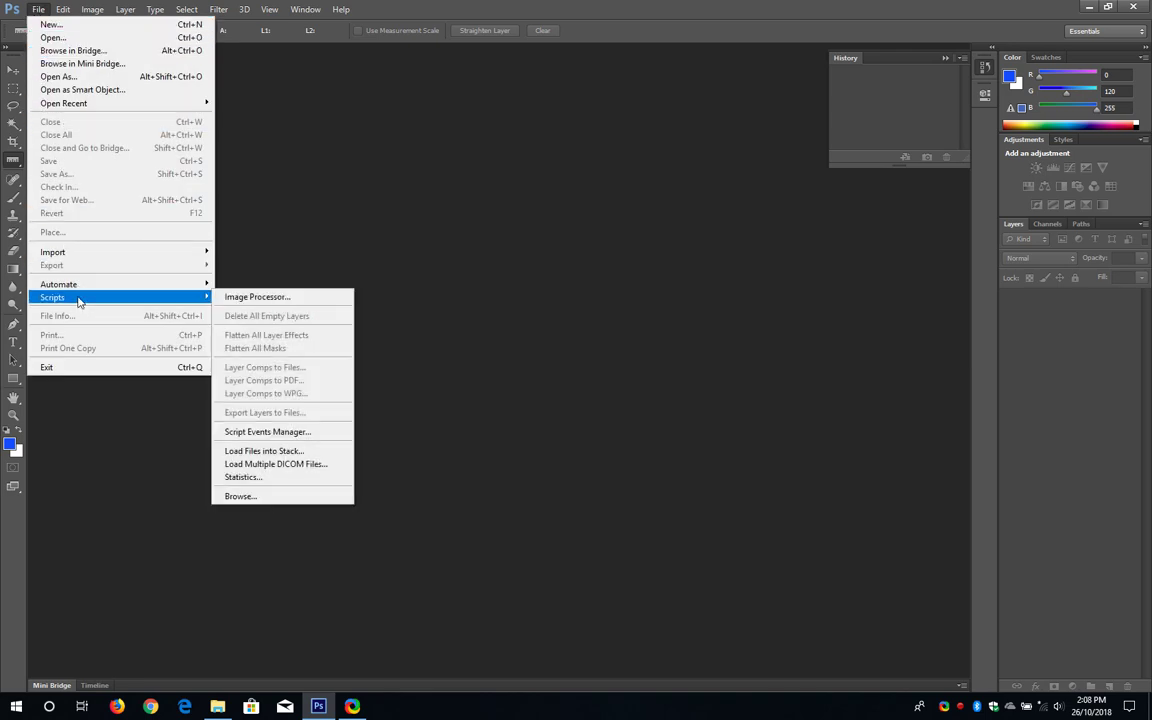
{"action": "left_click", "coordinate": [233, 452]}
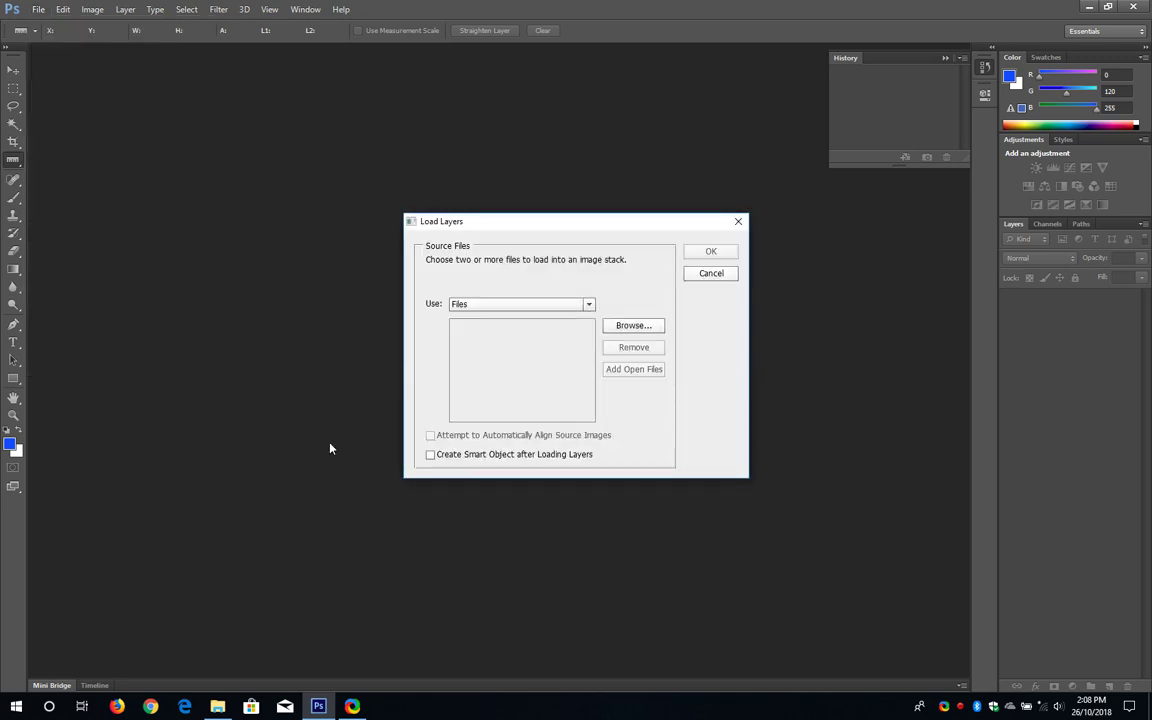
Step: Browse and choose scans 0-01, 0-02, 0-03, 0-11 and 0-12 as the stack's source files
{"action": "left_click", "coordinate": [620, 327]}
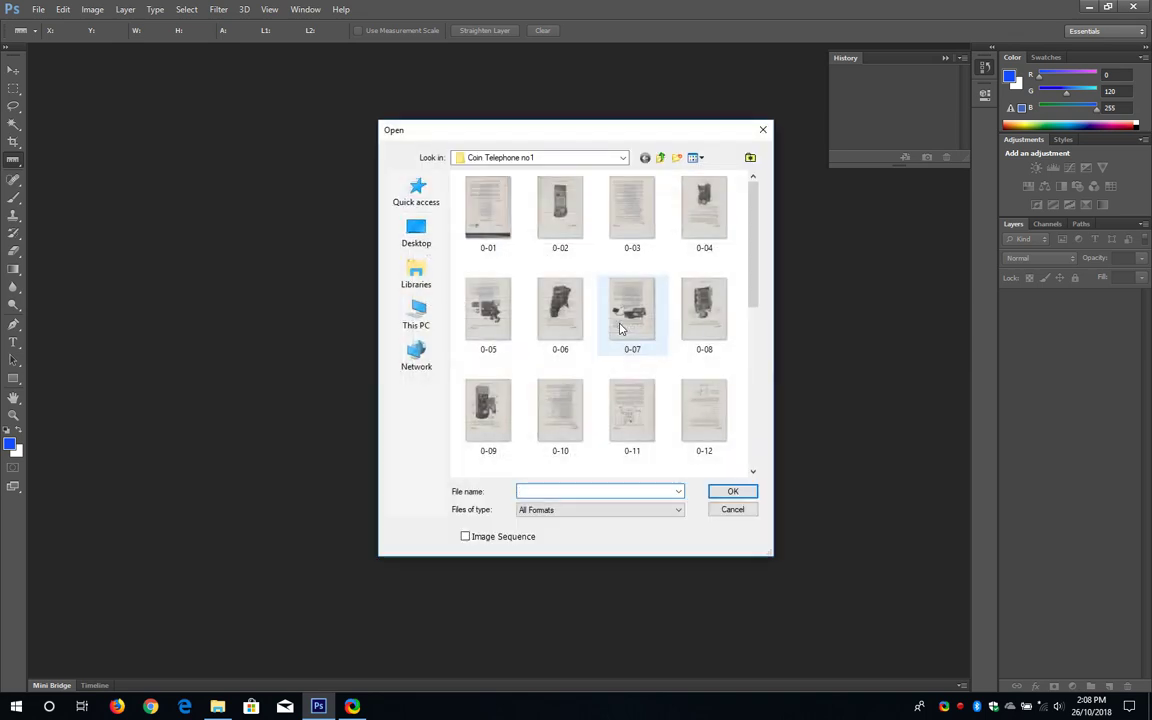
{"action": "left_click", "coordinate": [500, 232]}
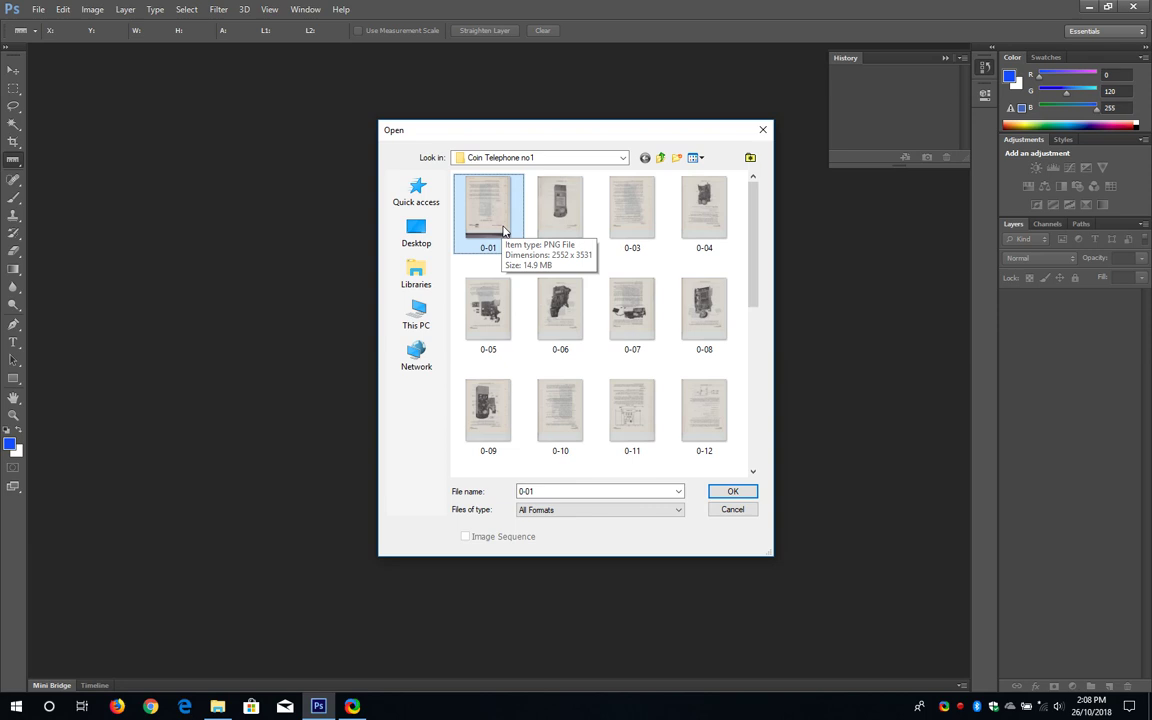
{"action": "left_click", "coordinate": [557, 209], "text": "ctrl"}
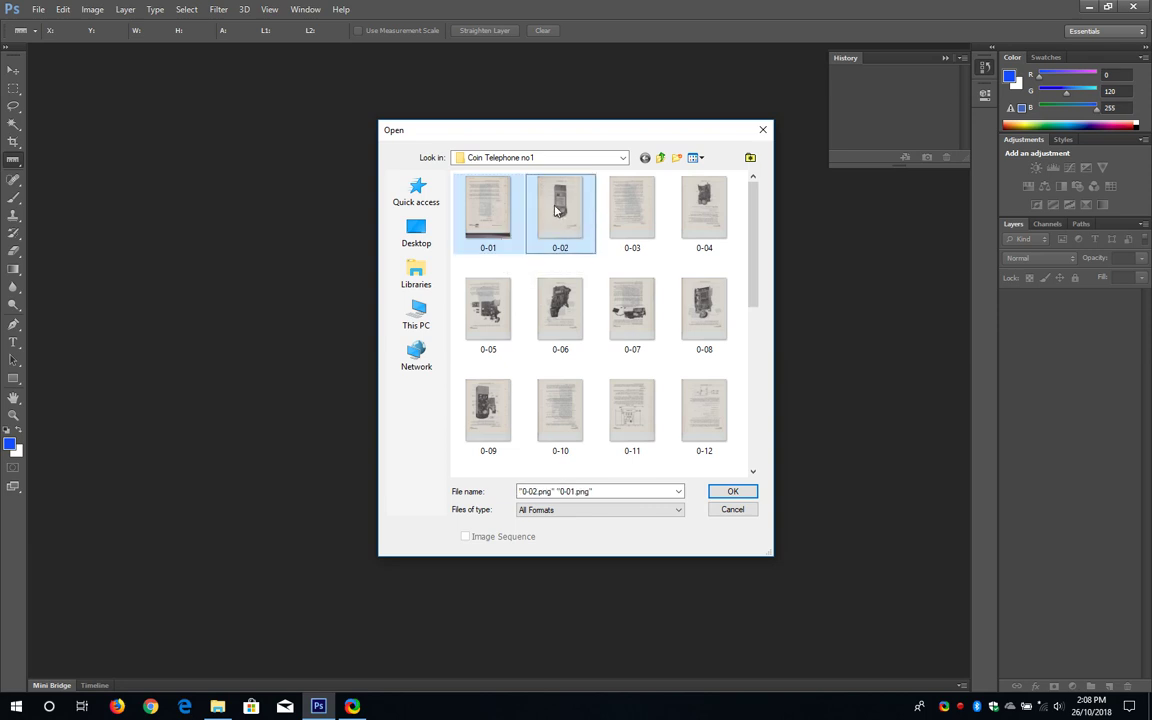
{"action": "left_click", "coordinate": [615, 221], "text": "ctrl"}
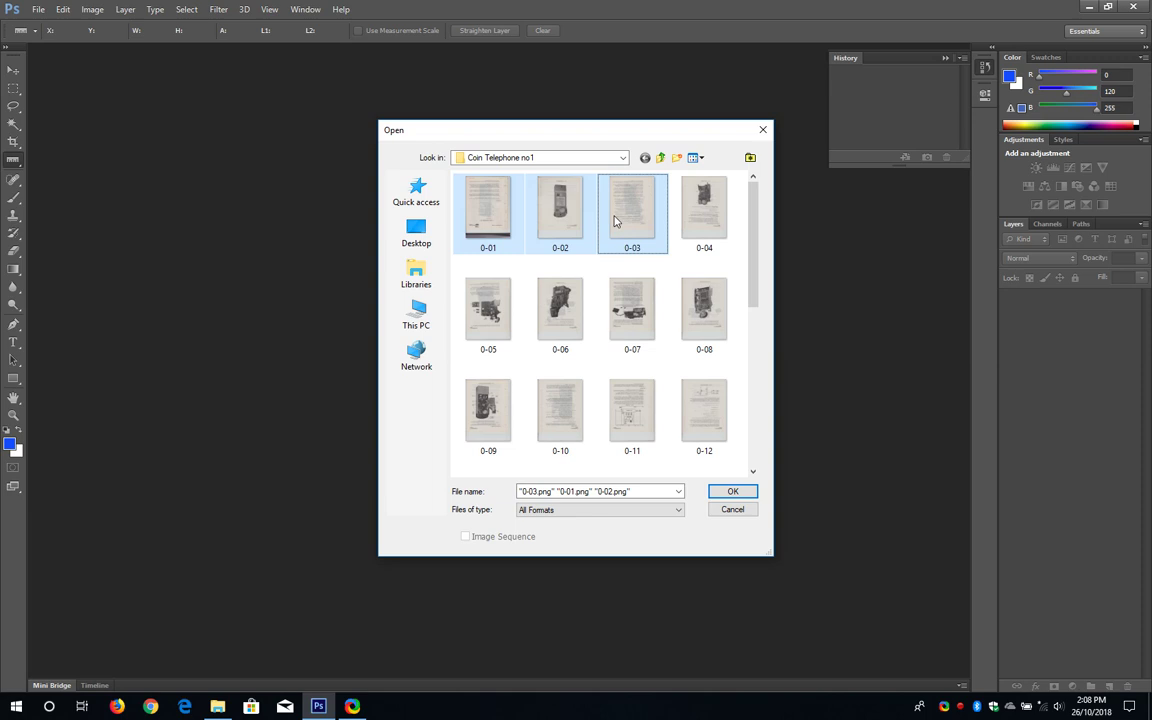
{"action": "left_click", "coordinate": [640, 415], "text": "ctrl"}
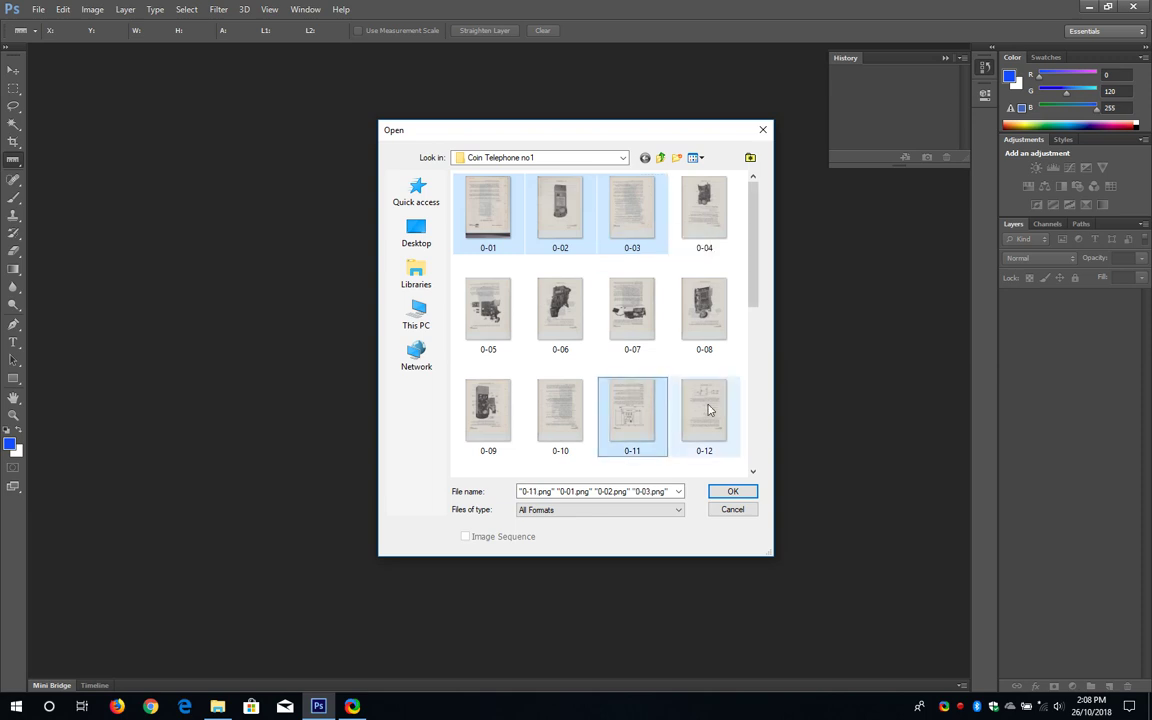
{"action": "left_click", "coordinate": [706, 410], "text": "ctrl"}
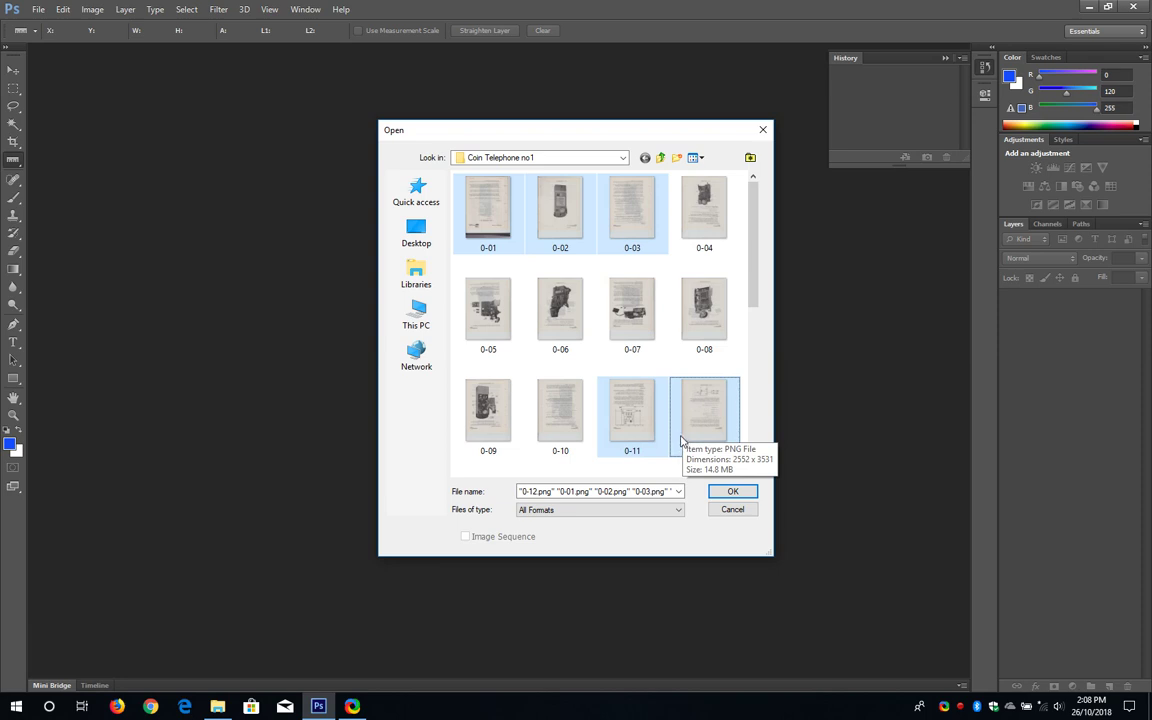
{"action": "left_click", "coordinate": [732, 491]}
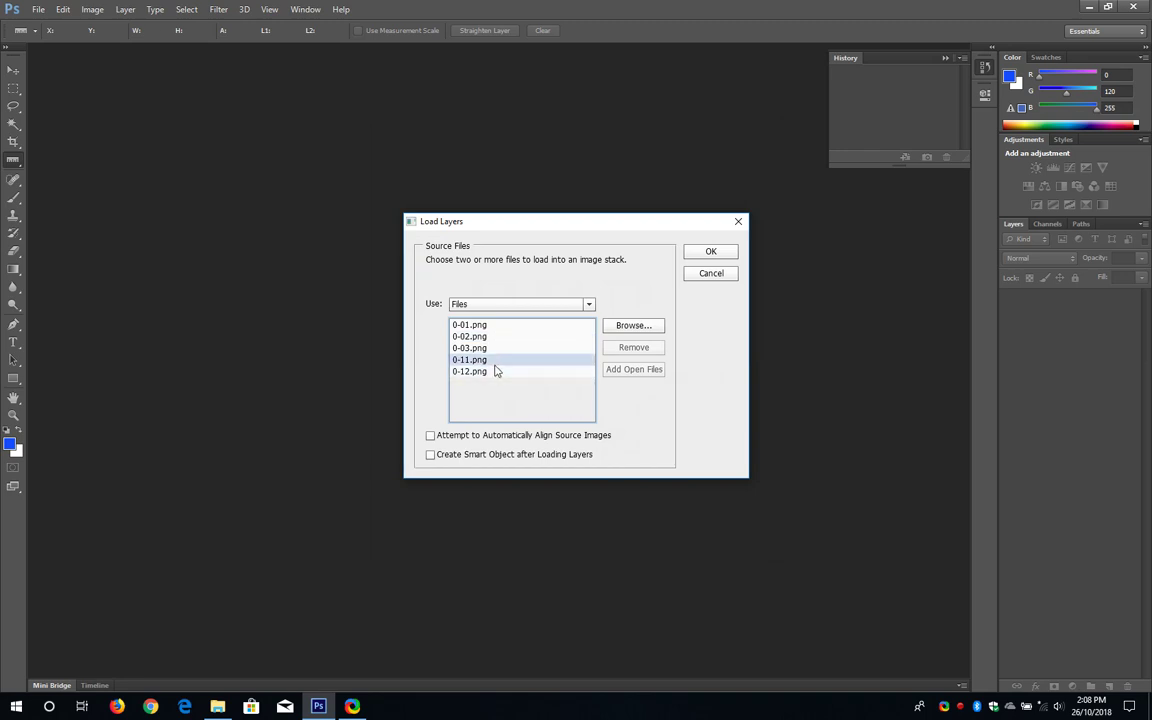
Step: Load the five scans as layers in one document and rotate the canvas 180°
{"action": "left_click", "coordinate": [719, 253]}
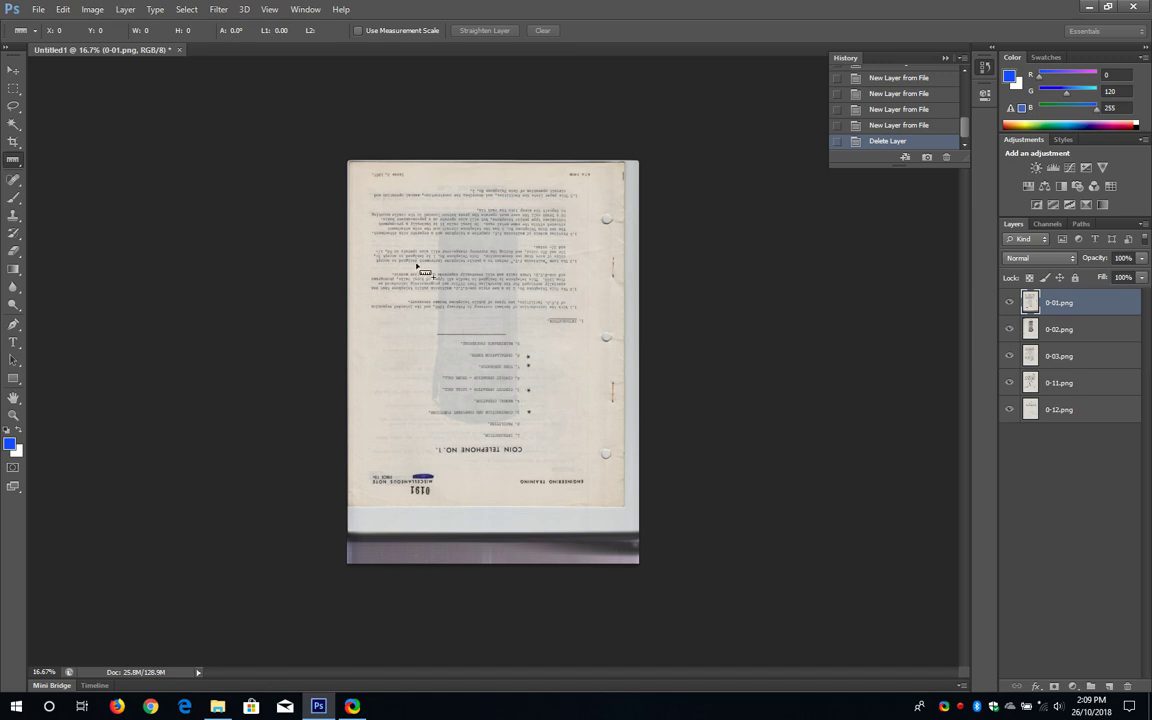
{"action": "left_click", "coordinate": [93, 10]}
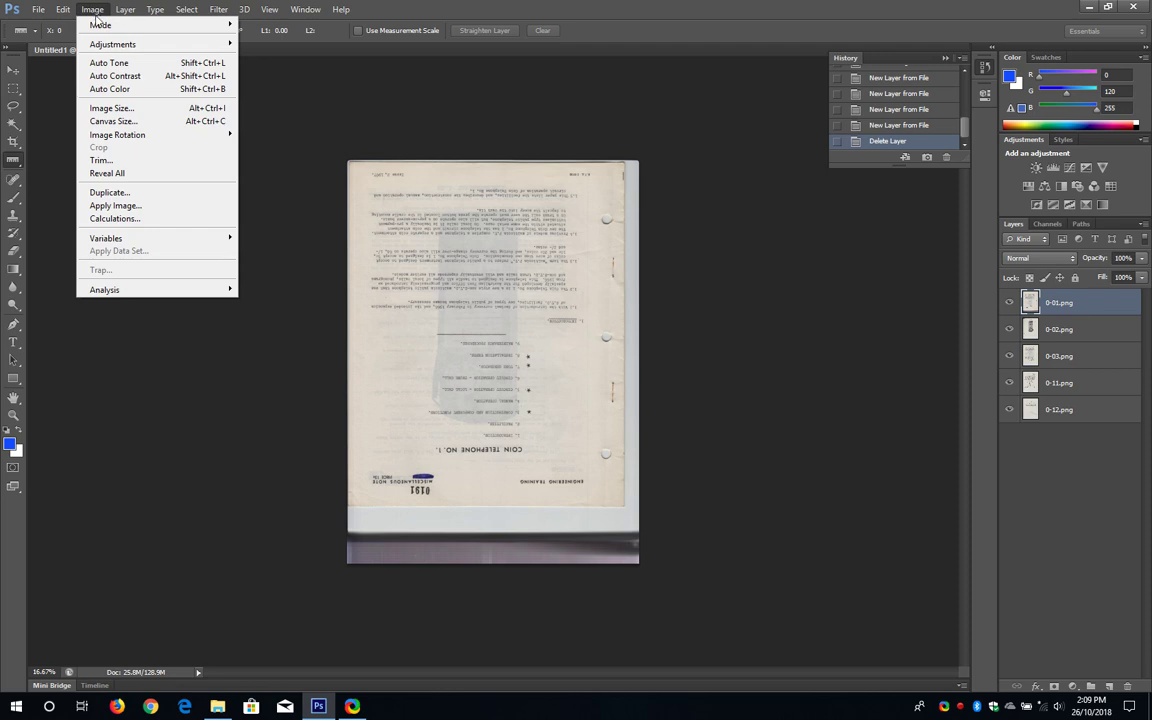
{"action": "mouse_move", "coordinate": [113, 137]}
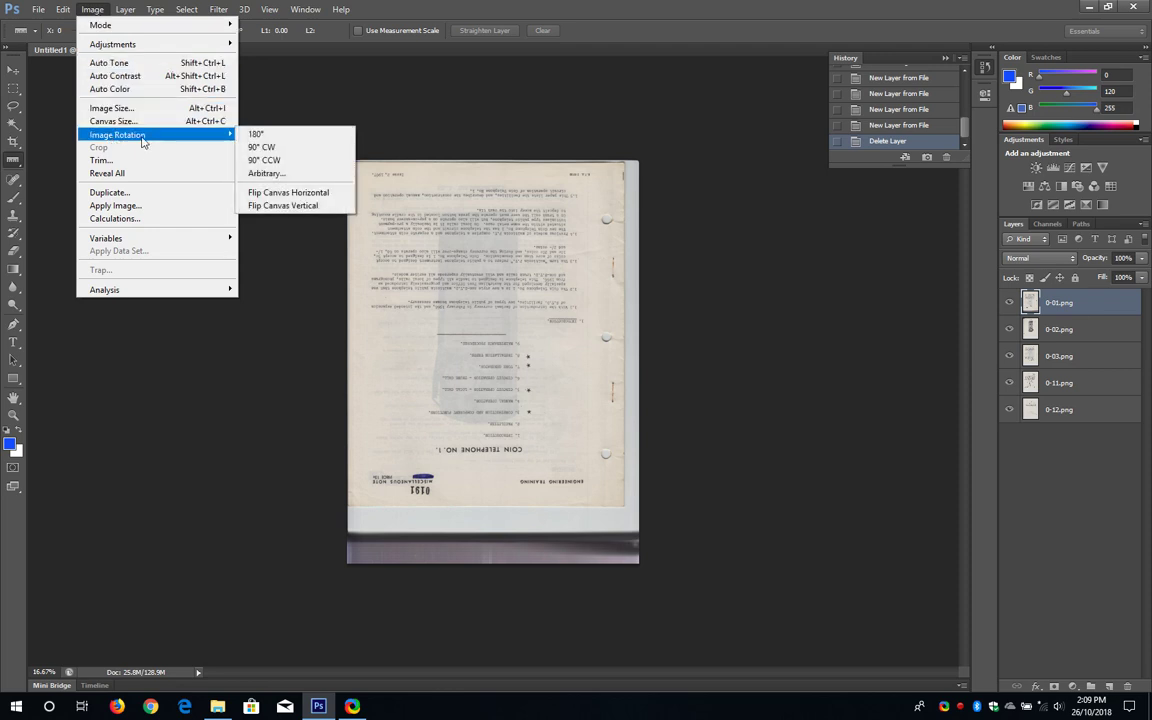
{"action": "left_click", "coordinate": [264, 134]}
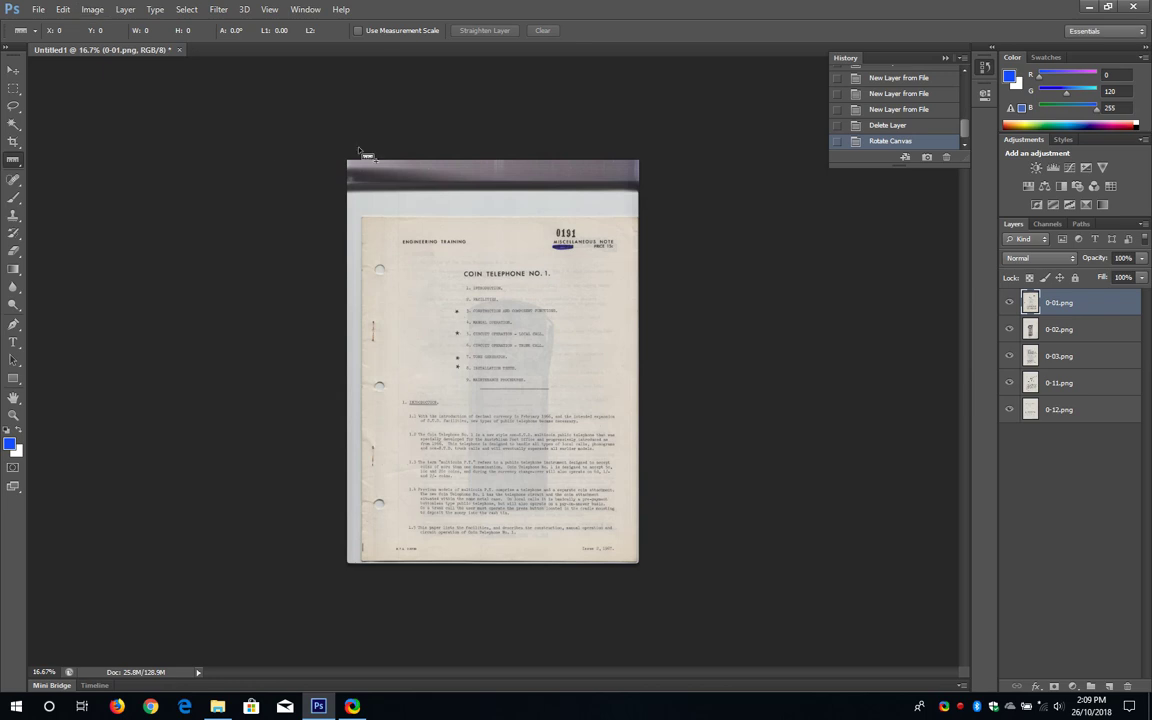
Step: Toggle layer visibility until only 0-01.png shows, with 0-02, 0-03, 0-11 and 0-12 hidden
{"action": "left_click", "coordinate": [1010, 303]}
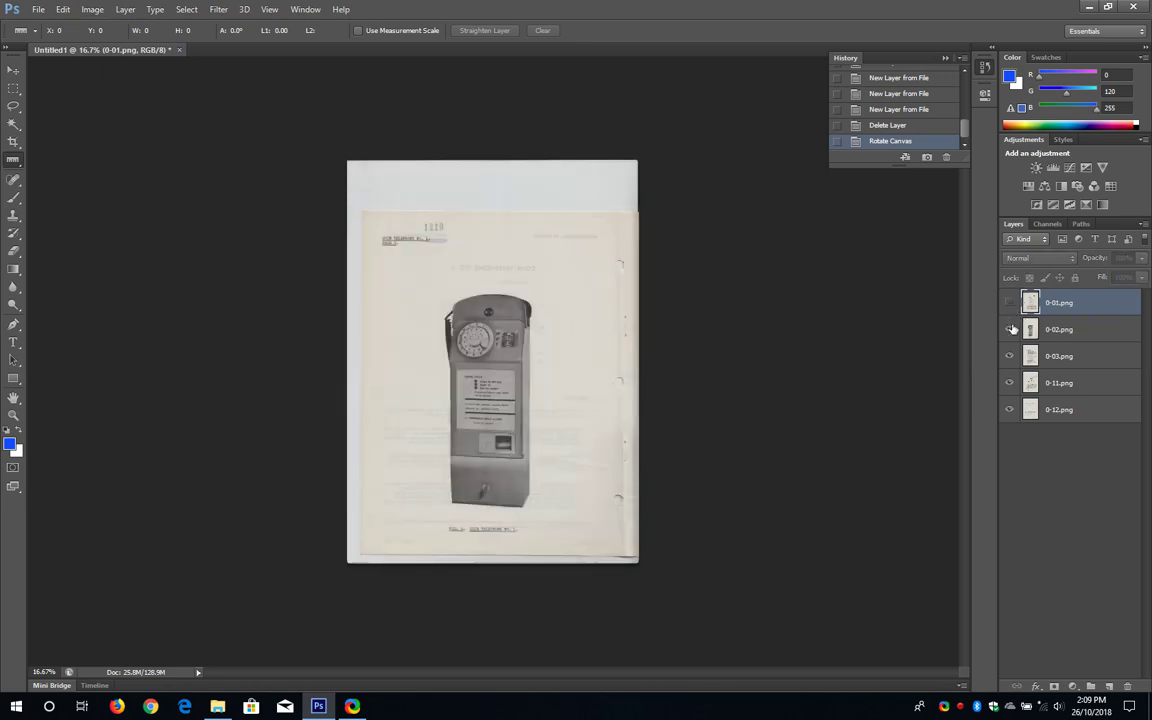
{"action": "left_click", "coordinate": [1011, 330]}
{"action": "left_click", "coordinate": [1011, 330]}
{"action": "left_click", "coordinate": [1010, 357]}
{"action": "left_click", "coordinate": [1010, 330]}
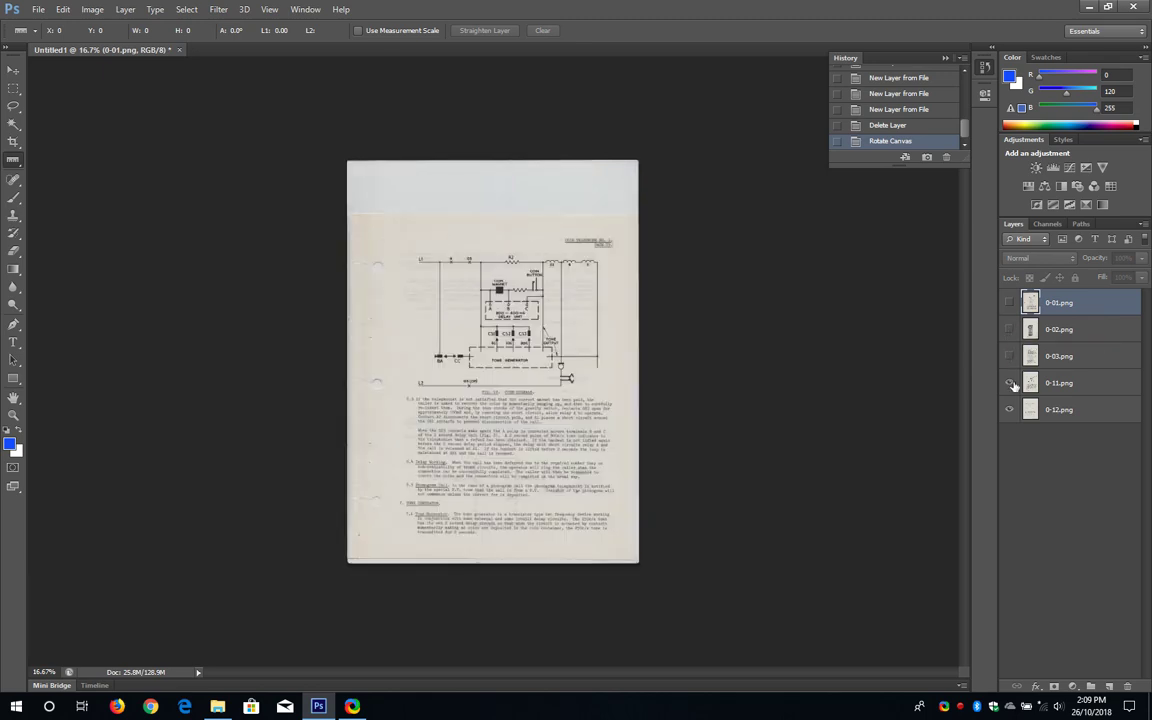
{"action": "left_click", "coordinate": [1010, 383]}
{"action": "left_click", "coordinate": [1010, 410]}
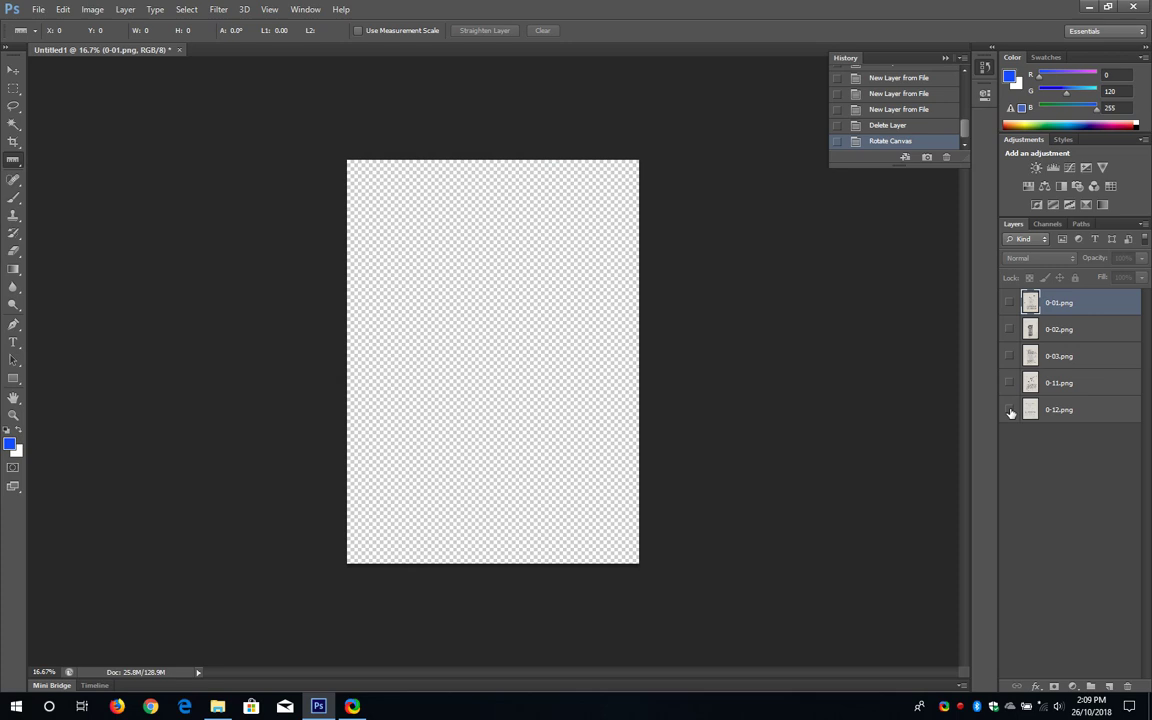
{"action": "left_click", "coordinate": [1010, 410]}
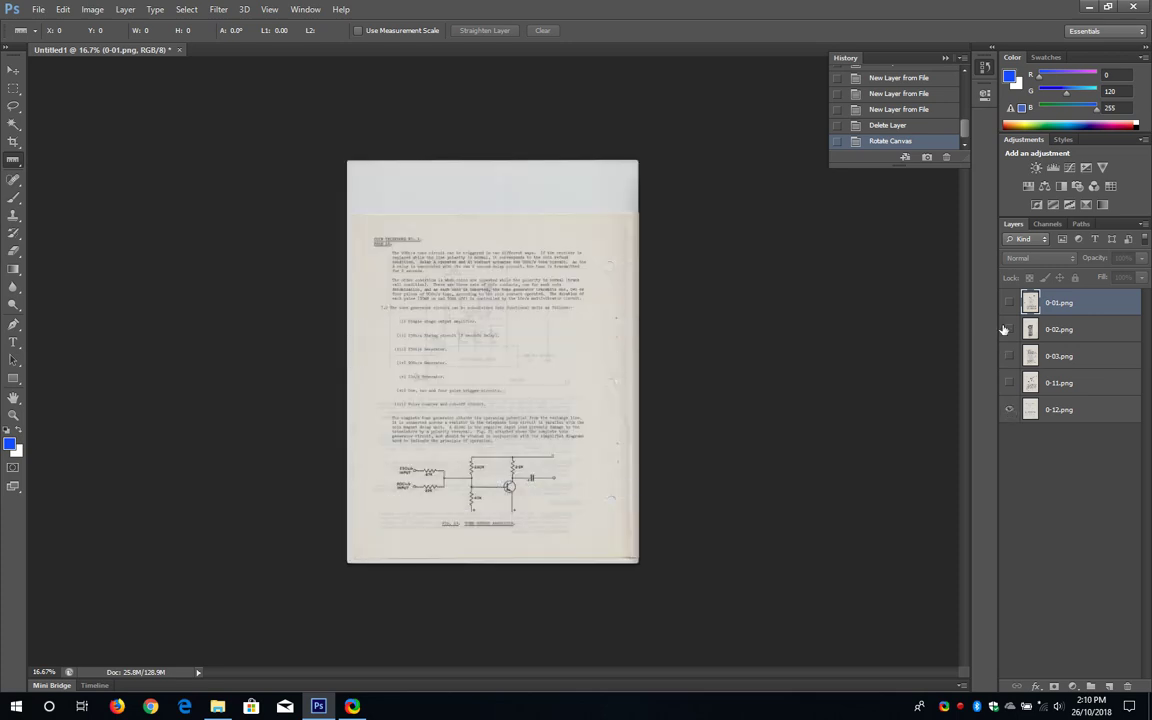
{"action": "left_click", "coordinate": [1009, 303]}
{"action": "left_click", "coordinate": [1009, 410]}
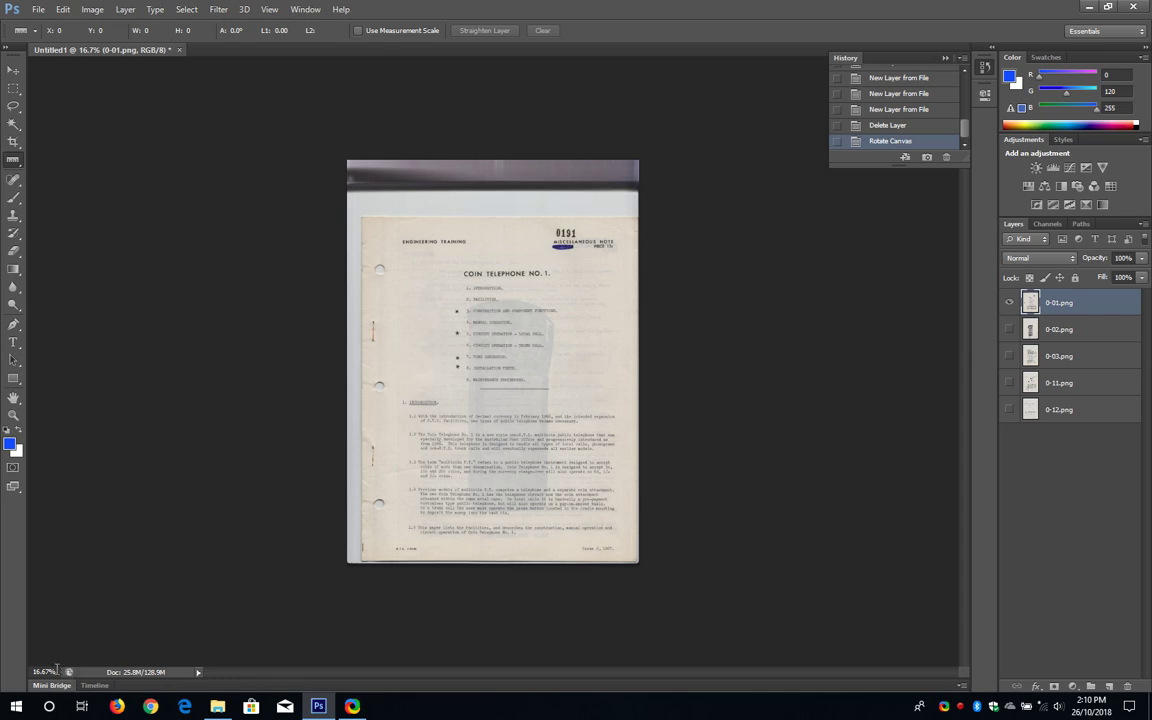
Step: Set the view zoom to 25% and pick the Rectangular Marquee Tool
{"action": "left_click", "coordinate": [56, 669]}
{"action": "left_click_drag", "start_coordinate": [56, 671], "coordinate": [17, 669]}
{"action": "type", "text": "25"}
{"action": "key", "text": "Return"}
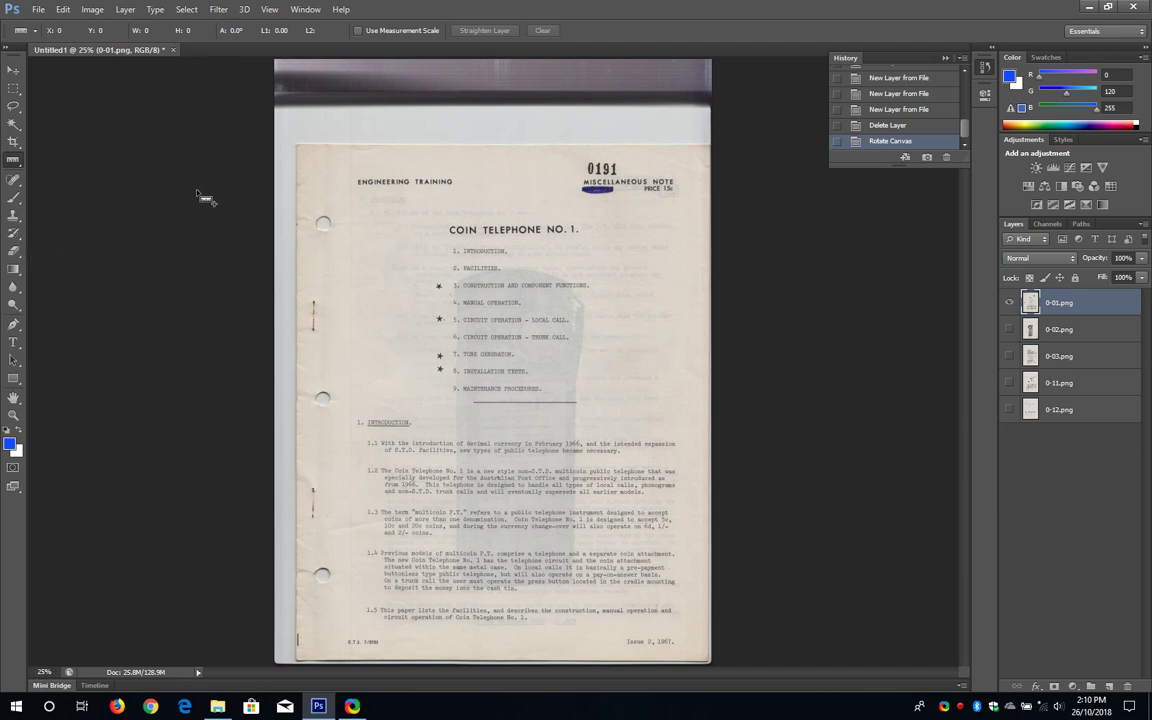
{"action": "left_click", "coordinate": [13, 90]}
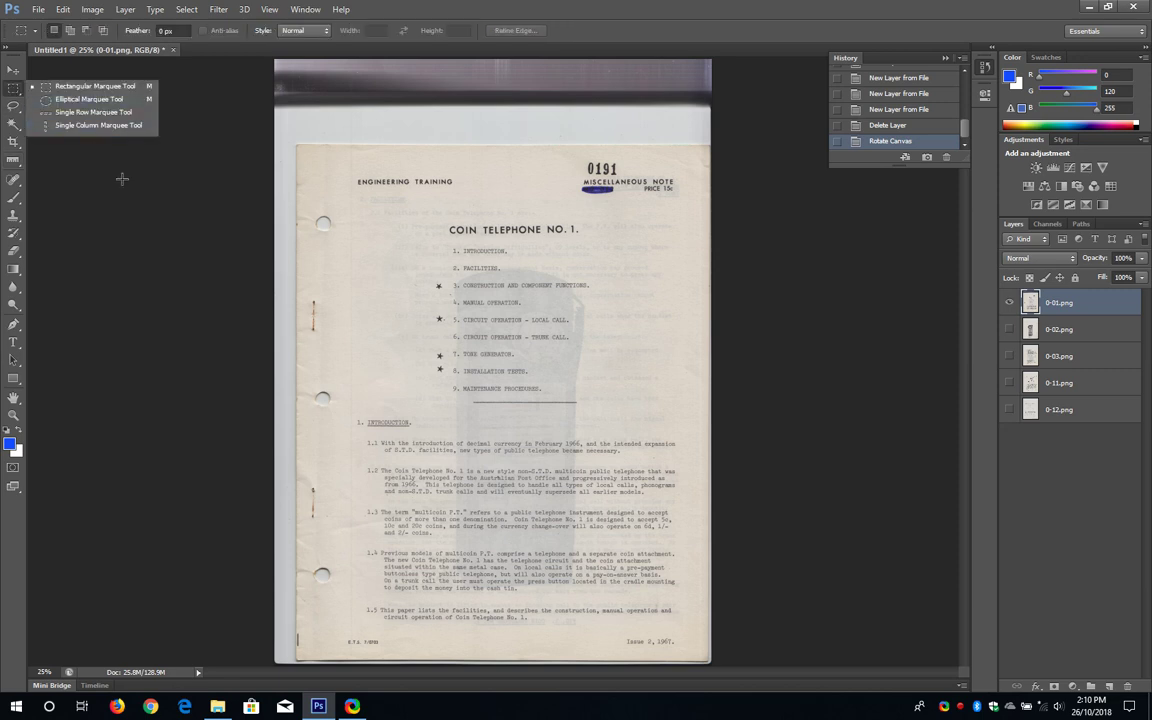
{"action": "left_click", "coordinate": [168, 251]}
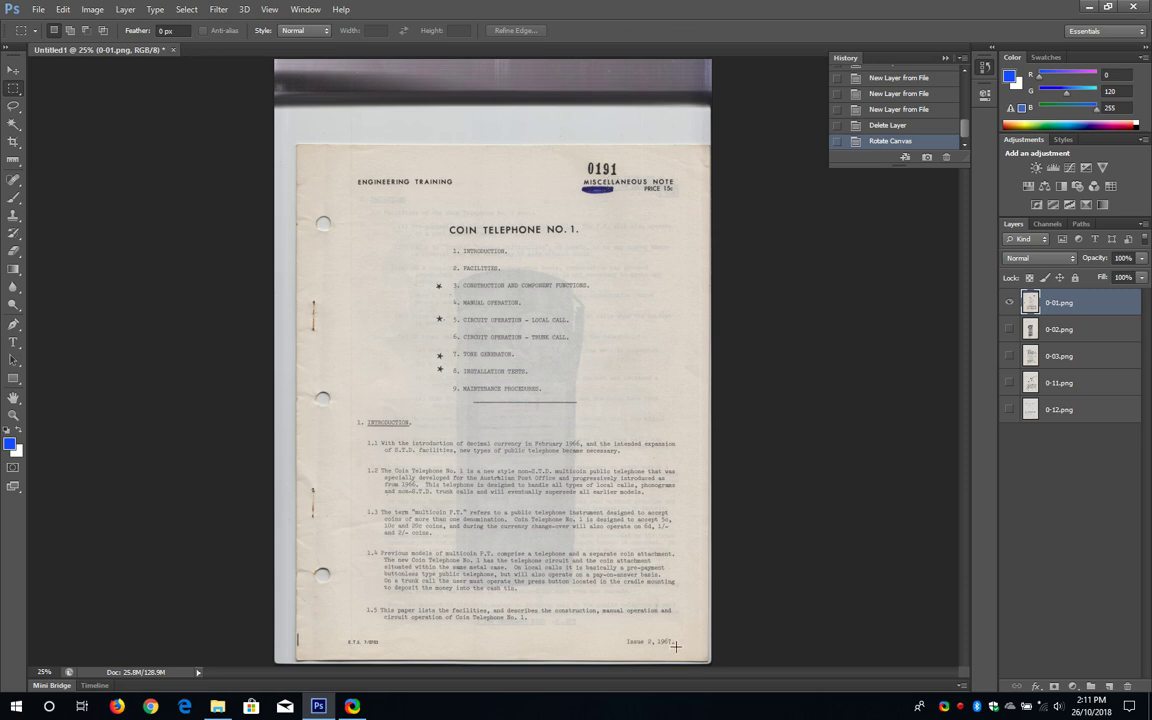
Step: Marquee the cover's printed area from header to Issue 2, 1967, nudging it slightly right
{"action": "left_click_drag", "start_coordinate": [676, 647], "coordinate": [342, 157]}
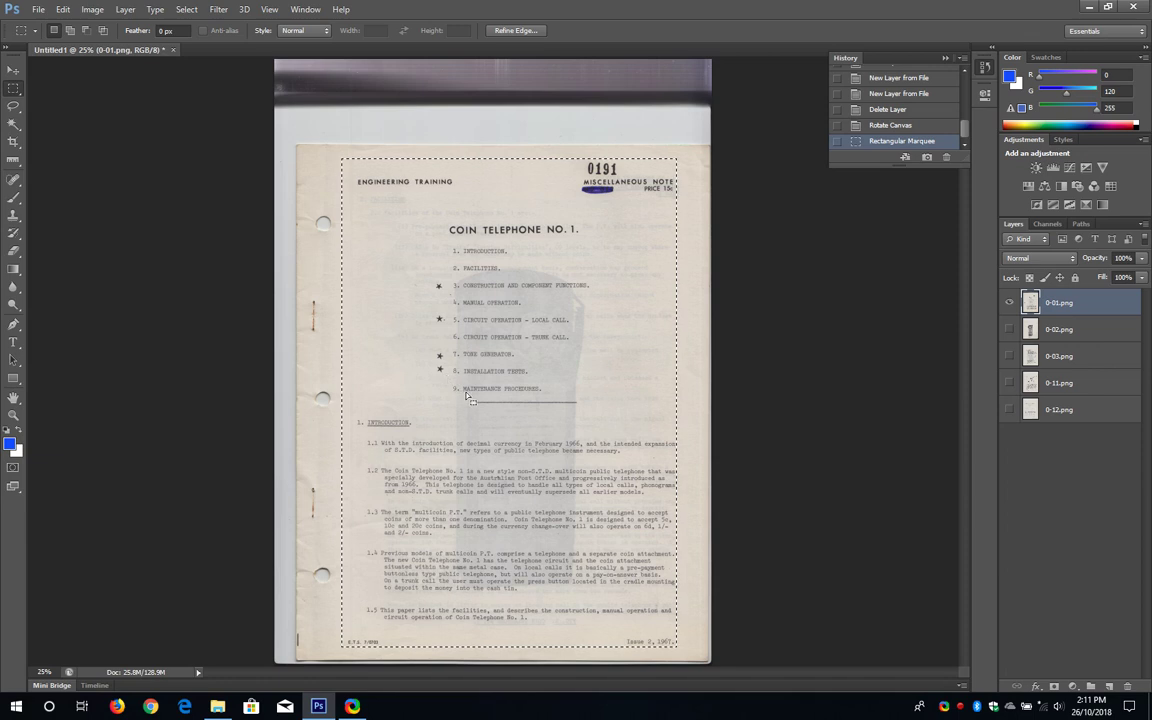
{"action": "left_click_drag", "start_coordinate": [466, 396], "coordinate": [468, 396]}
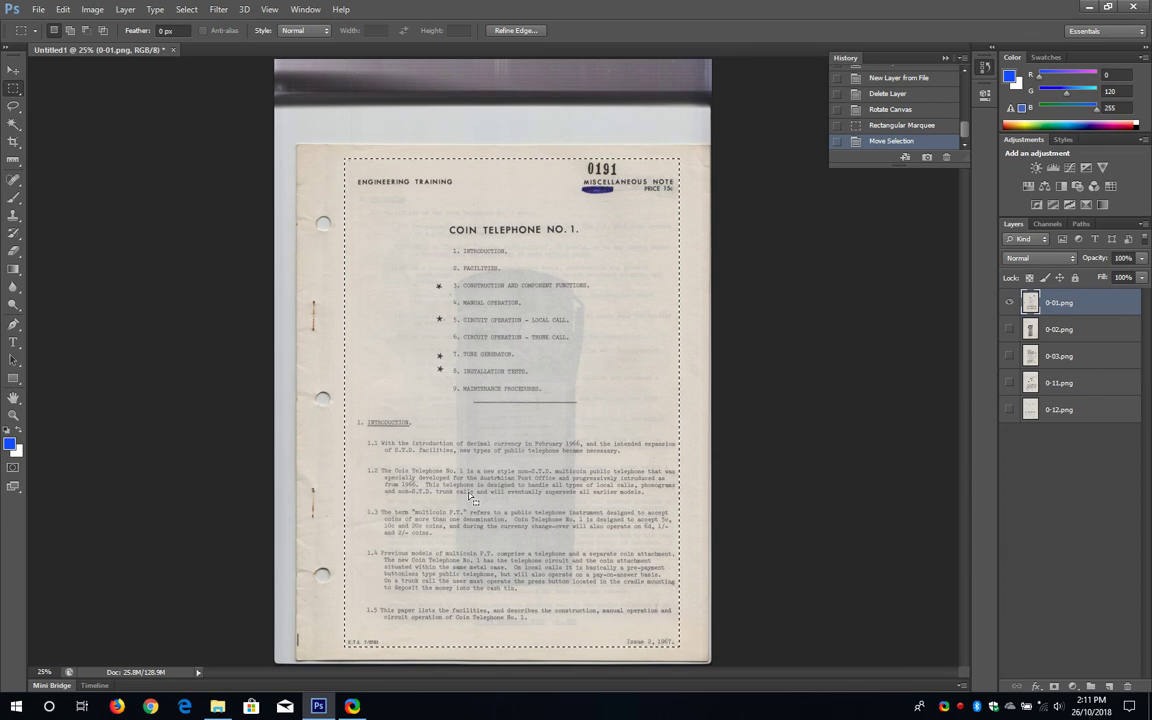
Step: Copy the selected printed area of the cover page with Edit > Copy
{"action": "left_click", "coordinate": [64, 10]}
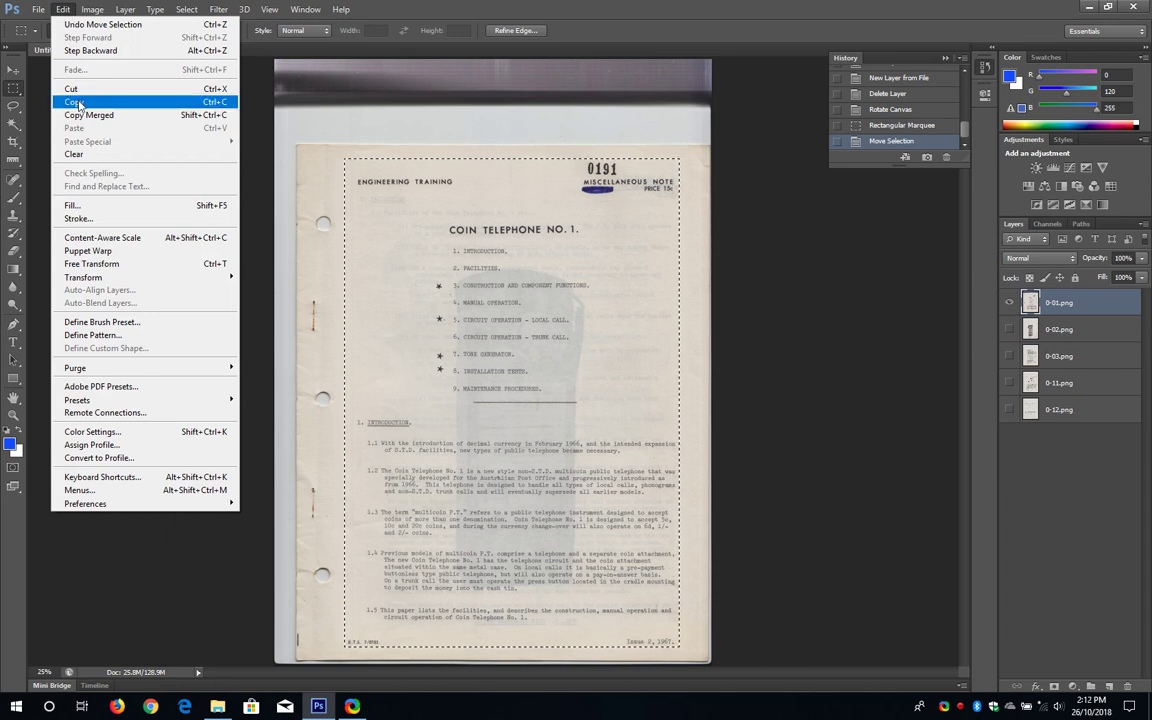
{"action": "left_click", "coordinate": [209, 102]}
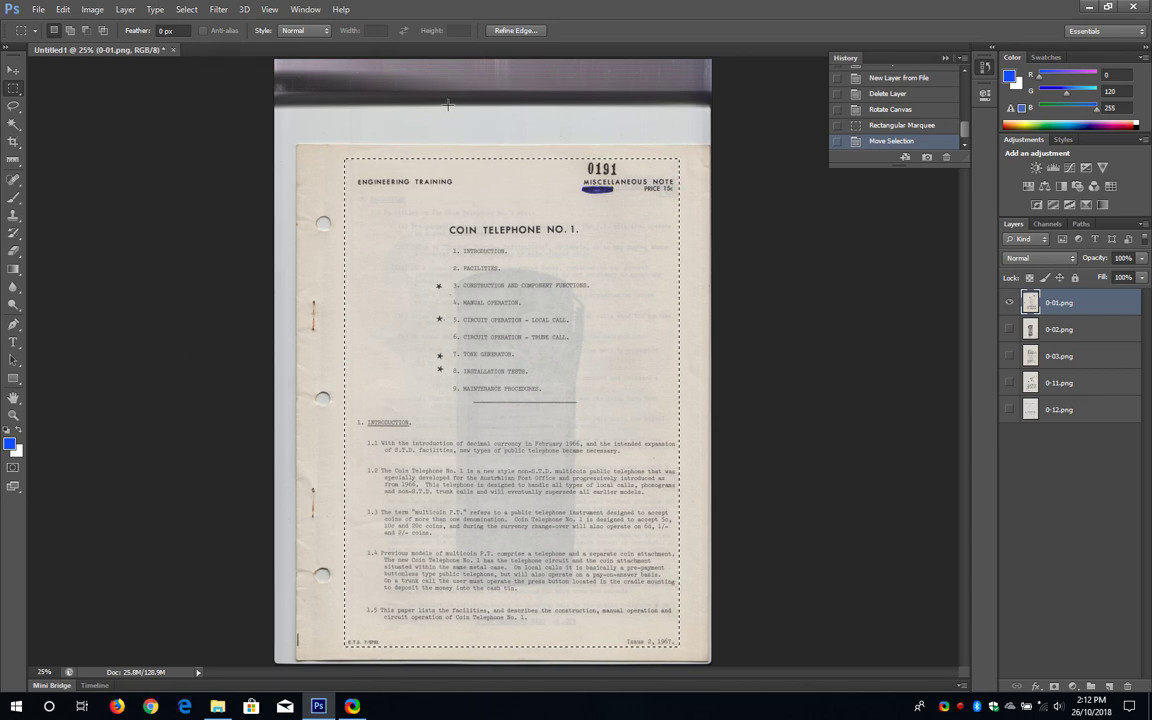
Step: Create a new transparent 1956 × 2853 pixel document from the Clipboard preset
{"action": "left_click", "coordinate": [38, 9]}
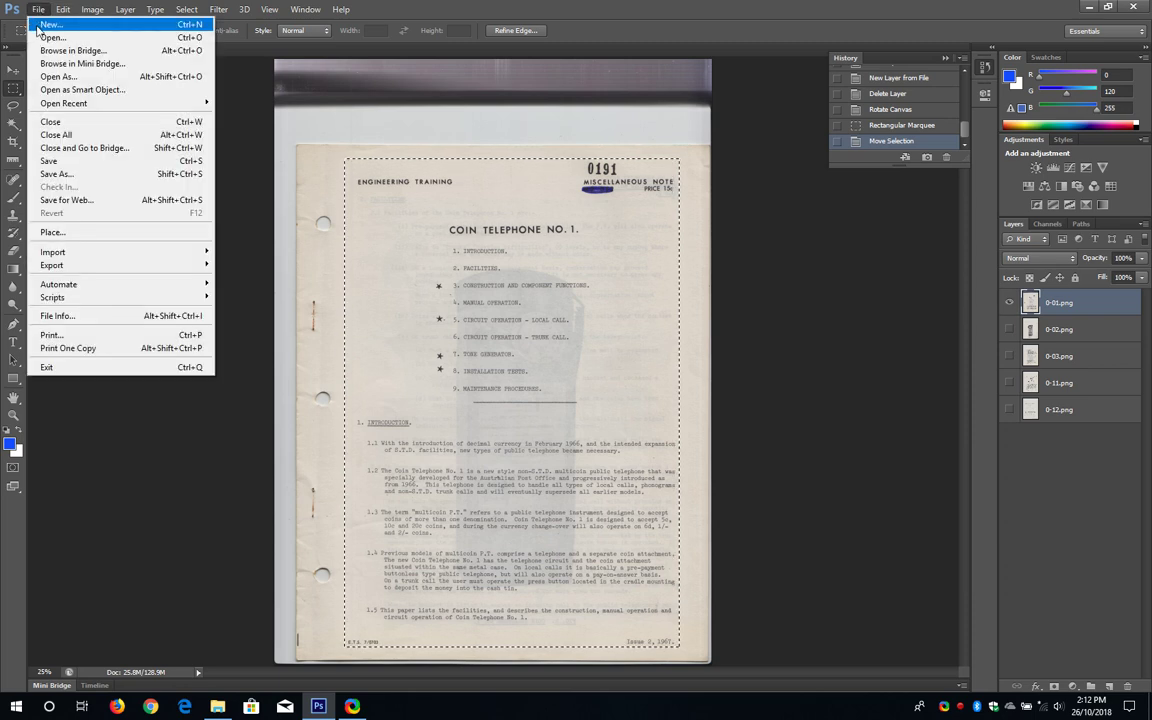
{"action": "left_click", "coordinate": [527, 312]}
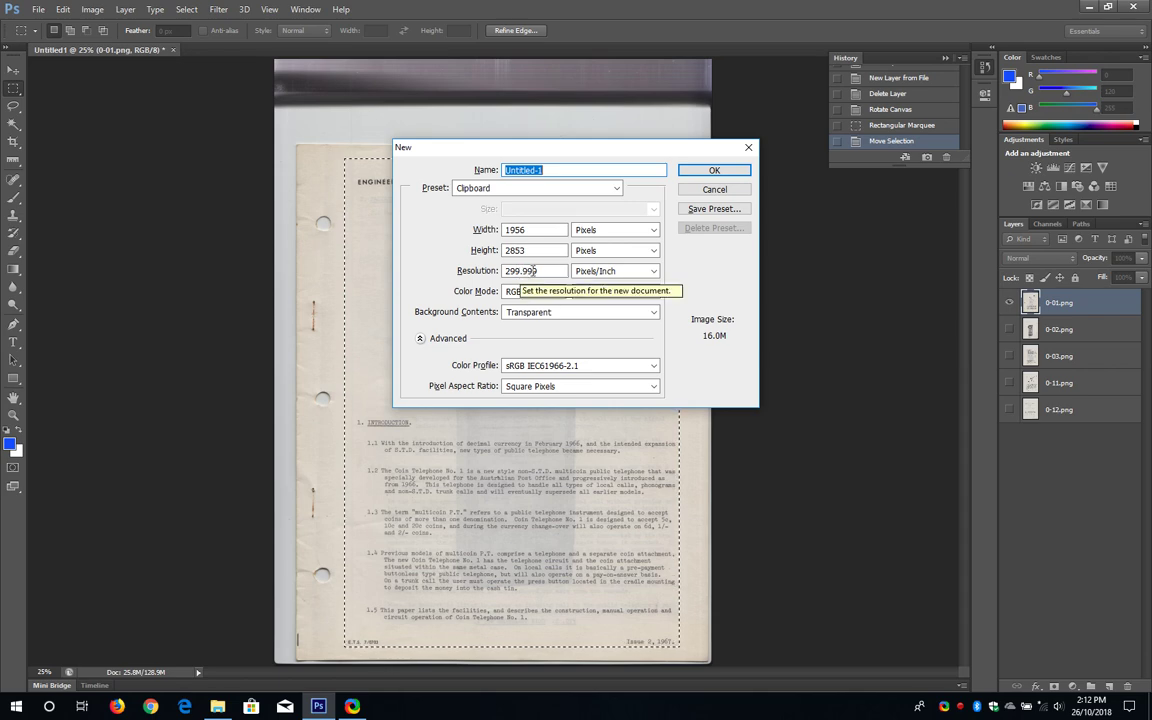
{"action": "left_click", "coordinate": [714, 171]}
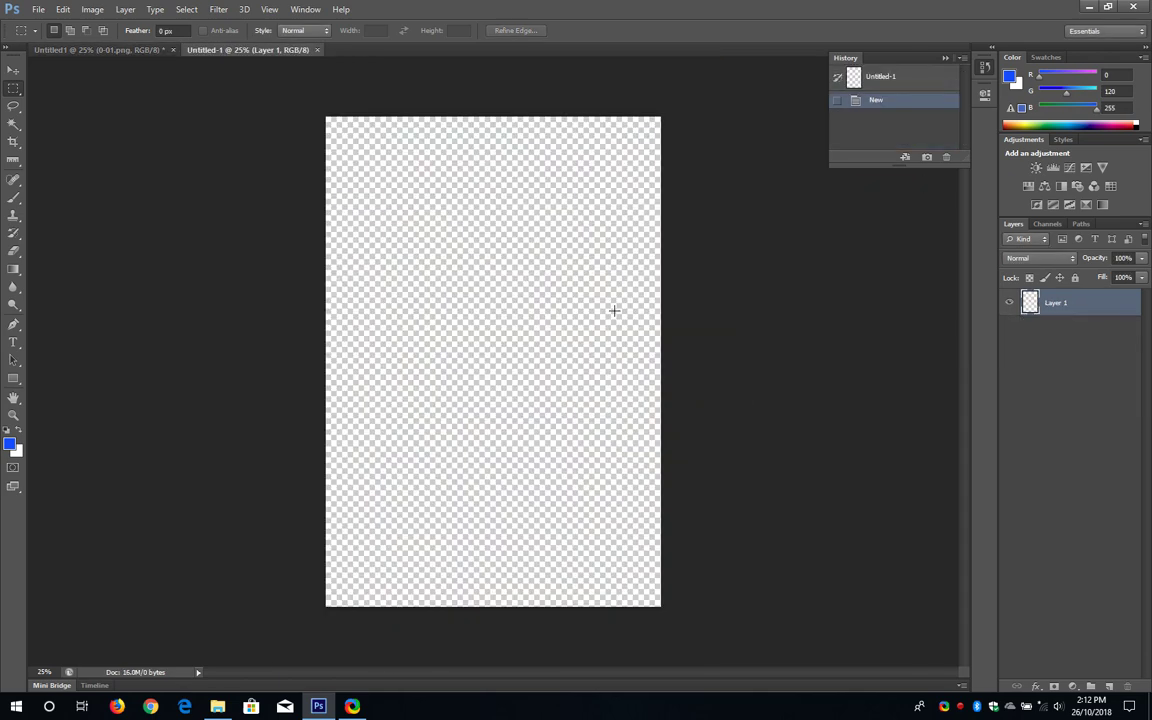
{"action": "left_click", "coordinate": [62, 10]}
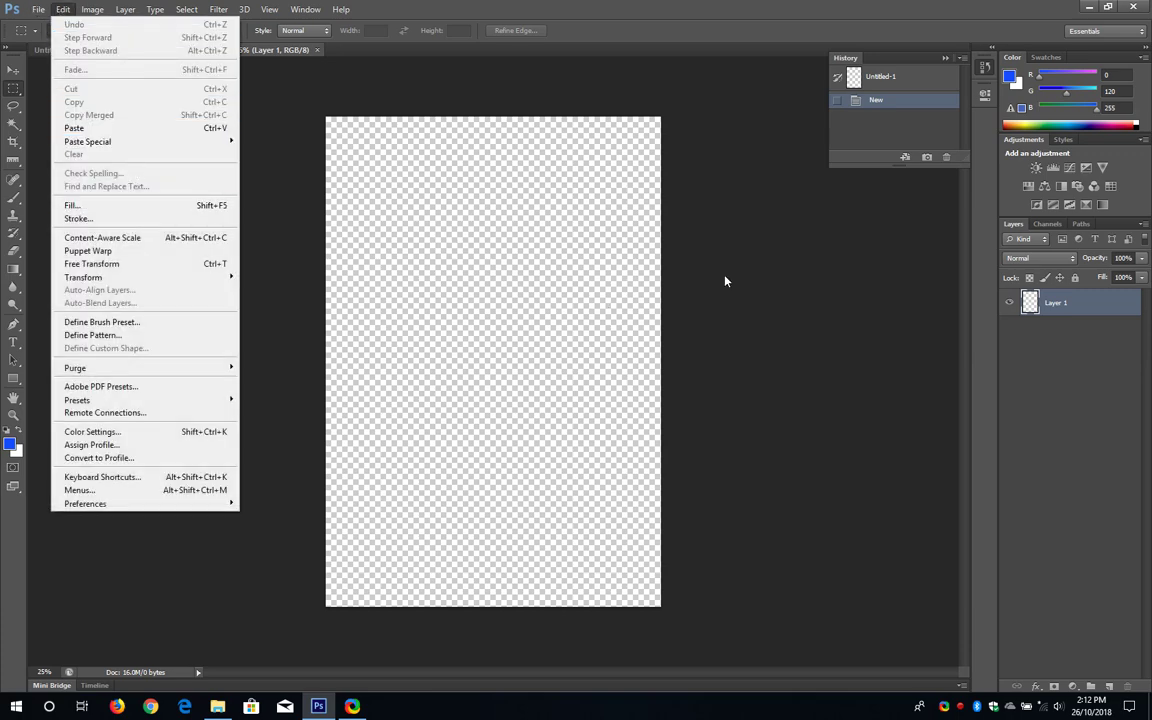
Step: Paste the cover page into Untitled-1 as Layer 1 and review it at 50% zoom
{"action": "left_click", "coordinate": [860, 318]}
{"action": "key", "text": "ctrl+v"}
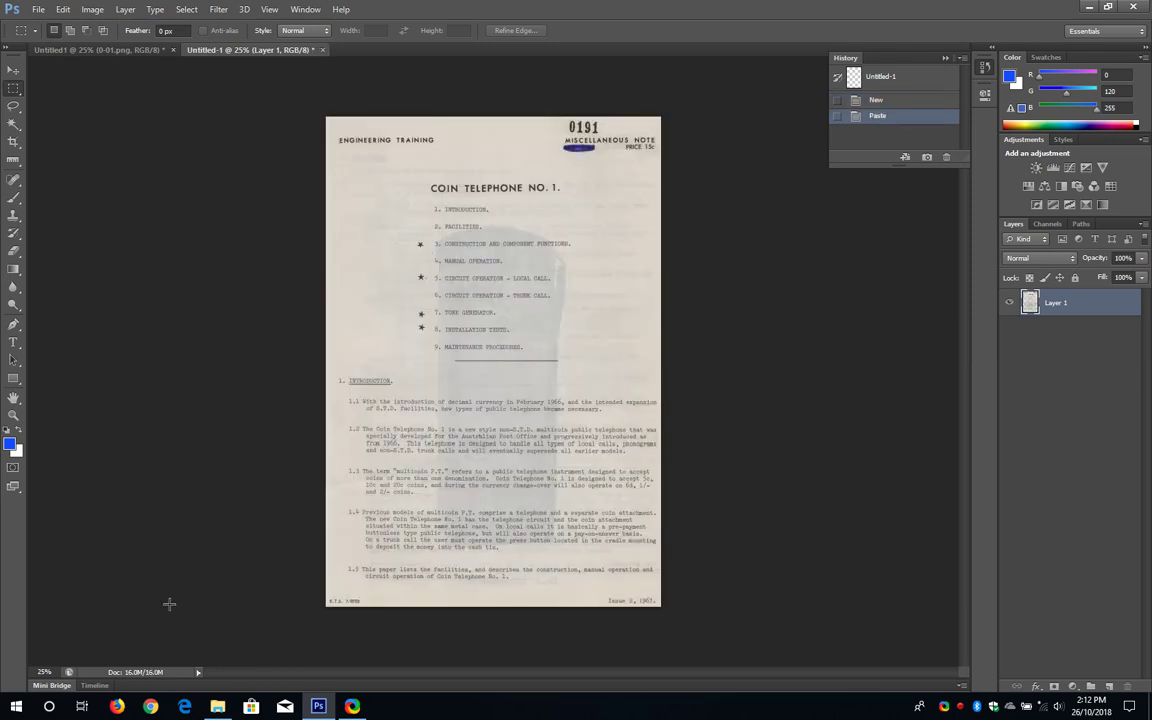
{"action": "left_click", "coordinate": [26, 671]}
{"action": "type", "text": "50"}
{"action": "key", "text": "Return"}
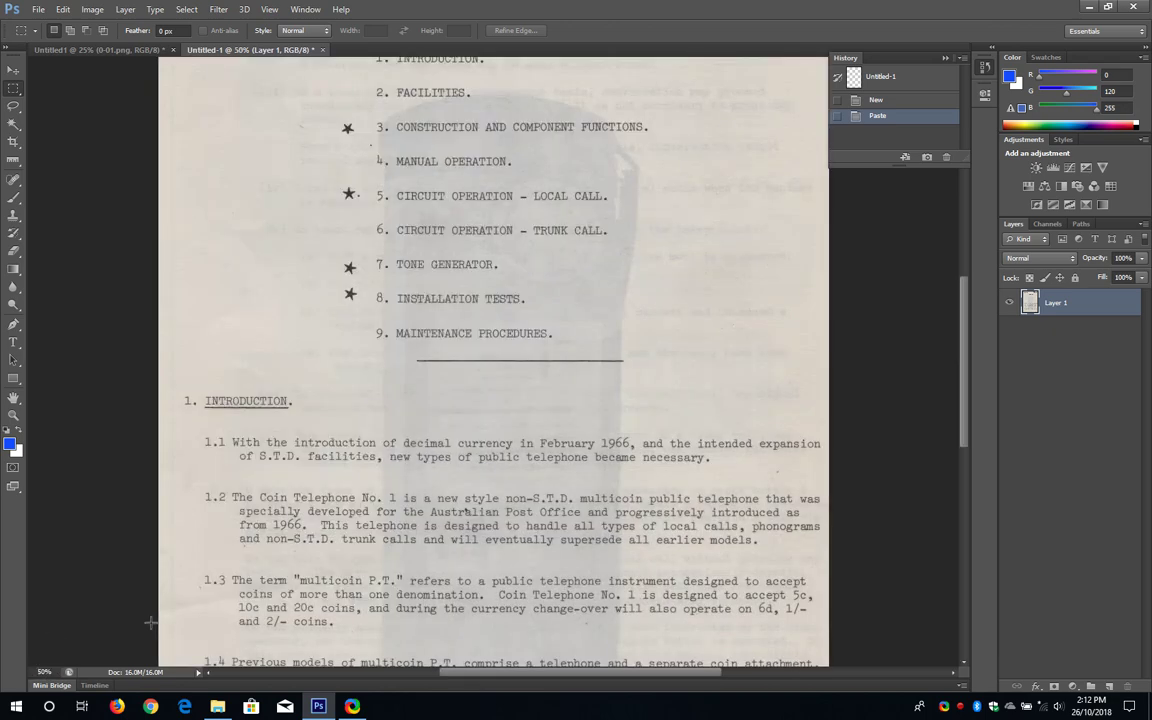
{"action": "scroll", "coordinate": [361, 525], "scroll_direction": "down", "scroll_amount": 5}
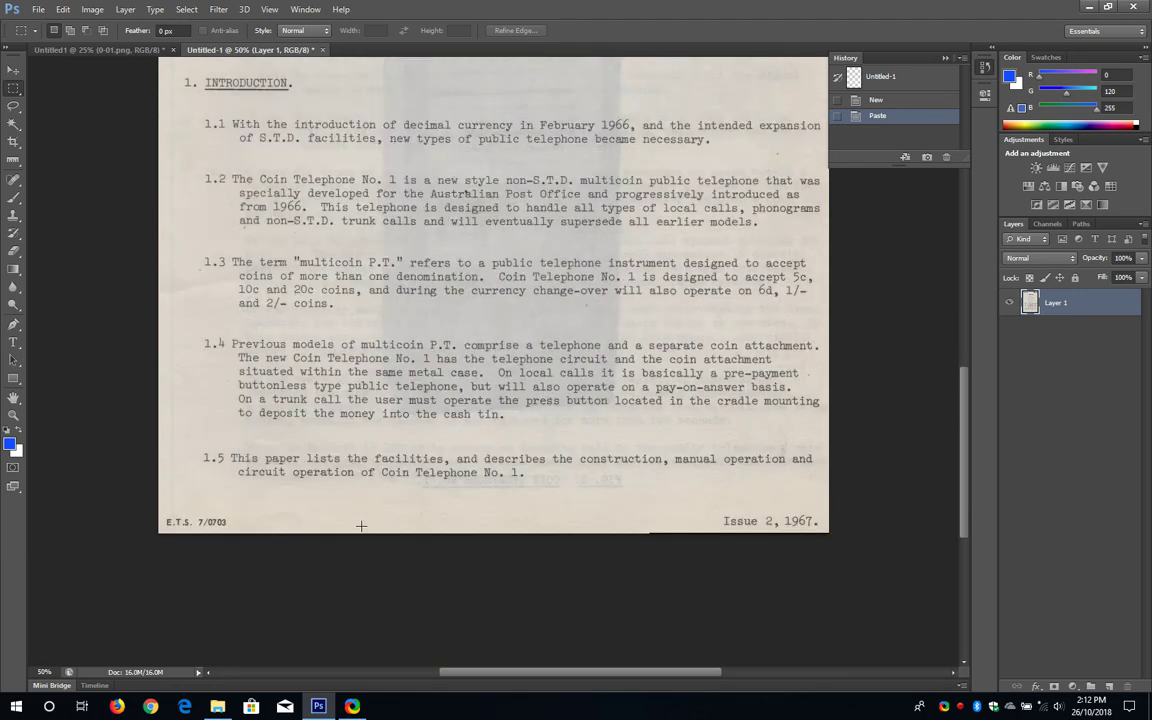
{"action": "scroll", "coordinate": [361, 525], "scroll_direction": "down", "scroll_amount": 1}
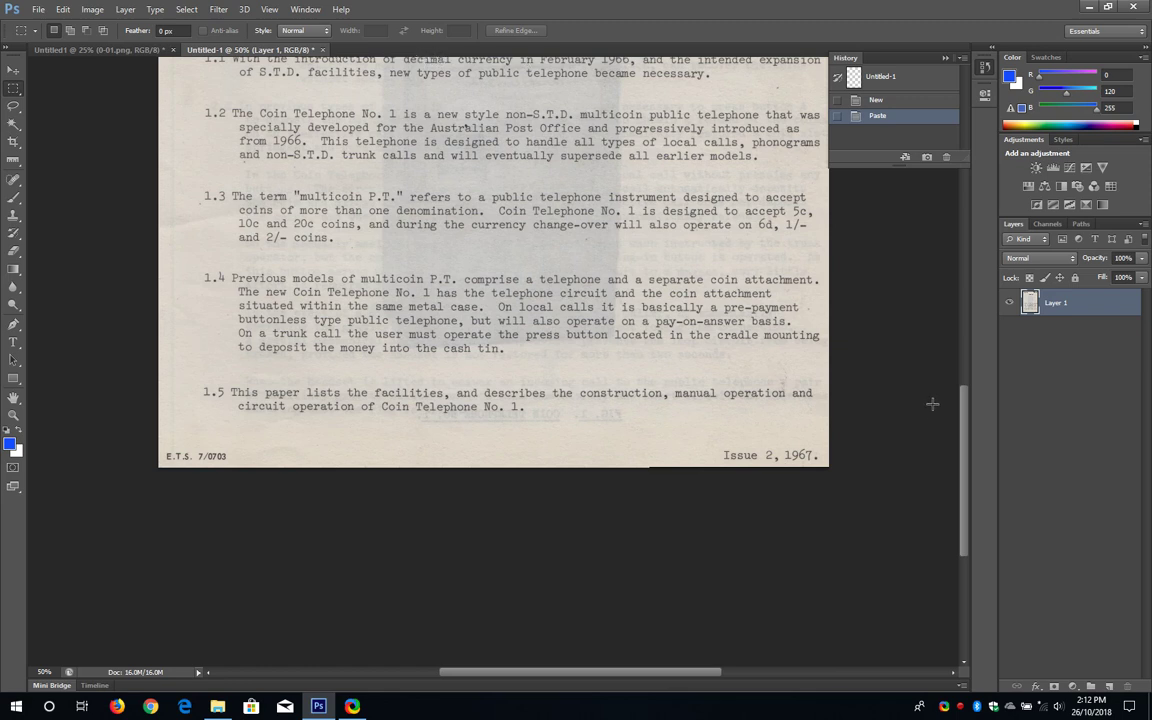
{"action": "left_click_drag", "start_coordinate": [965, 413], "coordinate": [987, 246]}
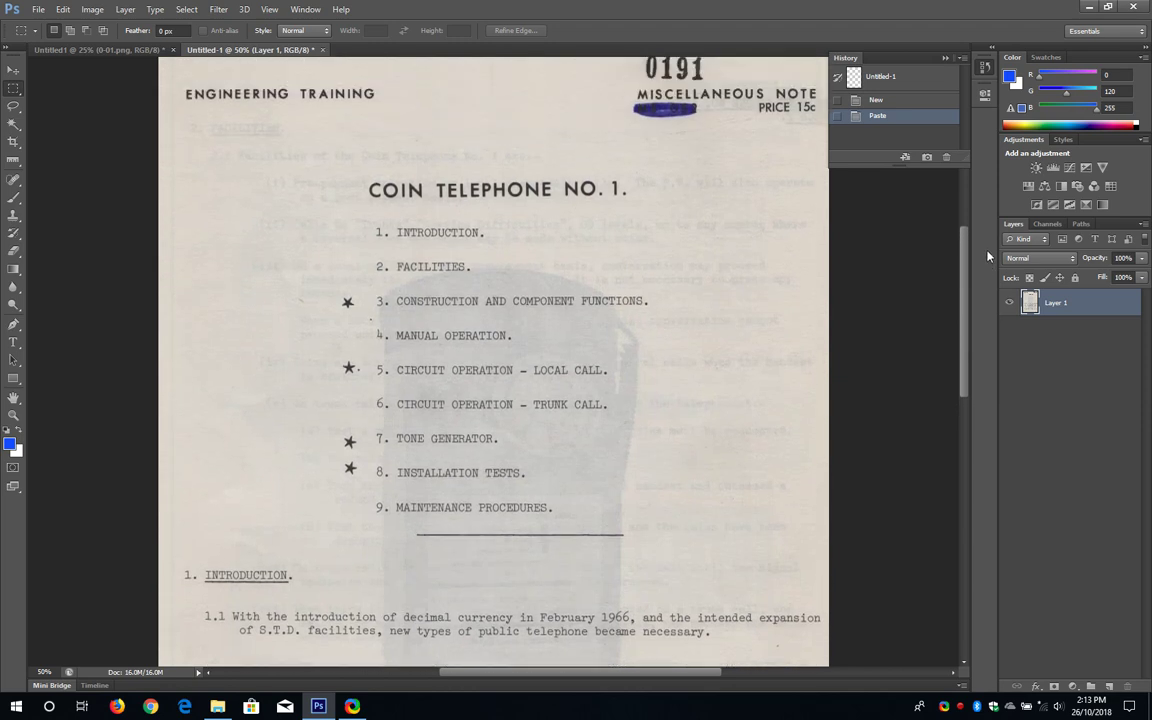
{"action": "scroll", "coordinate": [628, 401], "scroll_direction": "down", "scroll_amount": 1}
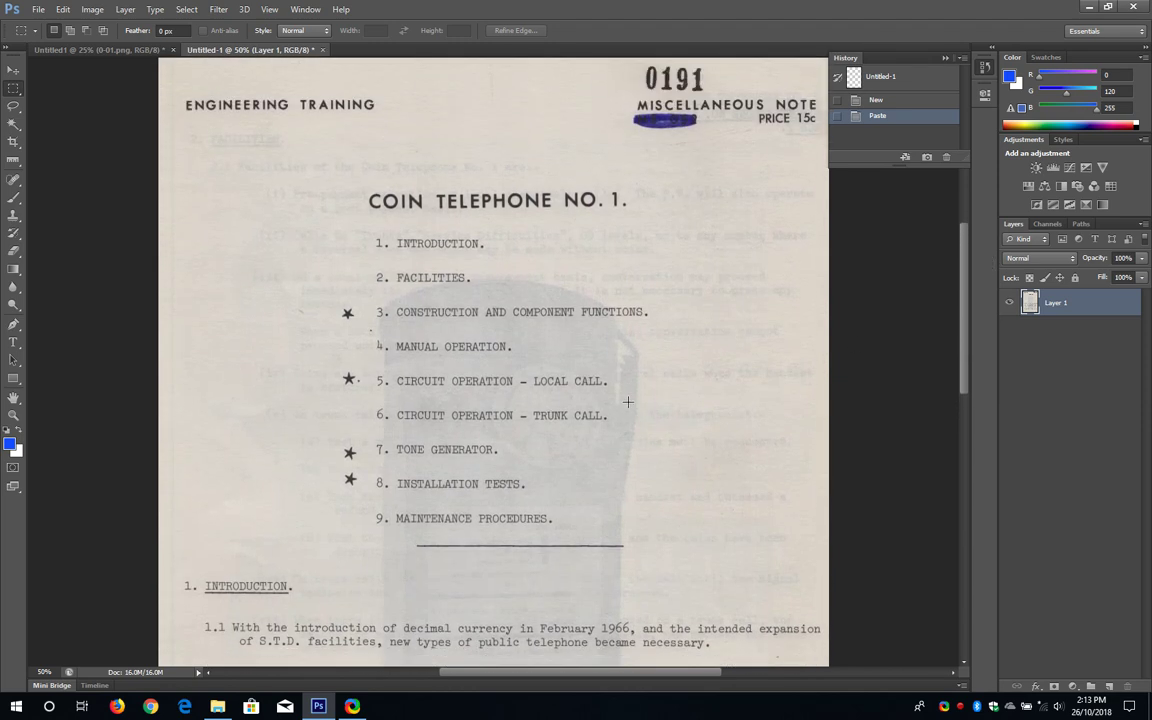
Step: Show the 0-02.png page in the scans document, shift the marquee over it, and return to Untitled-1
{"action": "left_click", "coordinate": [61, 50]}
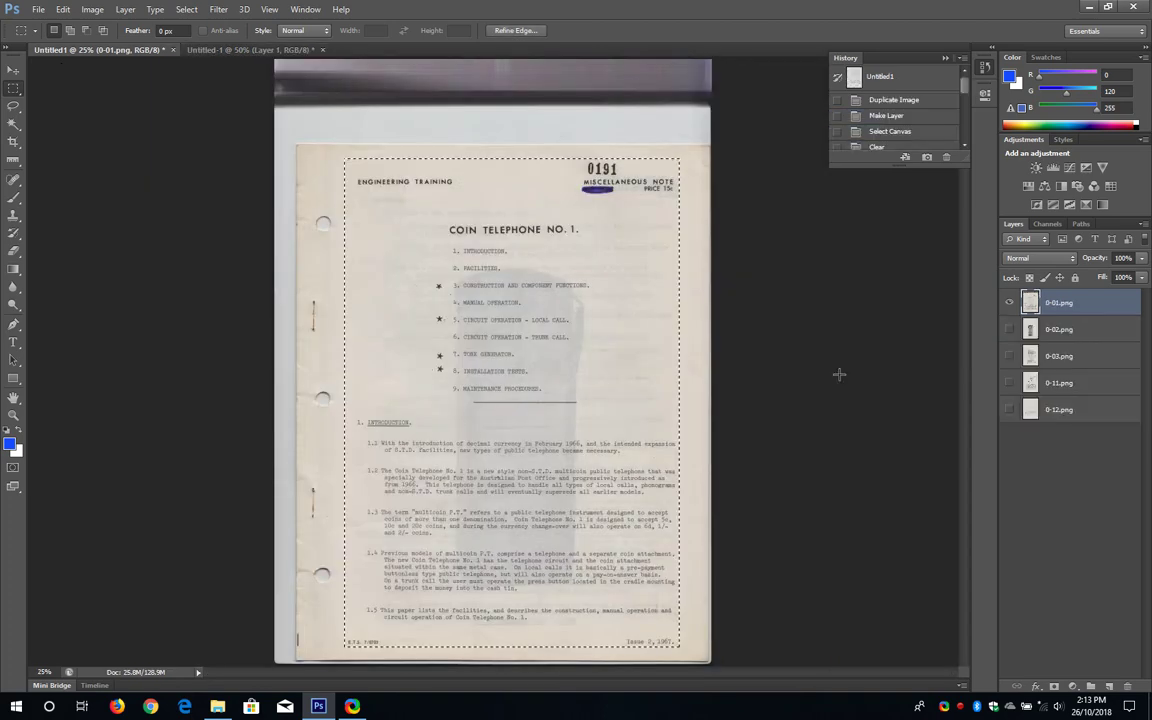
{"action": "key", "text": "Delete"}
{"action": "left_click", "coordinate": [1009, 329]}
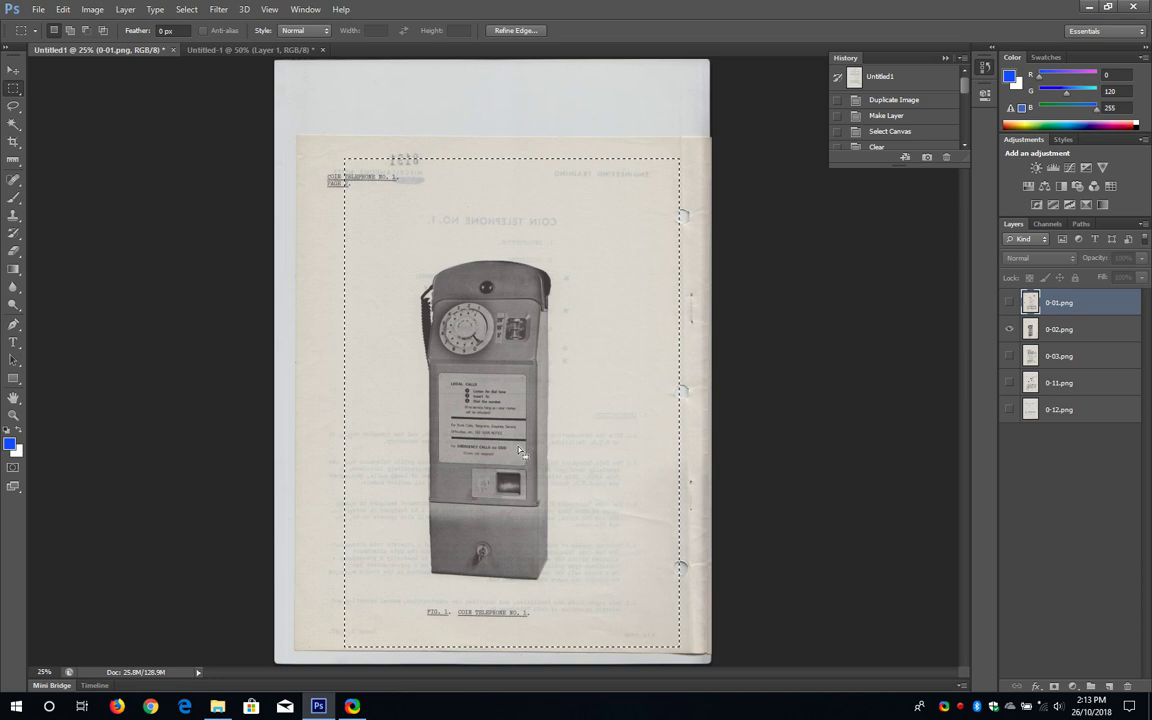
{"action": "left_click_drag", "start_coordinate": [514, 455], "coordinate": [490, 446]}
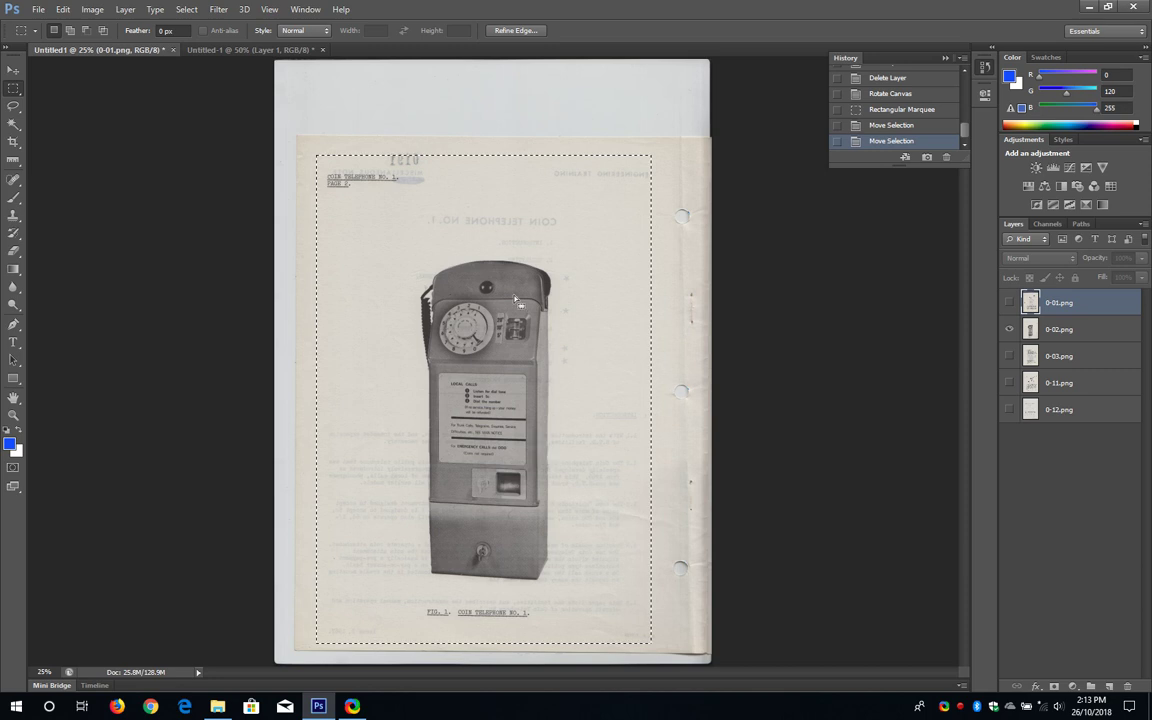
{"action": "left_click", "coordinate": [240, 49]}
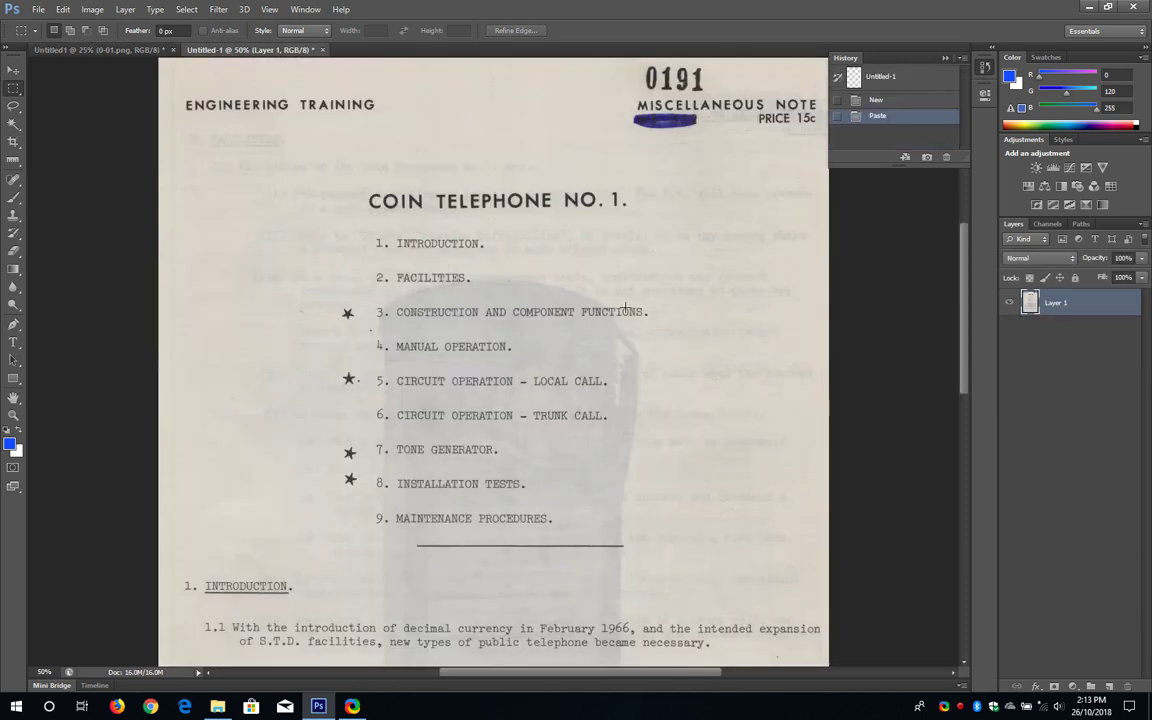
Step: Delete the accidentally pasted Layer 2 from Untitled-1, then go back to the scans document
{"action": "key", "text": "ctrl+v"}
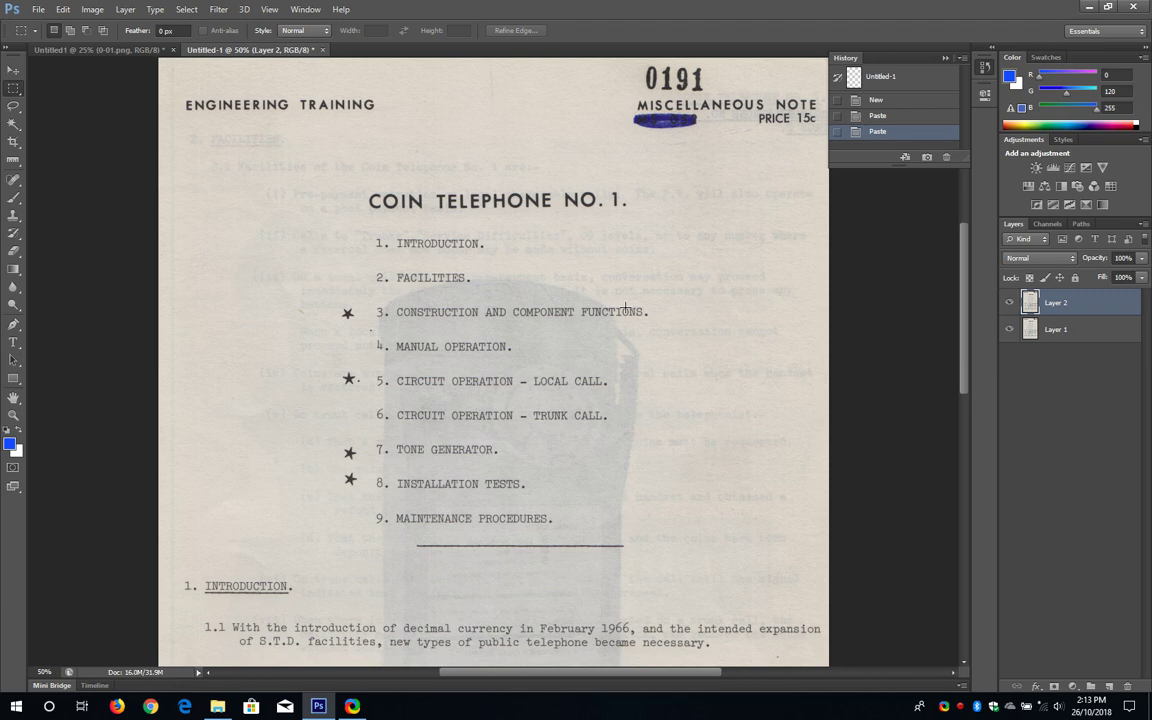
{"action": "left_click", "coordinate": [1010, 302]}
{"action": "left_click", "coordinate": [1010, 306]}
{"action": "left_click", "coordinate": [1010, 303]}
{"action": "left_click", "coordinate": [1010, 329]}
{"action": "right_click", "coordinate": [1057, 305]}
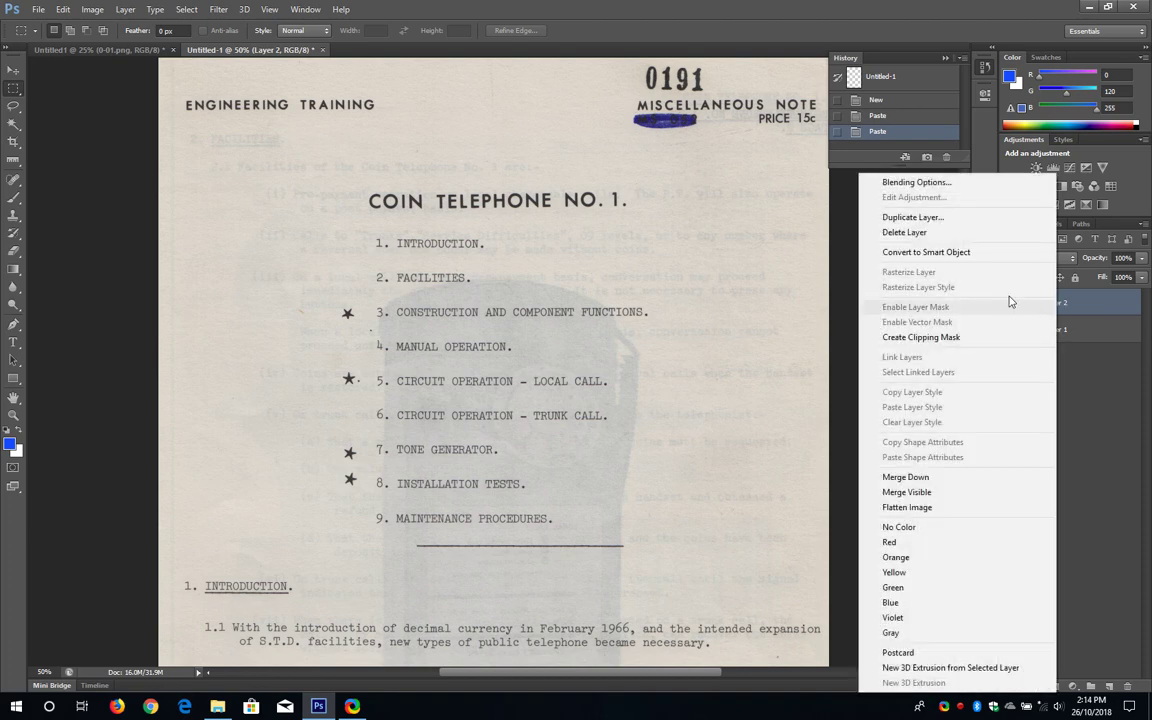
{"action": "left_click", "coordinate": [904, 232]}
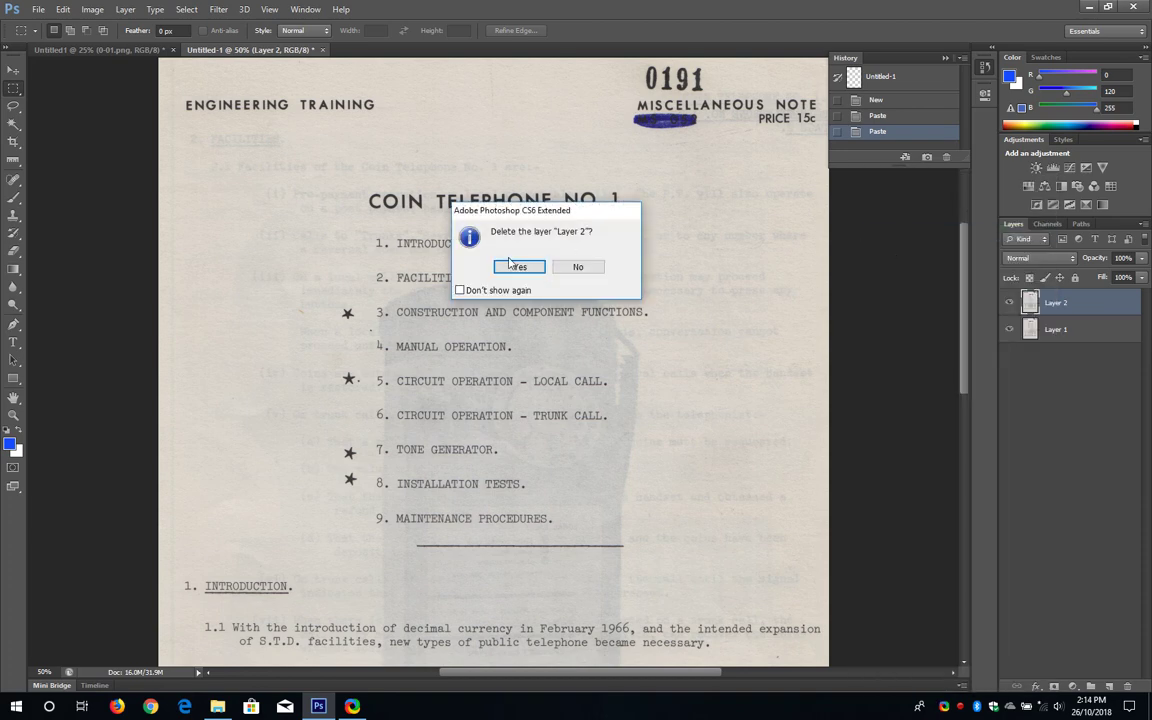
{"action": "left_click", "coordinate": [518, 268]}
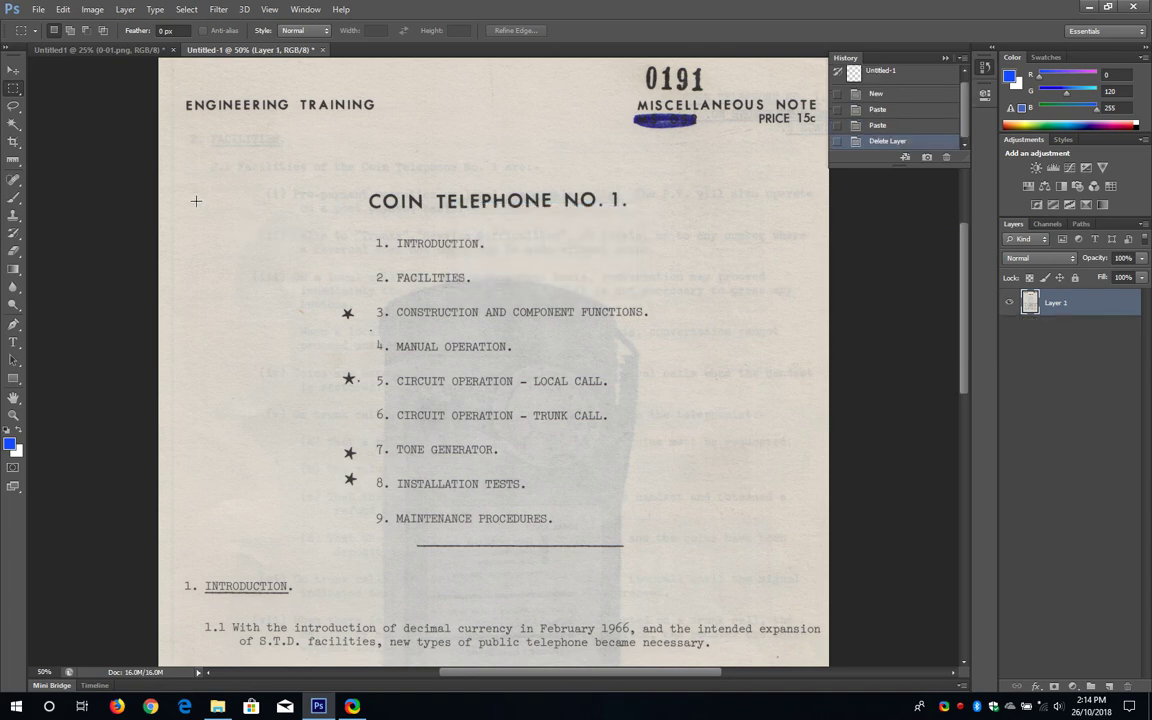
{"action": "left_click", "coordinate": [71, 50]}
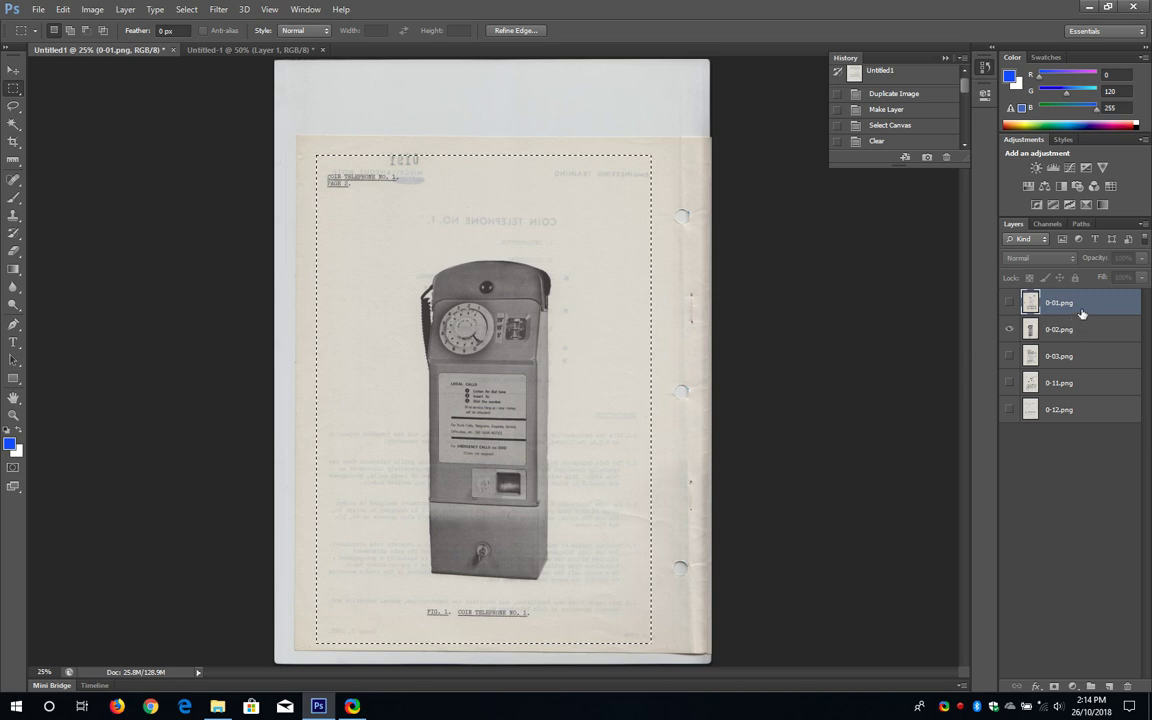
Step: Compare pages by toggling 0-02.png, make it the active layer, and switch to Untitled-1
{"action": "left_click", "coordinate": [1009, 331]}
{"action": "left_click", "coordinate": [1010, 331]}
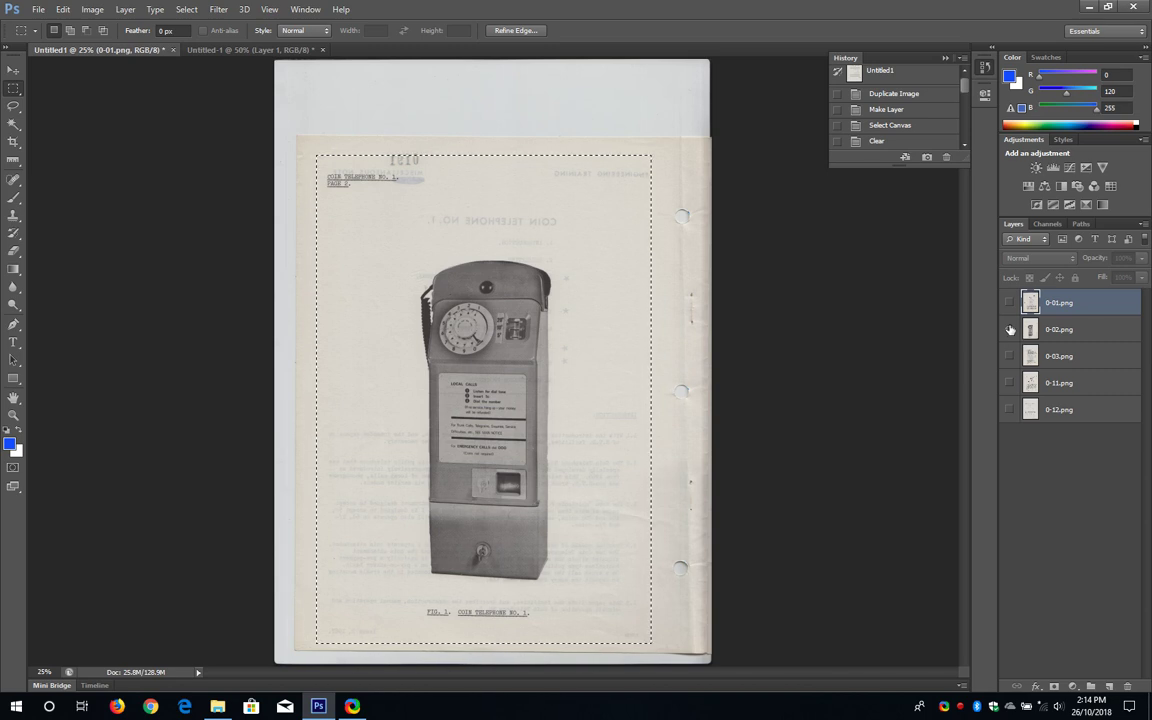
{"action": "left_click", "coordinate": [1010, 331]}
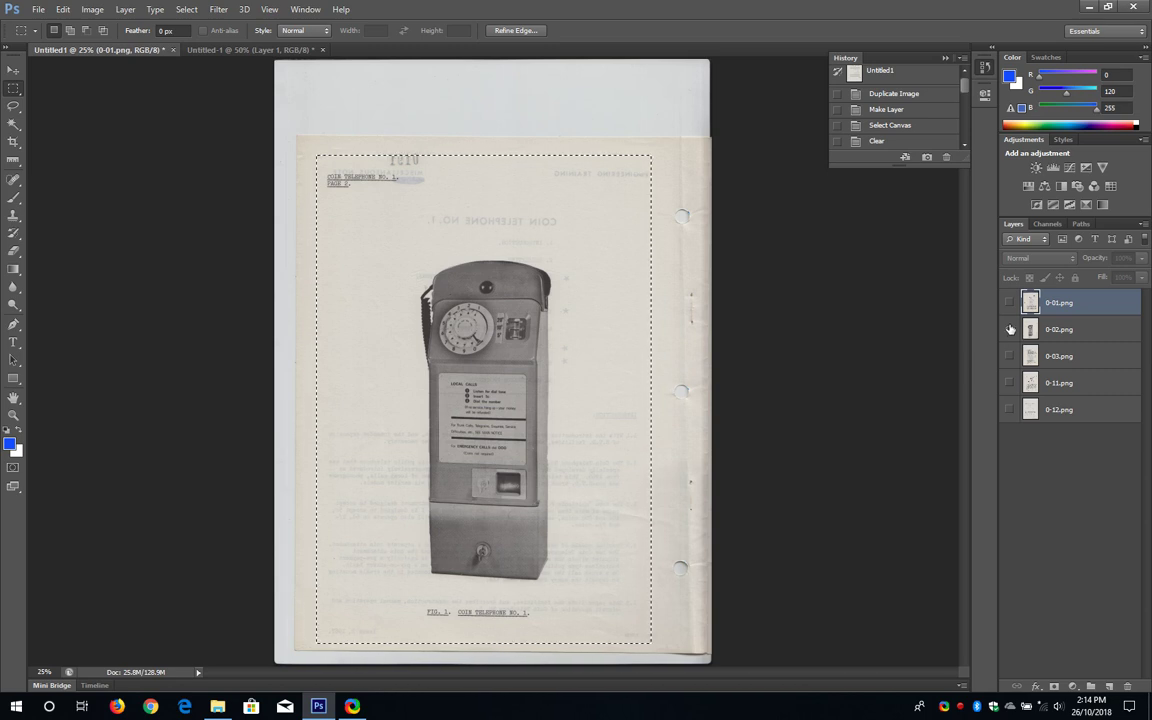
{"action": "left_click", "coordinate": [1010, 330]}
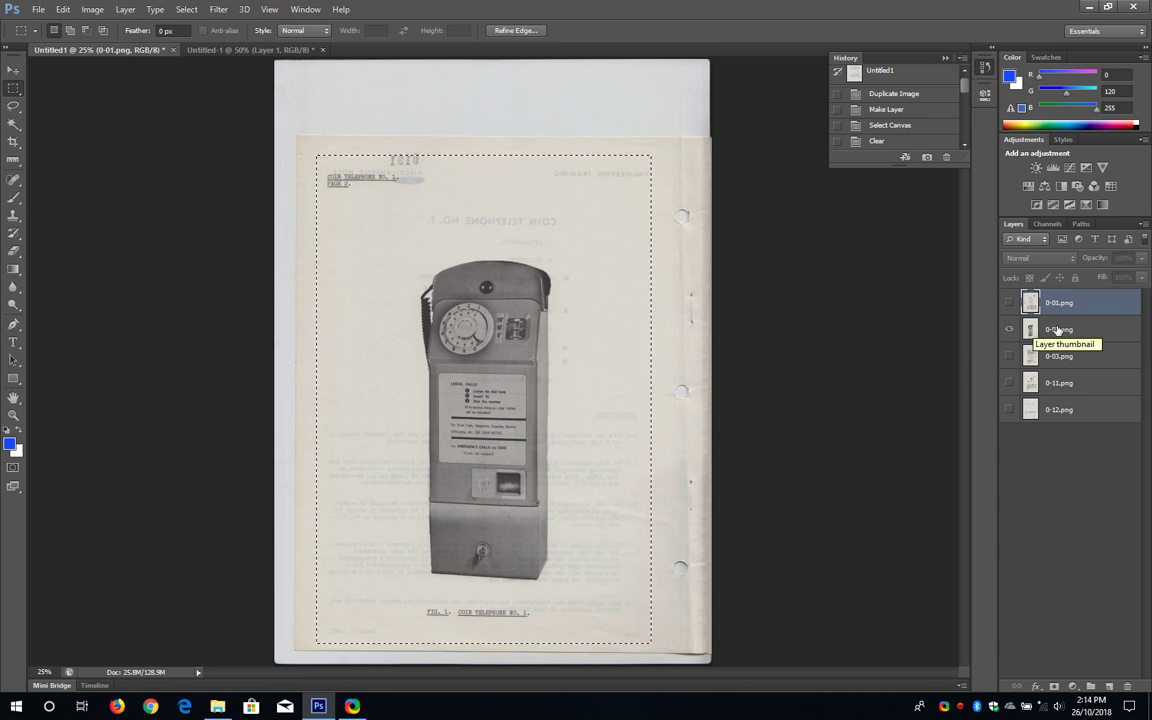
{"action": "left_click", "coordinate": [1058, 330]}
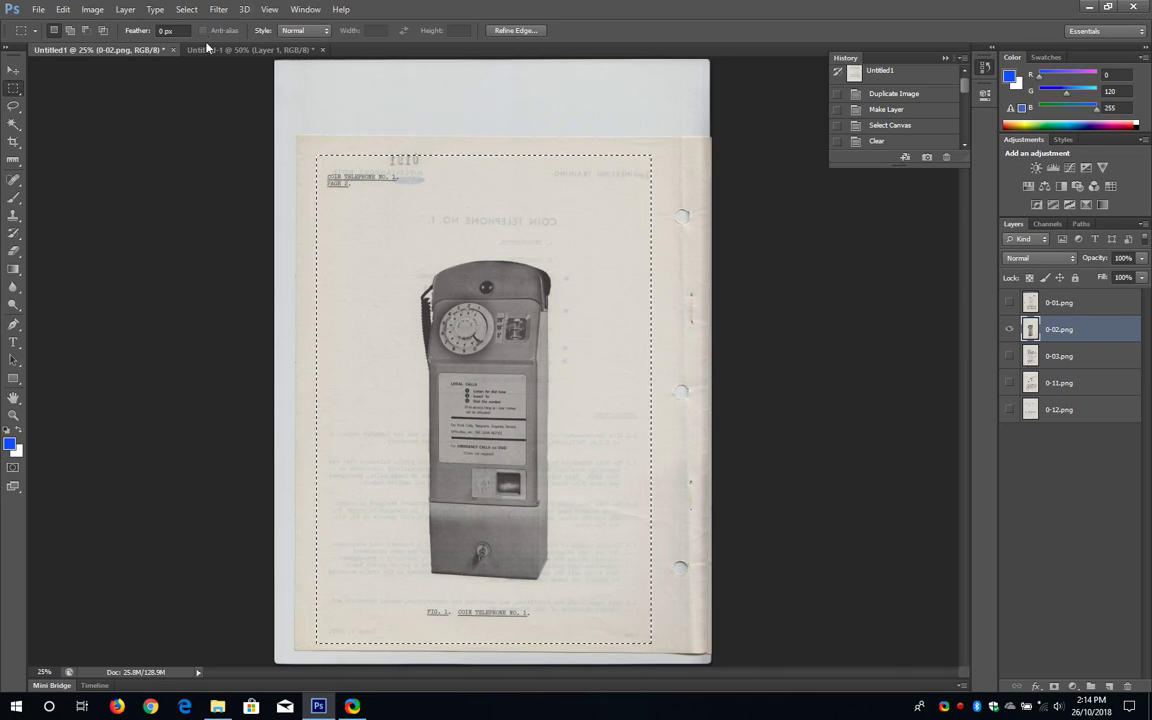
{"action": "left_click", "coordinate": [238, 49]}
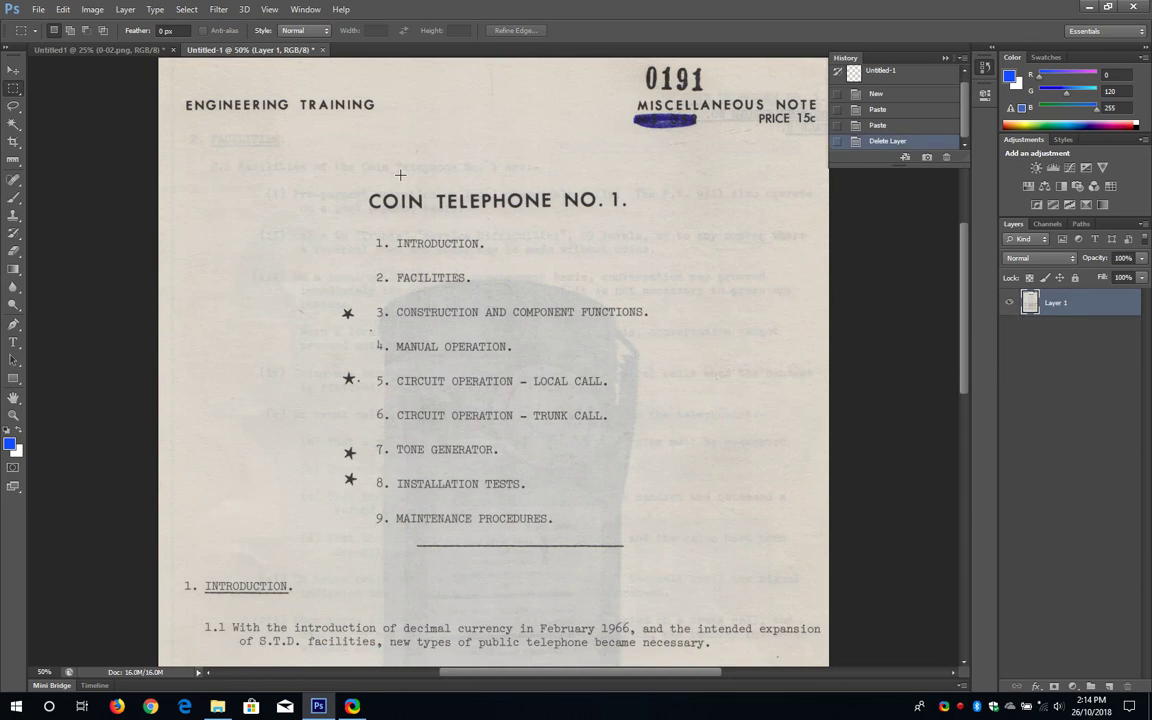
Step: Paste the 0-02.png telephone page into Untitled-1 as Layer 2 and scroll through it
{"action": "key", "text": "ctrl+v"}
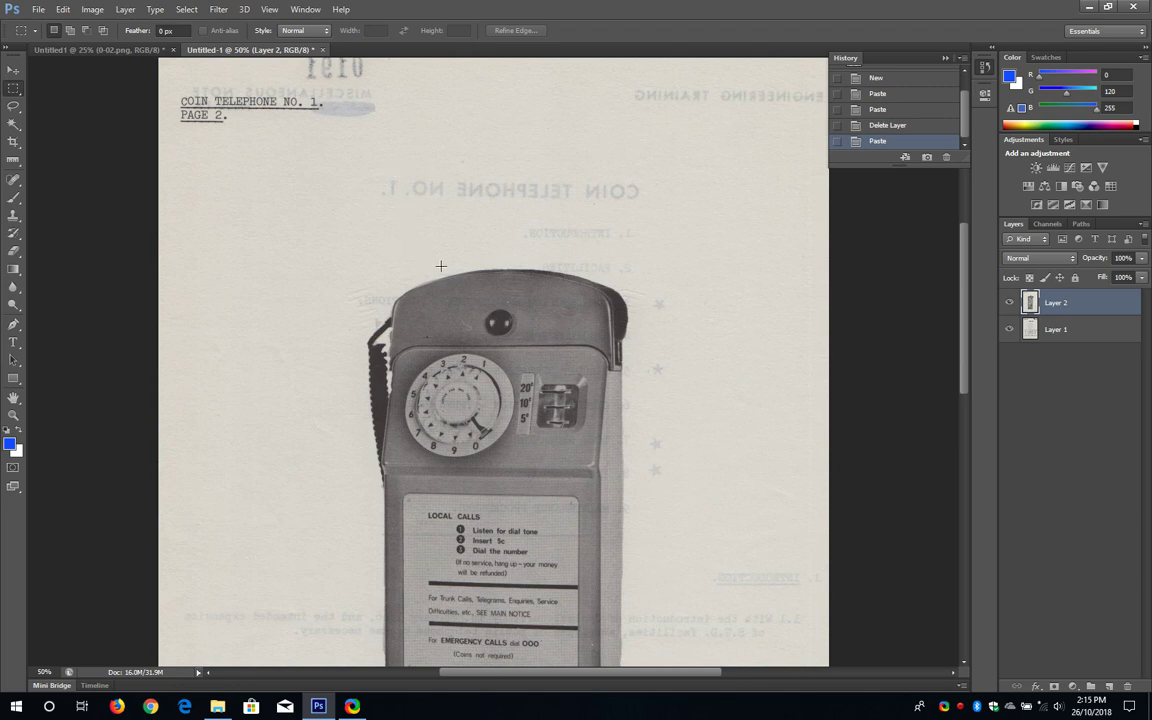
{"action": "scroll", "coordinate": [480, 255], "scroll_direction": "down", "scroll_amount": 3}
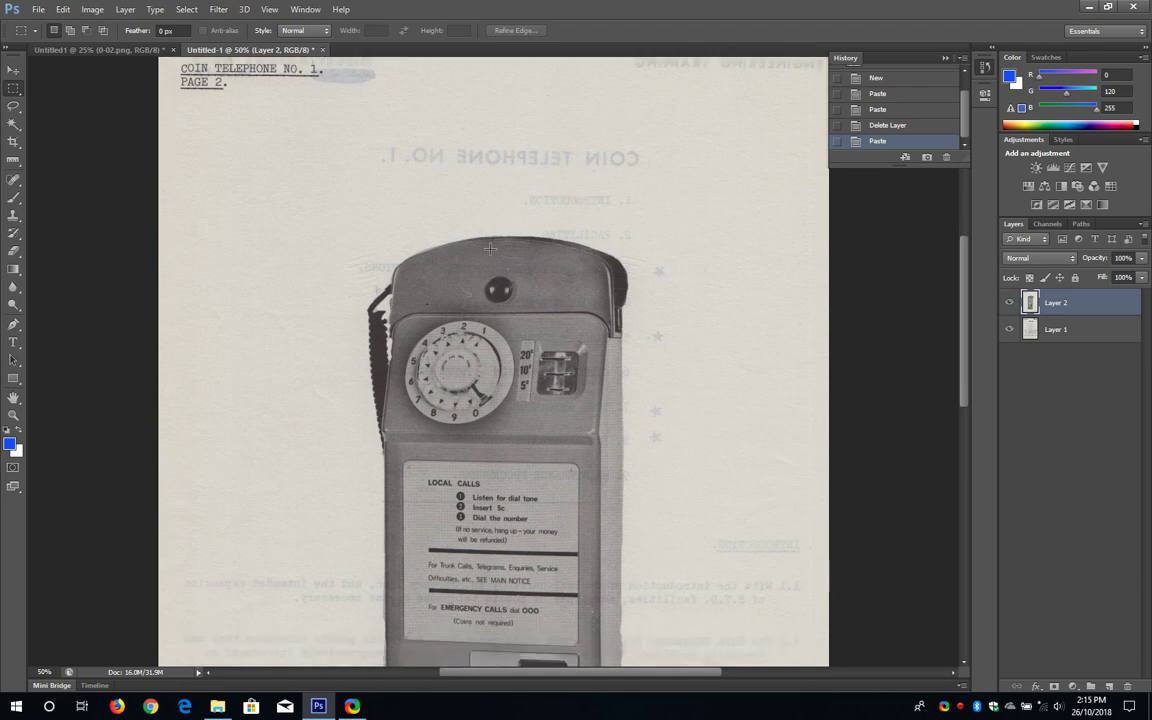
{"action": "scroll", "coordinate": [490, 244], "scroll_direction": "down", "scroll_amount": 9}
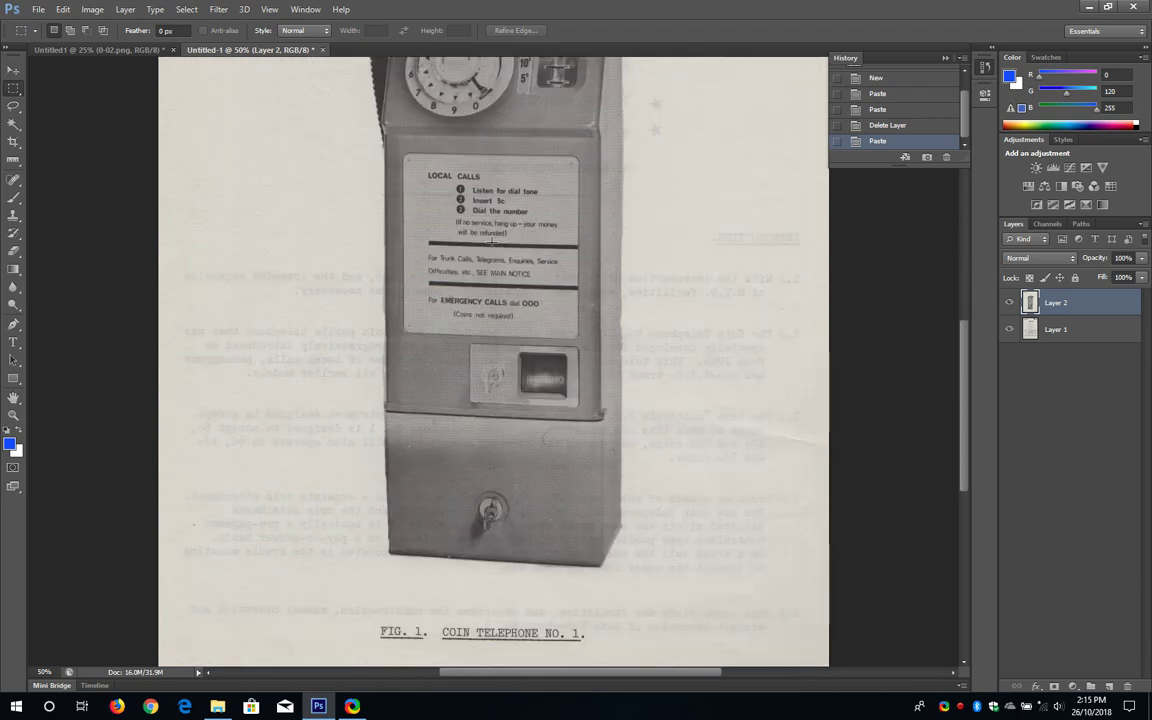
{"action": "scroll", "coordinate": [490, 244], "scroll_direction": "up", "scroll_amount": 10}
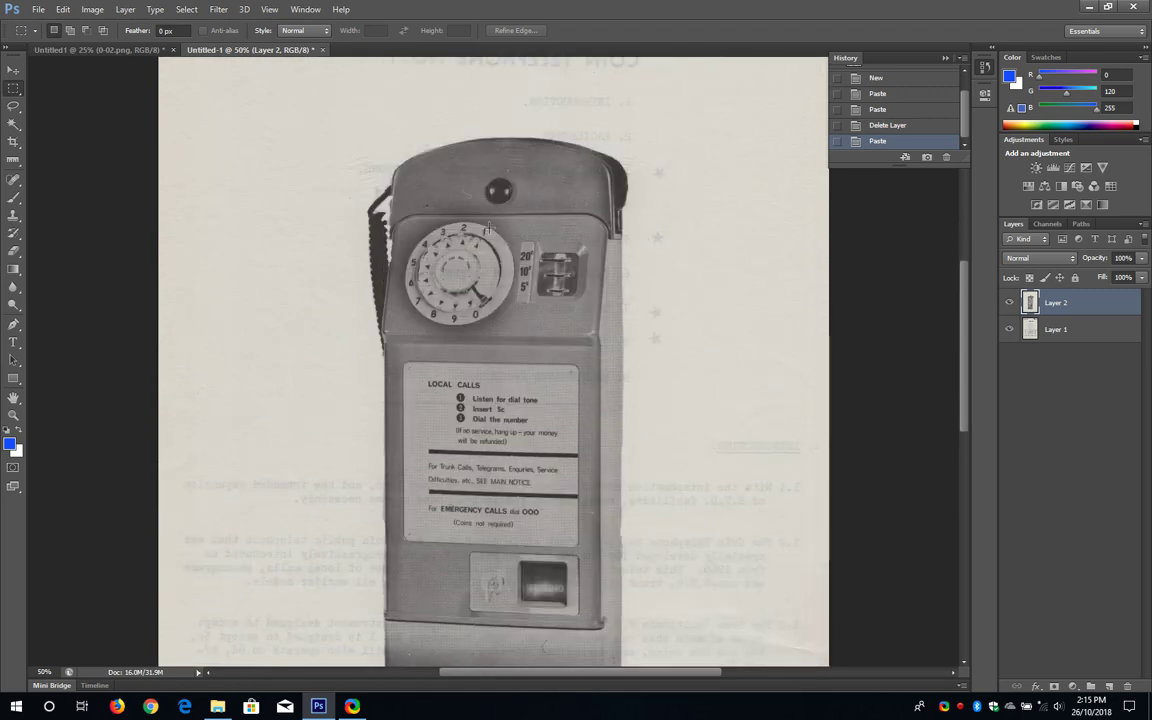
{"action": "scroll", "coordinate": [489, 227], "scroll_direction": "up", "scroll_amount": 2}
{"action": "scroll", "coordinate": [489, 227], "scroll_direction": "down", "scroll_amount": 1}
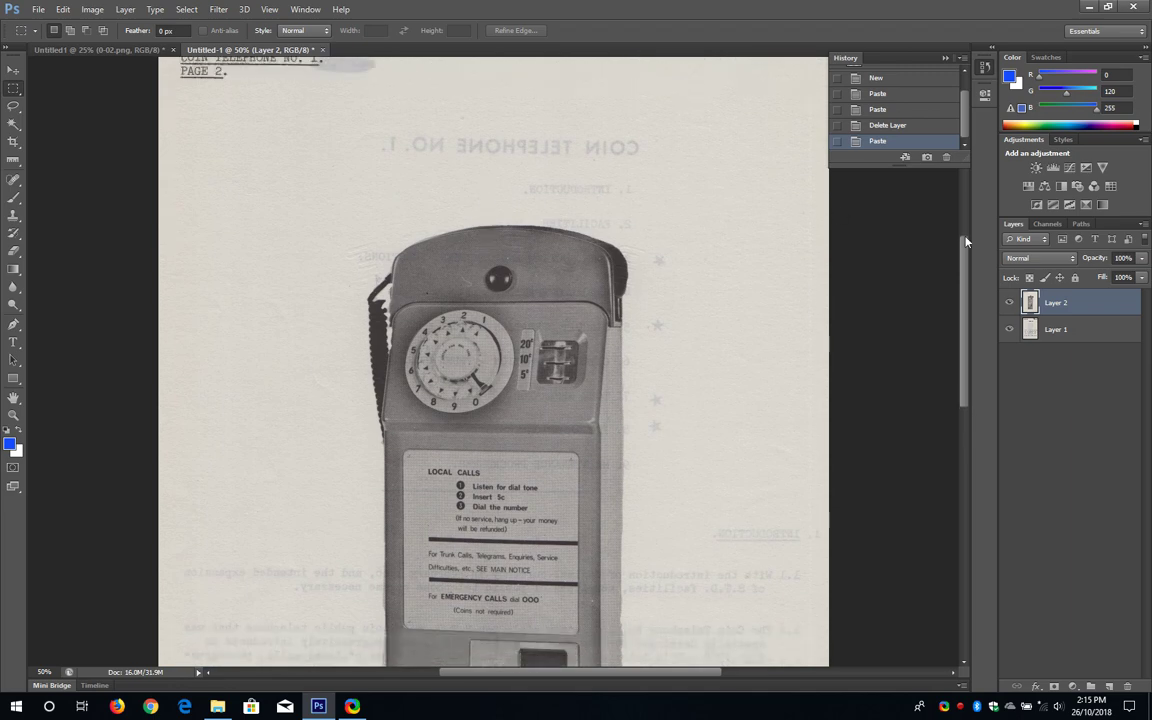
{"action": "left_click_drag", "start_coordinate": [969, 262], "coordinate": [948, 345]}
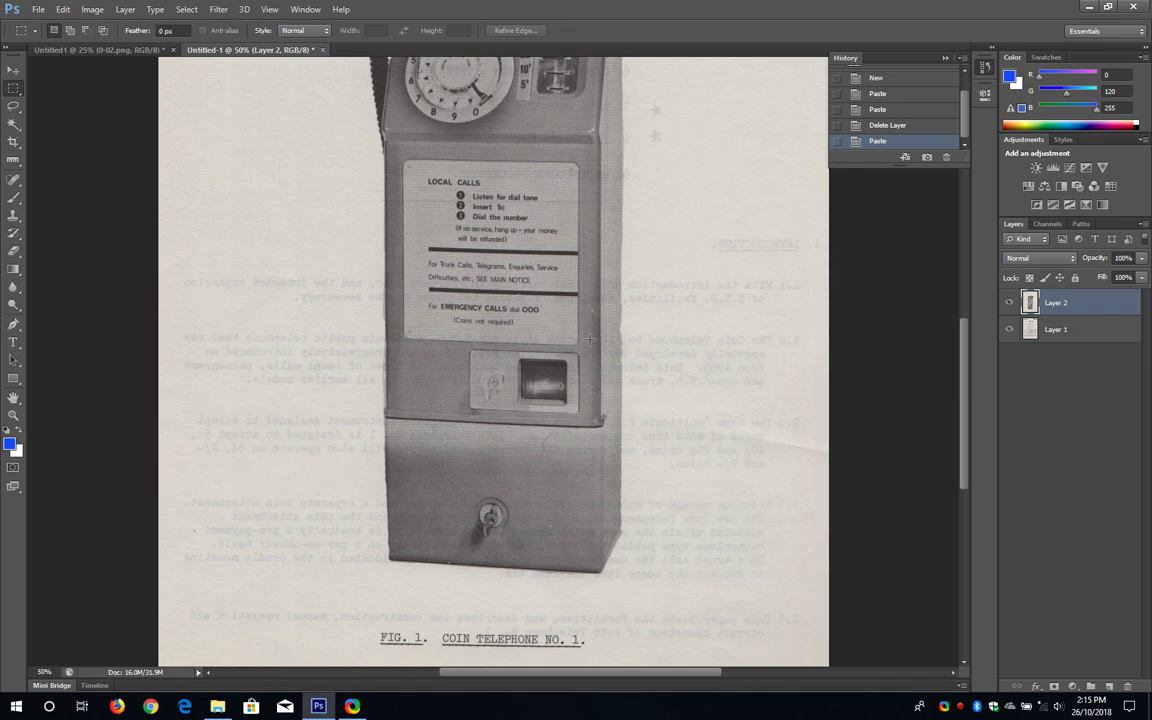
Step: Select the Ruler Tool from the eyedropper tool group
{"action": "left_click", "coordinate": [13, 161]}
{"action": "right_click", "coordinate": [13, 161]}
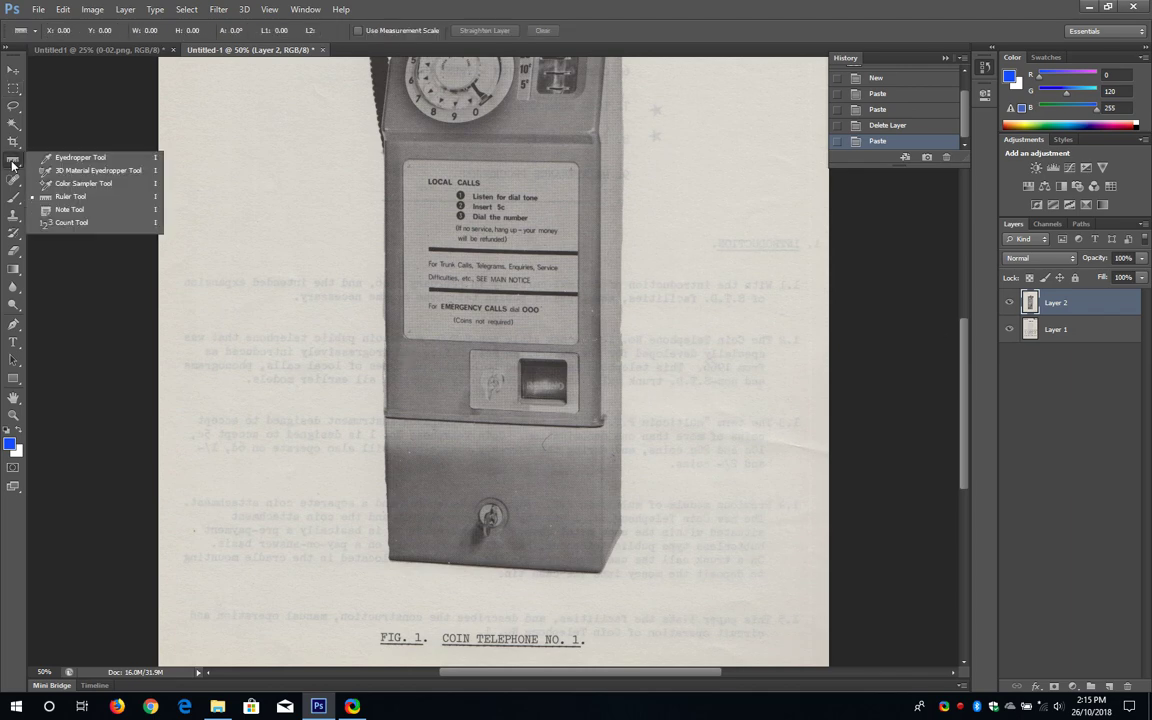
{"action": "left_click", "coordinate": [46, 161]}
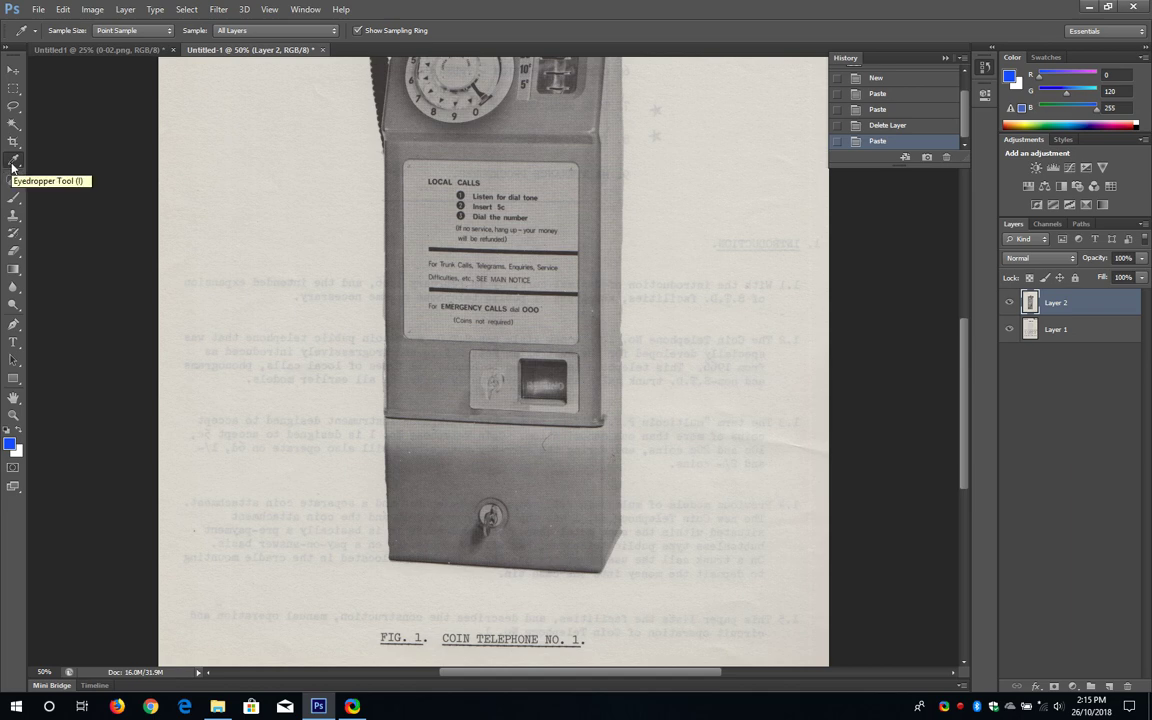
{"action": "right_click", "coordinate": [12, 167]}
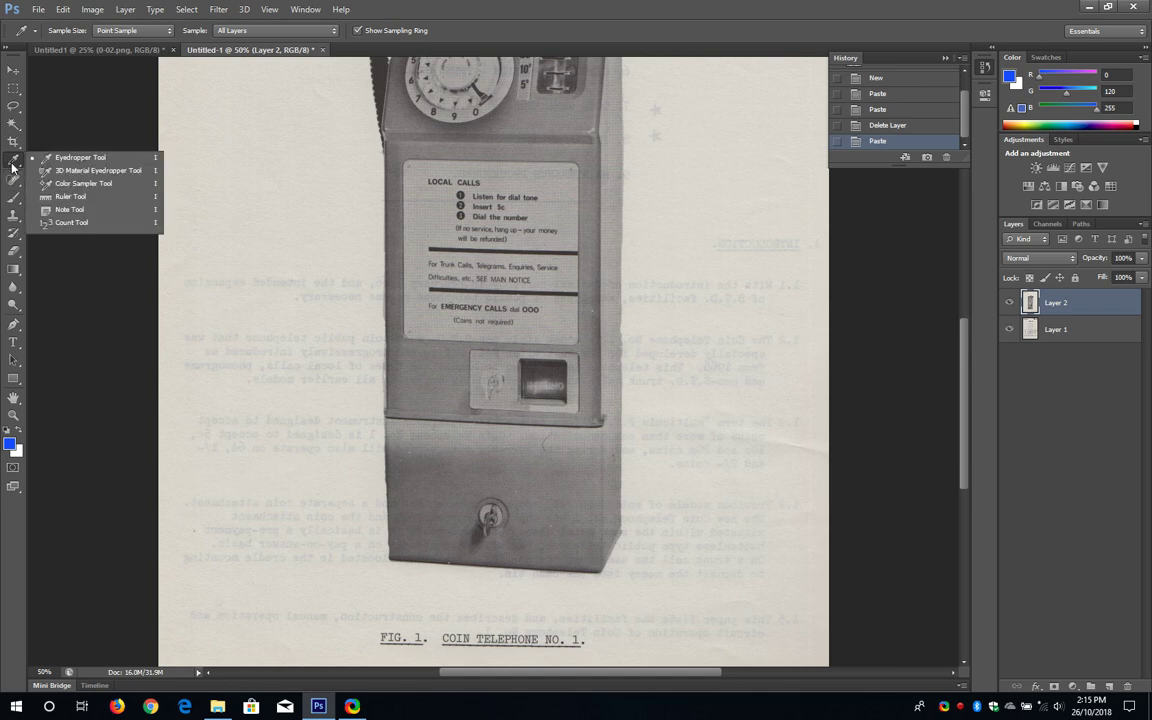
{"action": "left_click", "coordinate": [47, 205]}
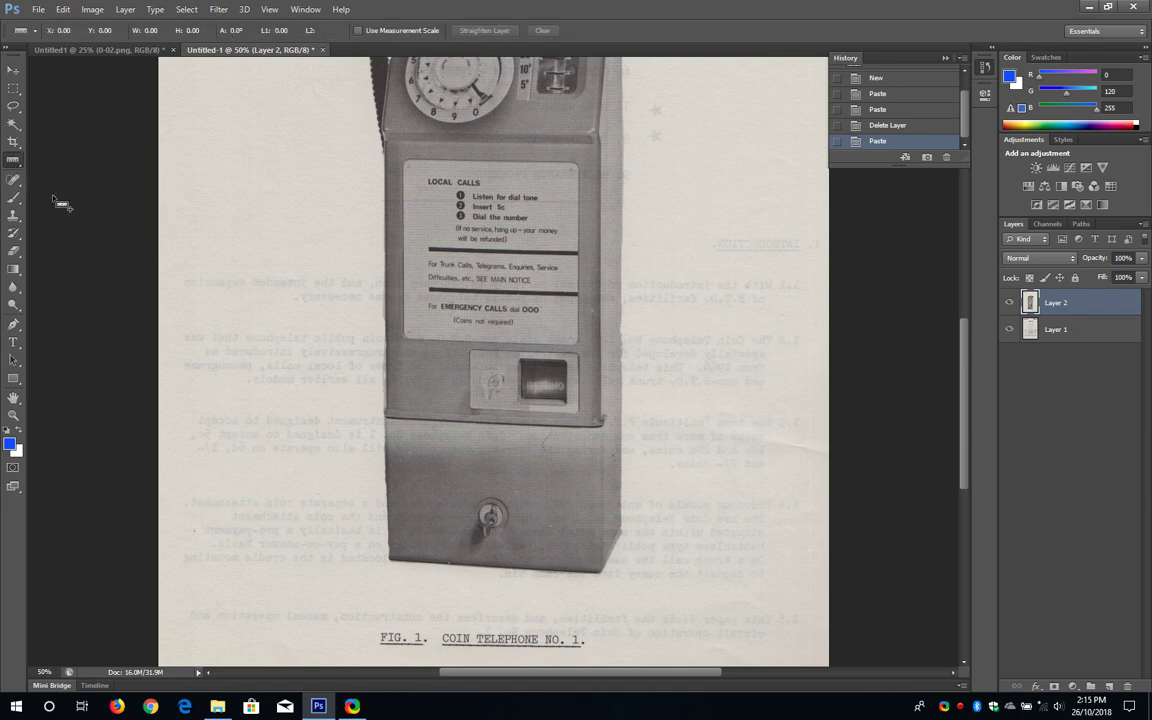
Step: Straighten Layer 2 along the FIG. 1 caption, then return to the Untitled1 scans document
{"action": "scroll", "coordinate": [436, 495], "scroll_direction": "down", "scroll_amount": 5}
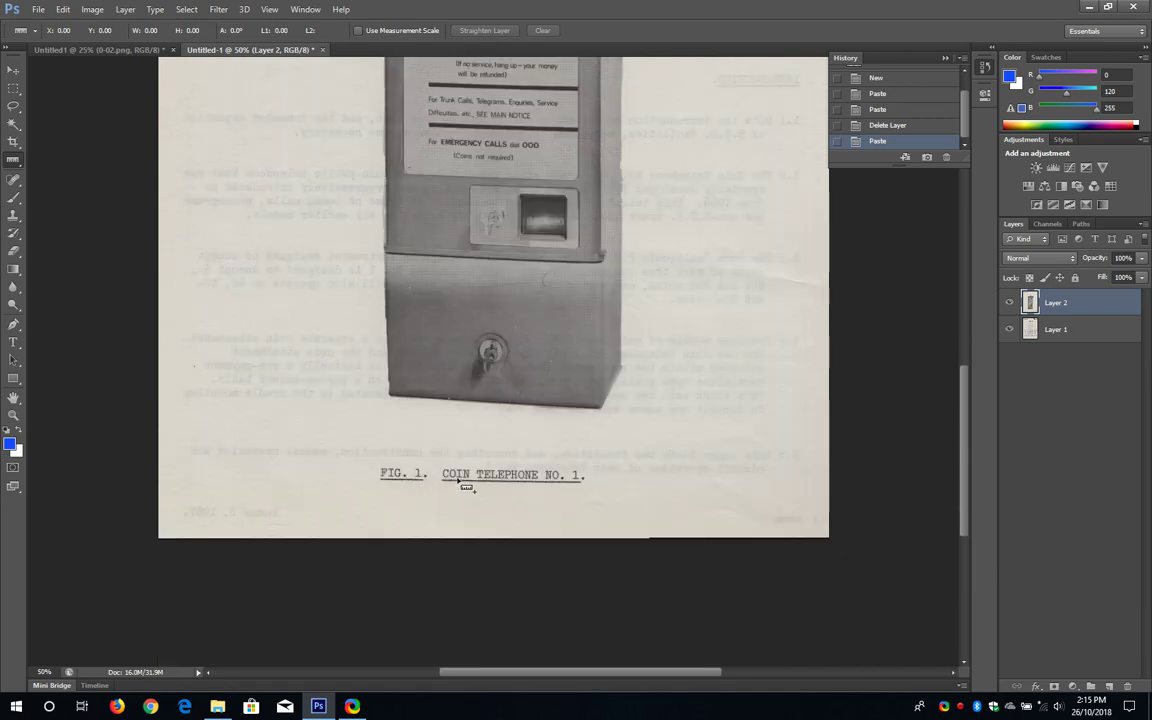
{"action": "left_click_drag", "start_coordinate": [468, 486], "coordinate": [548, 483]}
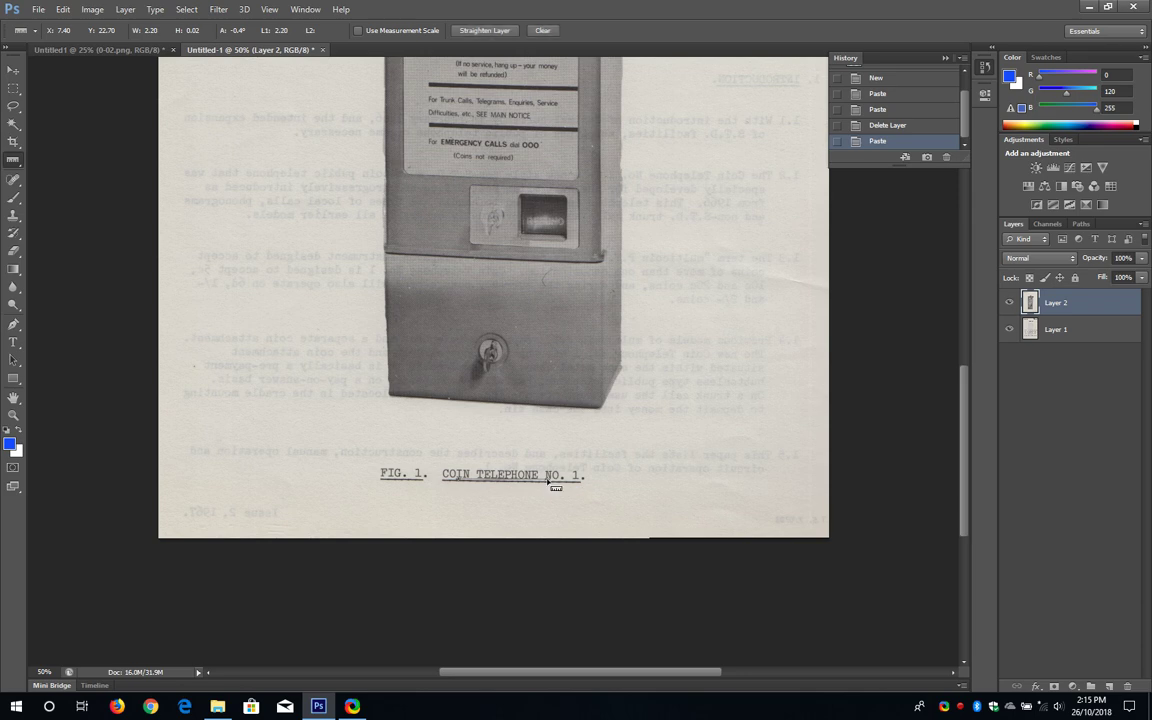
{"action": "left_click", "coordinate": [483, 30]}
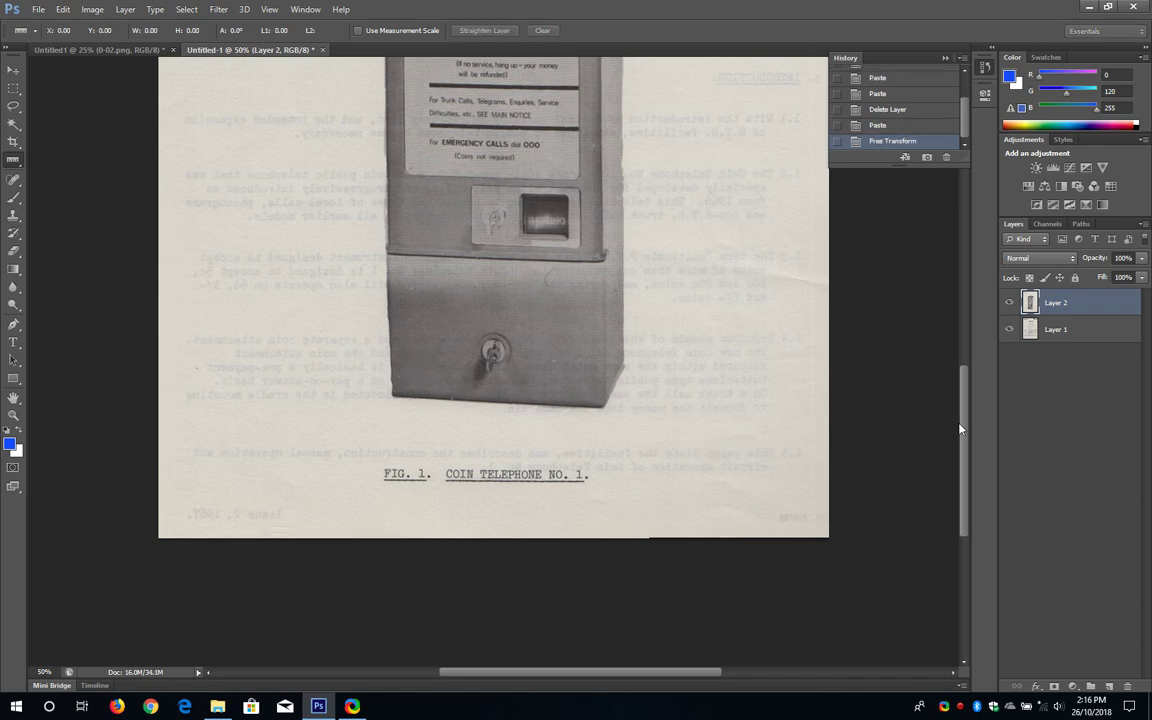
{"action": "left_click_drag", "start_coordinate": [964, 425], "coordinate": [979, 289]}
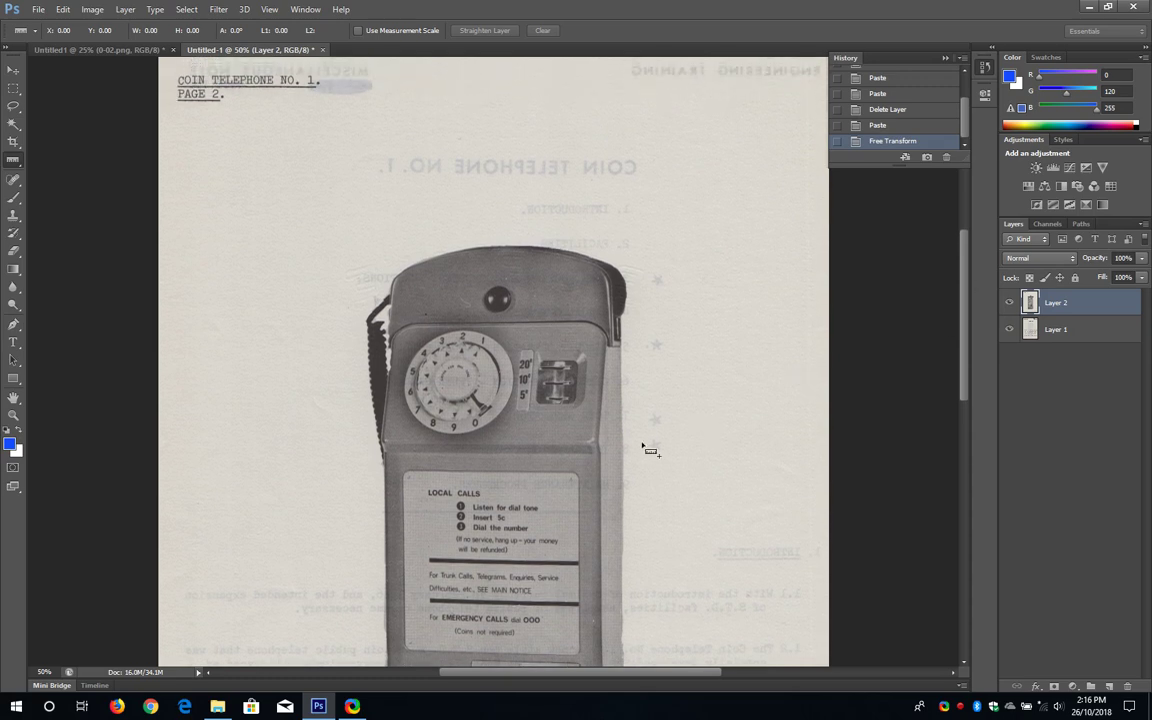
{"action": "scroll", "coordinate": [490, 447], "scroll_direction": "down", "scroll_amount": 1}
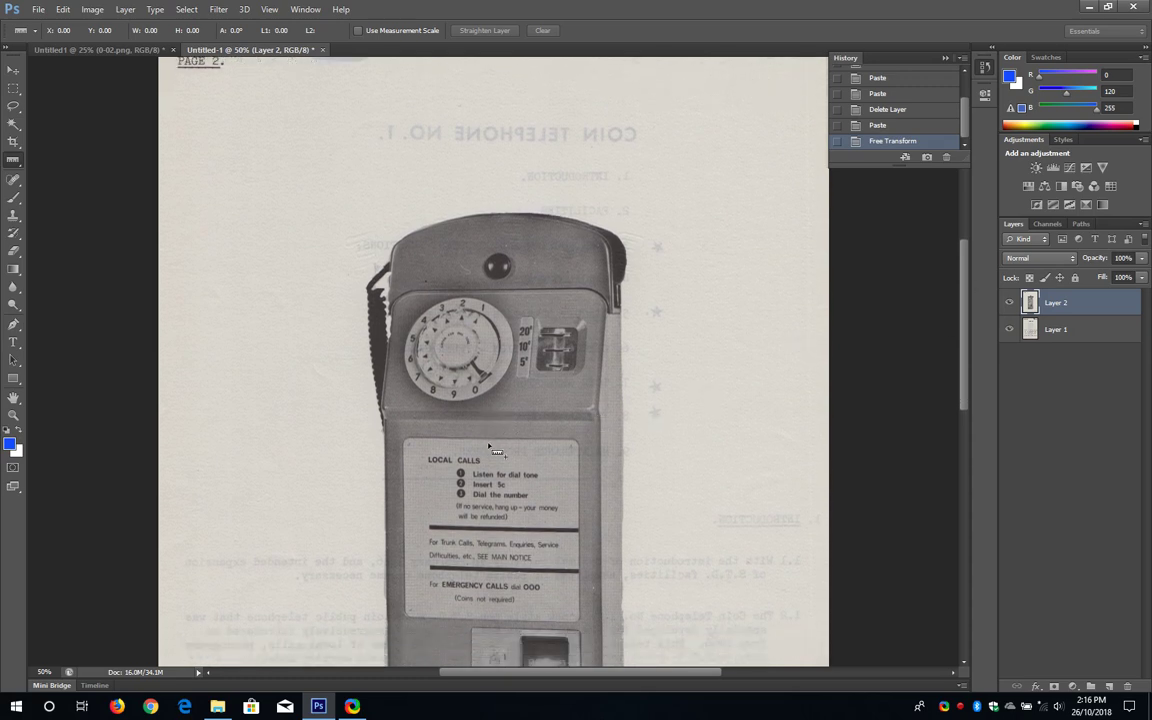
{"action": "scroll", "coordinate": [490, 447], "scroll_direction": "down", "scroll_amount": 3}
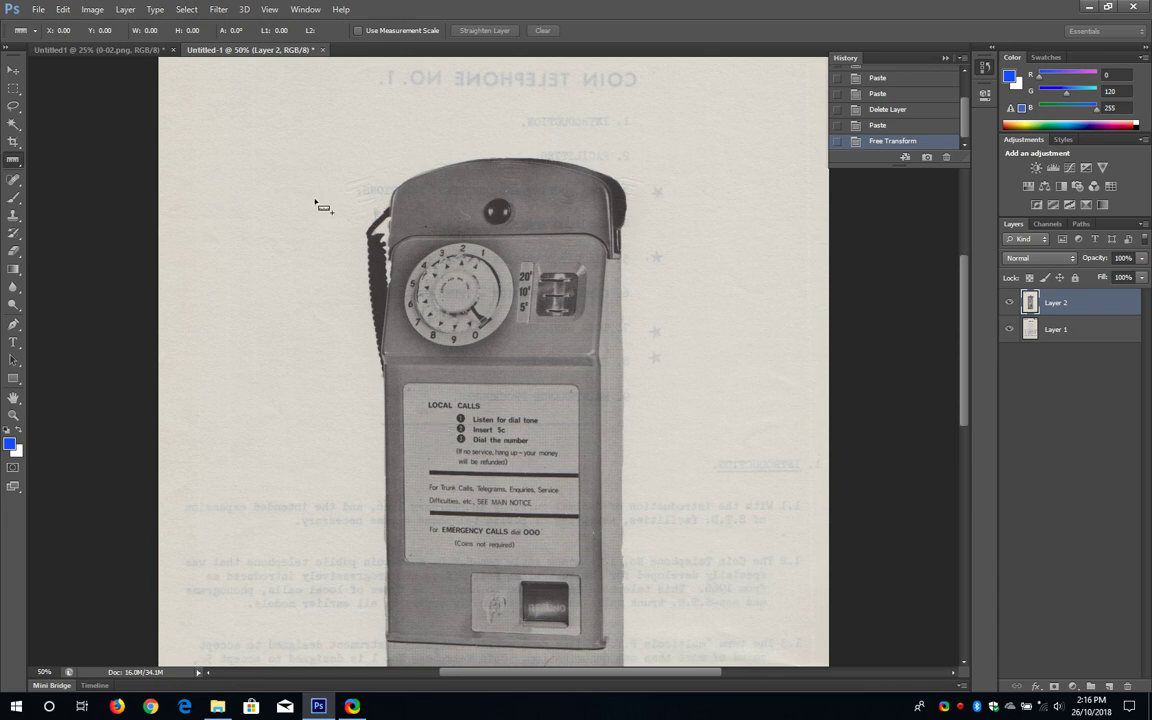
{"action": "left_click", "coordinate": [120, 46]}
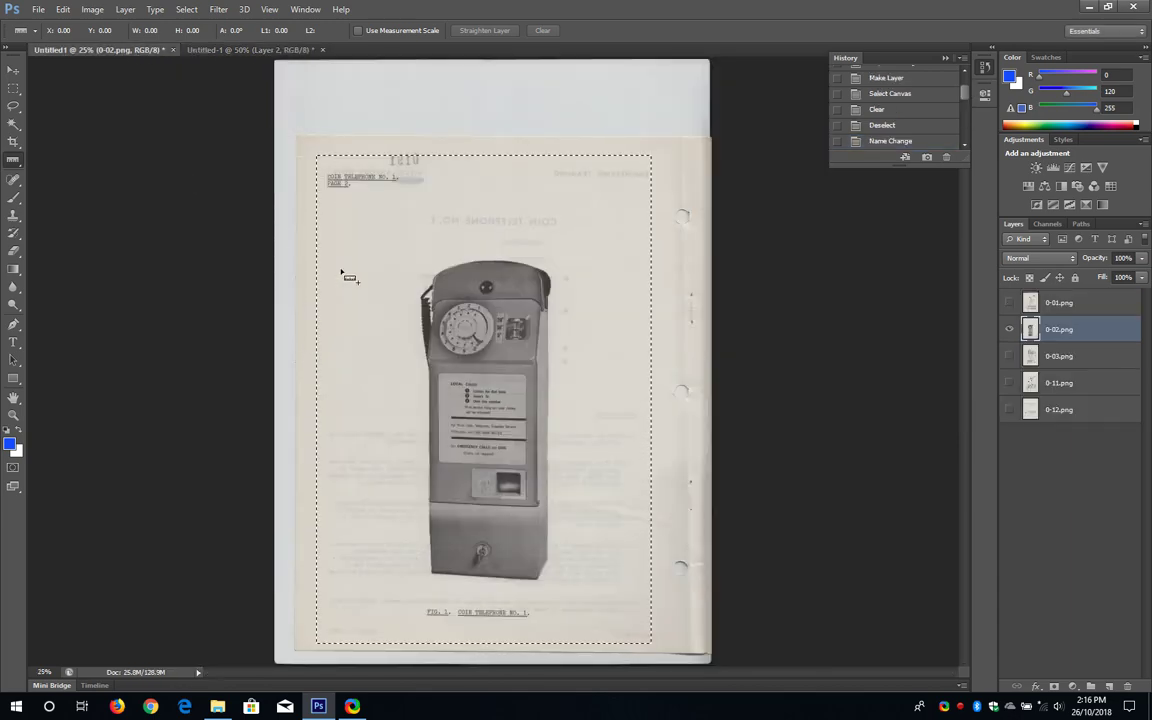
Step: Hide 0-02.png, show and activate 0-03.png, and clear a trial ruler measurement
{"action": "left_click", "coordinate": [1009, 329]}
{"action": "left_click", "coordinate": [1060, 356]}
{"action": "left_click", "coordinate": [1009, 356]}
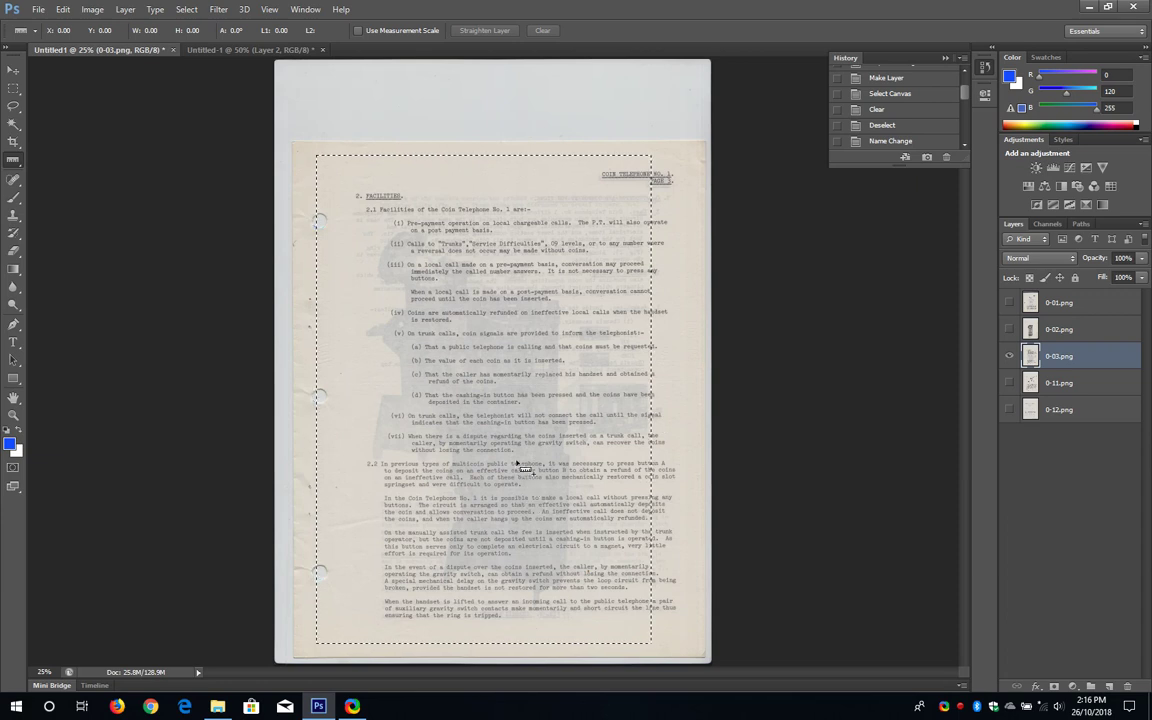
{"action": "left_click_drag", "start_coordinate": [500, 437], "coordinate": [523, 437]}
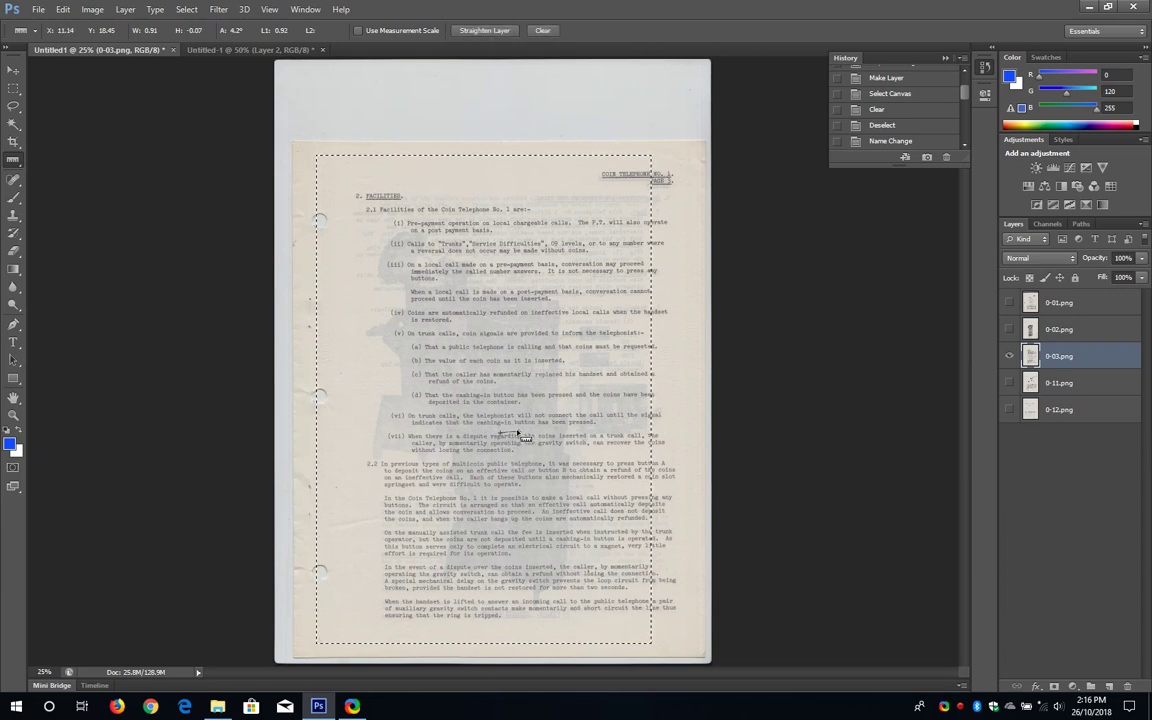
{"action": "left_click", "coordinate": [543, 32]}
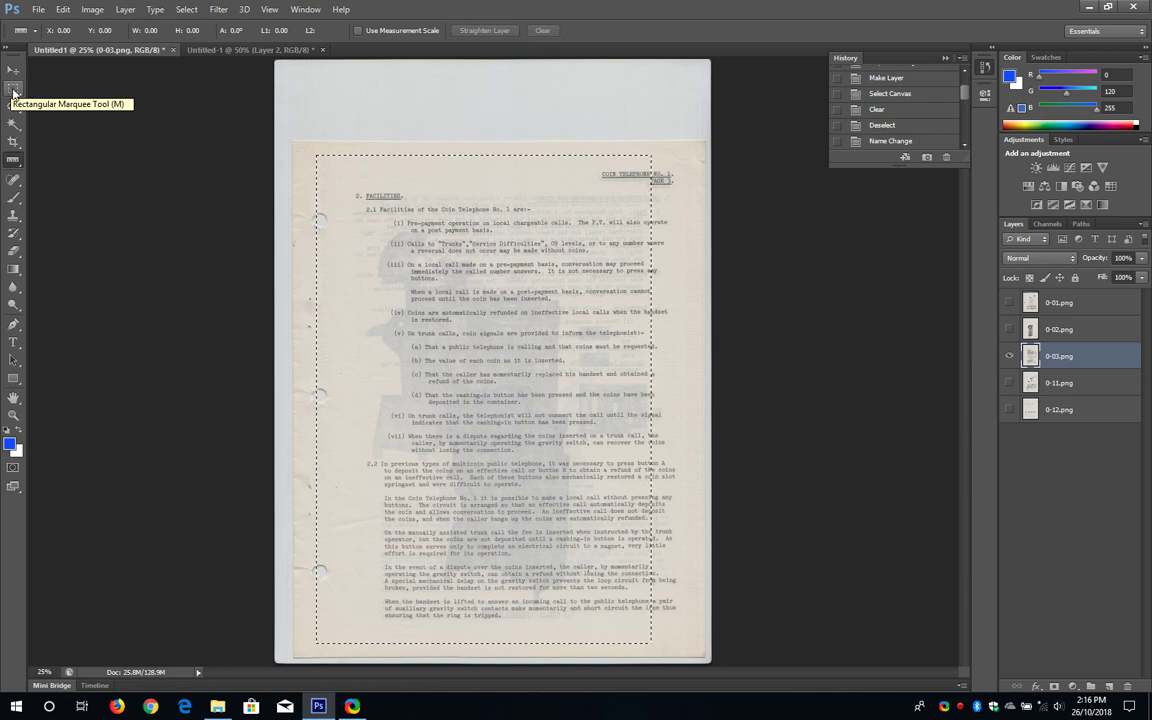
Step: Move the rectangular marquee to frame the Facilities page text
{"action": "key", "text": "m"}
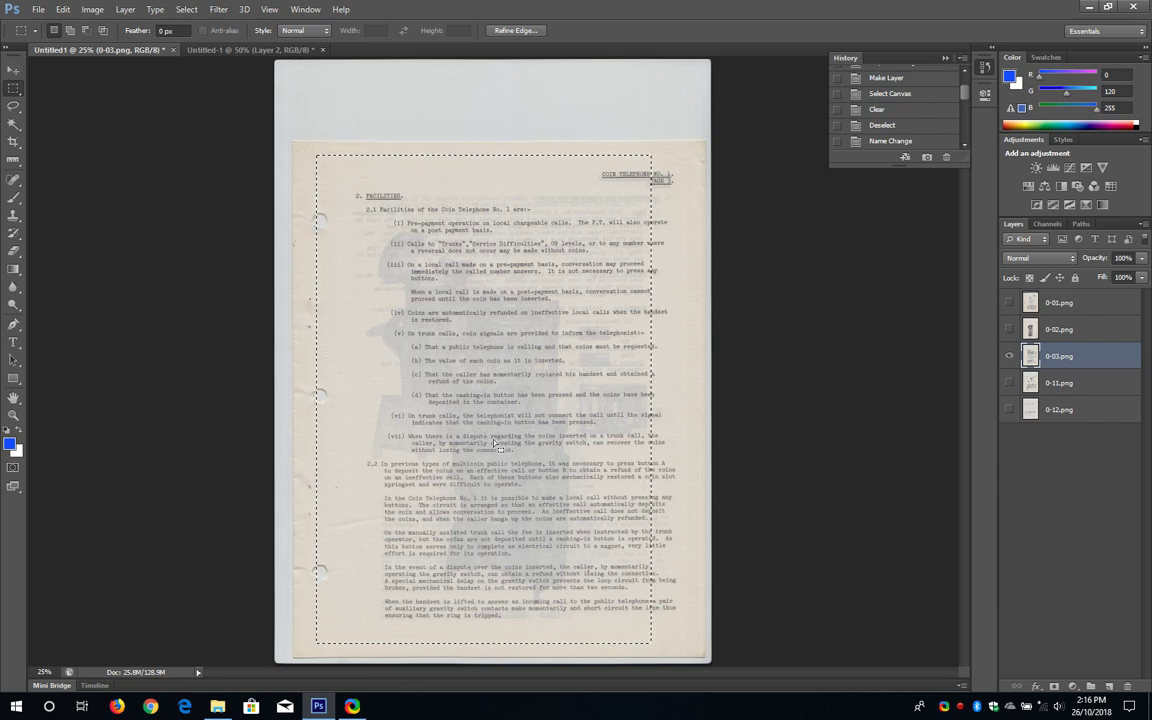
{"action": "left_click_drag", "start_coordinate": [516, 426], "coordinate": [546, 429]}
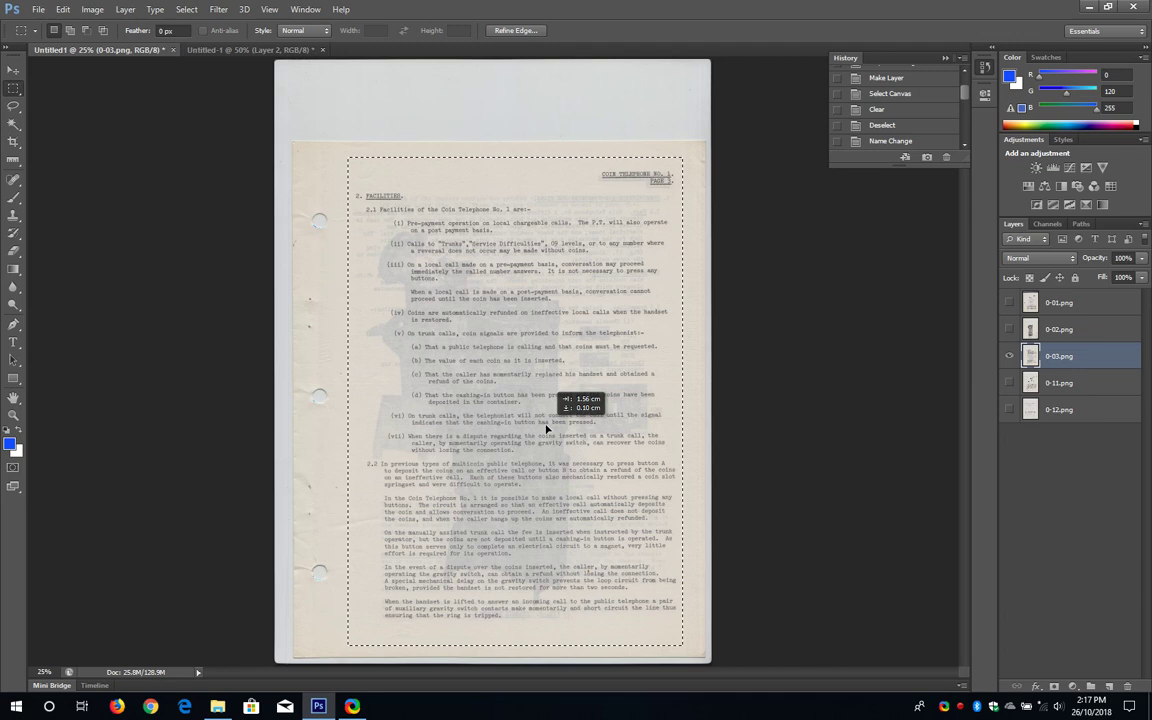
{"action": "left_click_drag", "start_coordinate": [546, 429], "coordinate": [544, 428]}
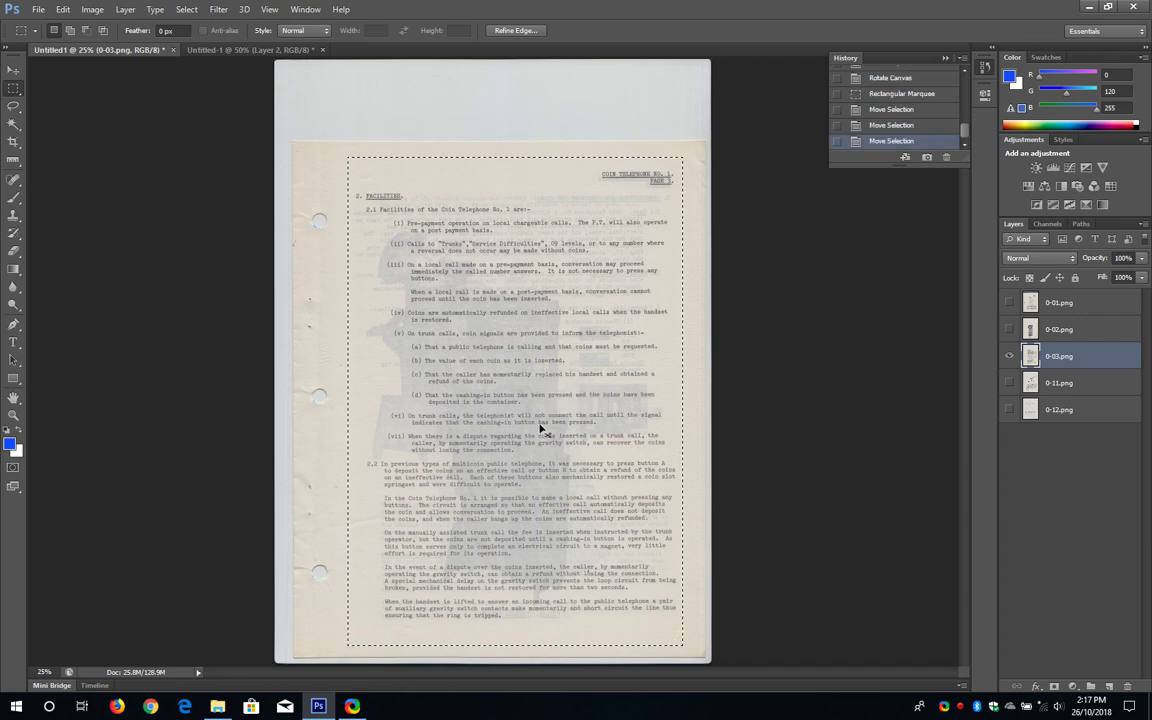
Step: Paste the 0-03.png Facilities page into Untitled-1 as Layer 3 and scroll down through it
{"action": "left_click", "coordinate": [223, 50]}
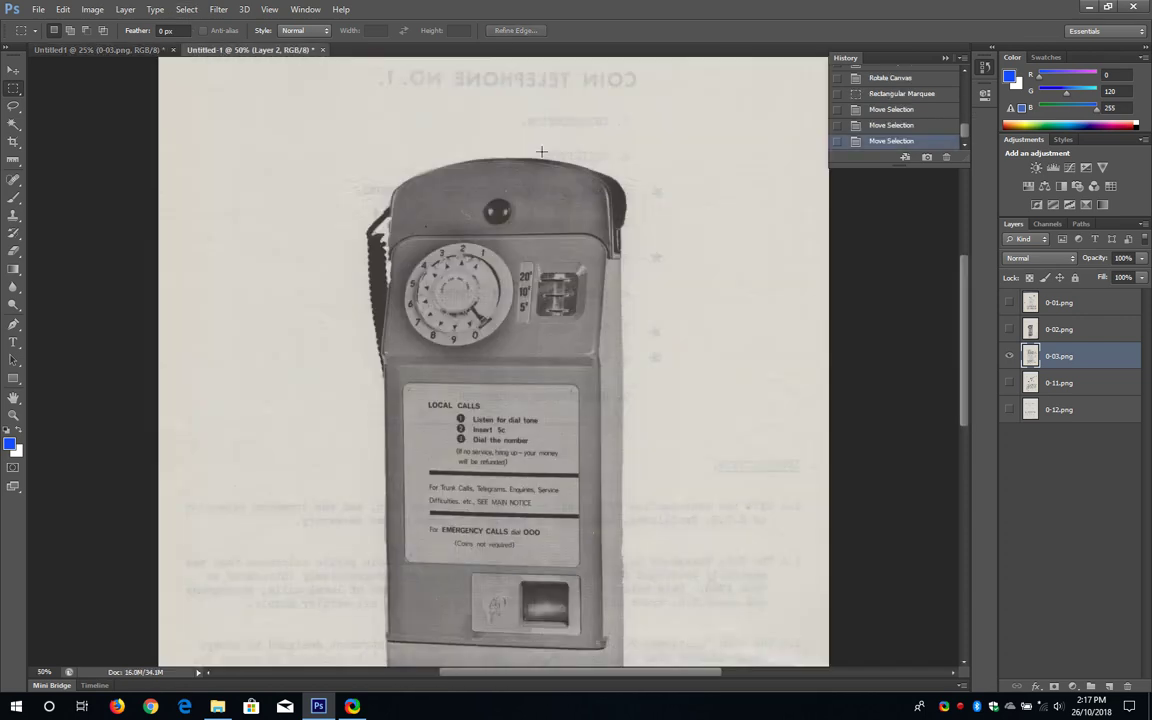
{"action": "key", "text": "ctrl+v"}
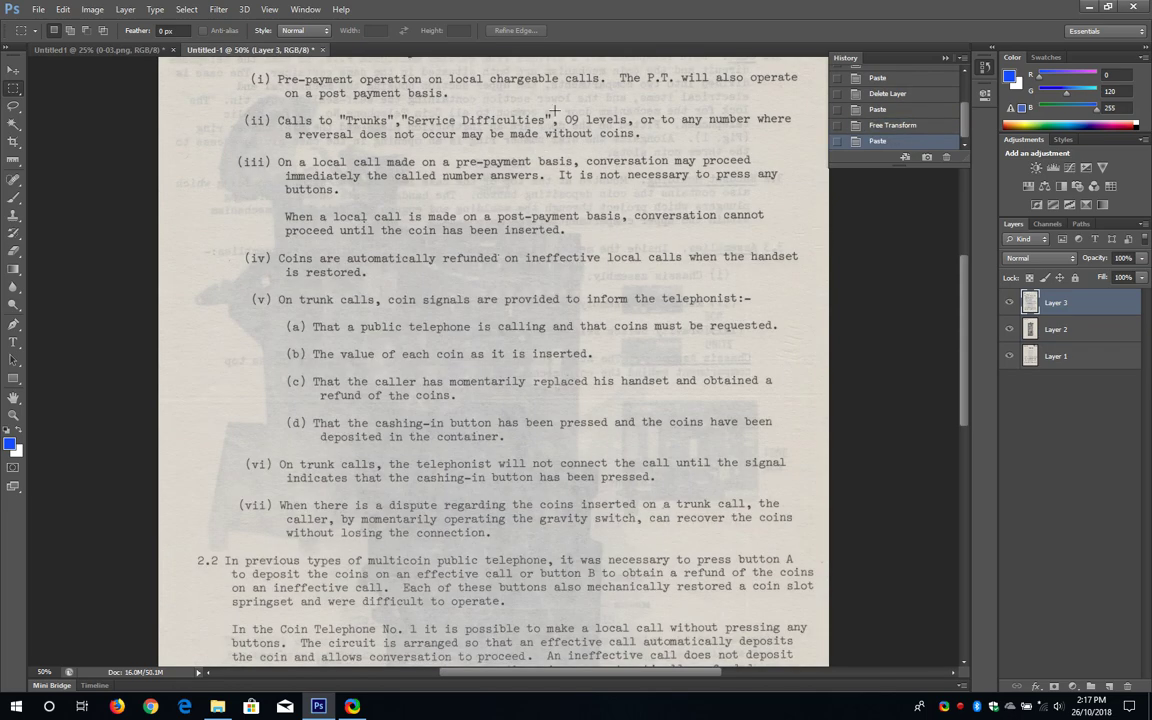
{"action": "scroll", "coordinate": [553, 110], "scroll_direction": "down", "scroll_amount": 1}
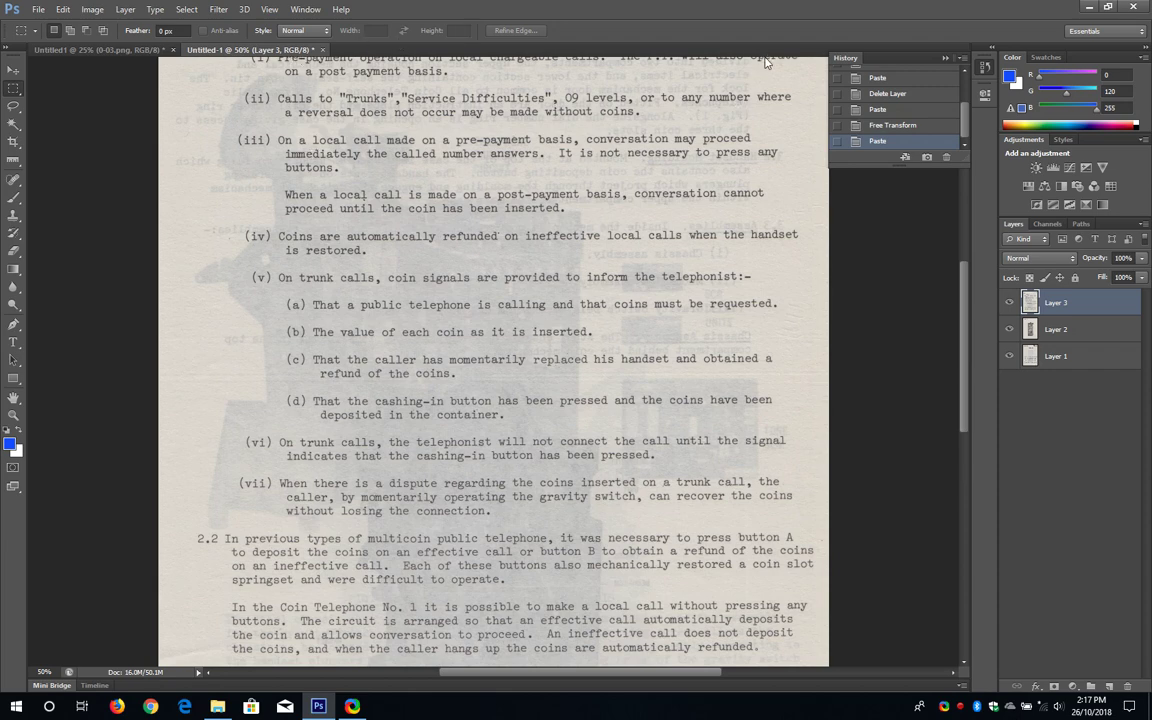
{"action": "scroll", "coordinate": [490, 190], "scroll_direction": "down", "scroll_amount": 10}
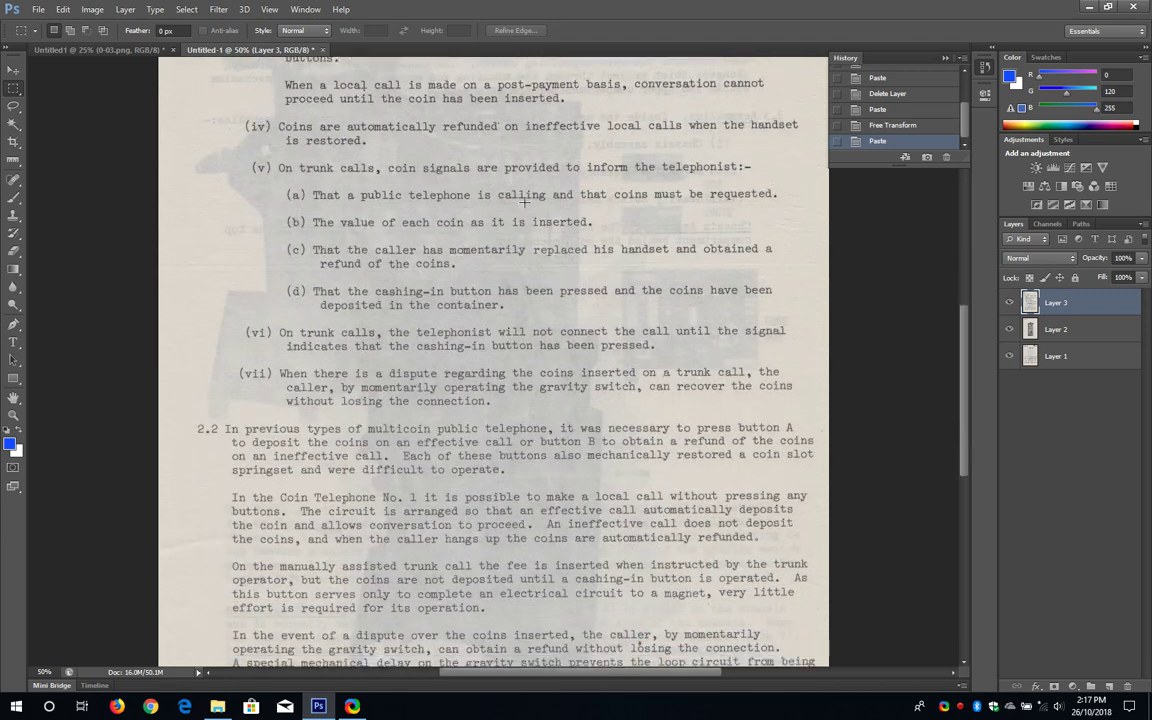
{"action": "scroll", "coordinate": [524, 203], "scroll_direction": "down", "scroll_amount": 2}
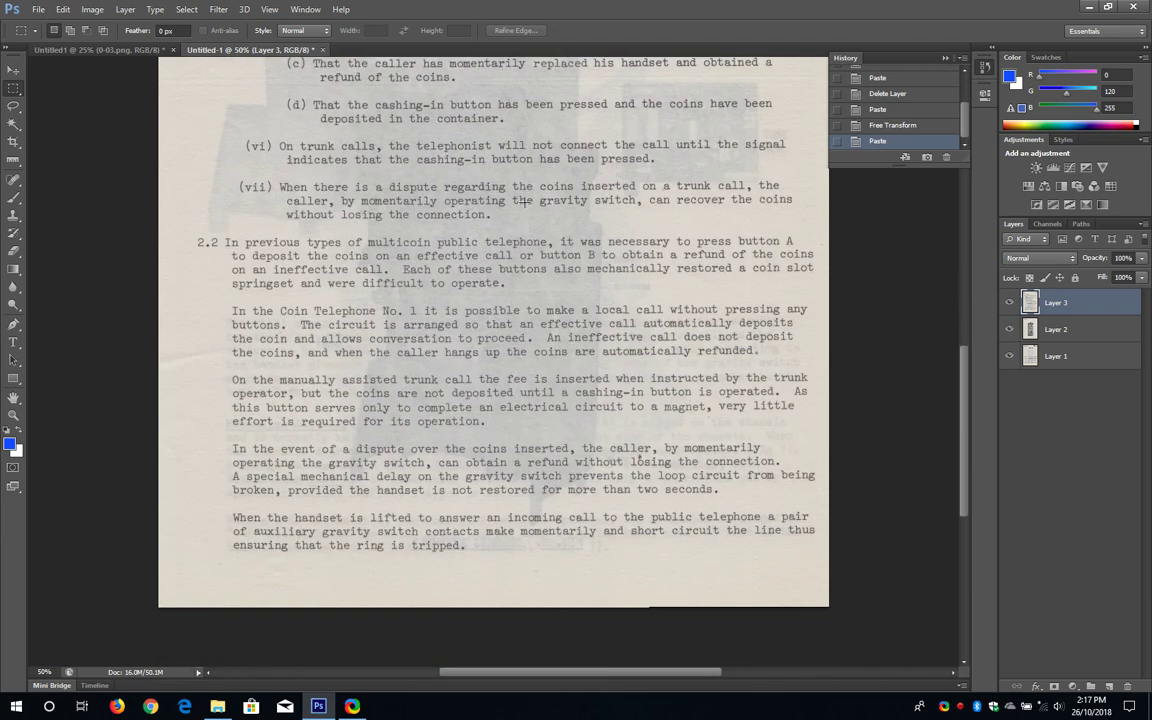
{"action": "scroll", "coordinate": [524, 201], "scroll_direction": "down", "scroll_amount": 2}
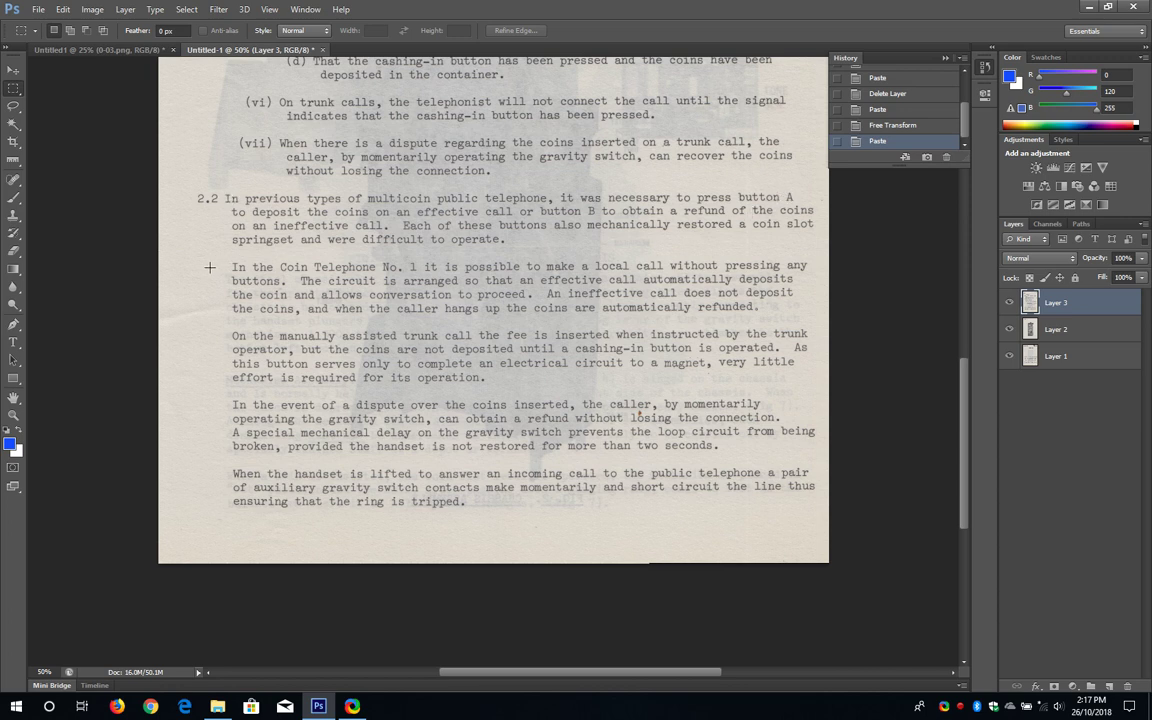
Step: Straighten Layer 3 with a Ruler line along the first line of paragraph 2.2
{"action": "left_click", "coordinate": [16, 160]}
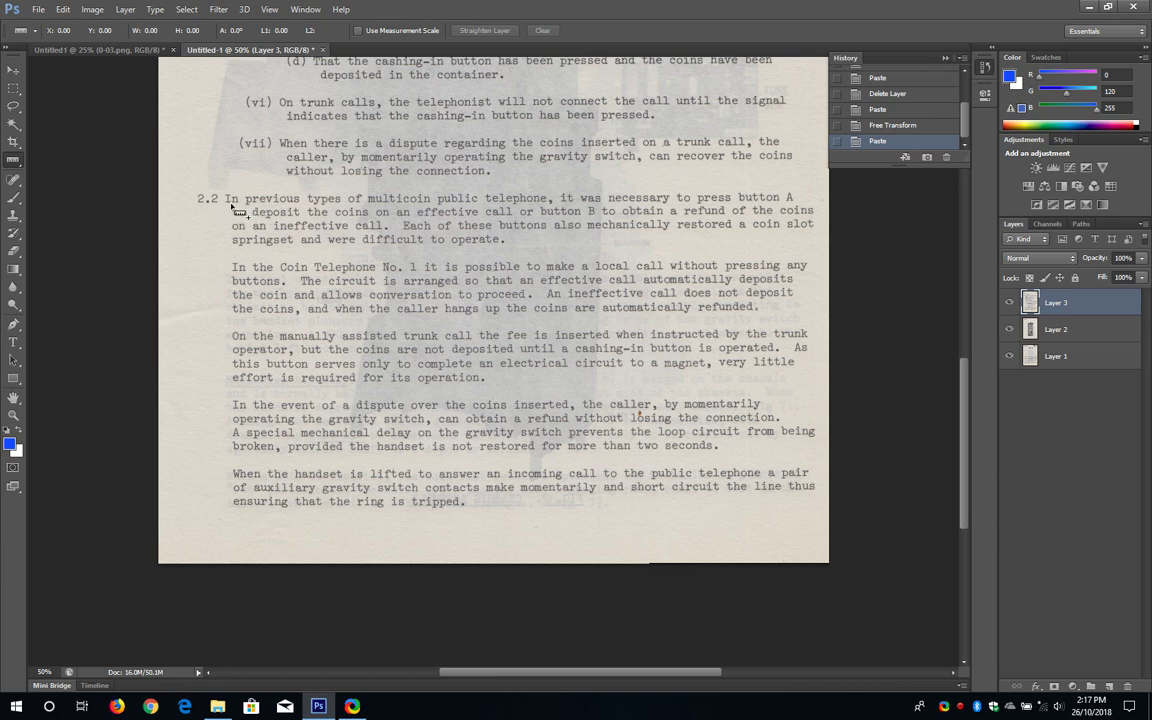
{"action": "left_click_drag", "start_coordinate": [225, 199], "coordinate": [787, 203]}
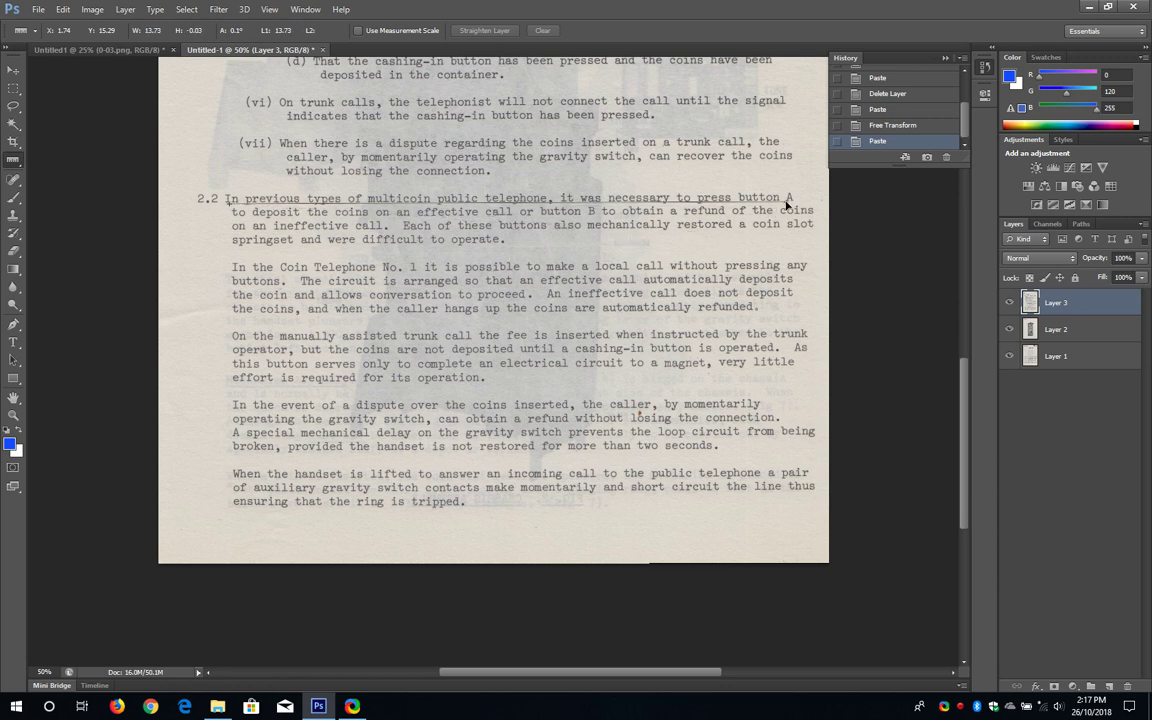
{"action": "left_click_drag", "start_coordinate": [786, 203], "coordinate": [787, 202]}
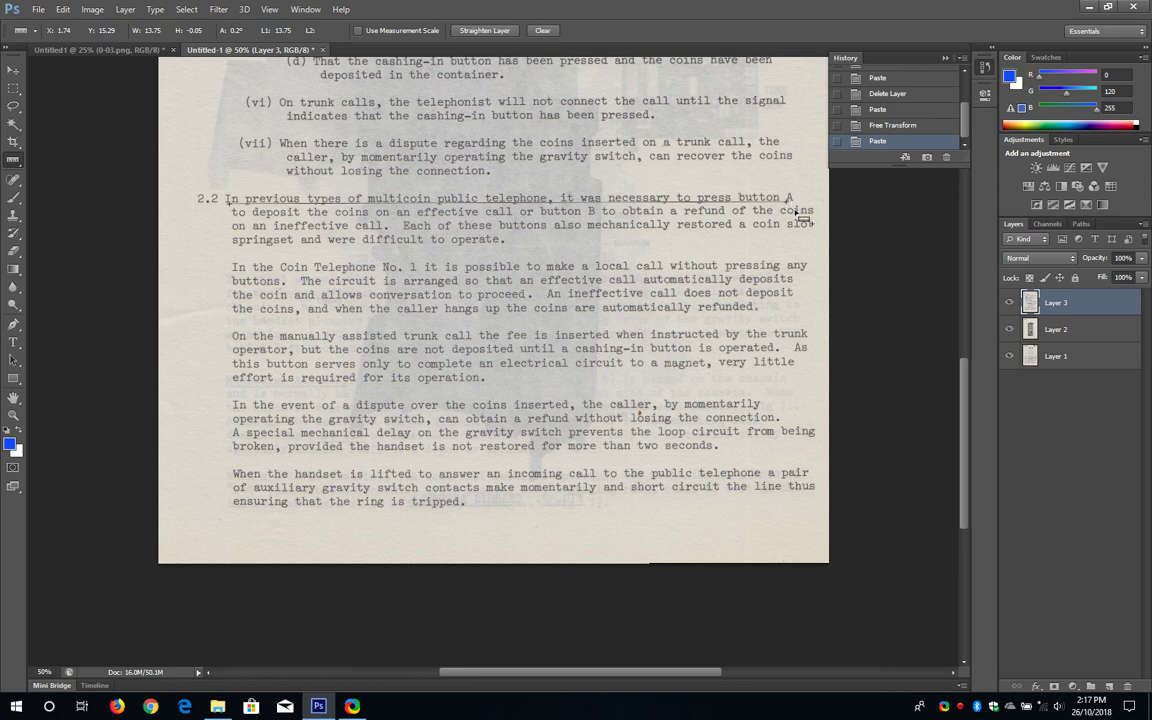
{"action": "left_click", "coordinate": [481, 31]}
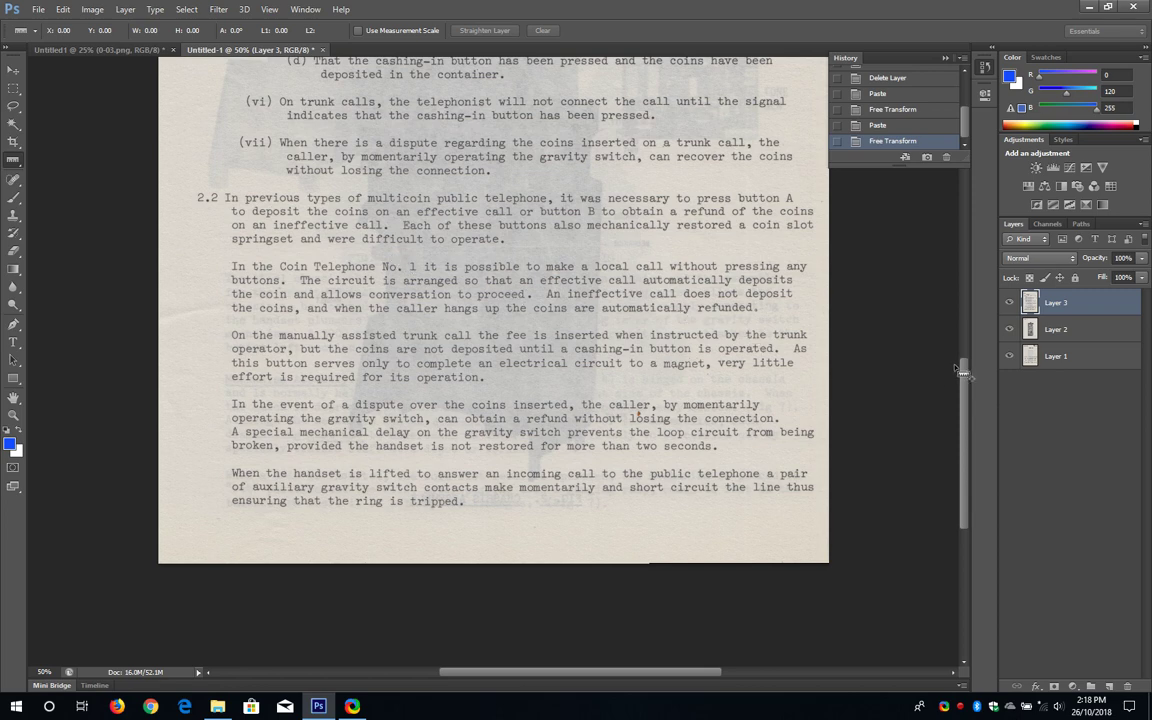
{"action": "left_click_drag", "start_coordinate": [963, 373], "coordinate": [977, 237]}
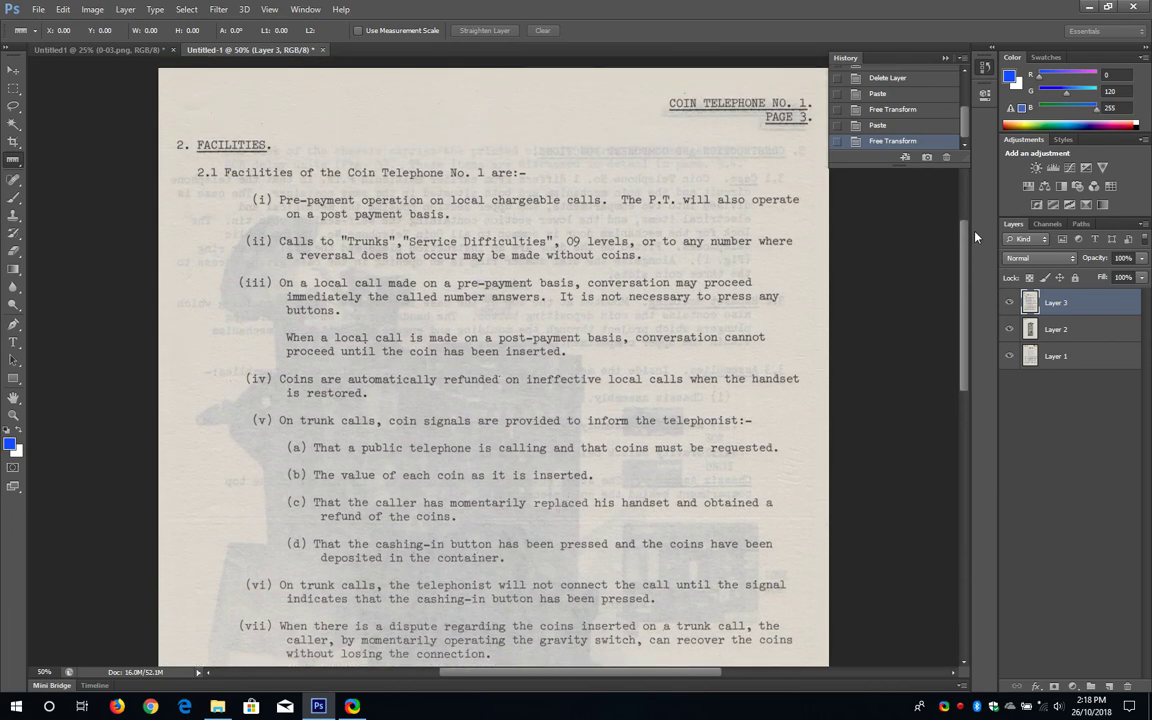
Step: Show only the 0-11.png circuit-diagram page, fit the marquee around it, and return to Untitled-1
{"action": "left_click", "coordinate": [77, 48]}
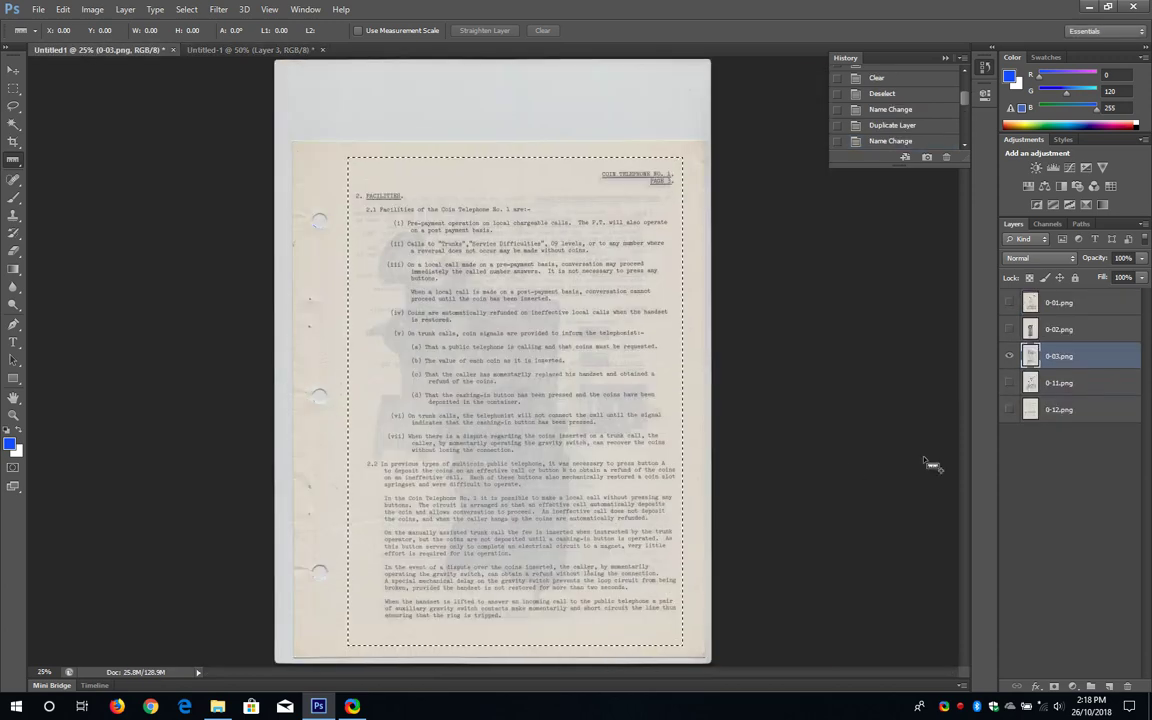
{"action": "left_click", "coordinate": [1009, 356]}
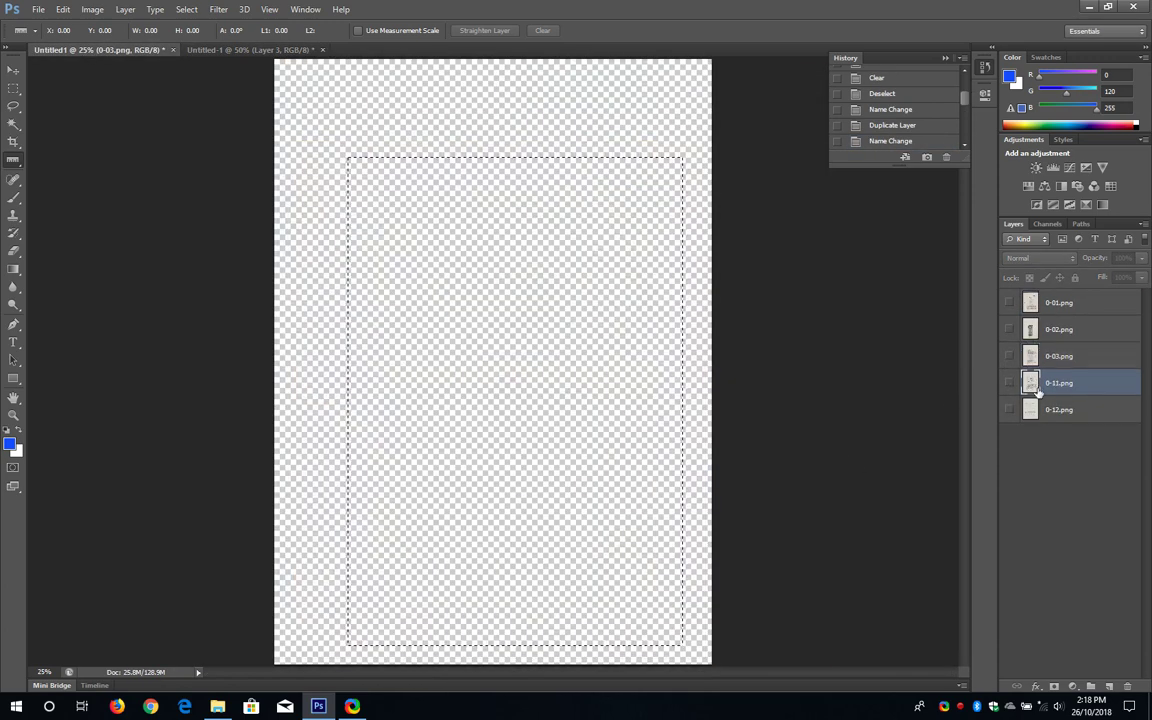
{"action": "left_click", "coordinate": [1009, 383]}
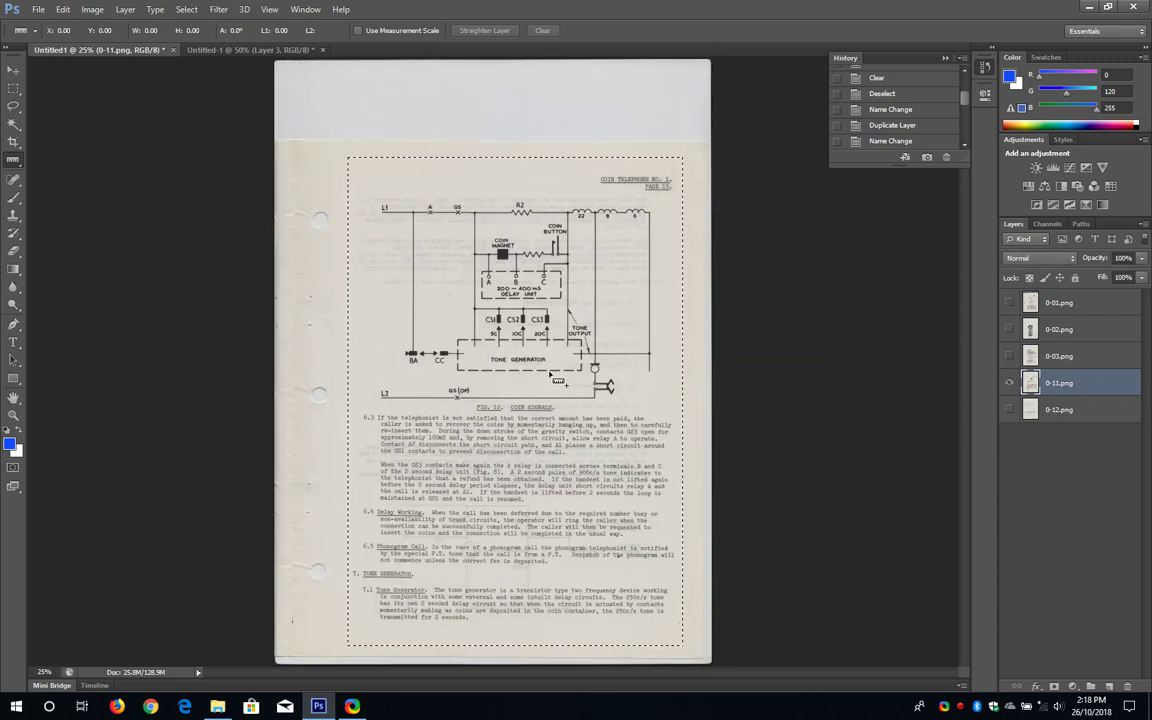
{"action": "key", "text": "m"}
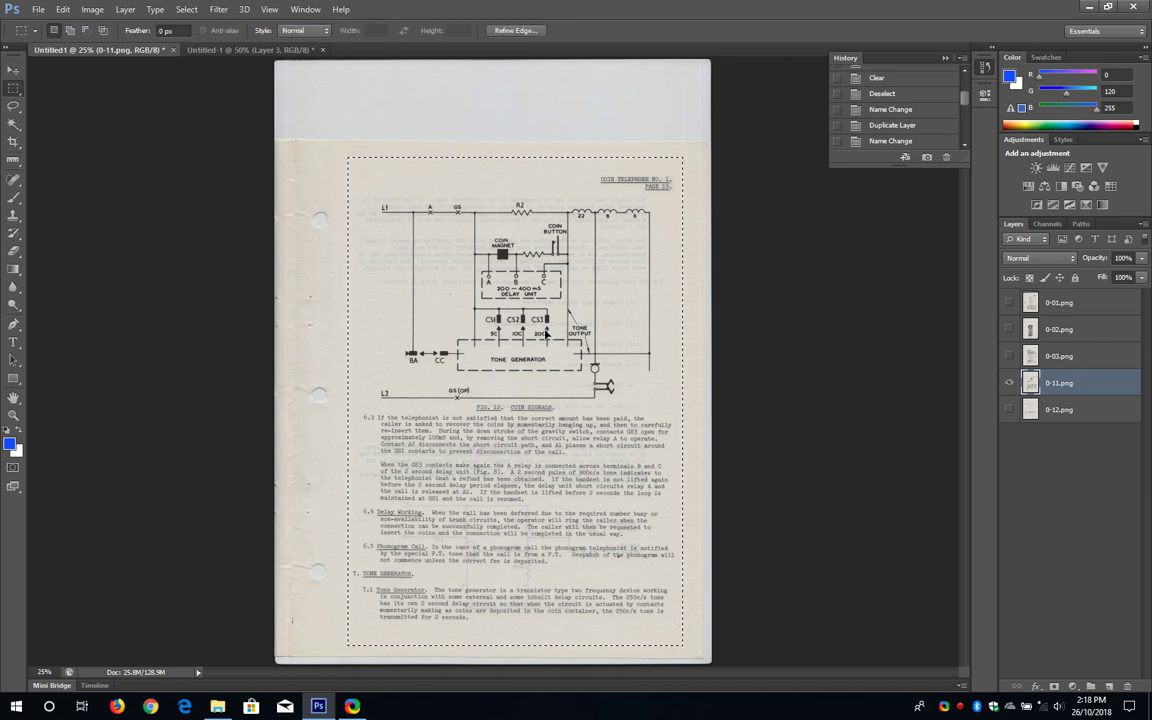
{"action": "left_click_drag", "start_coordinate": [545, 338], "coordinate": [551, 343]}
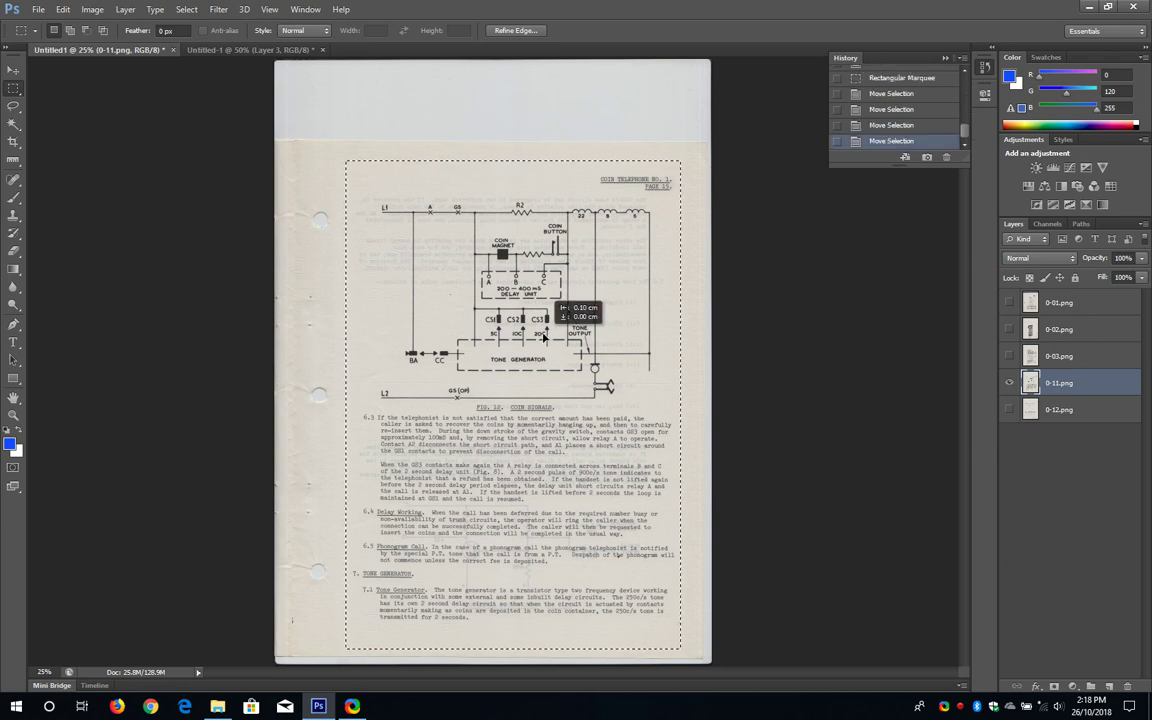
{"action": "left_click_drag", "start_coordinate": [545, 338], "coordinate": [547, 342]}
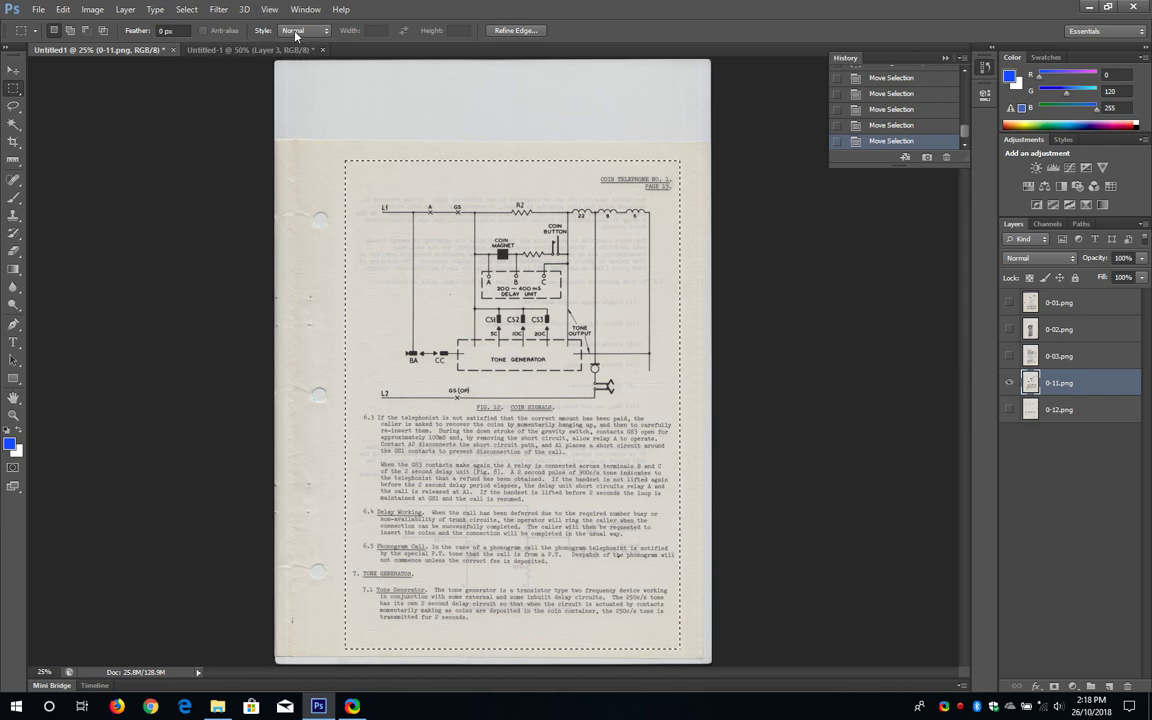
{"action": "left_click", "coordinate": [265, 49]}
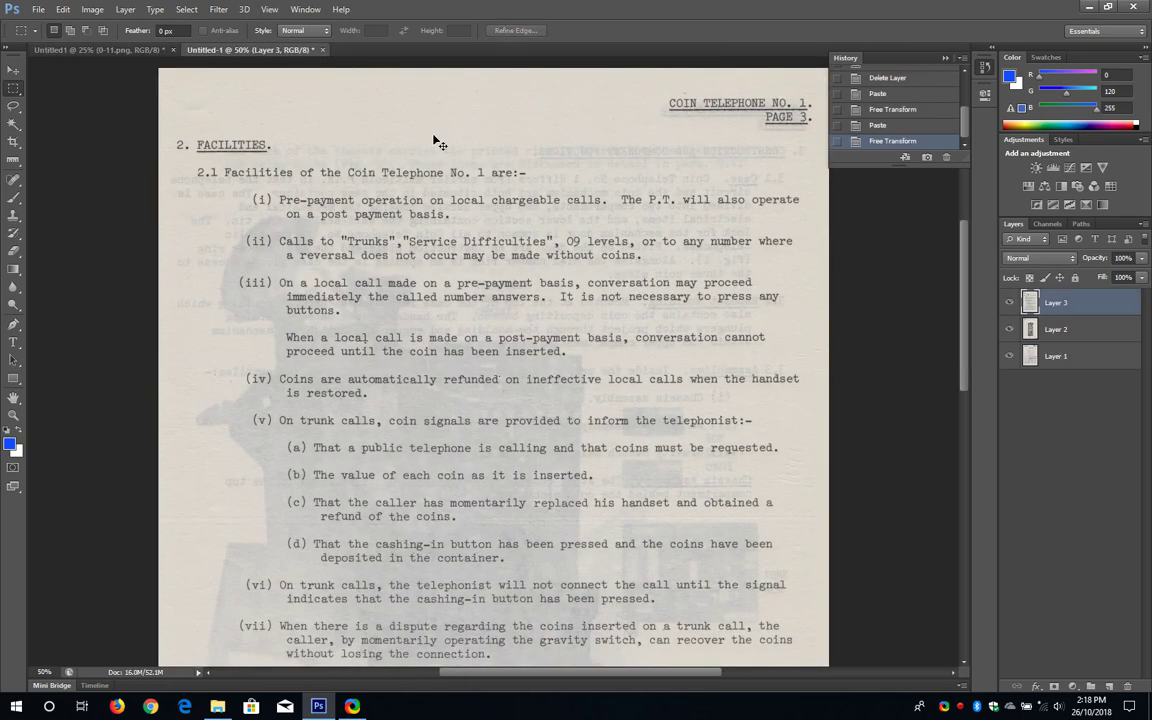
Step: Paste the page 15 scan as Layer 4 and scroll down to inspect the FIG. 12 Coin Signals page
{"action": "key", "text": "ctrl+v"}
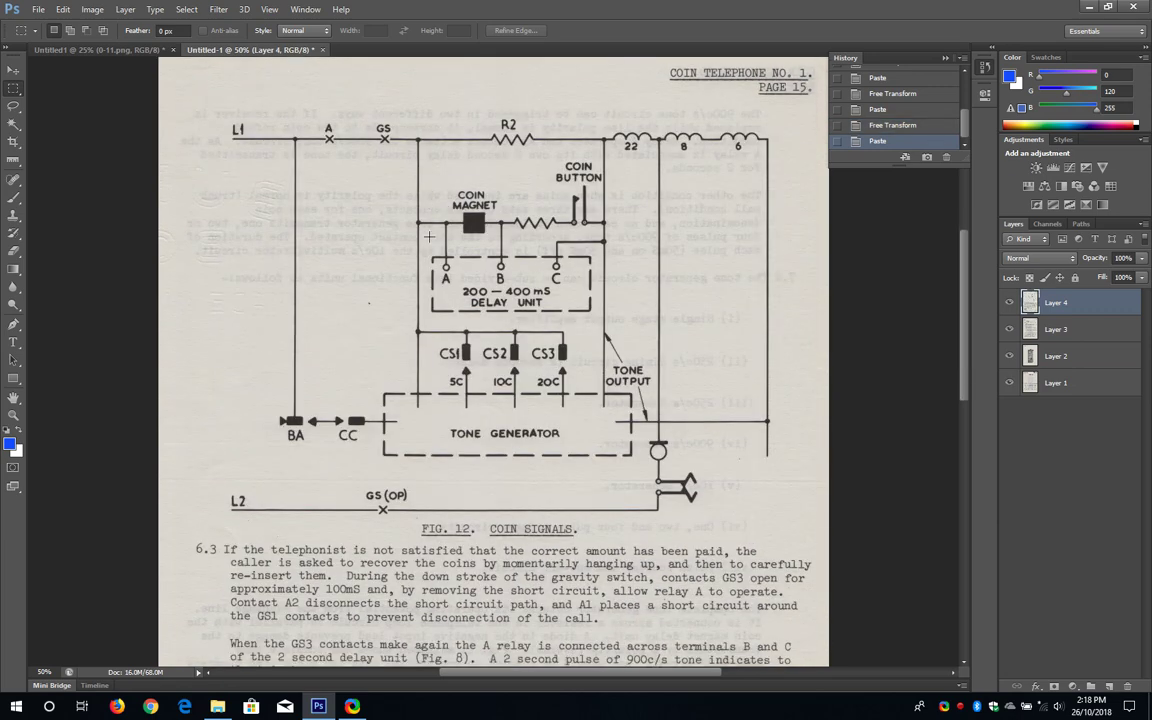
{"action": "scroll", "coordinate": [428, 236], "scroll_direction": "down", "scroll_amount": 4}
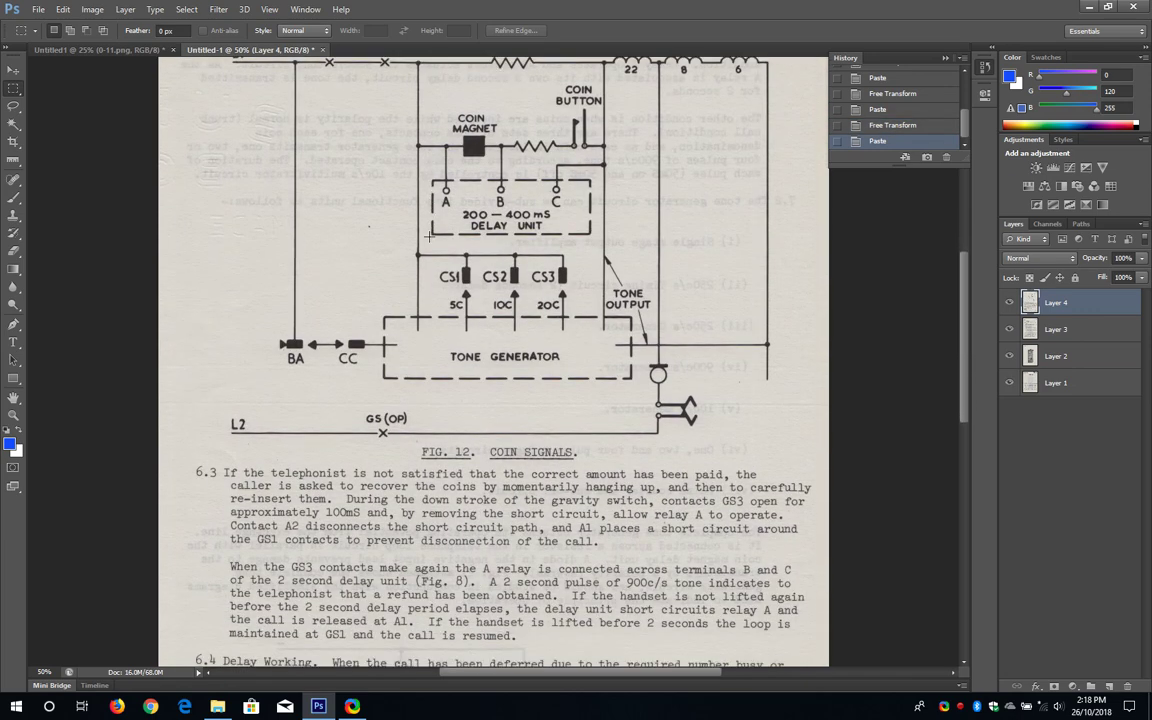
{"action": "scroll", "coordinate": [428, 236], "scroll_direction": "down", "scroll_amount": 15}
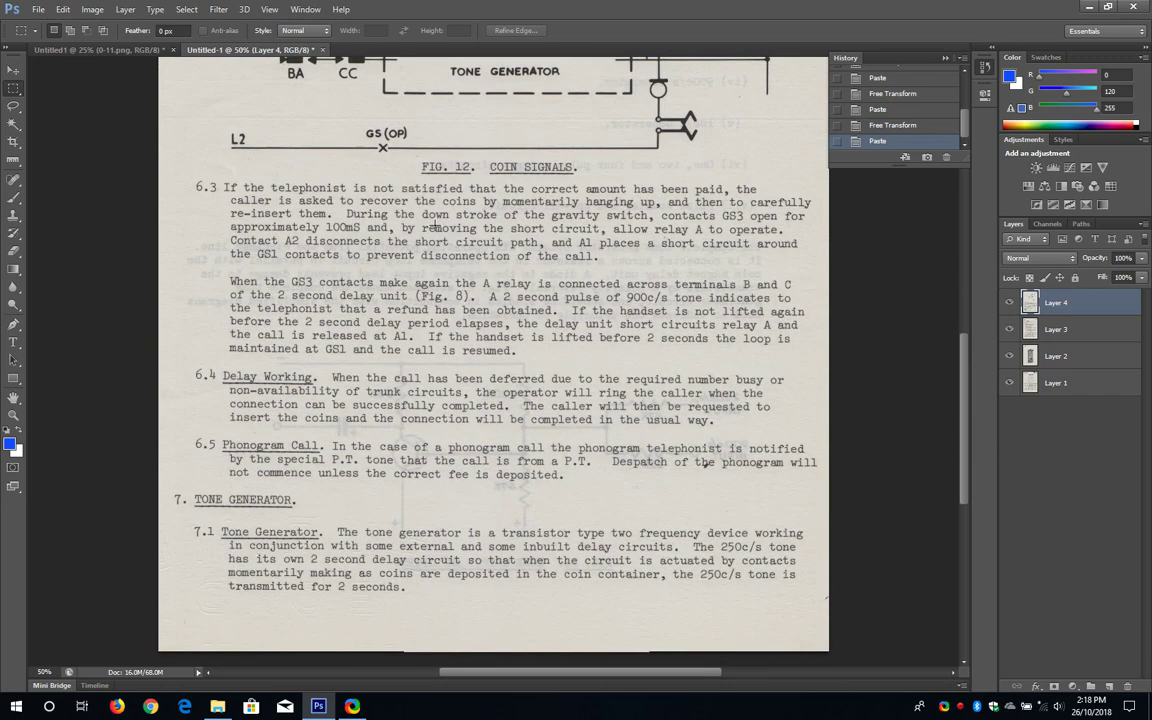
{"action": "scroll", "coordinate": [432, 225], "scroll_direction": "down", "scroll_amount": 2}
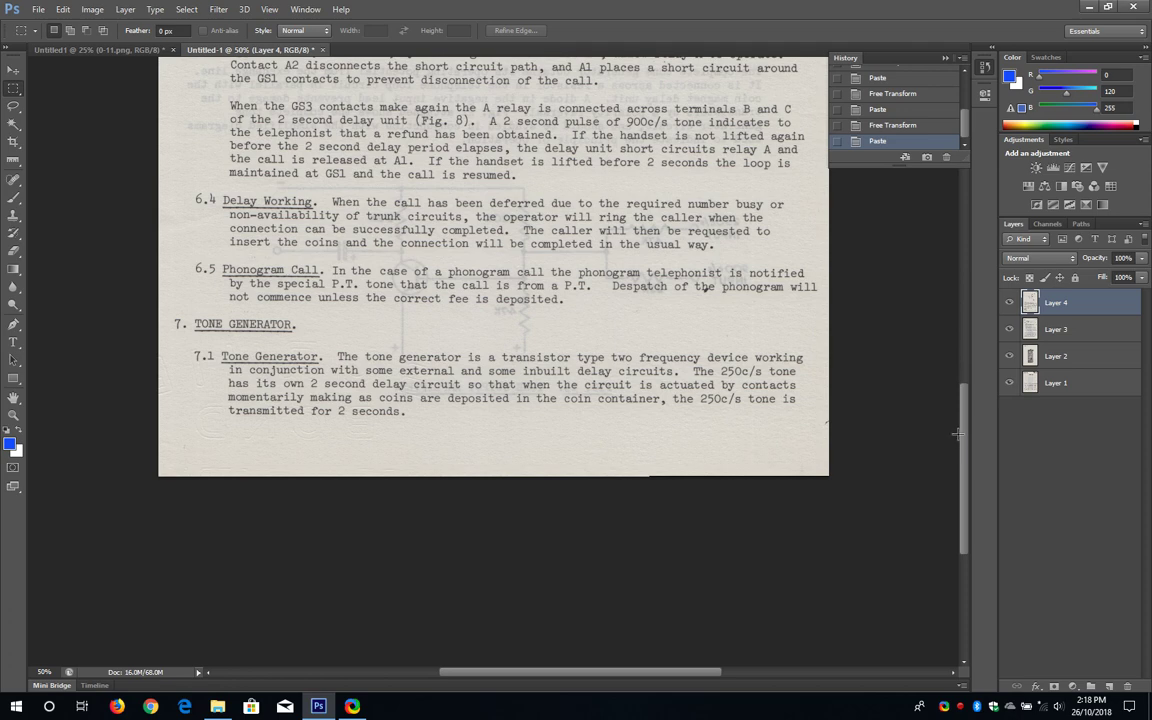
{"action": "left_click_drag", "start_coordinate": [962, 446], "coordinate": [964, 407]}
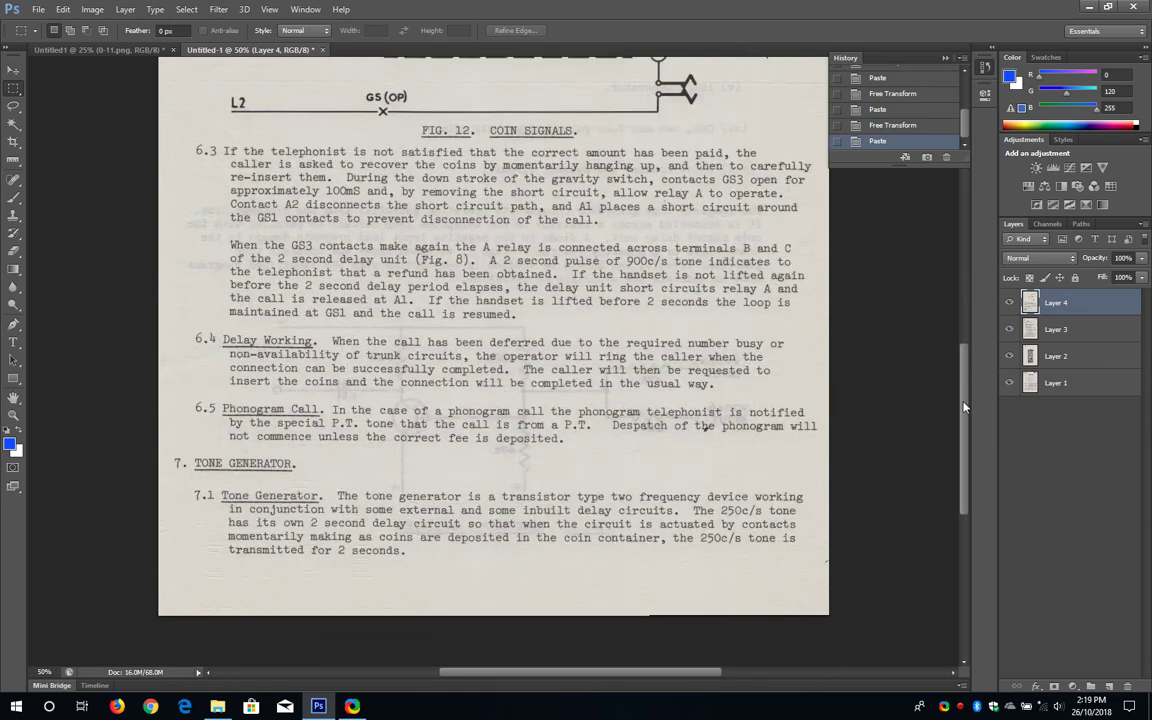
Step: Measure the 6.3 paragraph line's tilt with the Ruler tool and straighten Layer 4 to it
{"action": "left_click", "coordinate": [10, 161]}
{"action": "left_click", "coordinate": [13, 150]}
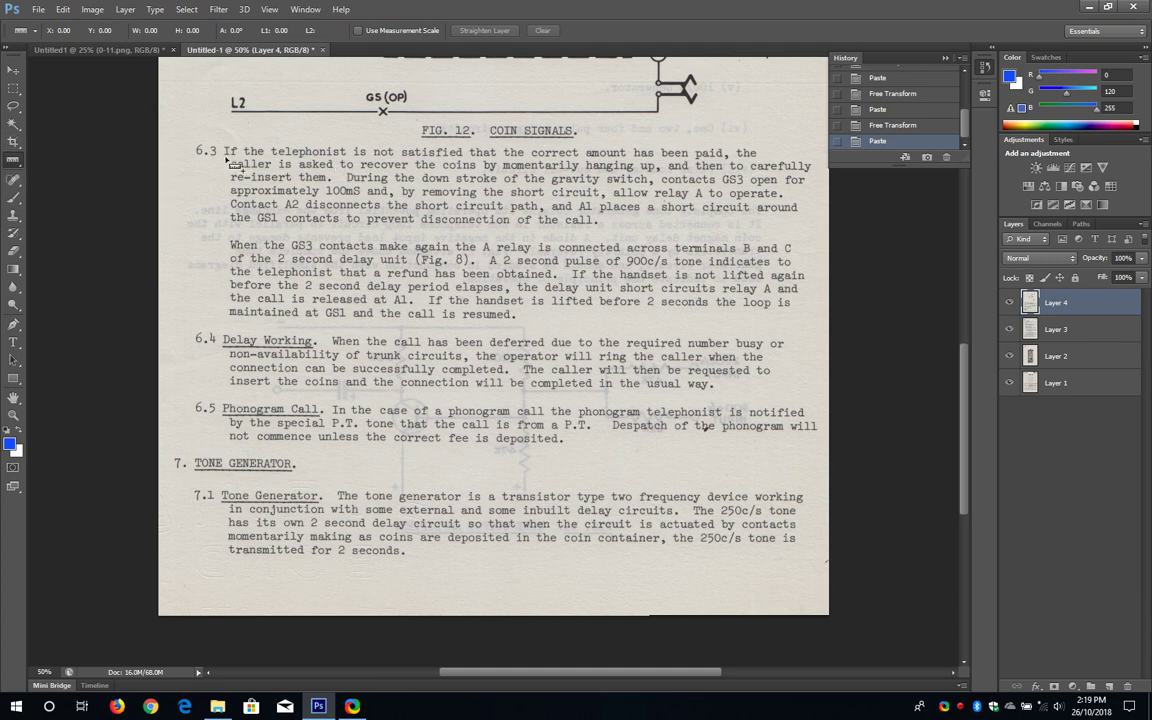
{"action": "left_click_drag", "start_coordinate": [226, 157], "coordinate": [745, 158]}
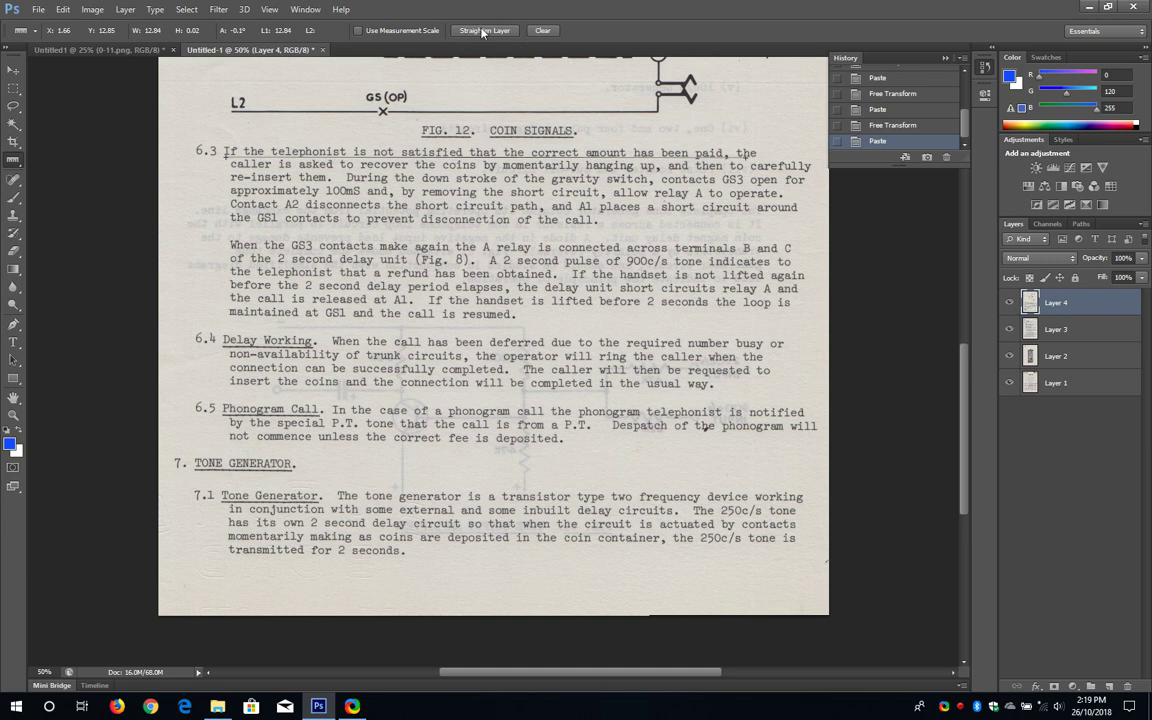
{"action": "left_click", "coordinate": [470, 30]}
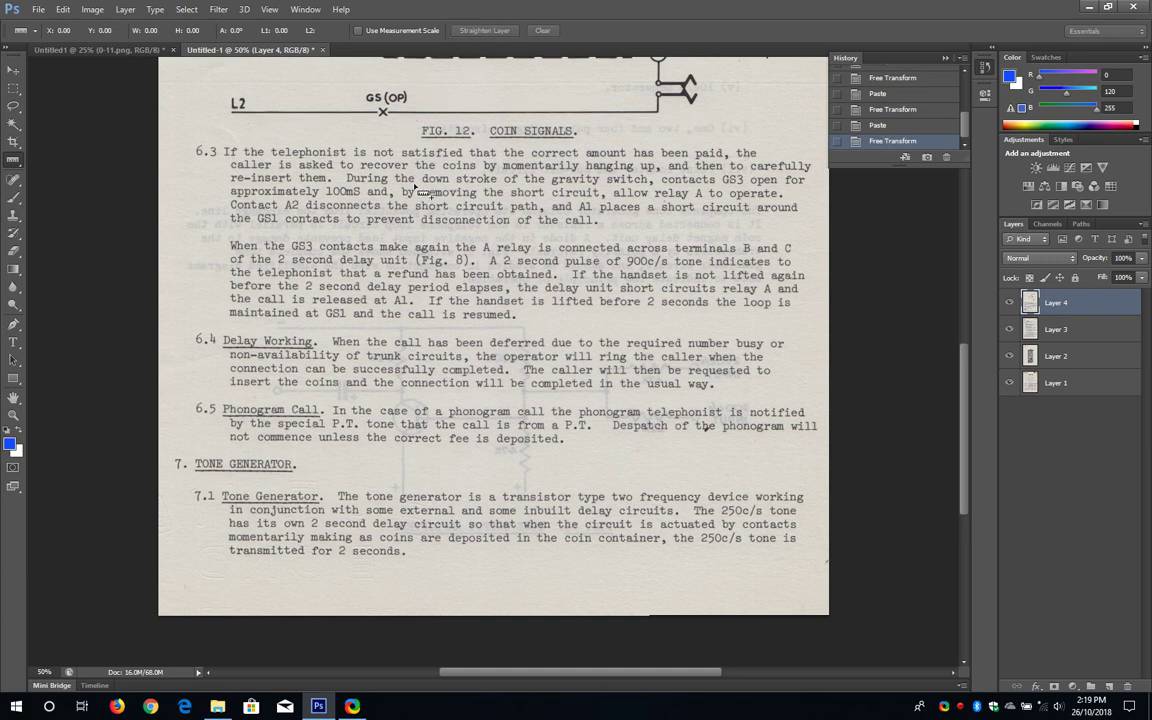
{"action": "left_click_drag", "start_coordinate": [966, 366], "coordinate": [861, 214]}
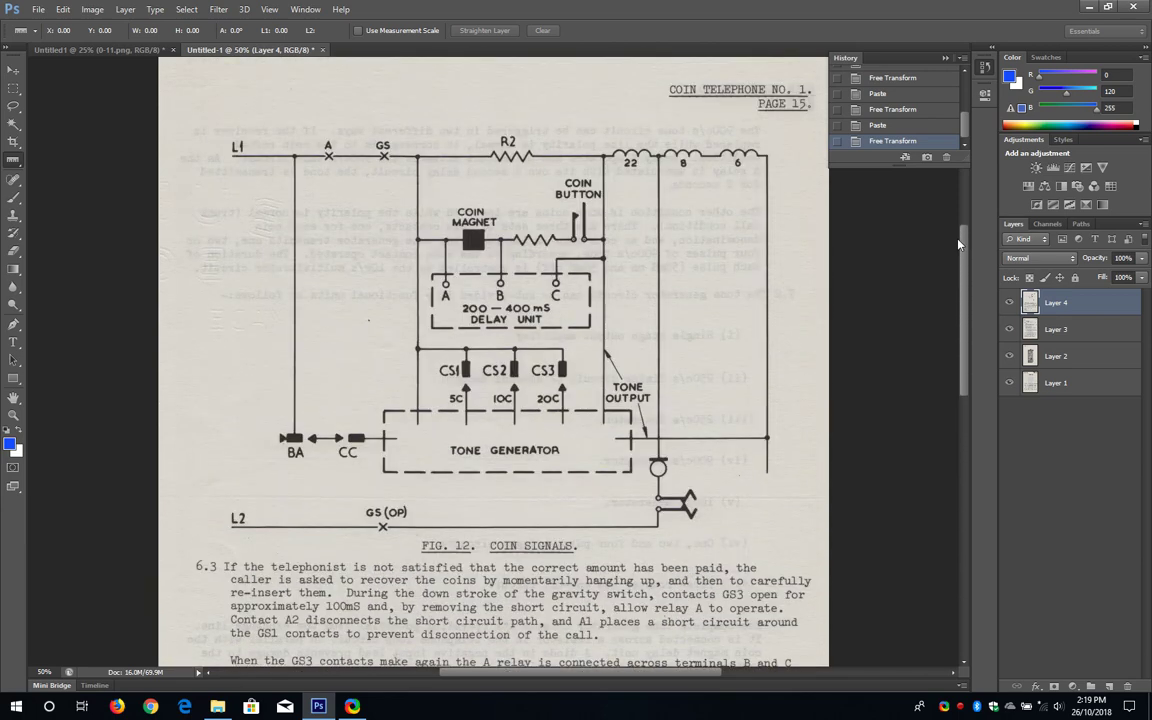
Step: In the scans document, hide 0-11.png, select 0-12.png, move the marquee over page 16, and return to Untitled-1
{"action": "left_click", "coordinate": [72, 44]}
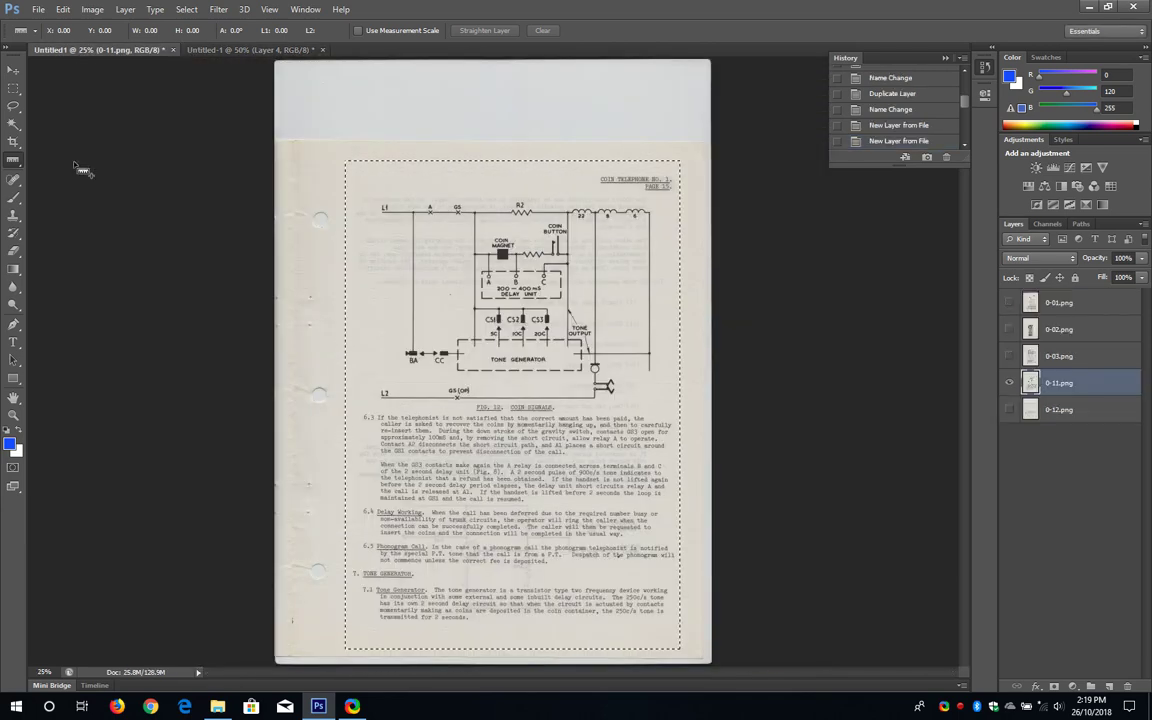
{"action": "left_click", "coordinate": [1009, 383]}
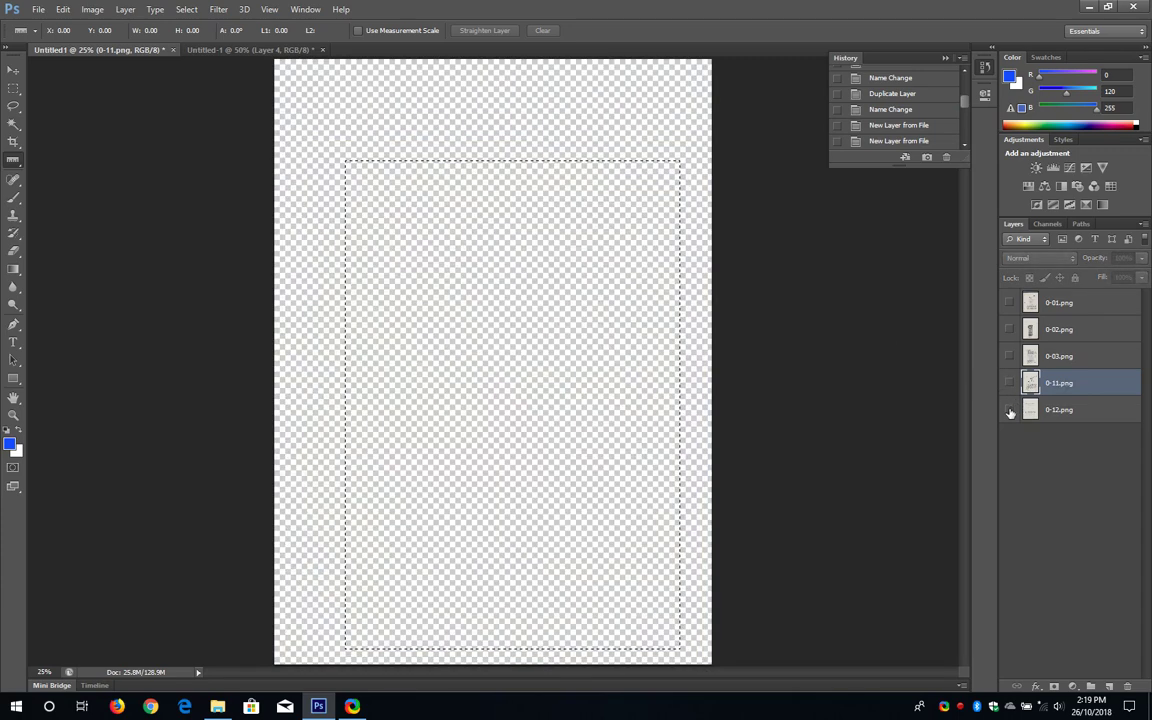
{"action": "left_click", "coordinate": [1009, 410]}
{"action": "left_click", "coordinate": [1049, 411]}
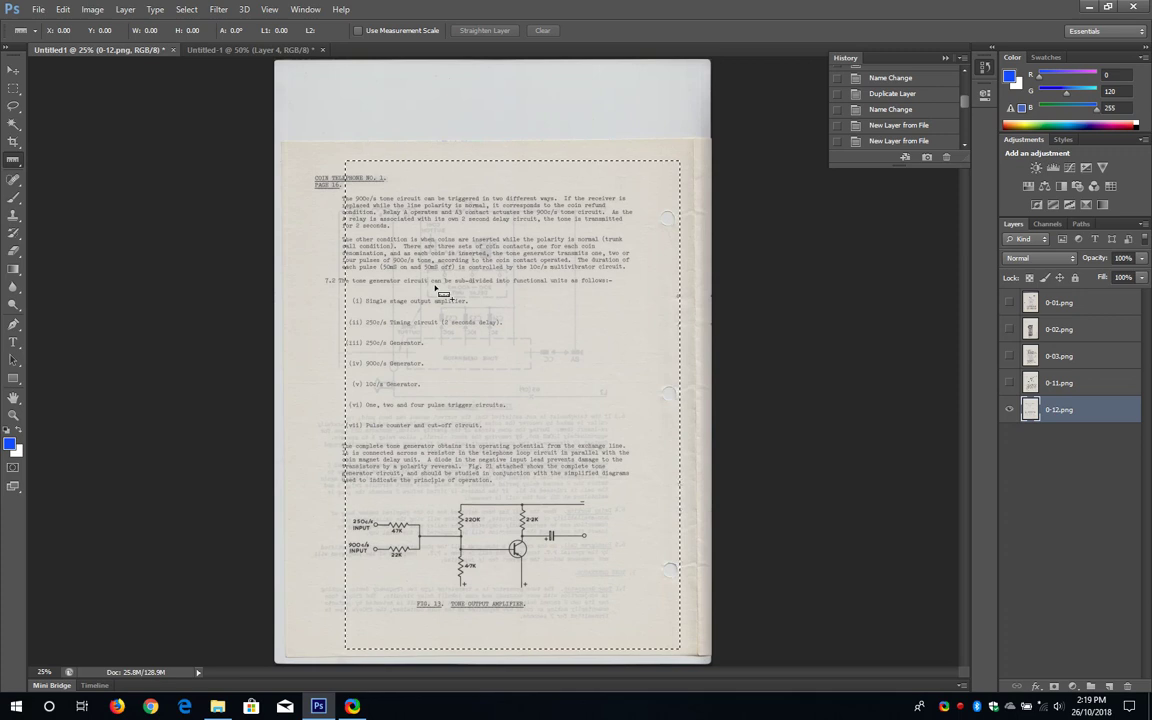
{"action": "key", "text": "m"}
{"action": "left_click_drag", "start_coordinate": [514, 368], "coordinate": [476, 367]}
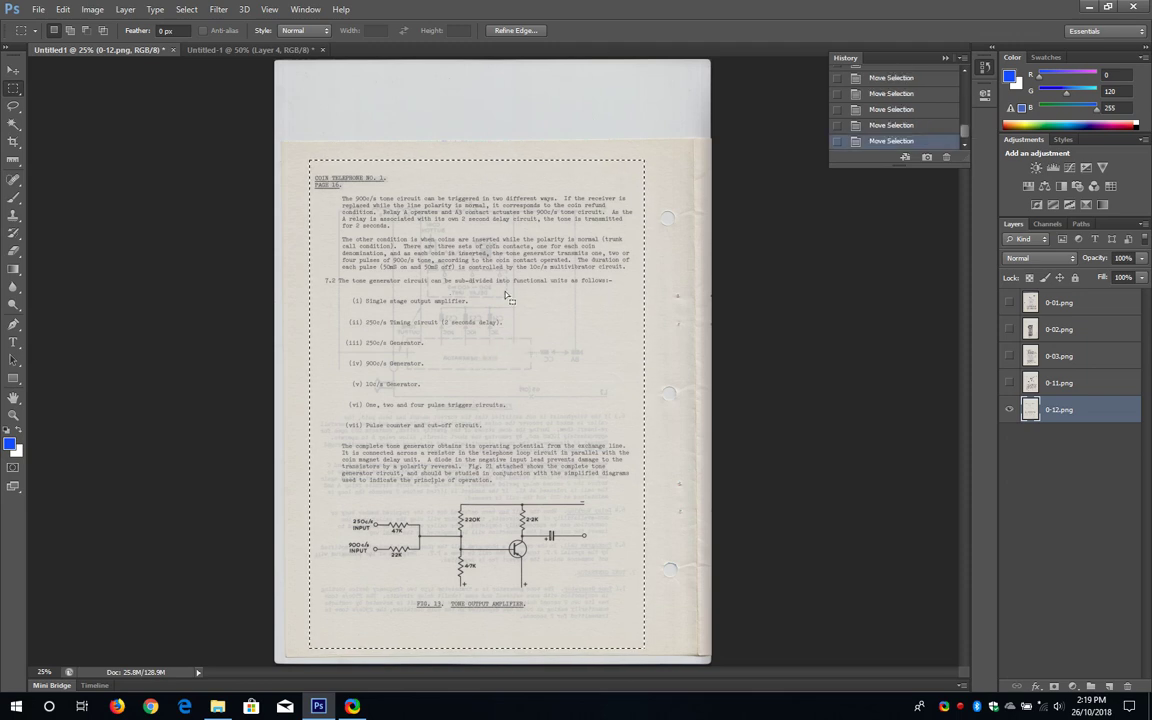
{"action": "left_click", "coordinate": [248, 50]}
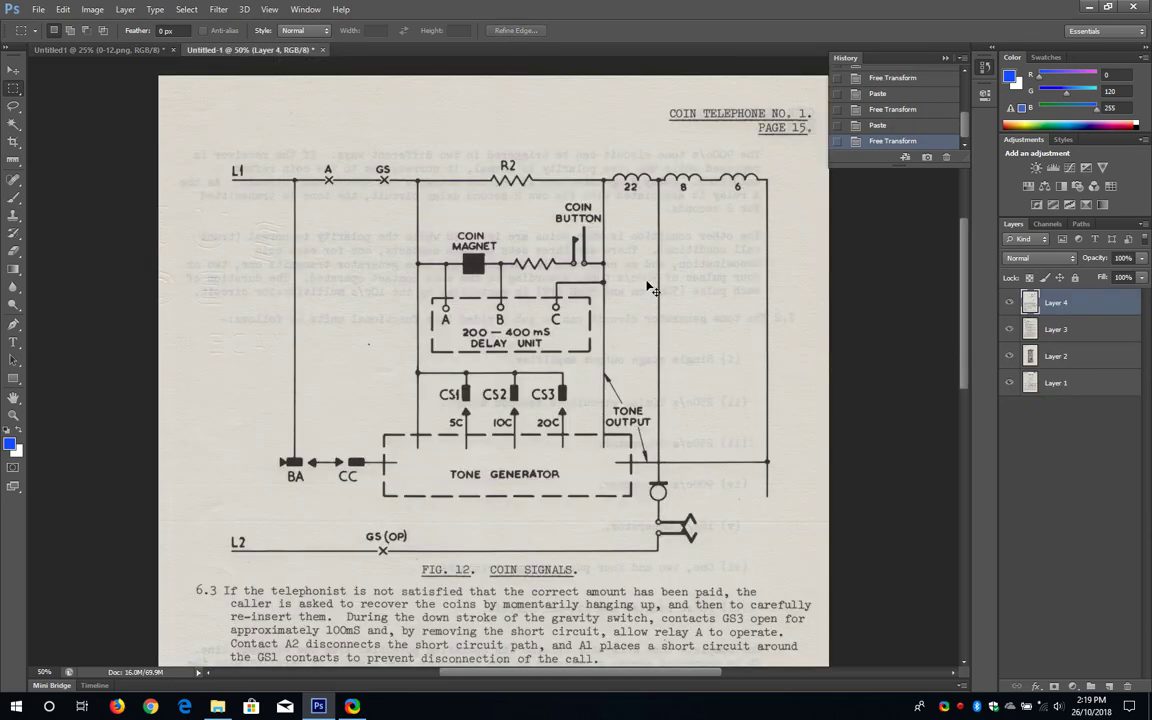
Step: Paste the page 16 tone-generator page as Layer 5 and check it
{"action": "key", "text": "ctrl+v"}
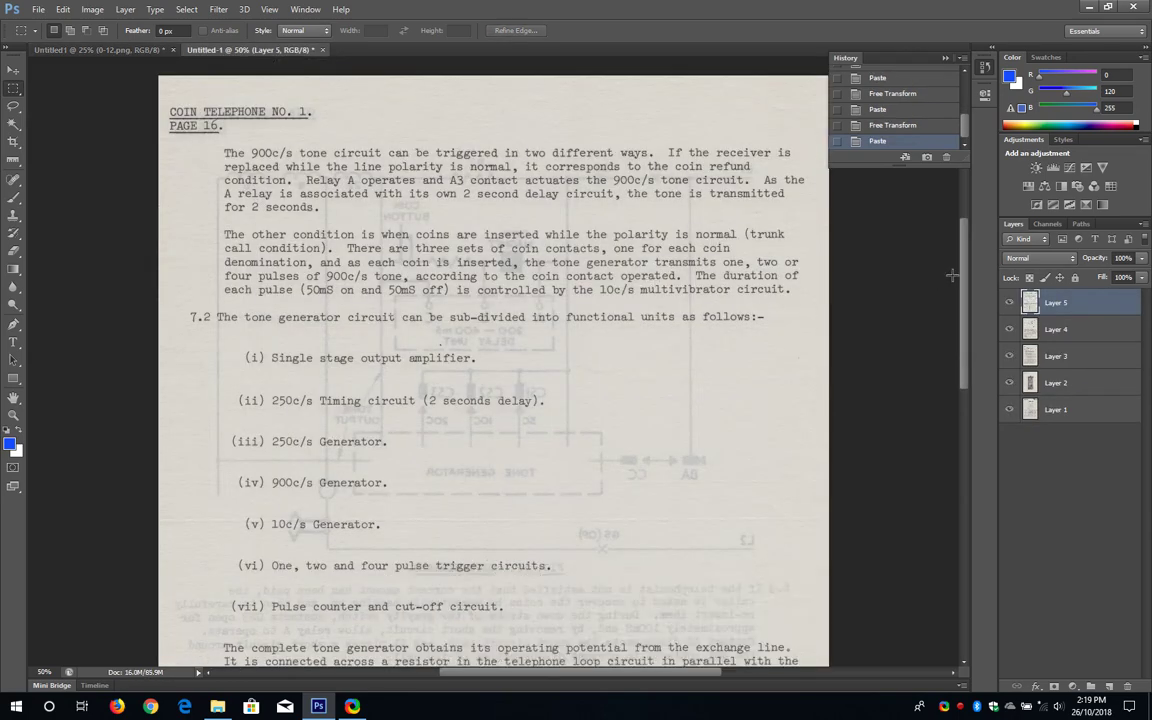
{"action": "left_click_drag", "start_coordinate": [966, 276], "coordinate": [968, 248]}
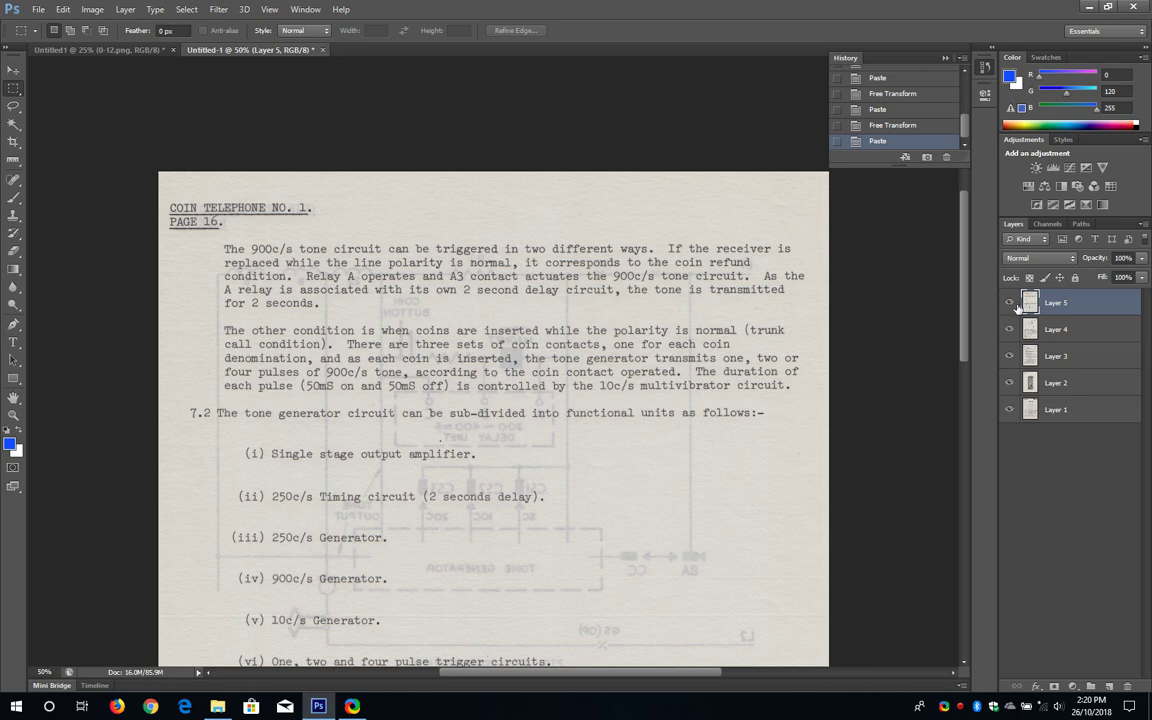
{"action": "left_click_drag", "start_coordinate": [1009, 303], "coordinate": [1010, 384]}
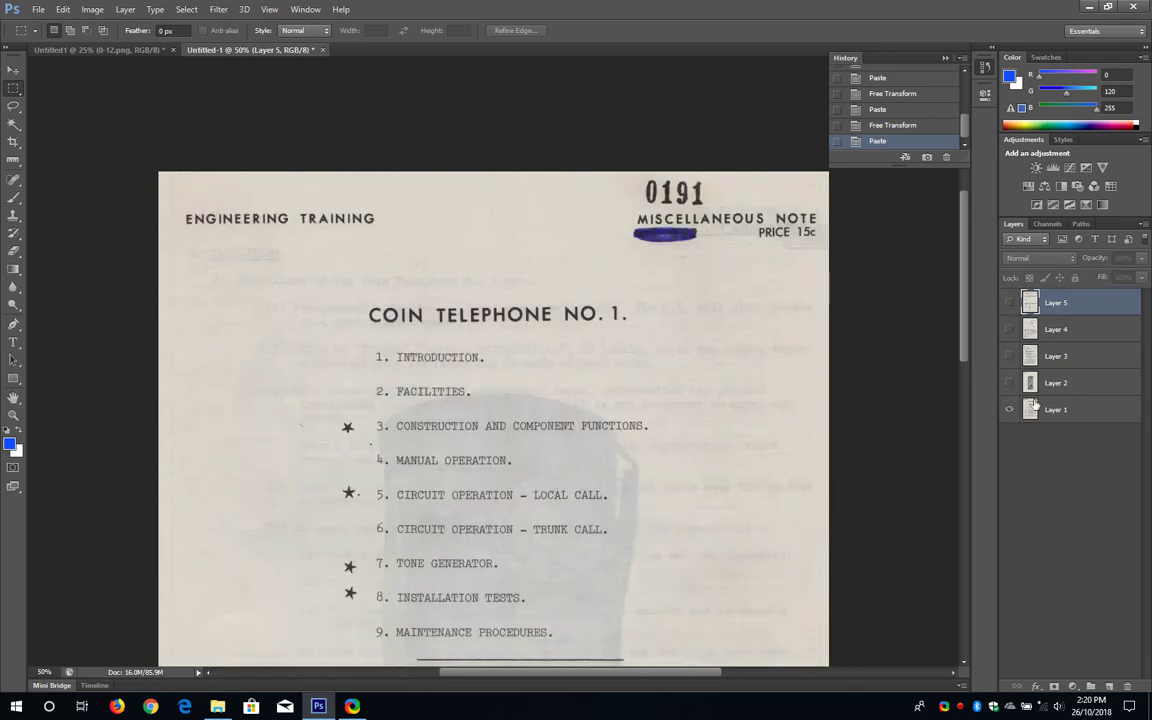
{"action": "left_click", "coordinate": [607, 369], "text": "ctrl"}
{"action": "scroll", "coordinate": [428, 226], "scroll_direction": "down", "scroll_amount": 1}
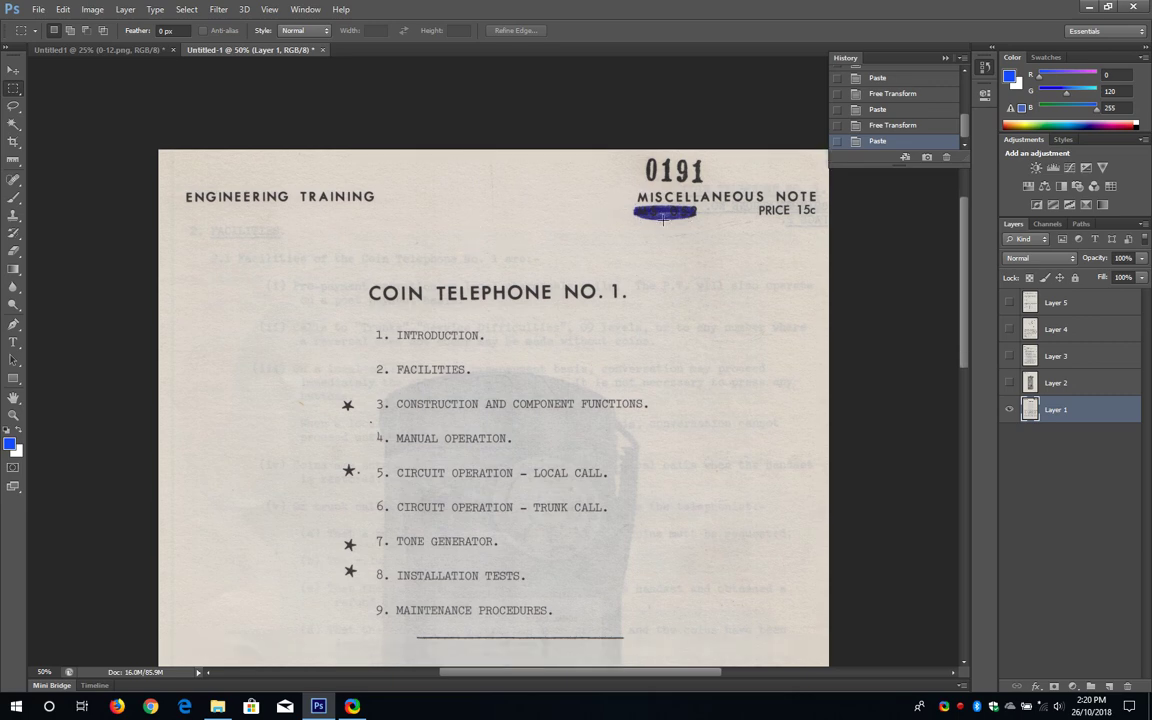
{"action": "scroll", "coordinate": [587, 213], "scroll_direction": "down", "scroll_amount": 10}
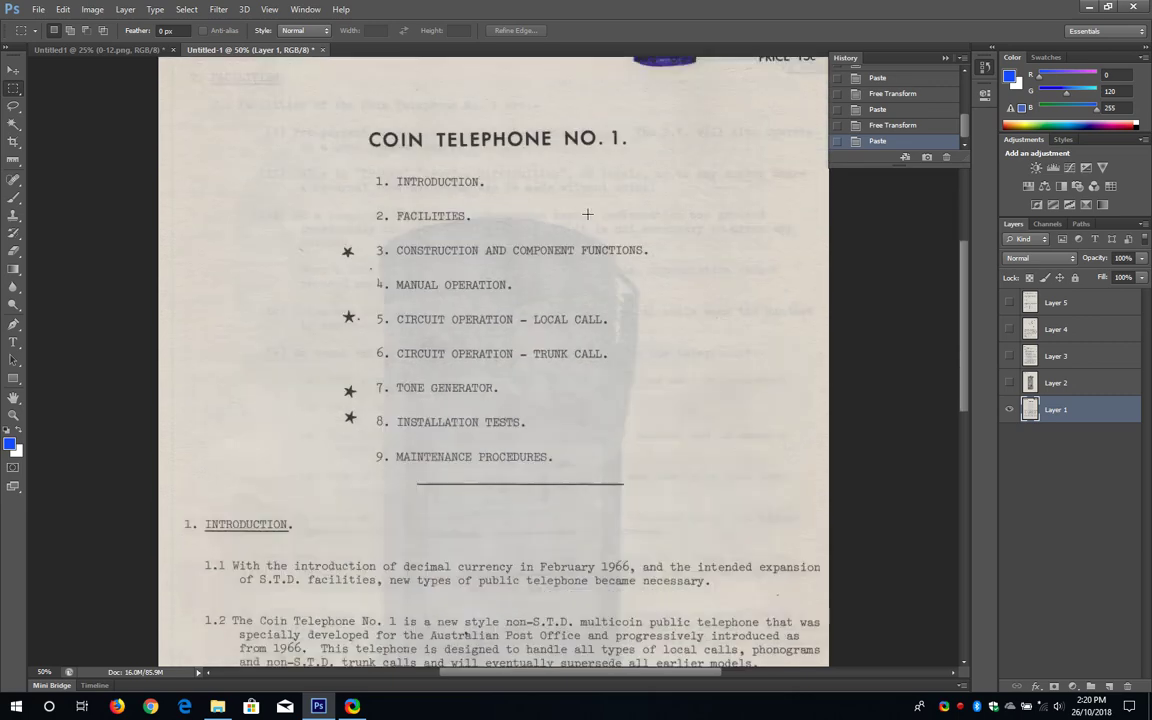
{"action": "scroll", "coordinate": [587, 213], "scroll_direction": "down", "scroll_amount": 10}
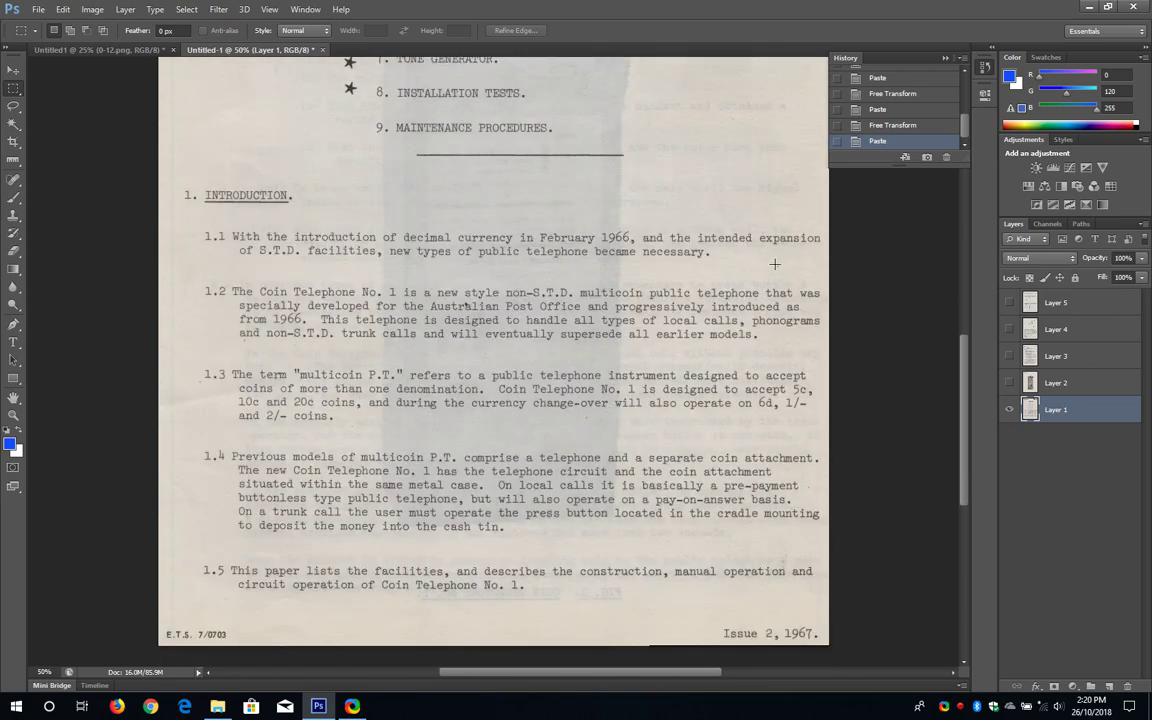
{"action": "scroll", "coordinate": [308, 392], "scroll_direction": "down", "scroll_amount": 1}
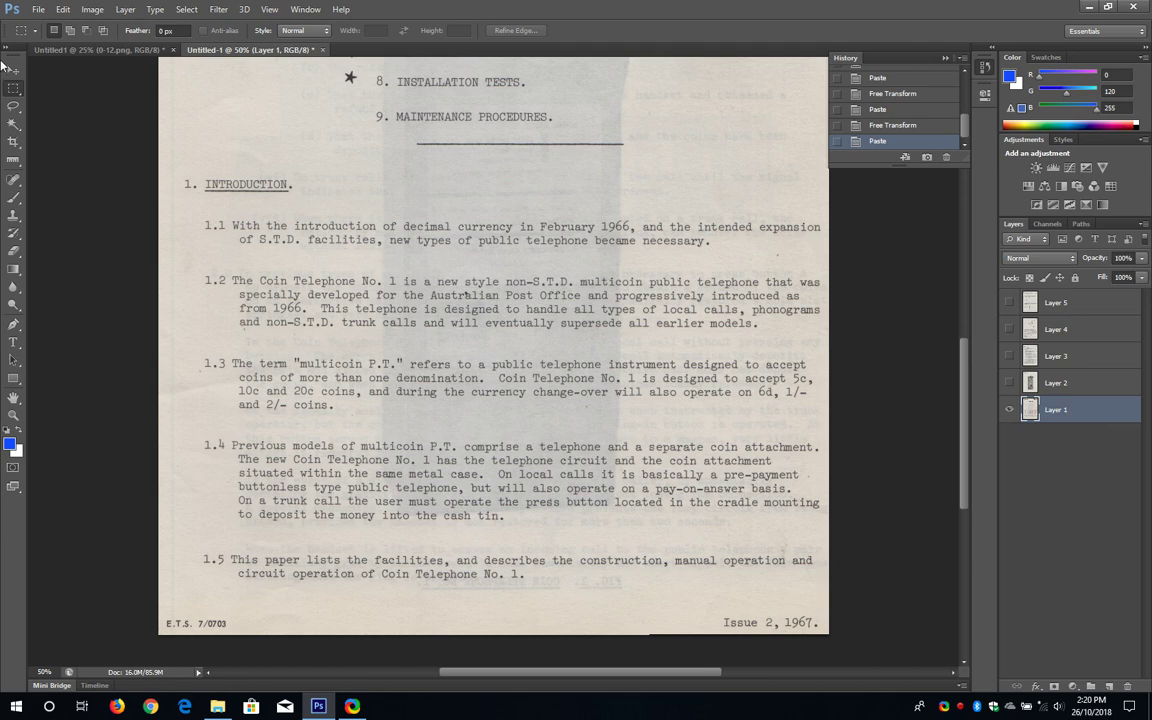
Step: Open Image > Adjustments > Levels for Layer 1's Introduction page
{"action": "left_click", "coordinate": [122, 11]}
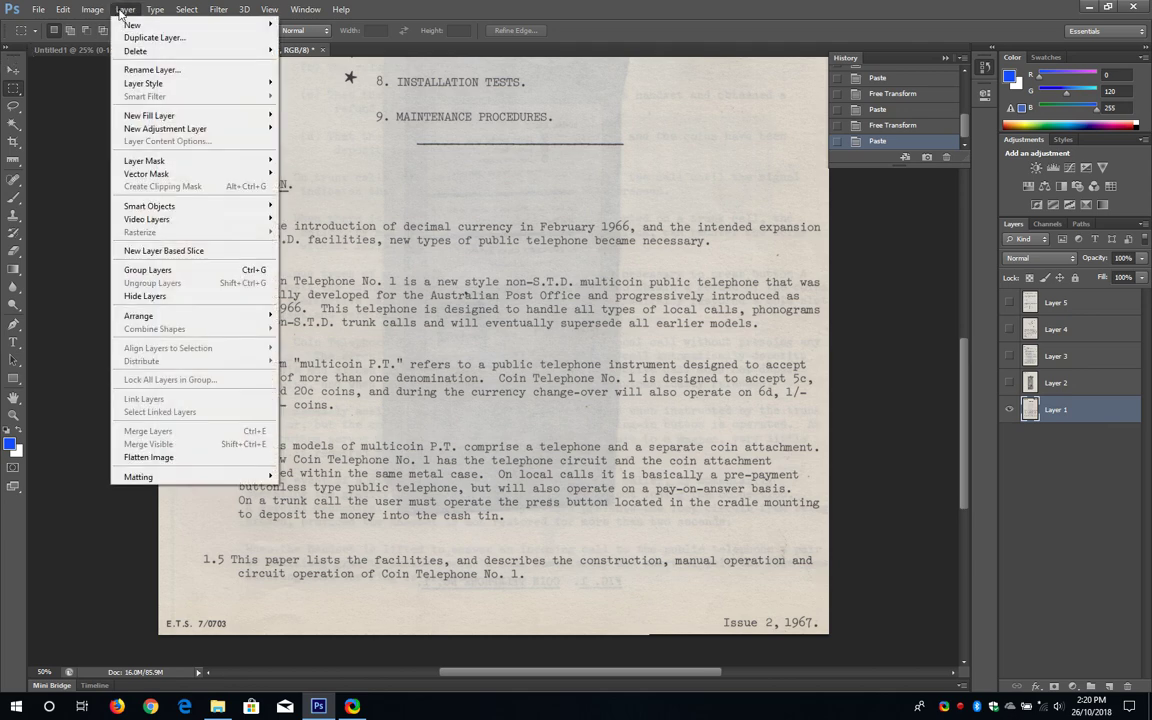
{"action": "mouse_move", "coordinate": [87, 11]}
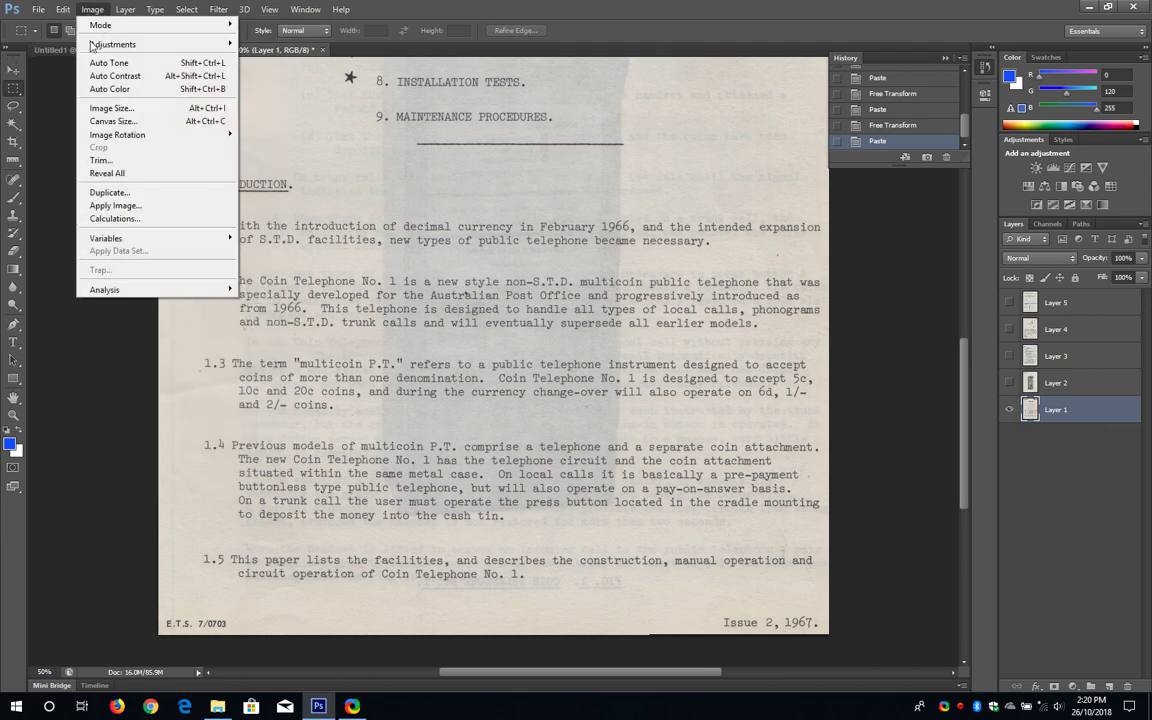
{"action": "mouse_move", "coordinate": [96, 44]}
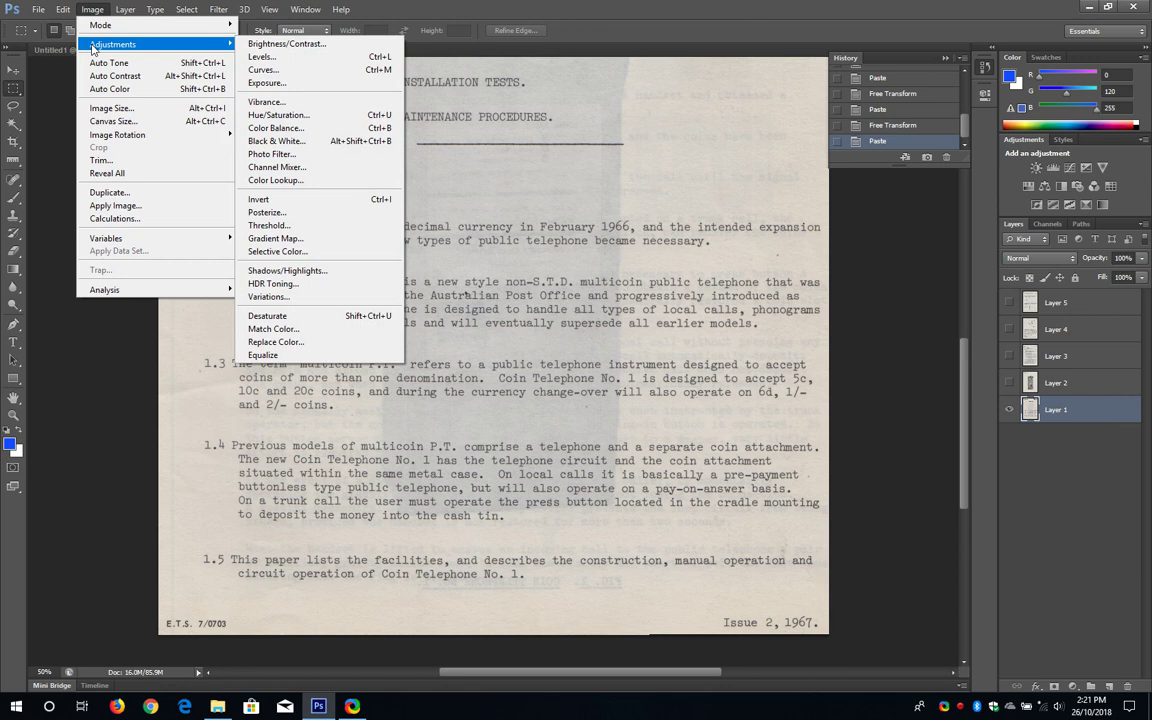
{"action": "left_click", "coordinate": [289, 60]}
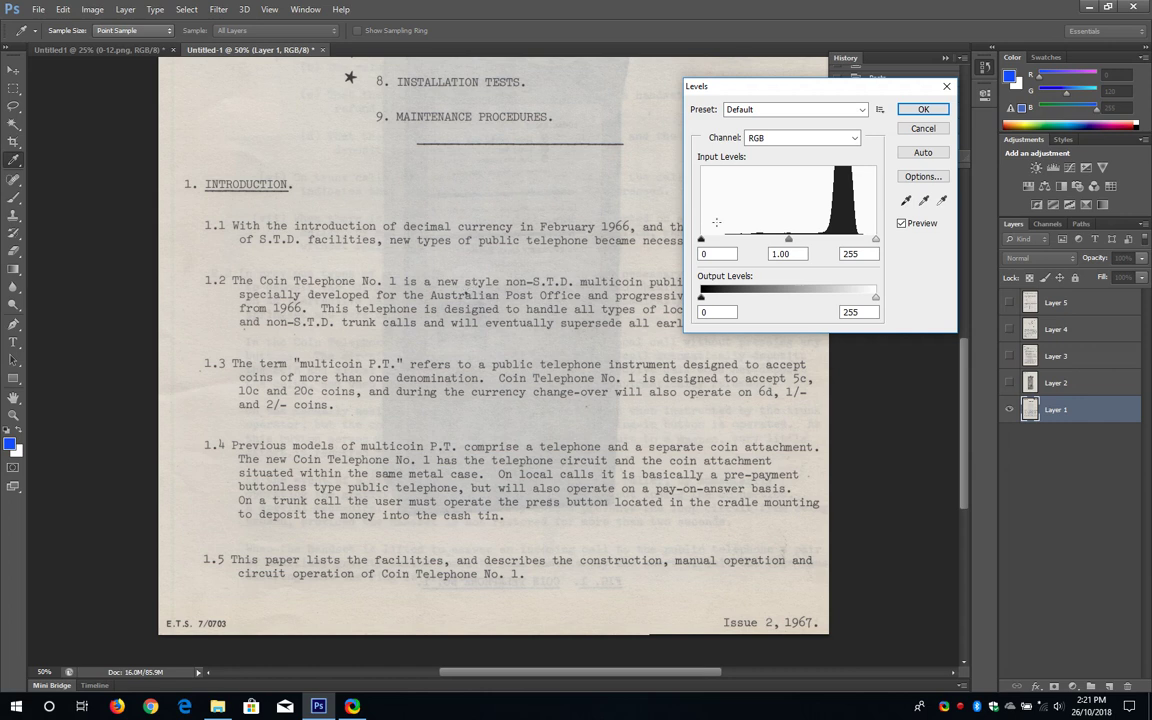
Step: Lower the Levels white input slider and set its value to 175
{"action": "left_click", "coordinate": [876, 243]}
{"action": "left_click_drag", "start_coordinate": [876, 243], "coordinate": [832, 244]}
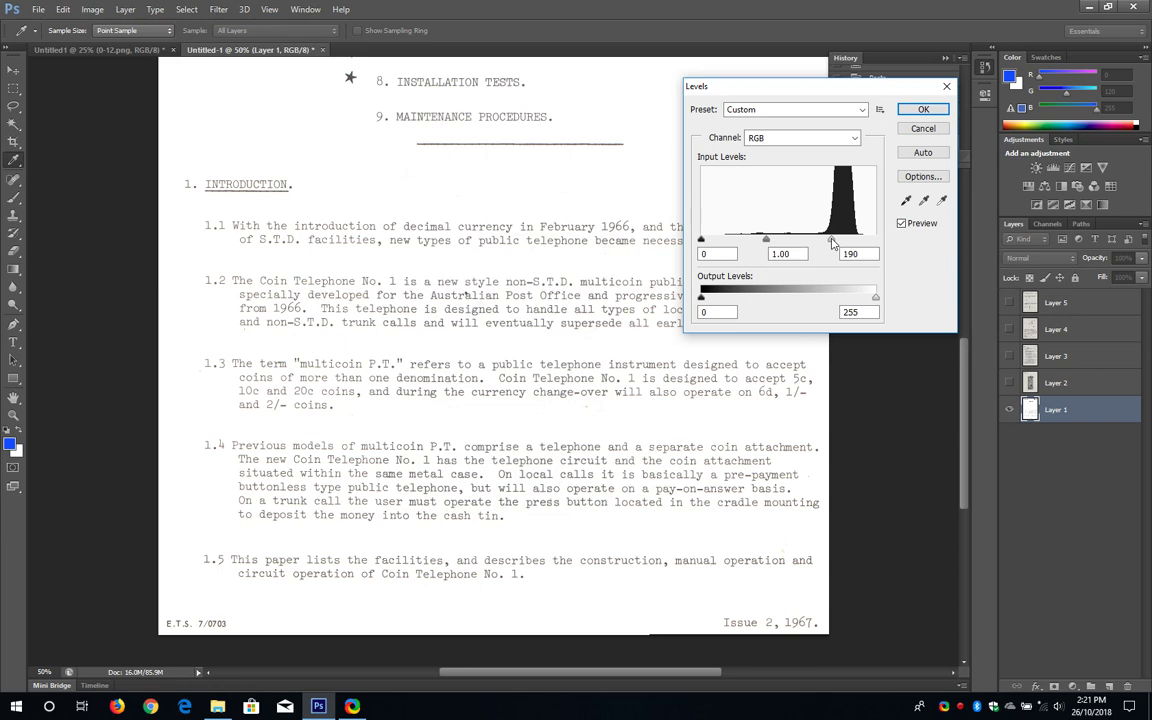
{"action": "left_click_drag", "start_coordinate": [832, 244], "coordinate": [812, 258]}
{"action": "scroll", "coordinate": [835, 258], "scroll_direction": "up", "scroll_amount": 5}
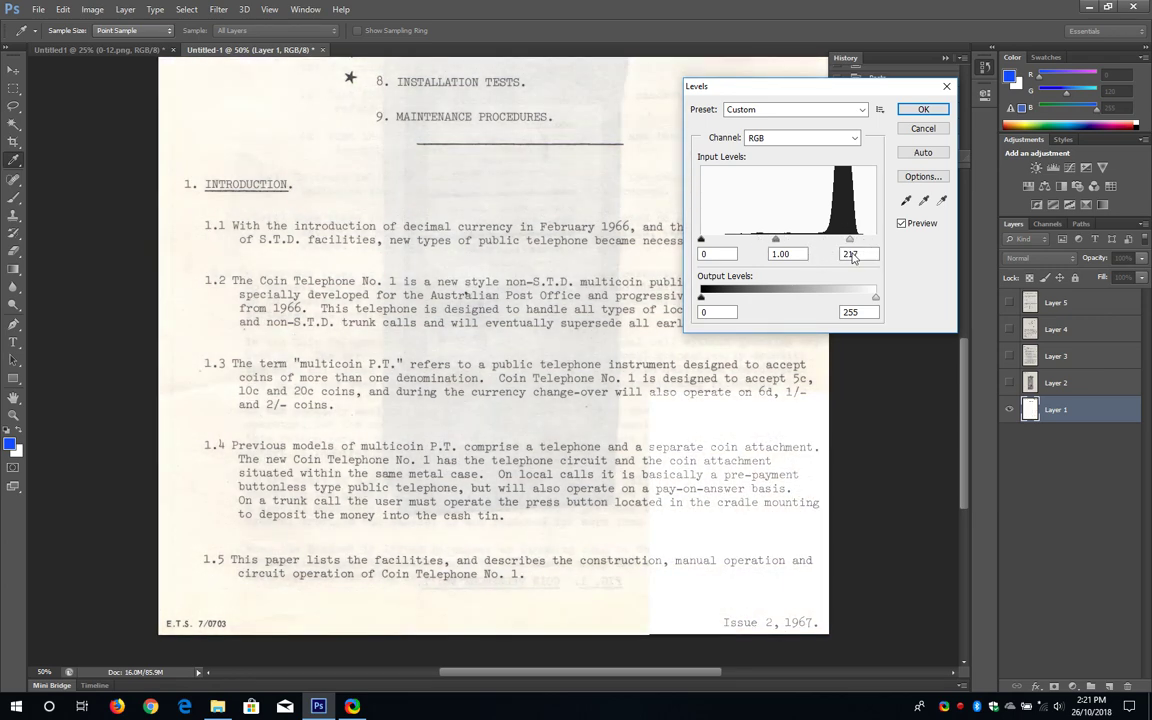
{"action": "scroll", "coordinate": [835, 258], "scroll_direction": "down", "scroll_amount": 6}
{"action": "scroll", "coordinate": [836, 256], "scroll_direction": "up", "scroll_amount": 2}
{"action": "scroll", "coordinate": [835, 256], "scroll_direction": "down", "scroll_amount": 6}
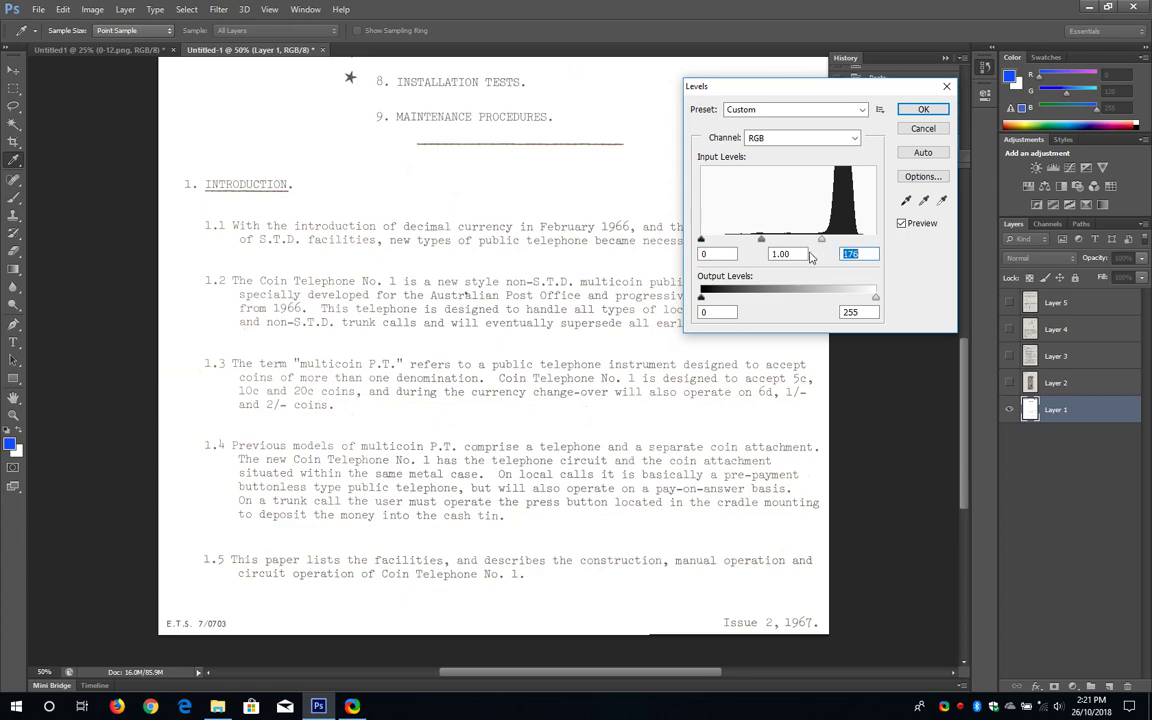
{"action": "left_click_drag", "start_coordinate": [965, 420], "coordinate": [965, 258]}
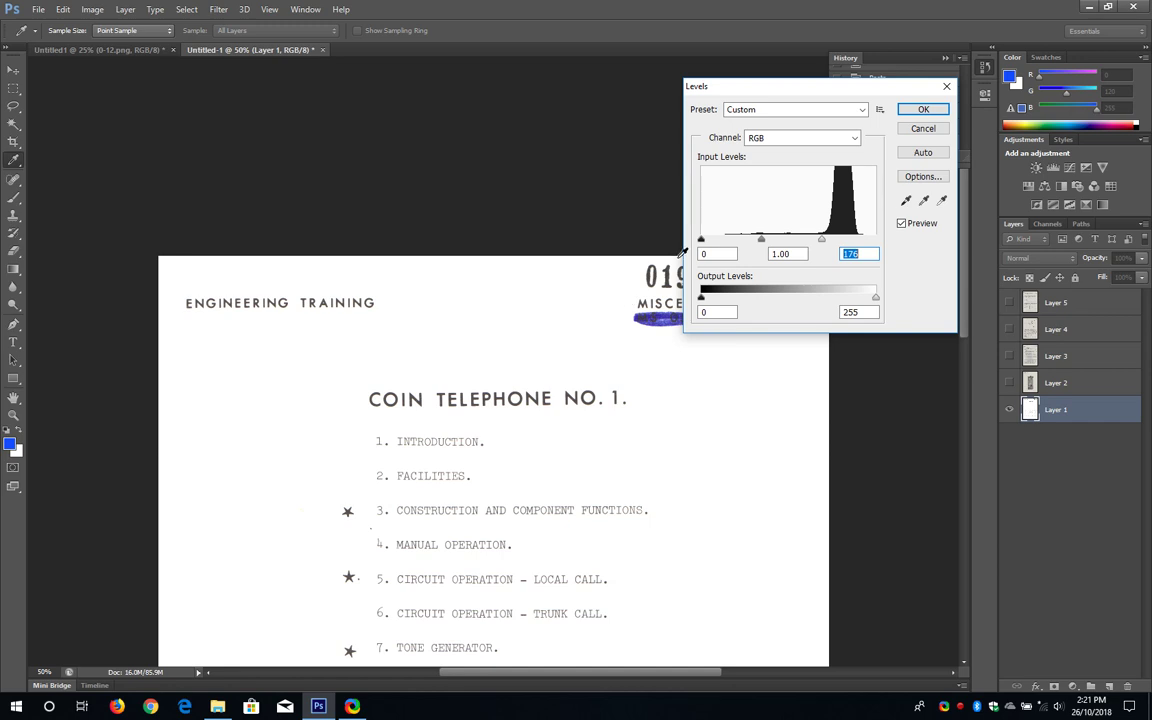
{"action": "scroll", "coordinate": [853, 256], "scroll_direction": "down", "scroll_amount": 3}
{"action": "left_click_drag", "start_coordinate": [853, 256], "coordinate": [862, 256]}
{"action": "type", "text": "5"}
Step: Set the black input level to 60 and apply the Levels adjustment
{"action": "left_click_drag", "start_coordinate": [701, 243], "coordinate": [746, 241]}
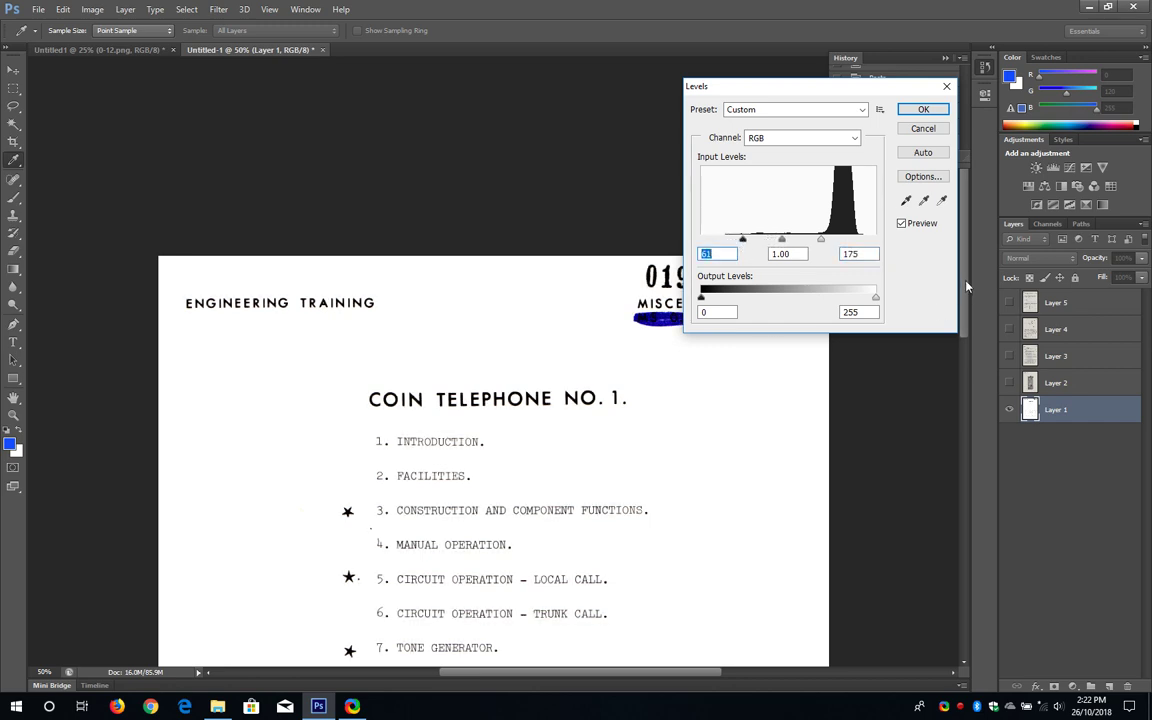
{"action": "left_click_drag", "start_coordinate": [966, 287], "coordinate": [976, 464]}
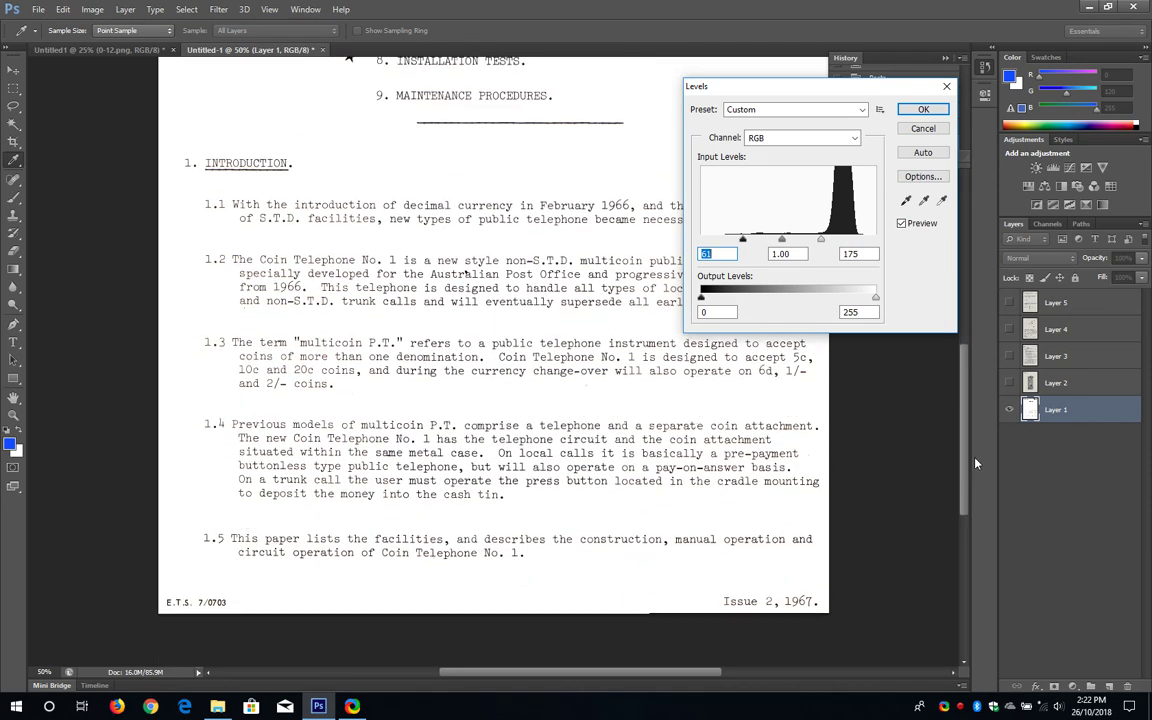
{"action": "scroll", "coordinate": [873, 409], "scroll_direction": "down", "scroll_amount": 1}
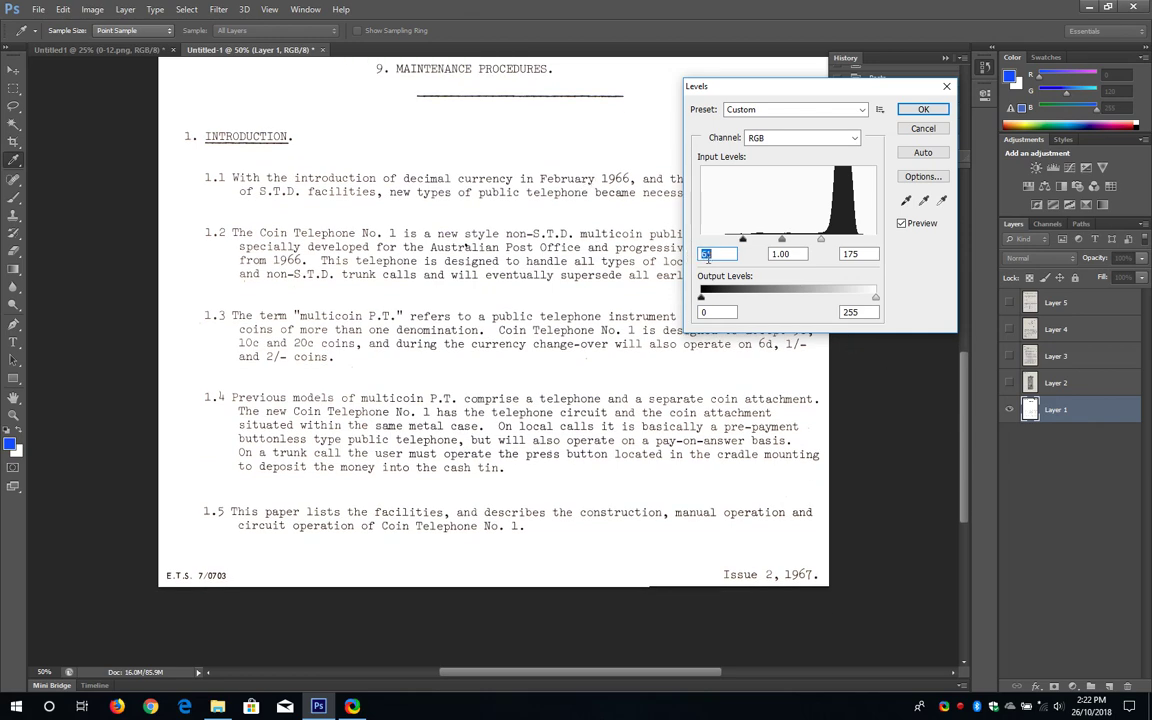
{"action": "left_click", "coordinate": [705, 255]}
{"action": "left_click_drag", "start_coordinate": [705, 255], "coordinate": [717, 257]}
{"action": "type", "text": "60"}
{"action": "left_click", "coordinate": [945, 110]}
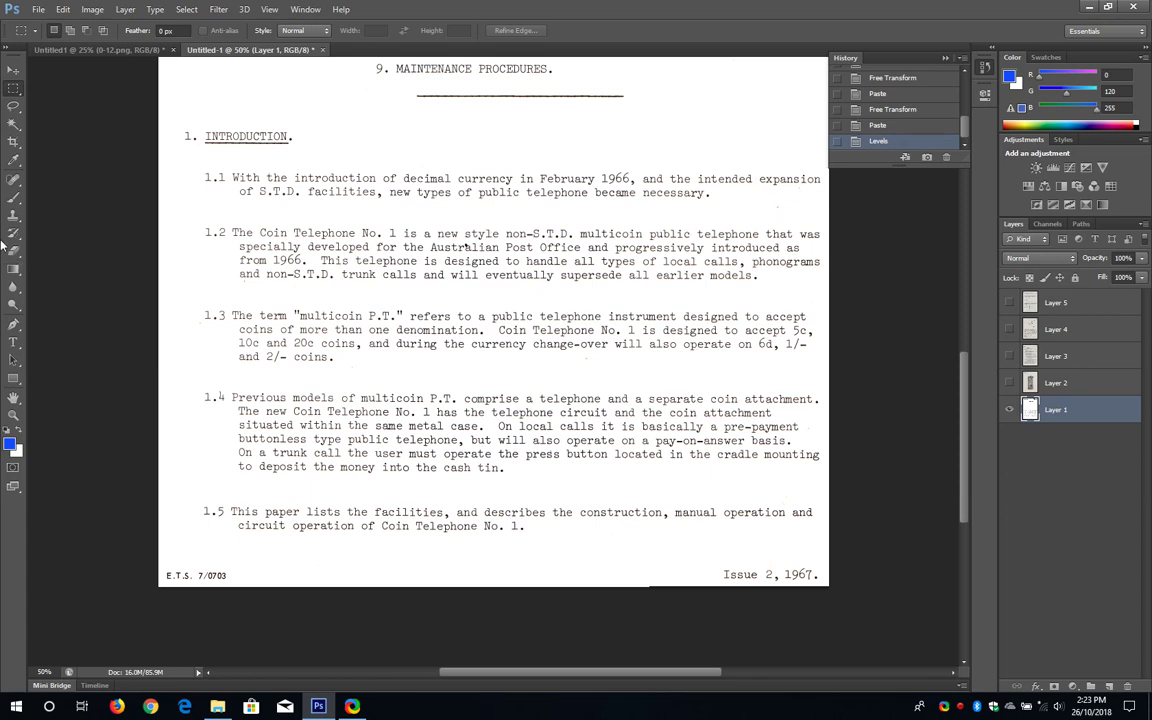
Step: Erase the specks beside paragraphs 1.1 and 1.3 and left of item 4
{"action": "key", "text": "e"}
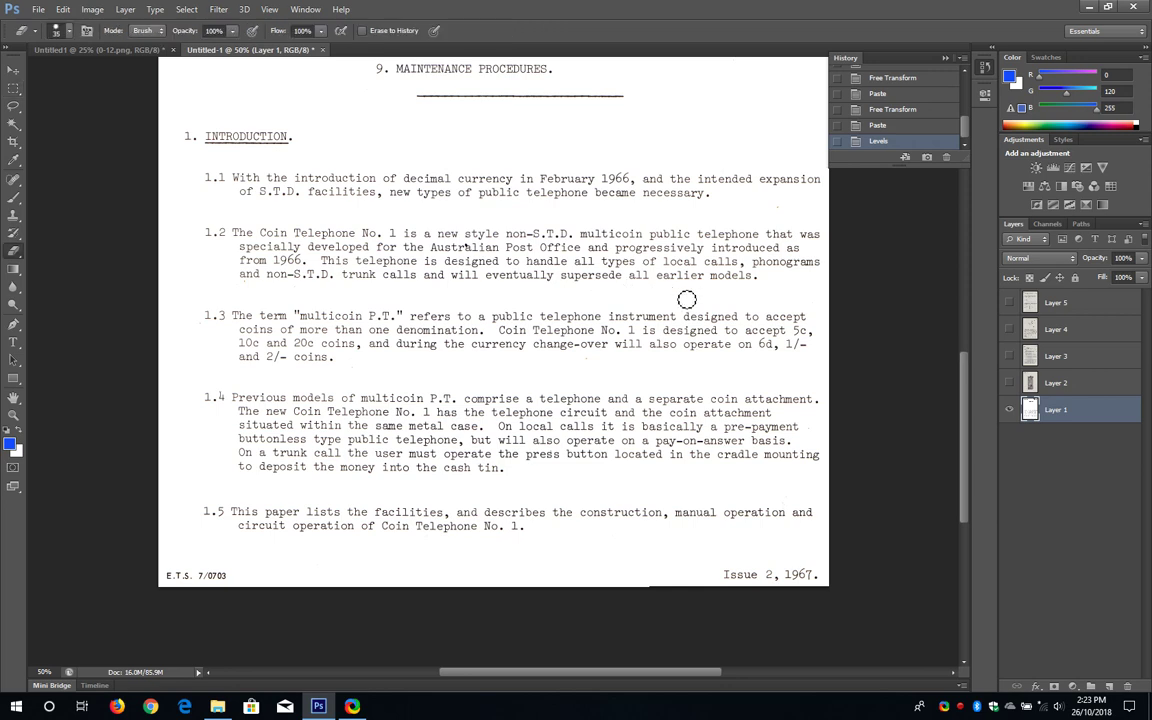
{"action": "left_click", "coordinate": [779, 205]}
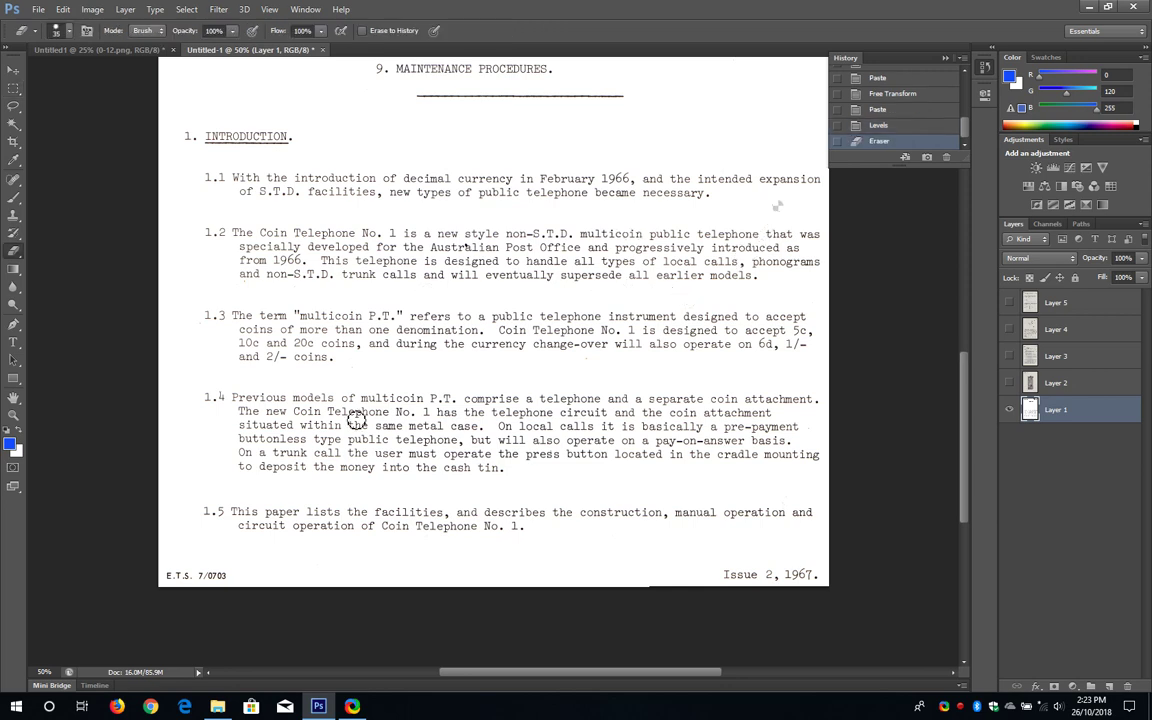
{"action": "left_click", "coordinate": [757, 374]}
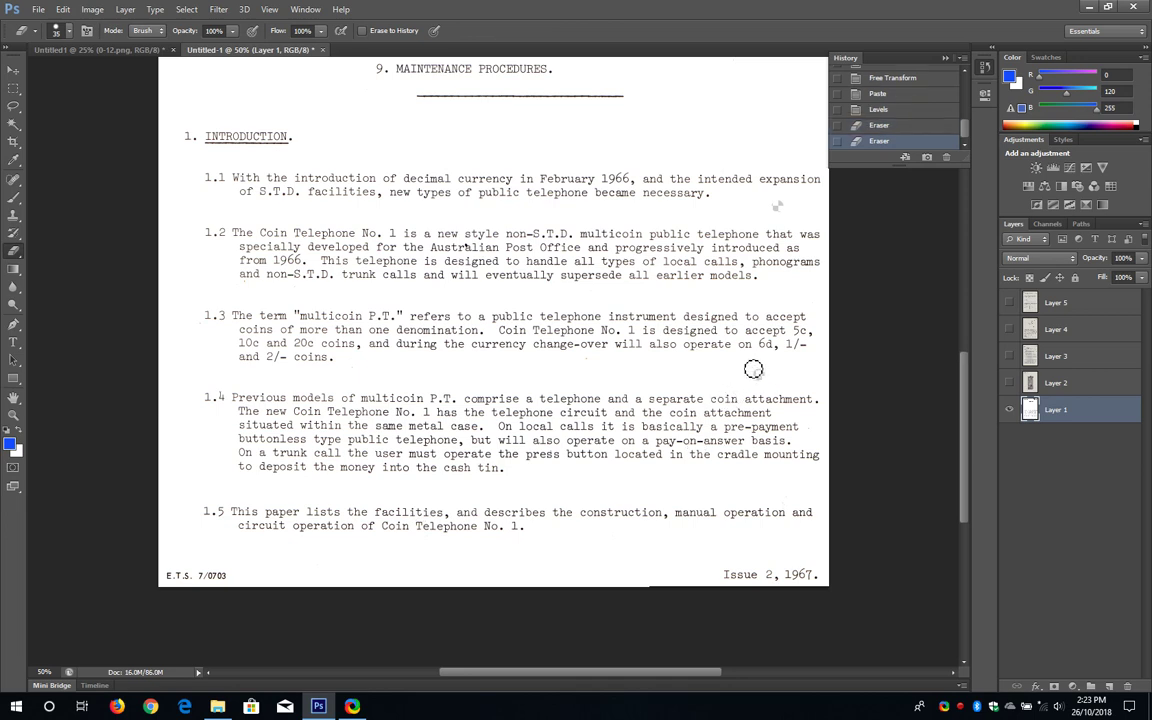
{"action": "left_click", "coordinate": [587, 360]}
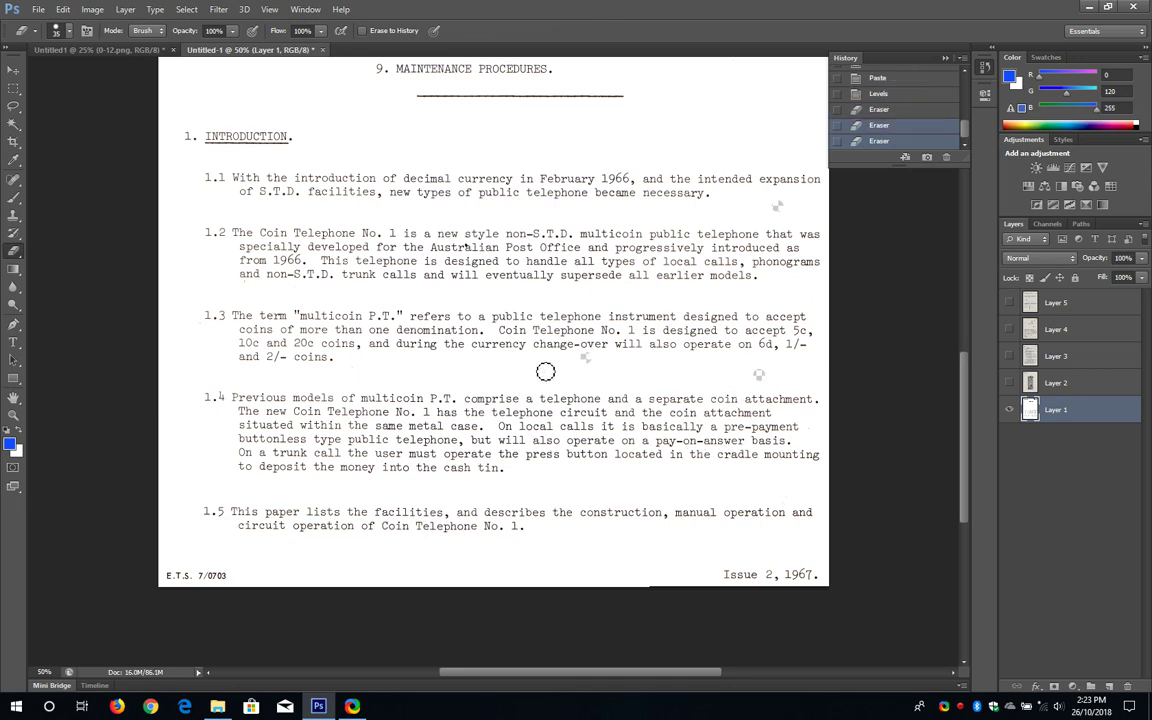
{"action": "left_click", "coordinate": [320, 336]}
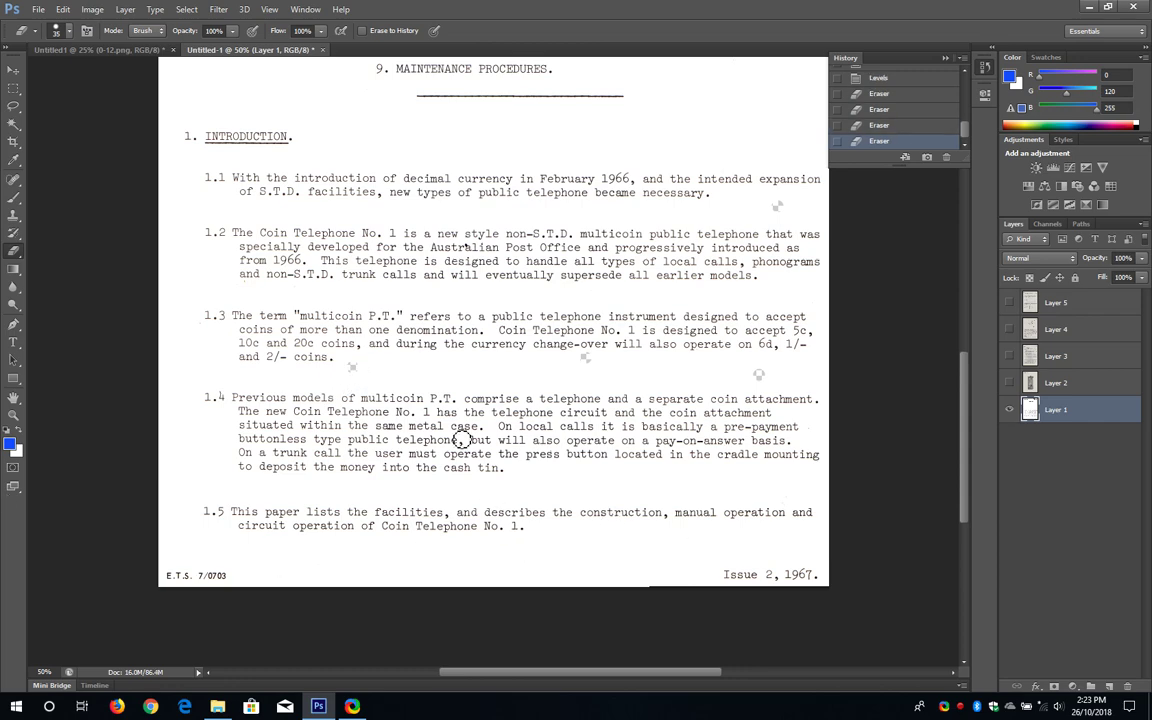
{"action": "scroll", "coordinate": [462, 432], "scroll_direction": "up", "scroll_amount": 3}
{"action": "scroll", "coordinate": [462, 432], "scroll_direction": "up", "scroll_amount": 9}
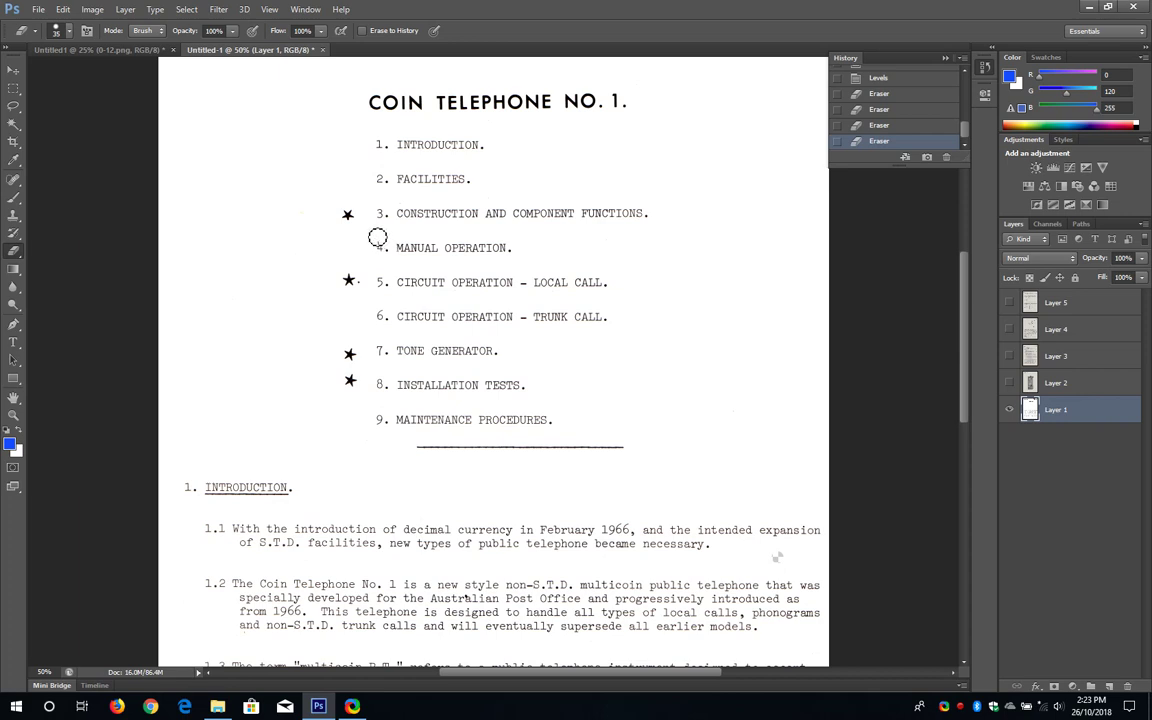
{"action": "left_click", "coordinate": [376, 234]}
Step: Erase the blue blotch under MISCELLANEOUS NOTE, the top-edge specks, and the speck right of item 6
{"action": "scroll", "coordinate": [392, 380], "scroll_direction": "up", "scroll_amount": 3}
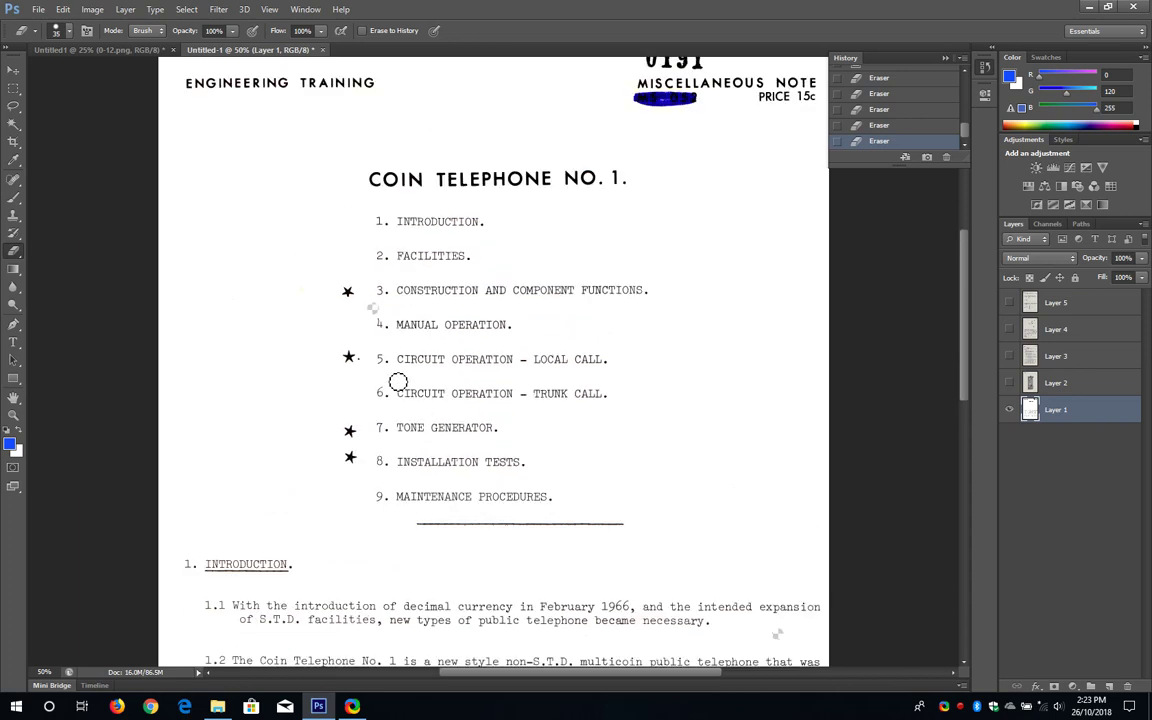
{"action": "mouse_move", "coordinate": [699, 180]}
{"action": "left_mouse_down"}
{"action": "mouse_move", "coordinate": [634, 182]}
{"action": "mouse_move", "coordinate": [699, 177]}
{"action": "left_mouse_up"}
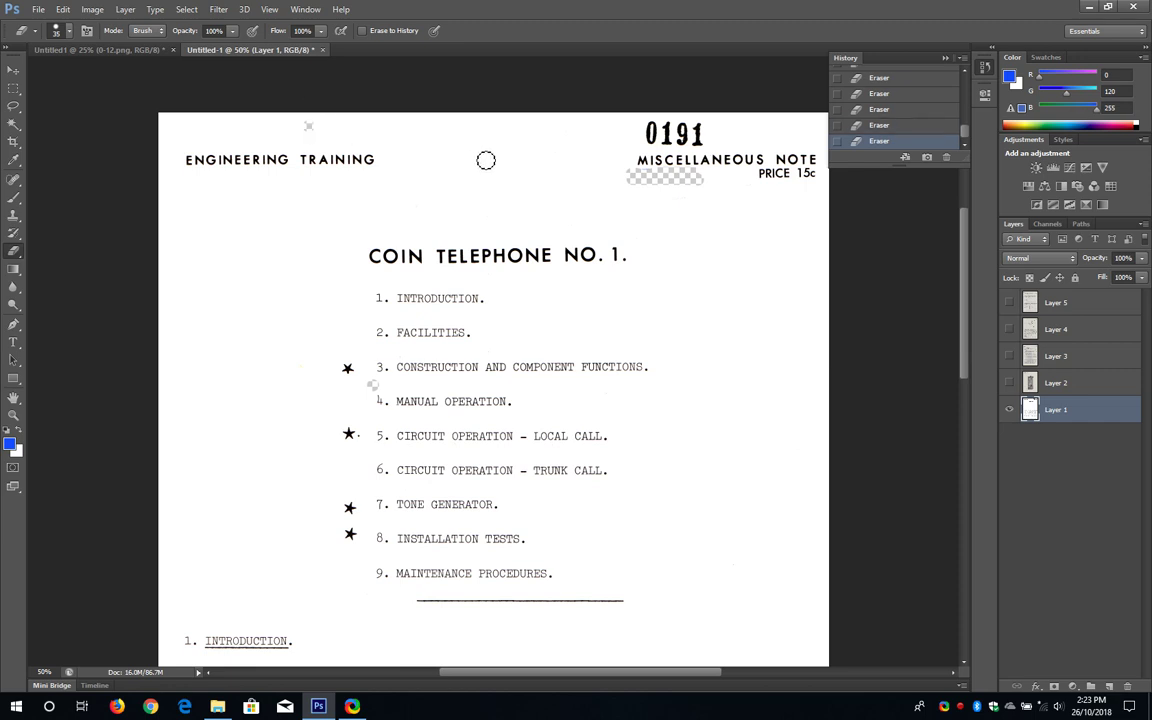
{"action": "left_click_drag", "start_coordinate": [317, 128], "coordinate": [302, 118]}
{"action": "left_click", "coordinate": [359, 125]}
{"action": "scroll", "coordinate": [300, 290], "scroll_direction": "down", "scroll_amount": 2}
{"action": "scroll", "coordinate": [681, 357], "scroll_direction": "up", "scroll_amount": 1}
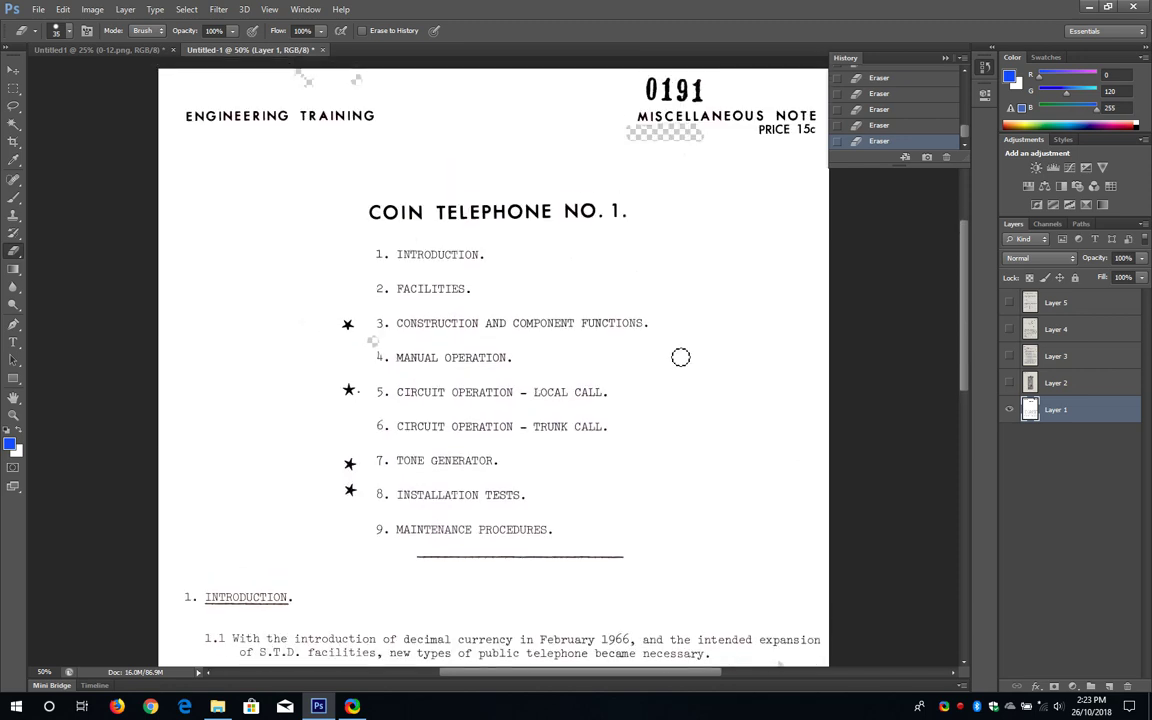
{"action": "scroll", "coordinate": [759, 370], "scroll_direction": "down", "scroll_amount": 2}
{"action": "left_click", "coordinate": [759, 374]}
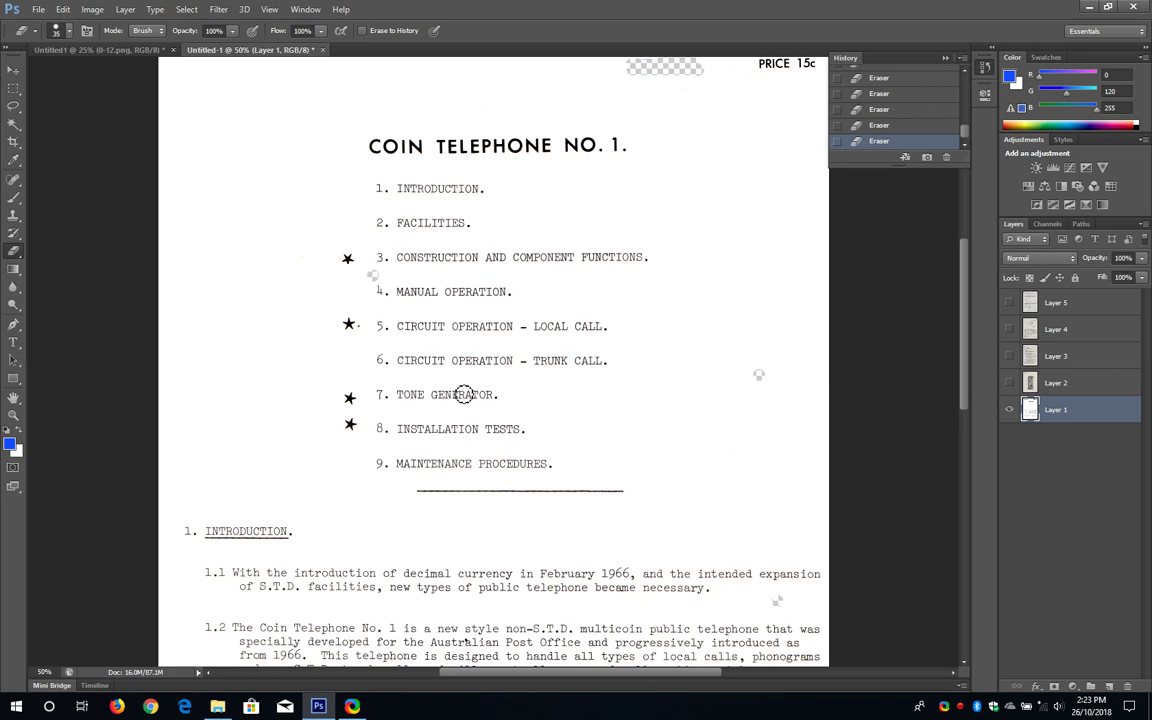
{"action": "scroll", "coordinate": [460, 375], "scroll_direction": "down", "scroll_amount": 2}
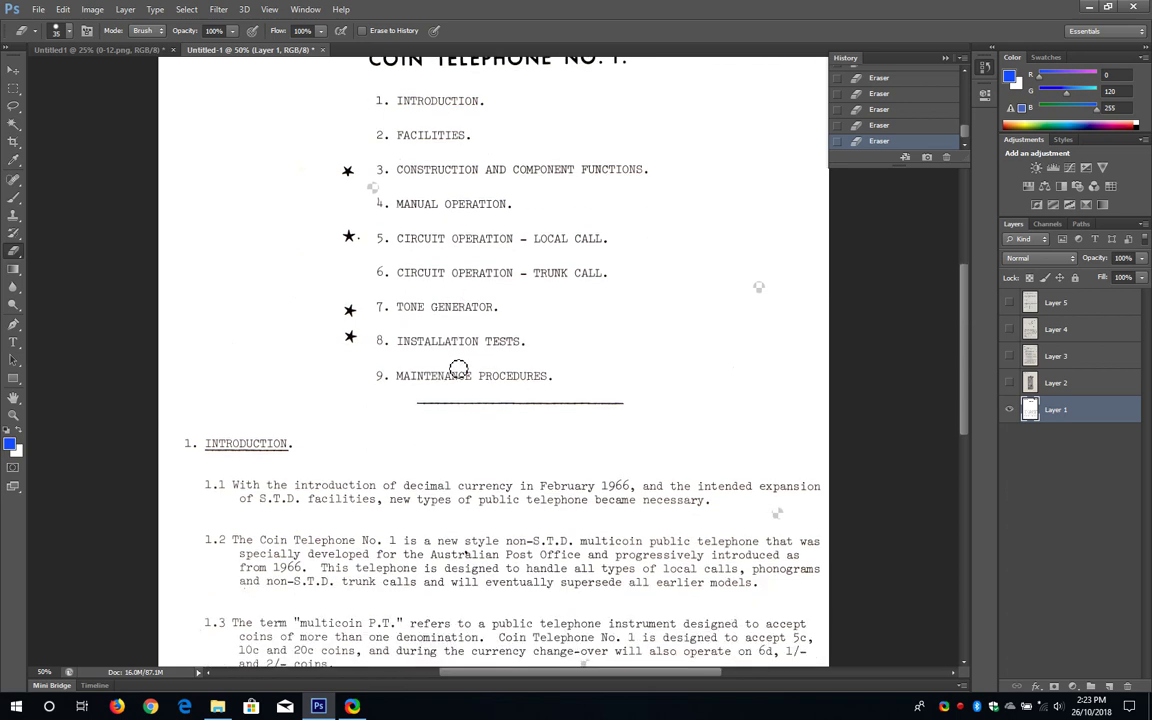
{"action": "scroll", "coordinate": [446, 332], "scroll_direction": "up", "scroll_amount": 2}
{"action": "scroll", "coordinate": [446, 330], "scroll_direction": "up", "scroll_amount": 3}
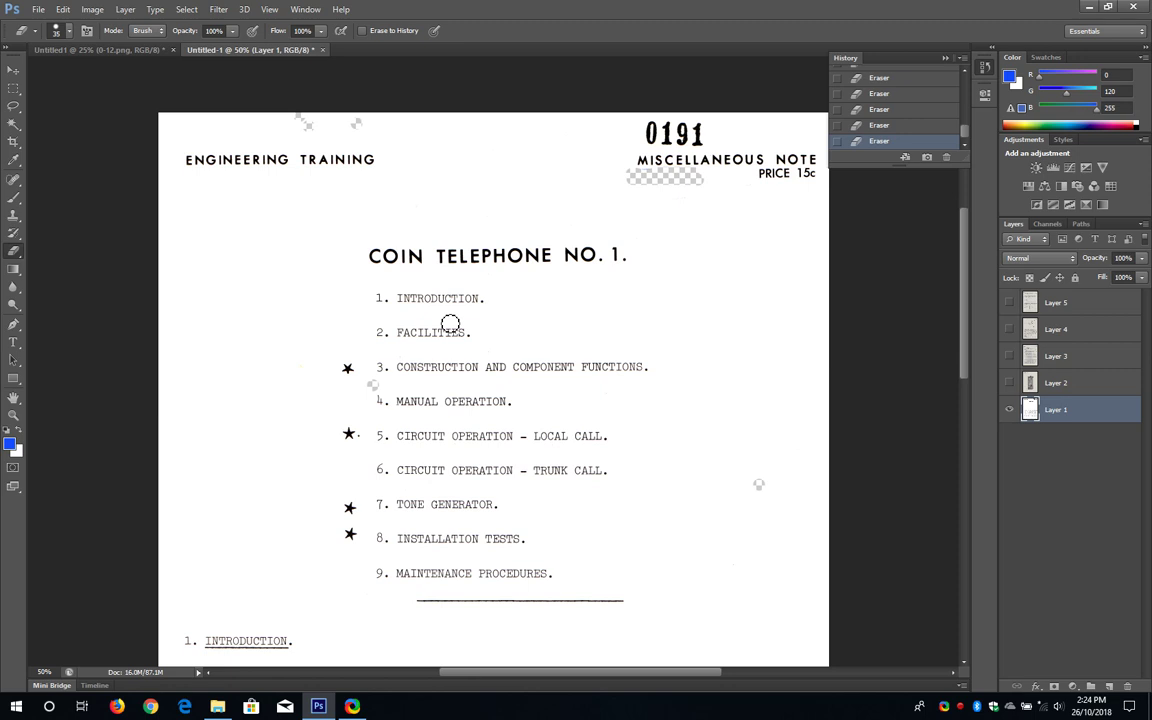
Step: Hide Layer 1, show Layer 2's telephone page, and select Layer 2 for editing
{"action": "left_click", "coordinate": [1010, 412]}
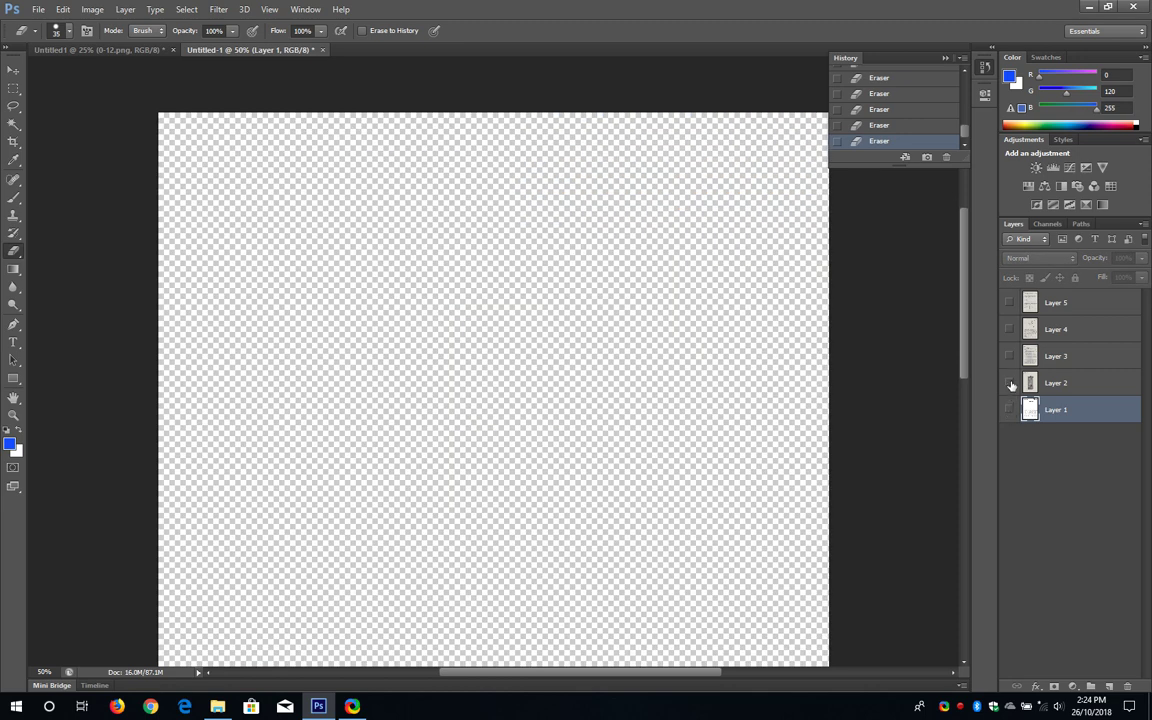
{"action": "left_click", "coordinate": [1010, 385]}
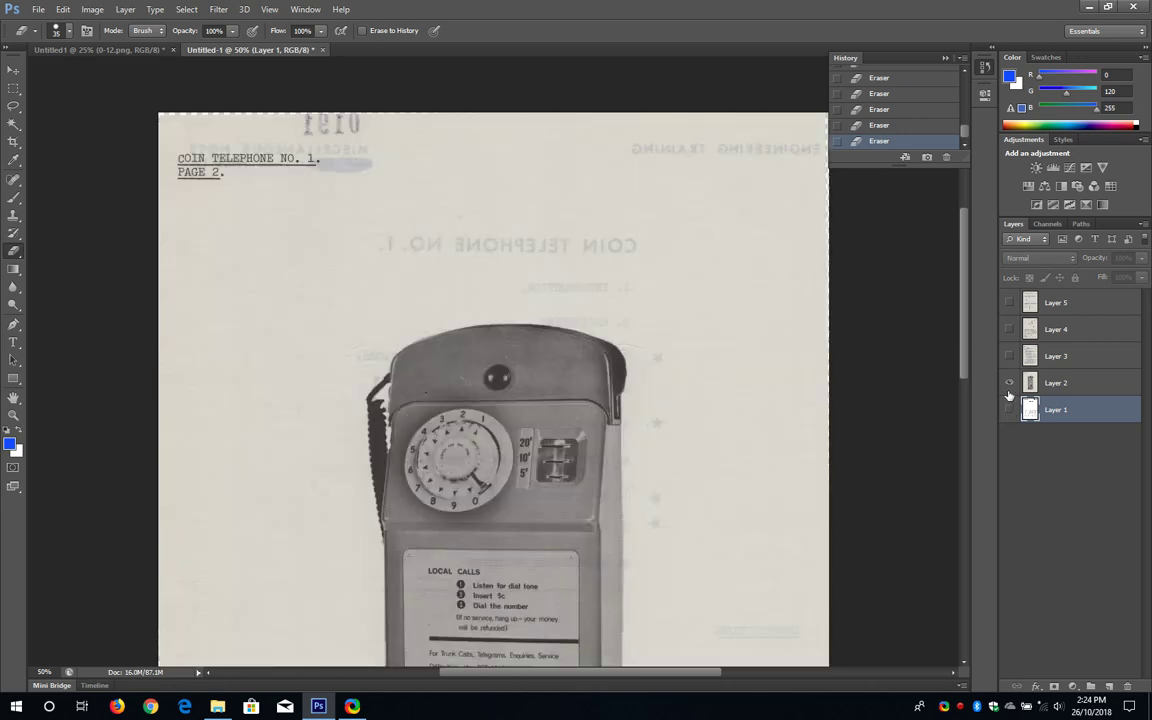
{"action": "scroll", "coordinate": [608, 461], "scroll_direction": "down", "scroll_amount": 10}
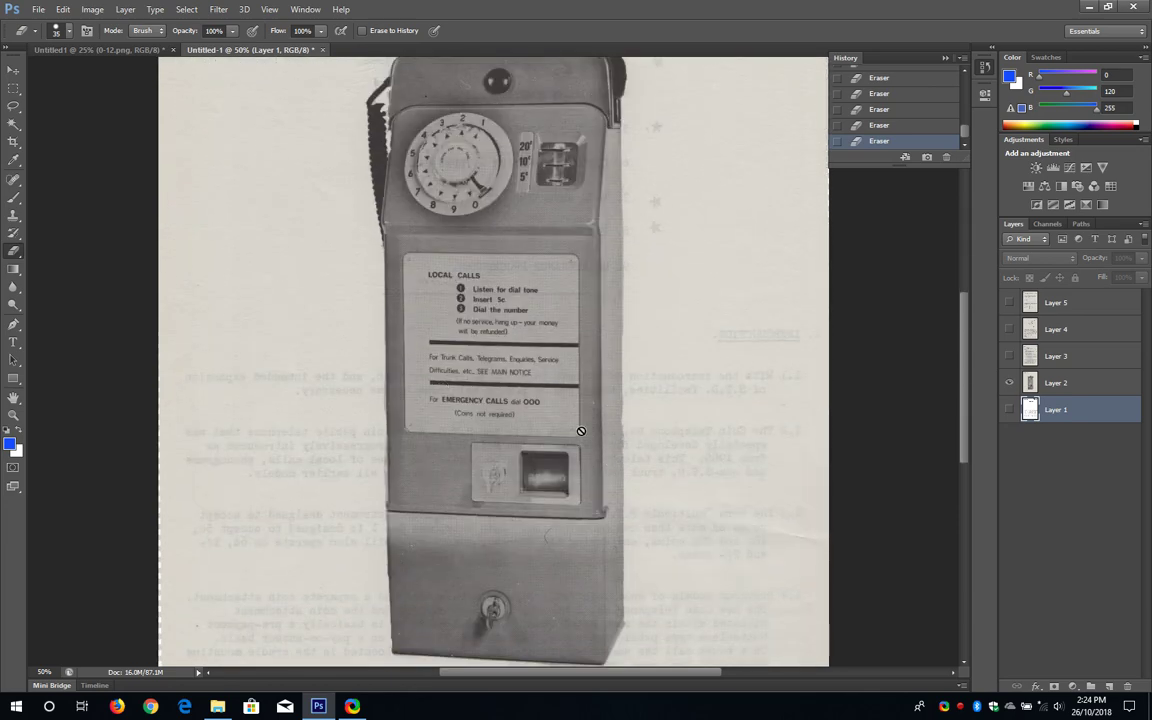
{"action": "left_click", "coordinate": [1060, 383]}
{"action": "scroll", "coordinate": [650, 540], "scroll_direction": "down", "scroll_amount": 1}
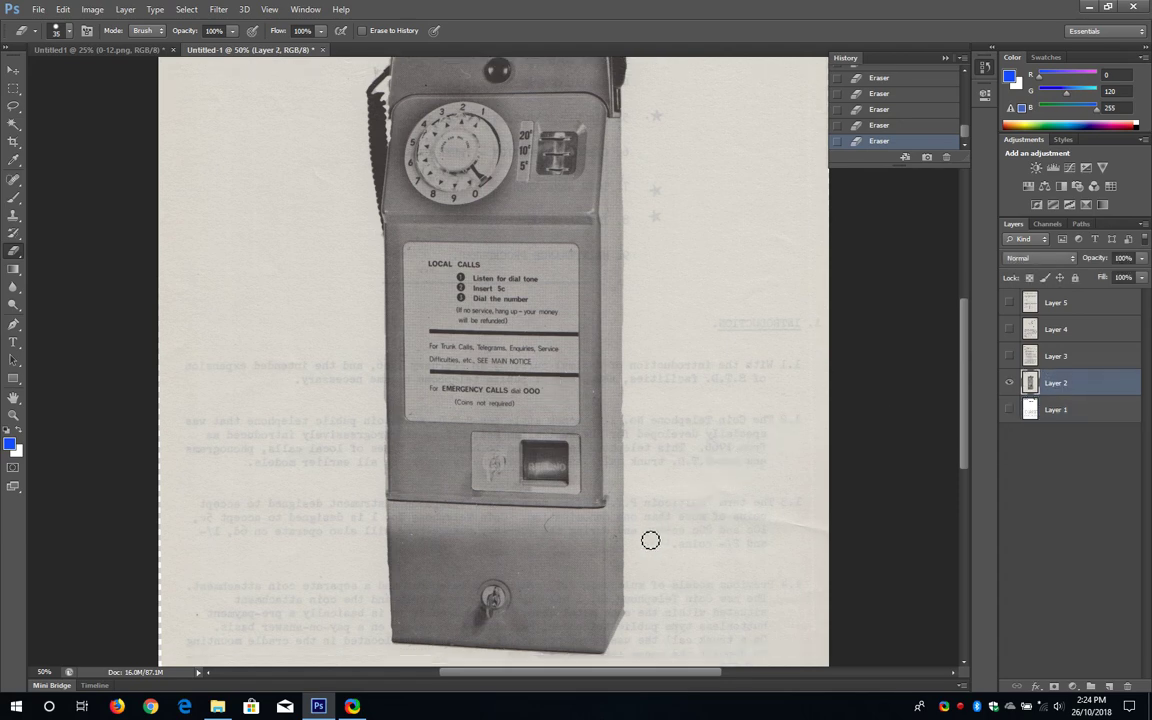
{"action": "scroll", "coordinate": [650, 540], "scroll_direction": "down", "scroll_amount": 3}
{"action": "scroll", "coordinate": [645, 520], "scroll_direction": "up", "scroll_amount": 3}
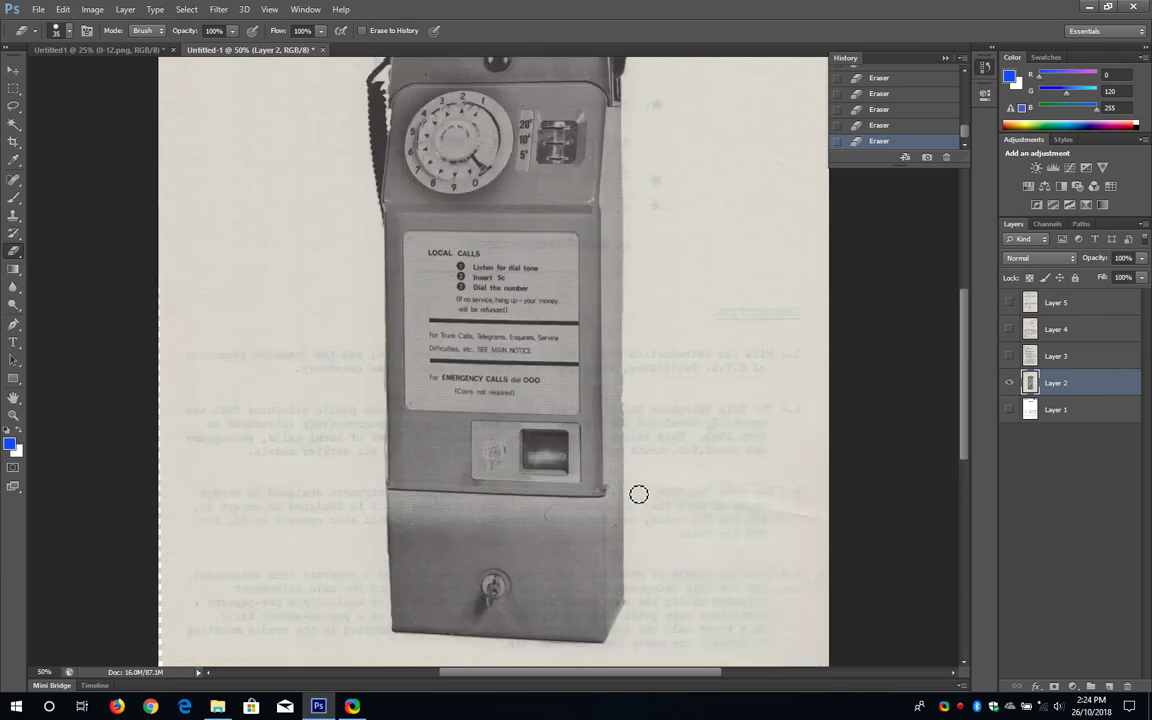
{"action": "scroll", "coordinate": [639, 494], "scroll_direction": "up", "scroll_amount": 5}
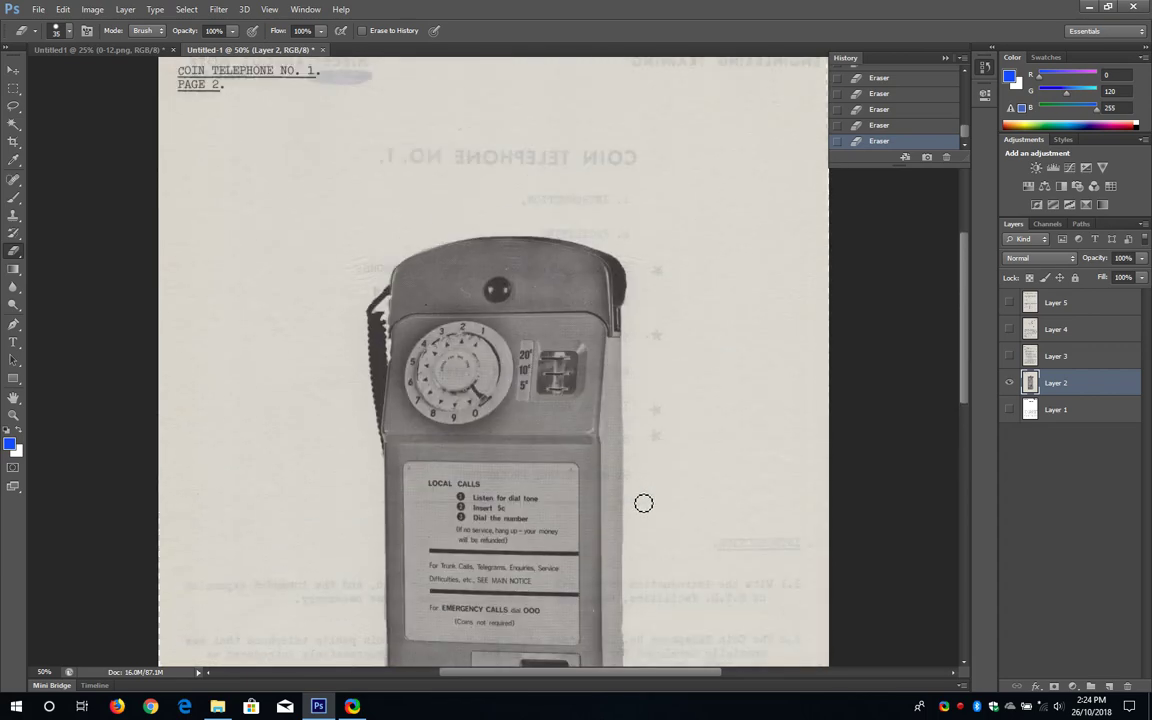
{"action": "scroll", "coordinate": [643, 503], "scroll_direction": "up", "scroll_amount": 1}
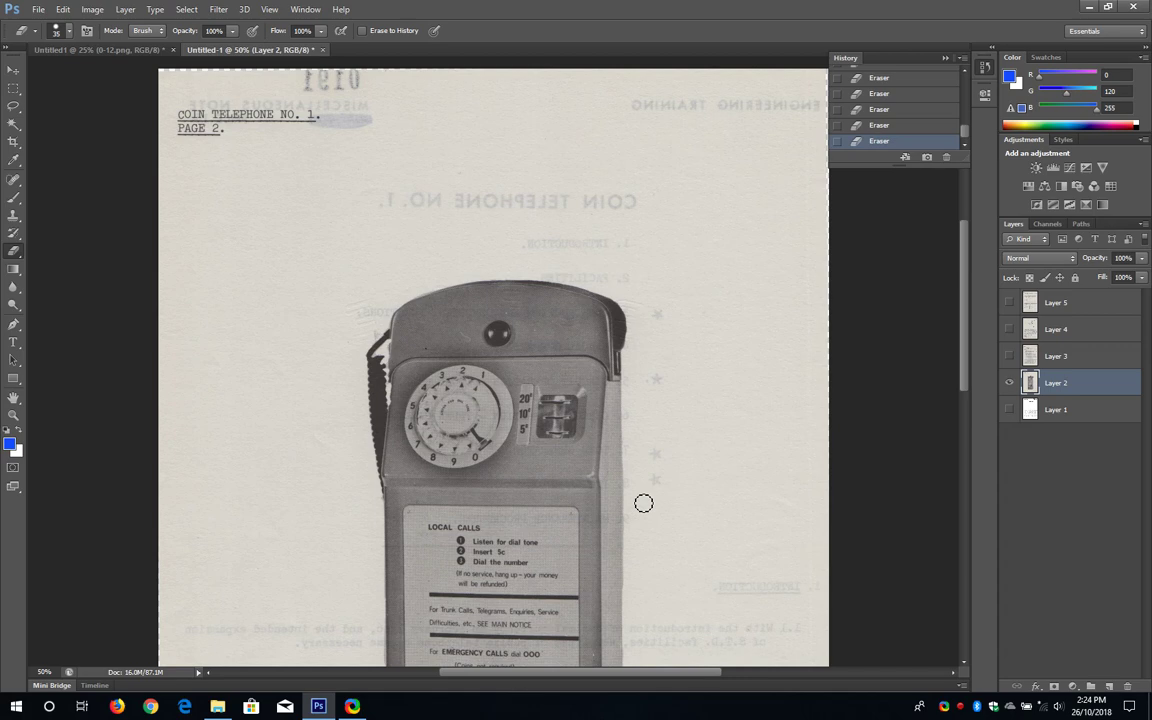
Step: Open Levels on Layer 2 with Ctrl+L, set the white input to 155, and apply it
{"action": "key", "text": "ctrl+l"}
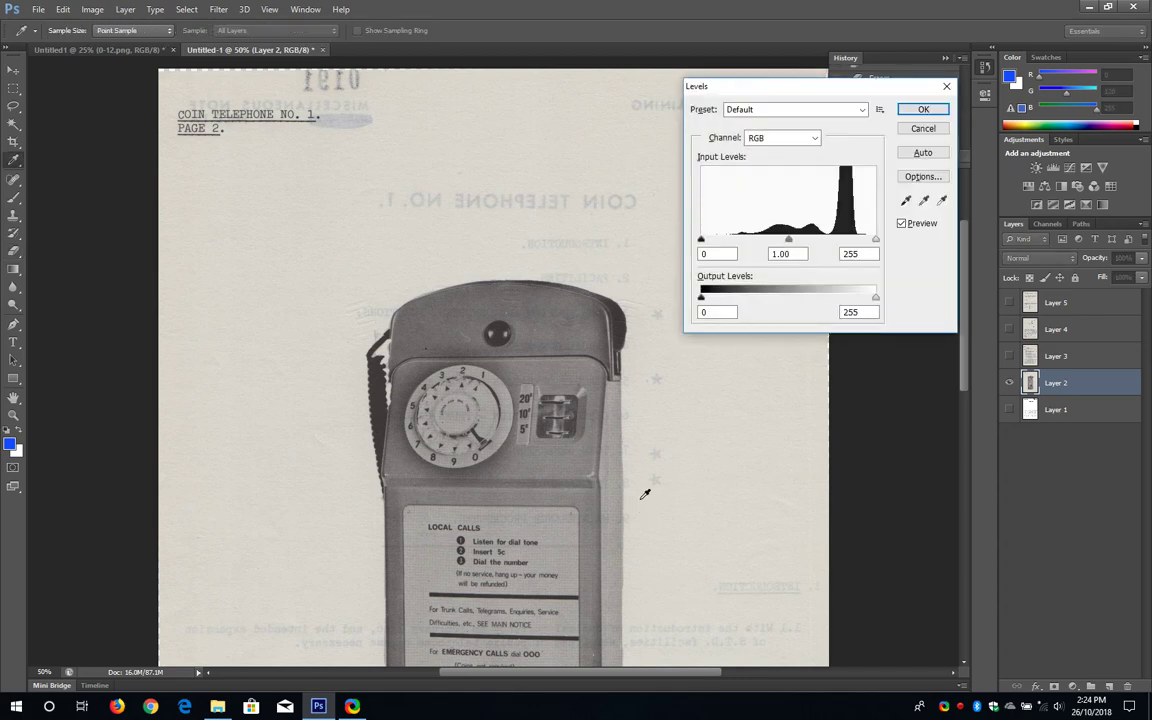
{"action": "key", "text": "Tab"}
{"action": "type", "text": "1"}
{"action": "type", "text": "75"}
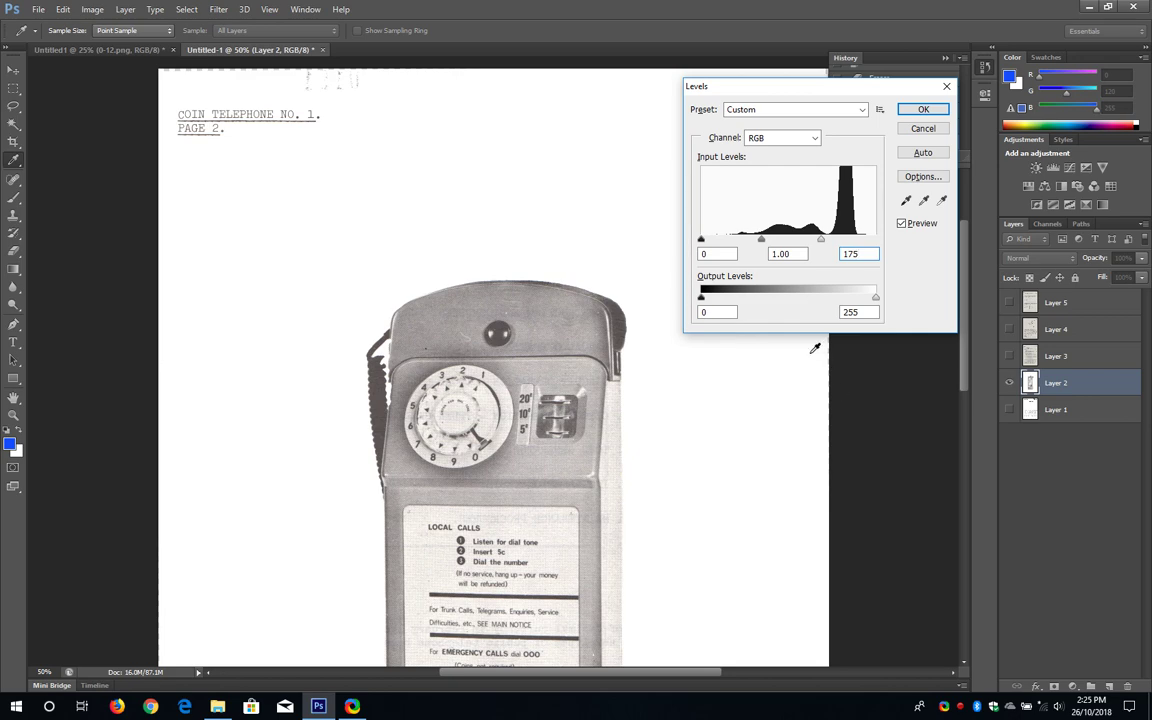
{"action": "mouse_move", "coordinate": [965, 272]}
{"action": "left_mouse_down"}
{"action": "mouse_move", "coordinate": [961, 356]}
{"action": "mouse_move", "coordinate": [960, 290]}
{"action": "left_mouse_up"}
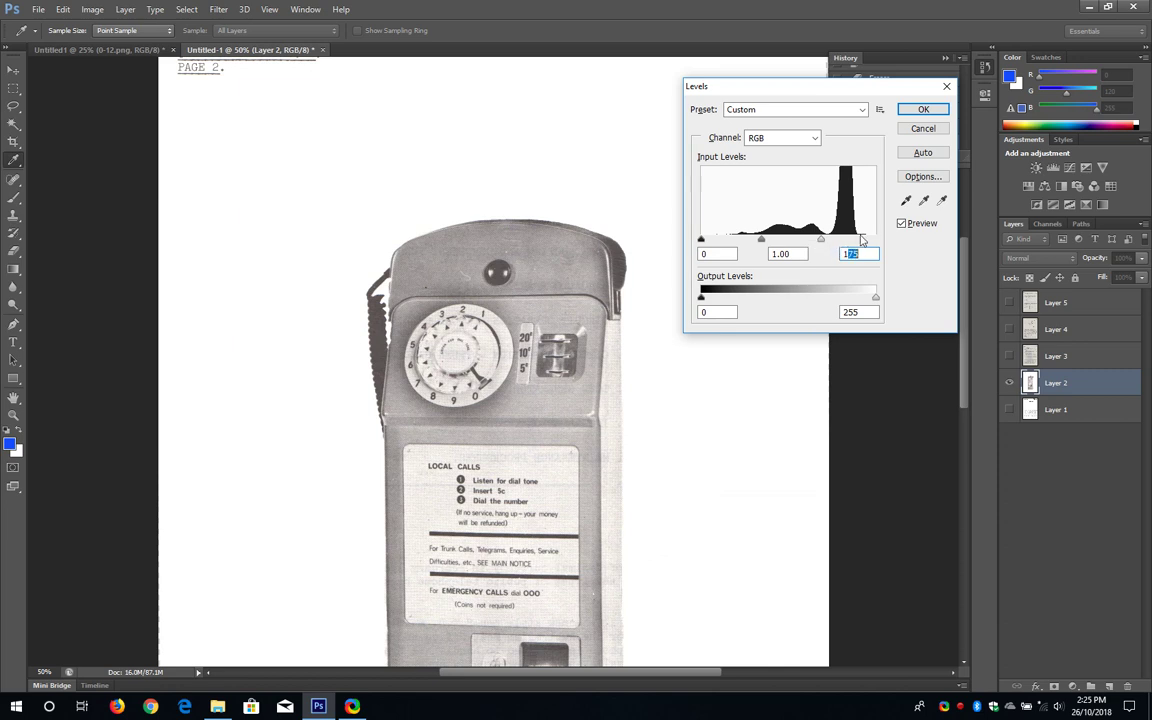
{"action": "type", "text": "160"}
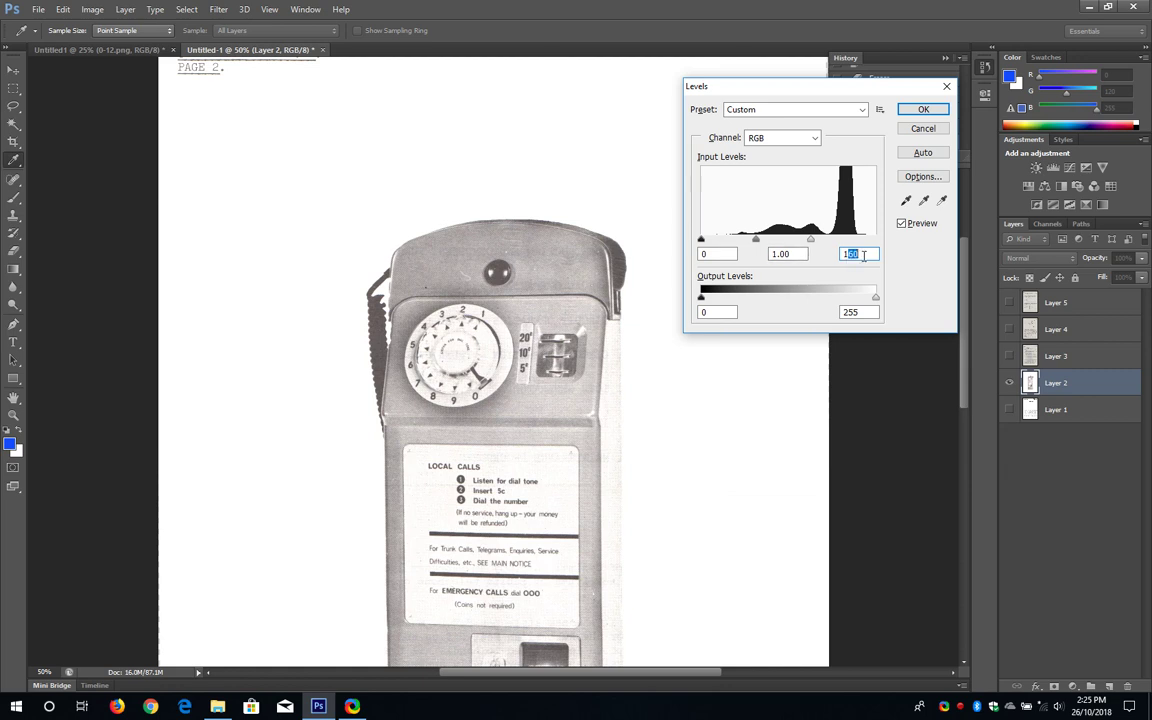
{"action": "type", "text": "155"}
{"action": "left_click", "coordinate": [920, 112]}
Step: Scroll over the levelled telephone page's coin box and dial, then pick the Rectangular Marquee tool
{"action": "key", "text": "e"}
{"action": "scroll", "coordinate": [694, 437], "scroll_direction": "down", "scroll_amount": 1}
{"action": "scroll", "coordinate": [694, 429], "scroll_direction": "down", "scroll_amount": 2}
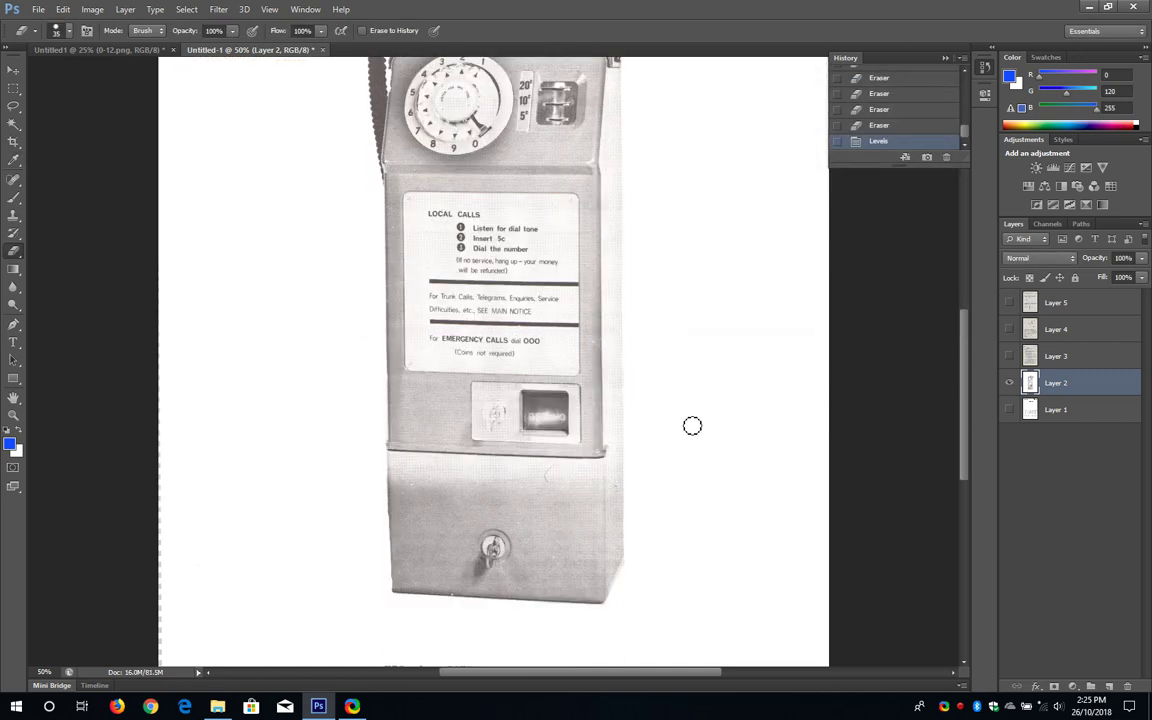
{"action": "scroll", "coordinate": [683, 454], "scroll_direction": "down", "scroll_amount": 1}
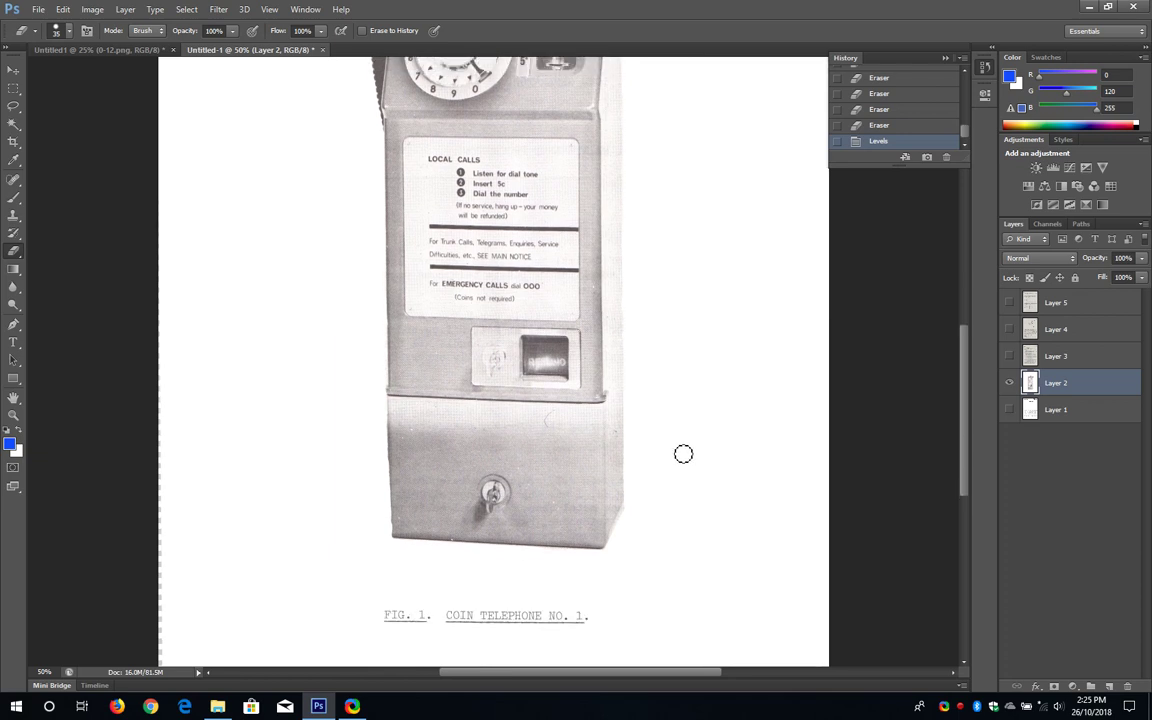
{"action": "scroll", "coordinate": [683, 454], "scroll_direction": "up", "scroll_amount": 2}
{"action": "scroll", "coordinate": [682, 453], "scroll_direction": "up", "scroll_amount": 1}
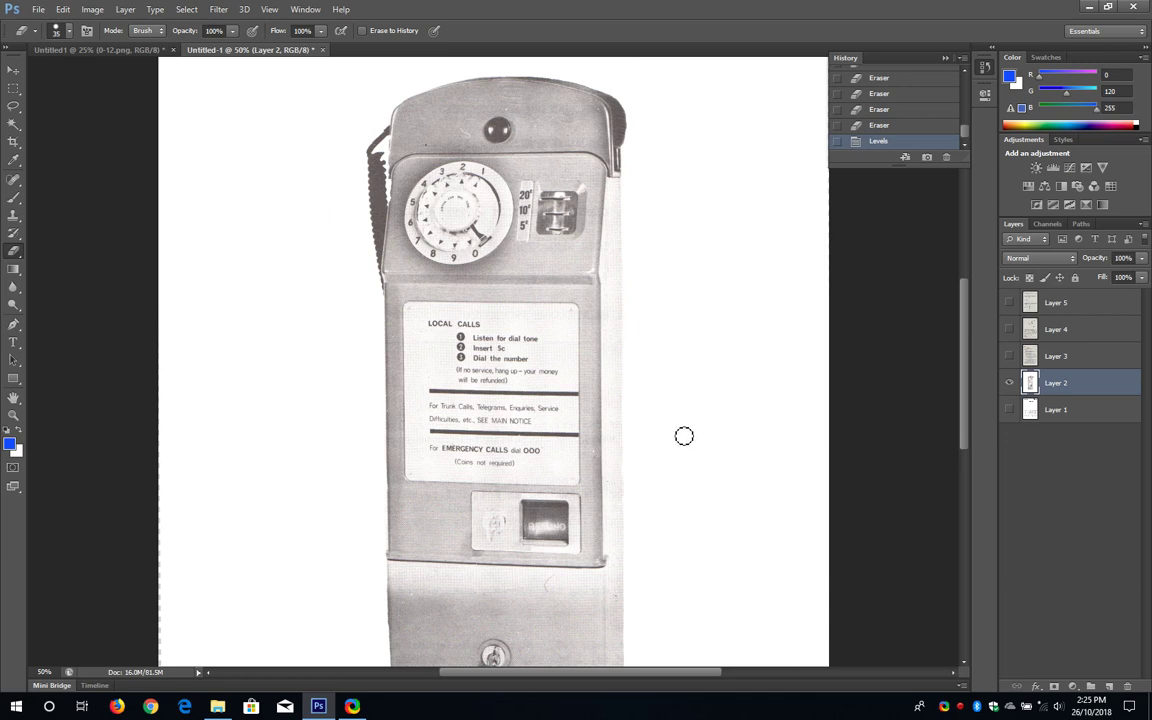
{"action": "scroll", "coordinate": [684, 436], "scroll_direction": "down", "scroll_amount": 3}
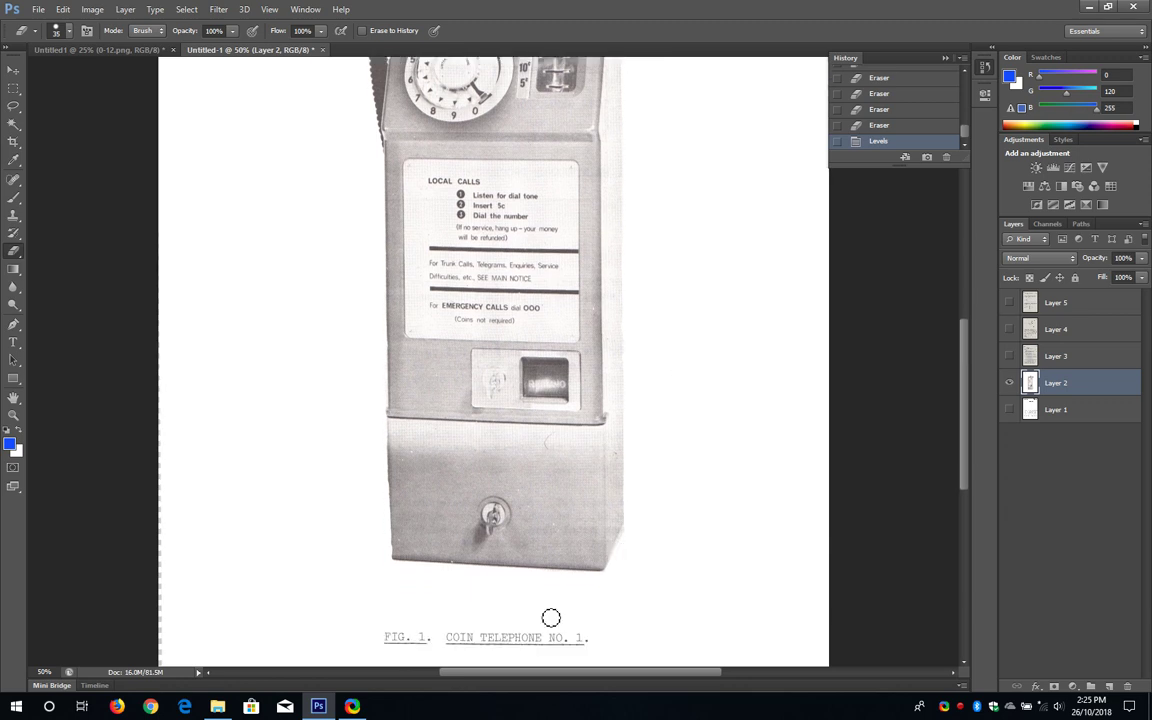
{"action": "scroll", "coordinate": [195, 385], "scroll_direction": "up", "scroll_amount": 3}
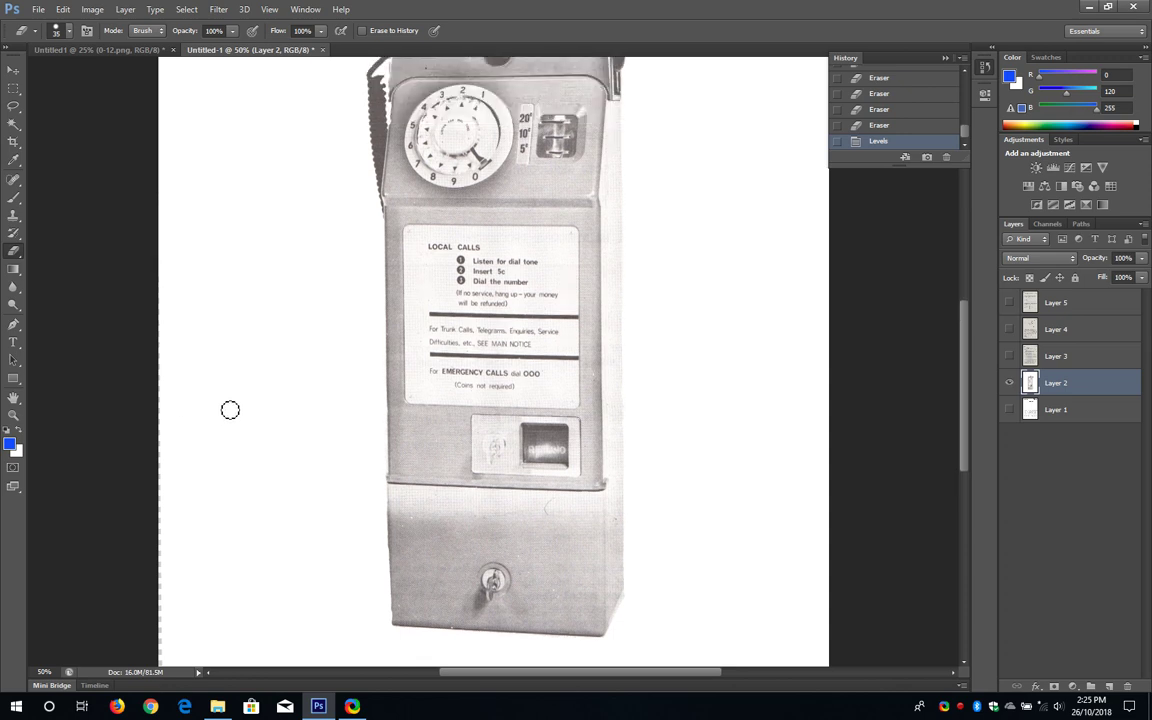
{"action": "left_click", "coordinate": [13, 88]}
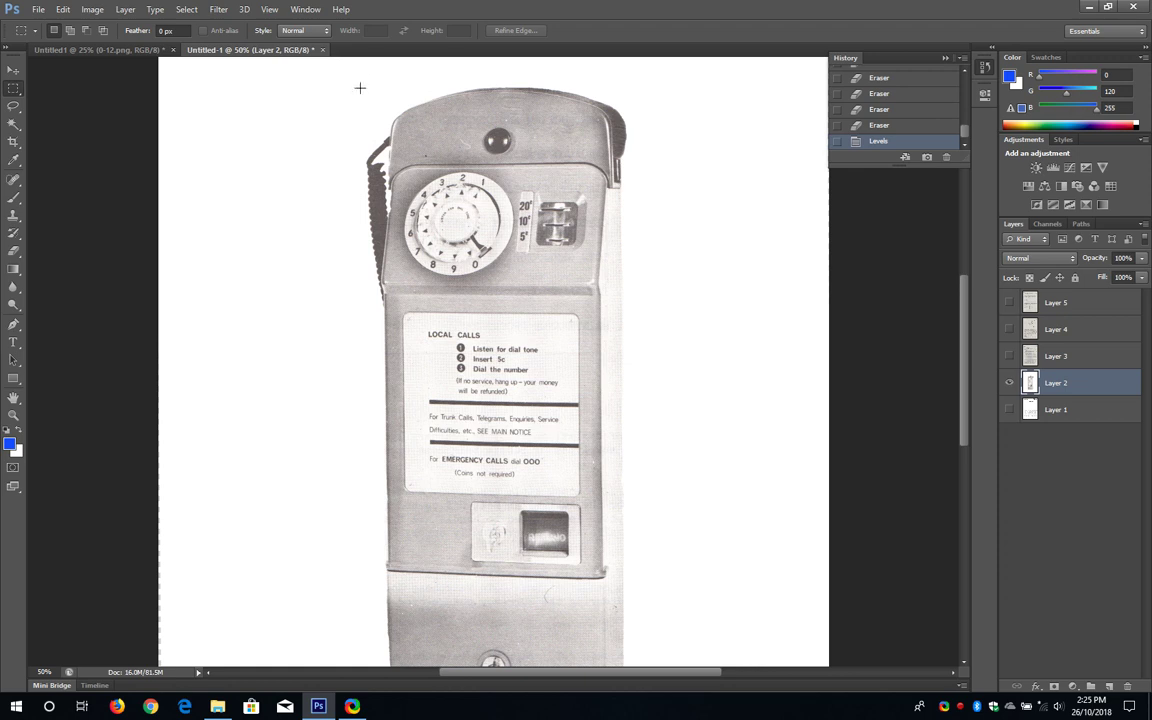
{"action": "left_click_drag", "start_coordinate": [362, 80], "coordinate": [652, 238]}
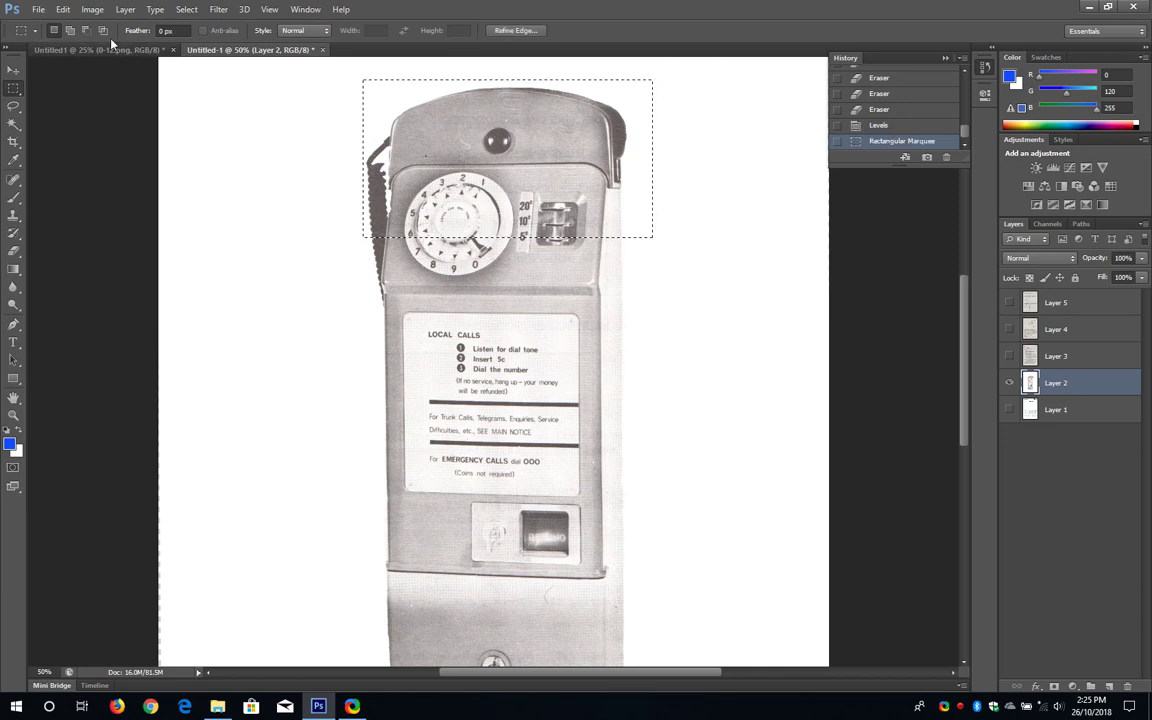
{"action": "scroll", "coordinate": [257, 321], "scroll_direction": "down", "scroll_amount": 2}
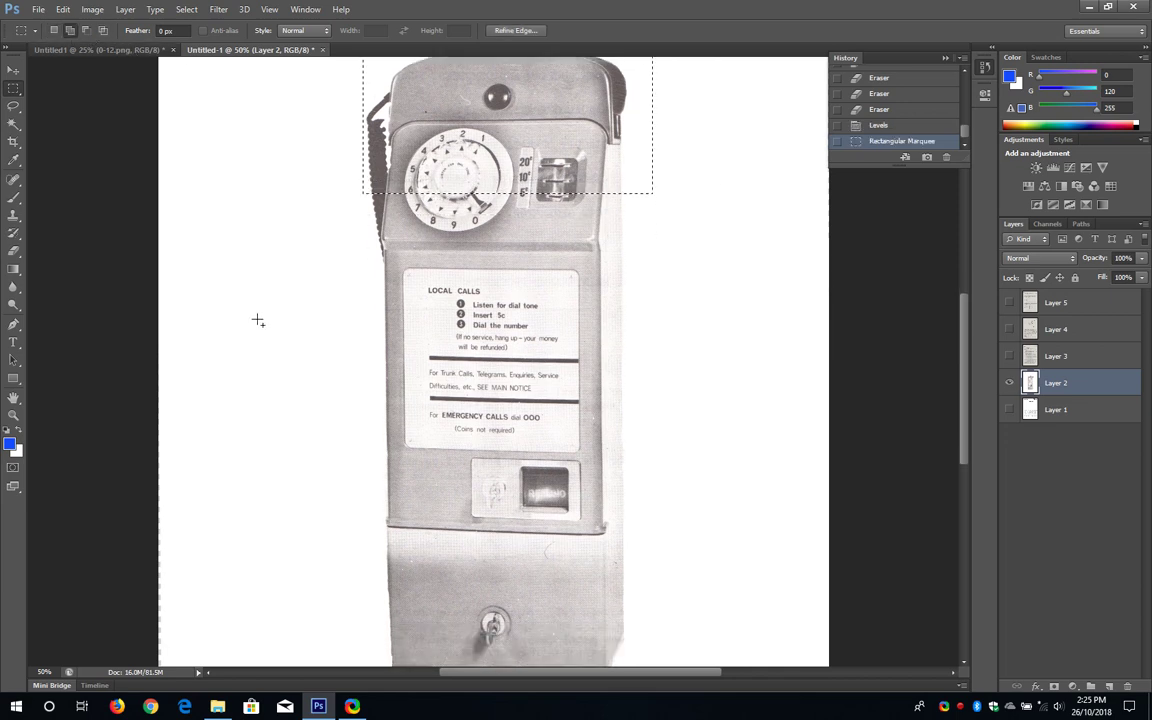
{"action": "left_click_drag", "start_coordinate": [356, 480], "coordinate": [686, 649]}
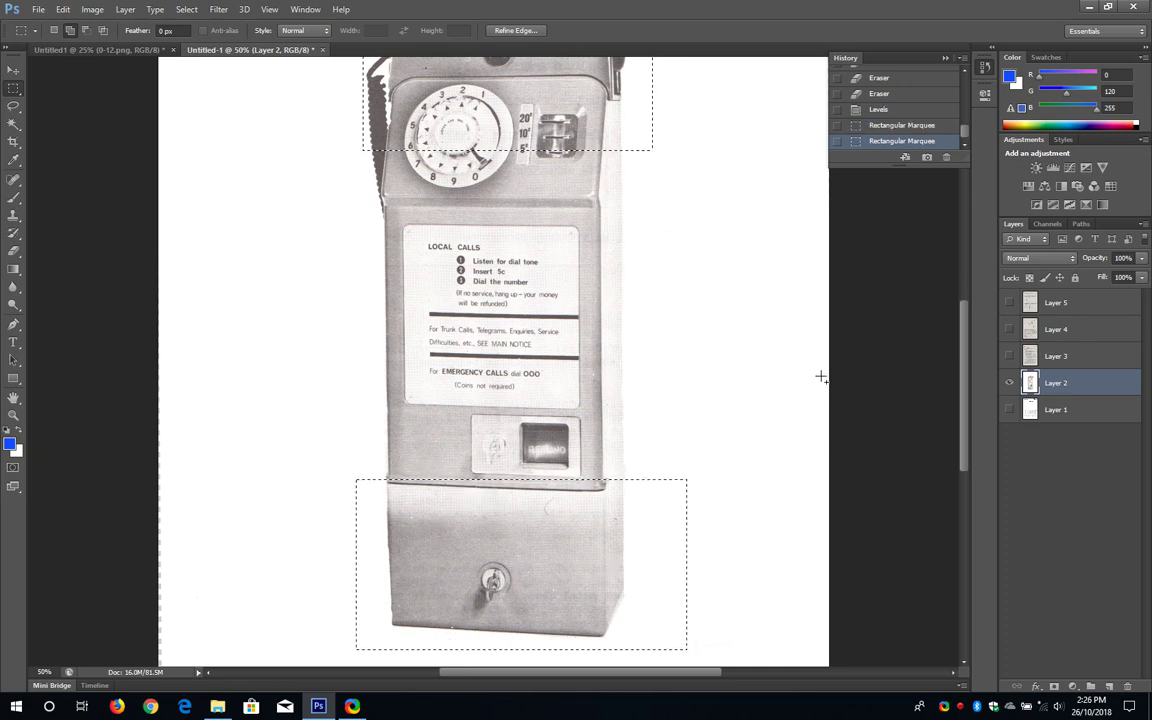
{"action": "key", "text": "ctrl+l"}
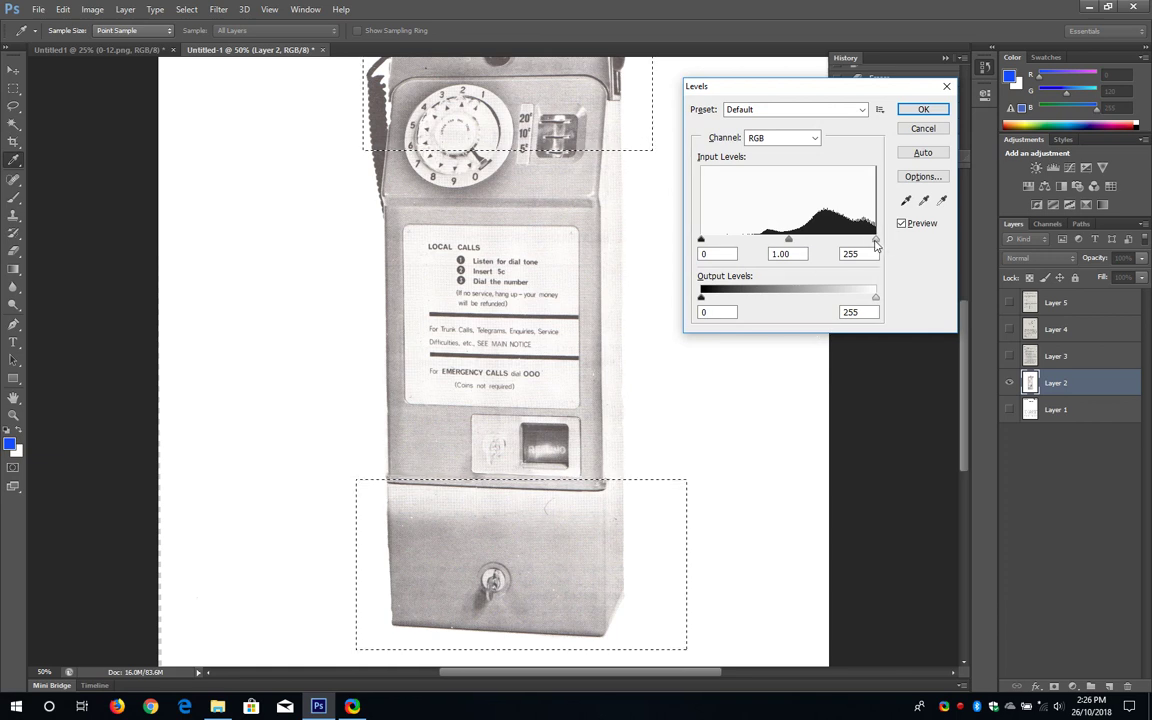
{"action": "left_click_drag", "start_coordinate": [876, 241], "coordinate": [838, 259]}
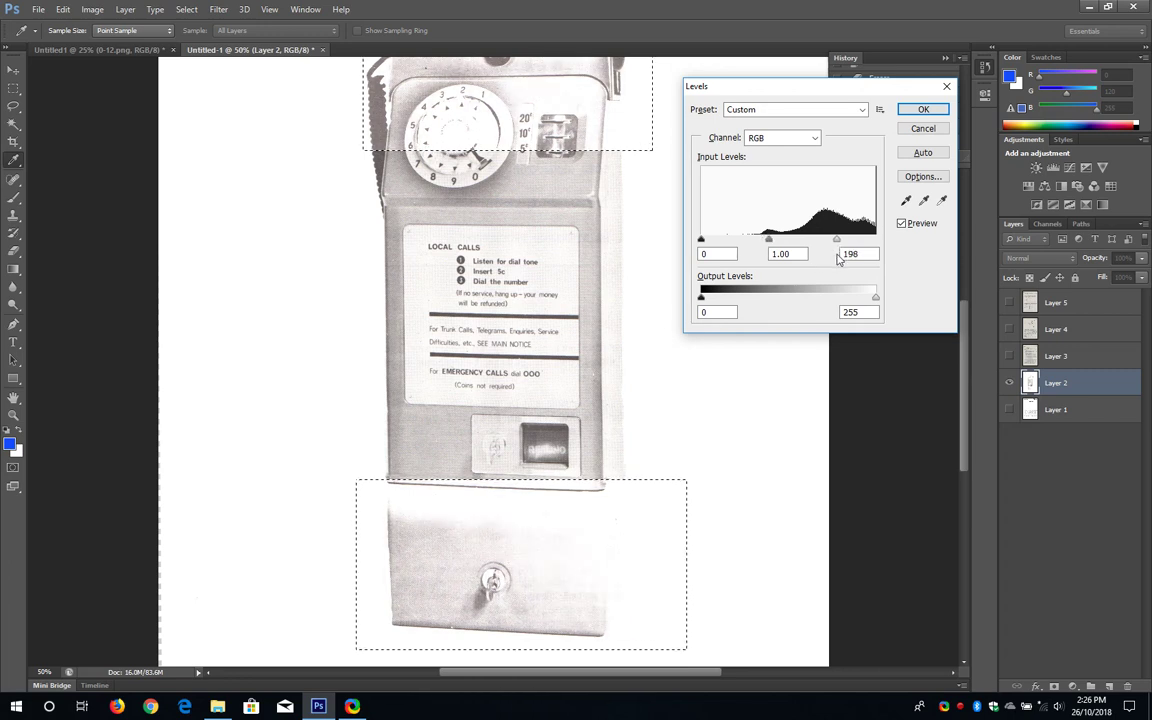
{"action": "left_click_drag", "start_coordinate": [838, 258], "coordinate": [899, 254]}
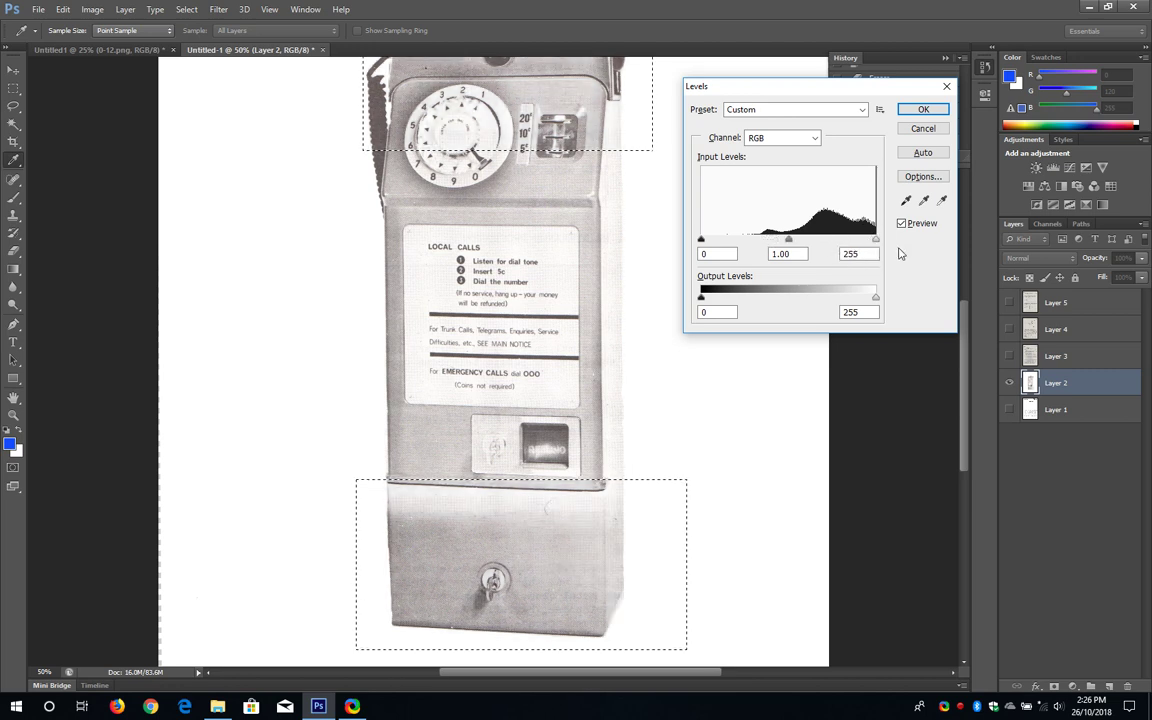
{"action": "left_click", "coordinate": [924, 130]}
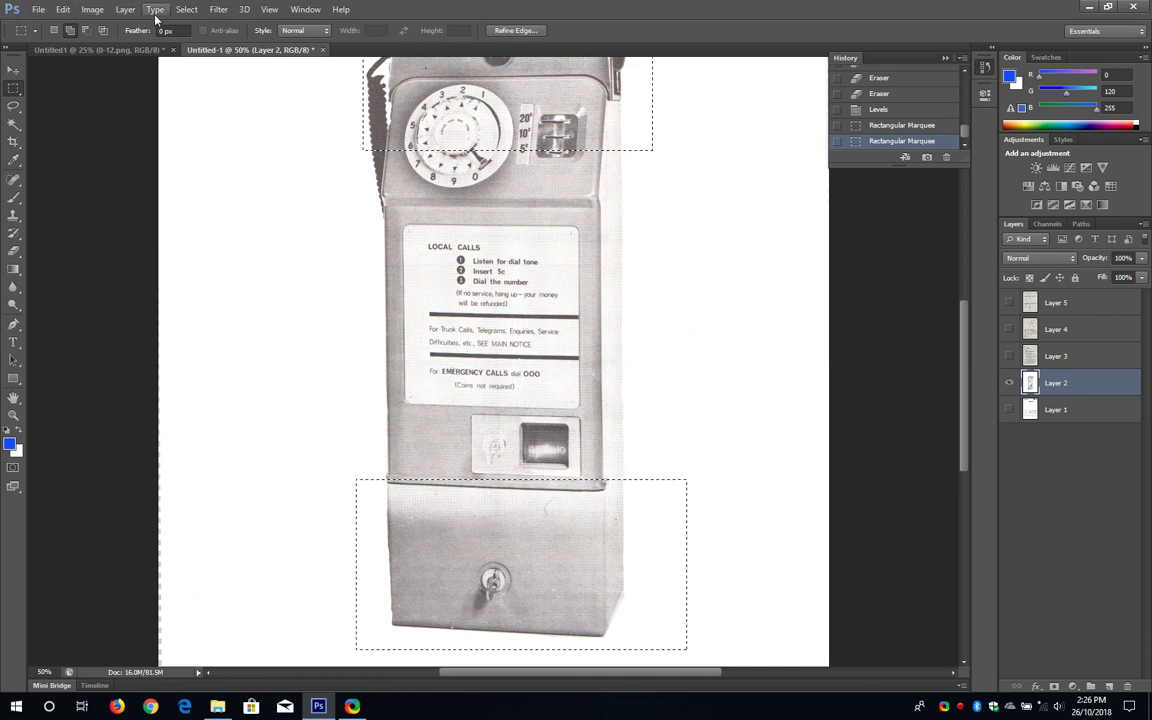
{"action": "left_click", "coordinate": [186, 9]}
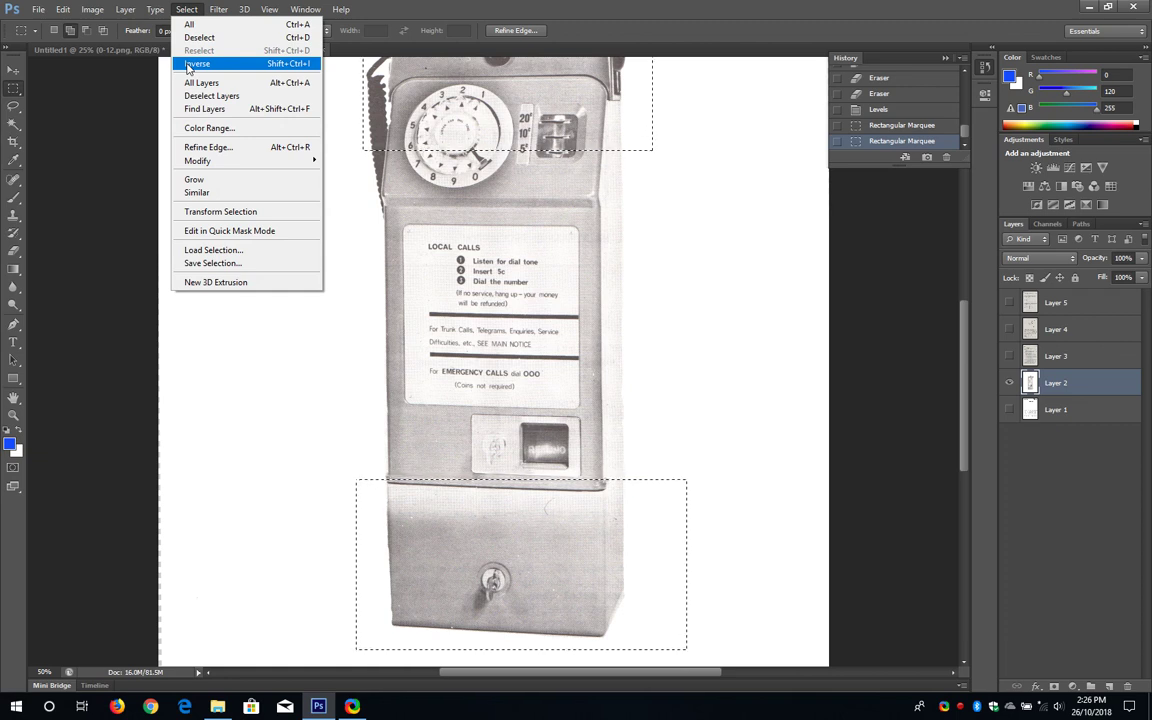
{"action": "left_click", "coordinate": [197, 63]}
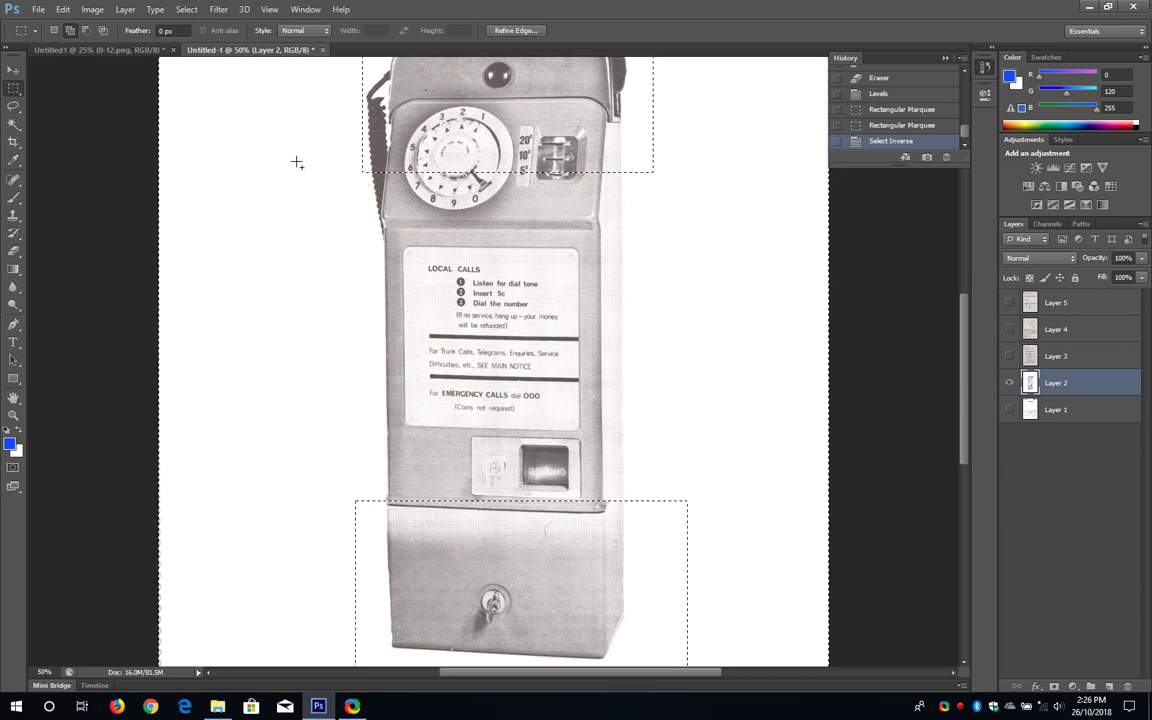
{"action": "key", "text": "ctrl+l"}
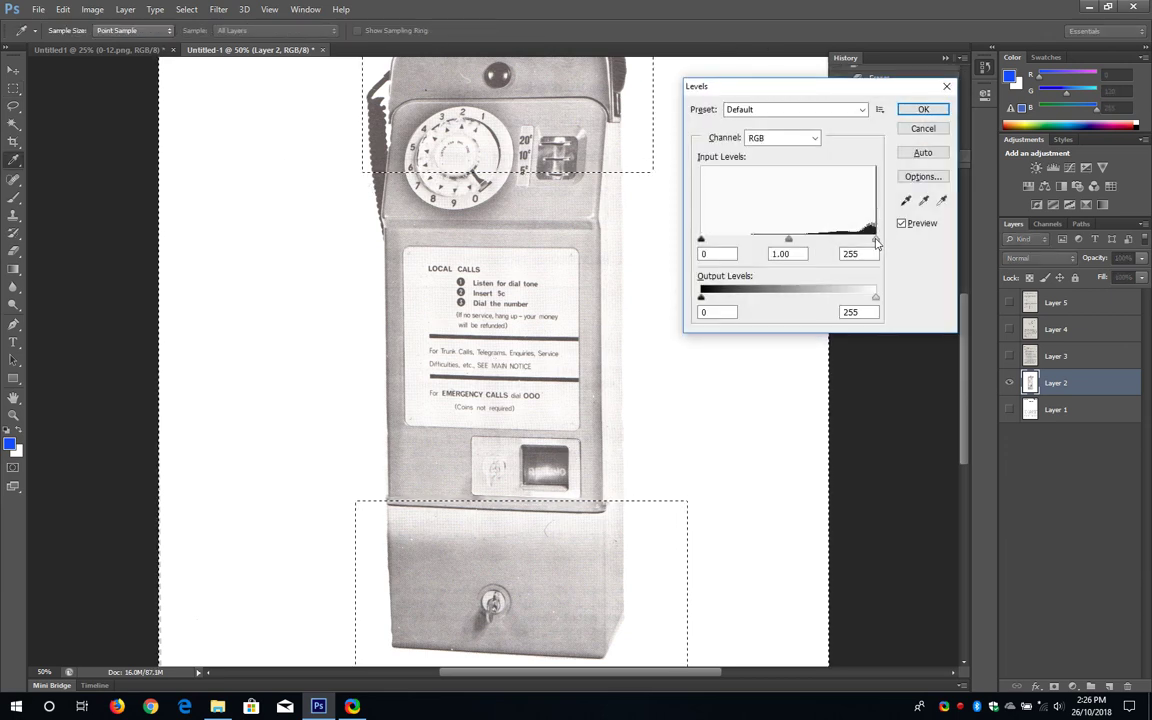
{"action": "mouse_move", "coordinate": [876, 243]}
{"action": "left_mouse_down"}
{"action": "mouse_move", "coordinate": [828, 245]}
{"action": "mouse_move", "coordinate": [880, 250]}
{"action": "mouse_move", "coordinate": [878, 260]}
{"action": "mouse_move", "coordinate": [800, 262]}
{"action": "mouse_move", "coordinate": [882, 257]}
{"action": "left_mouse_up"}
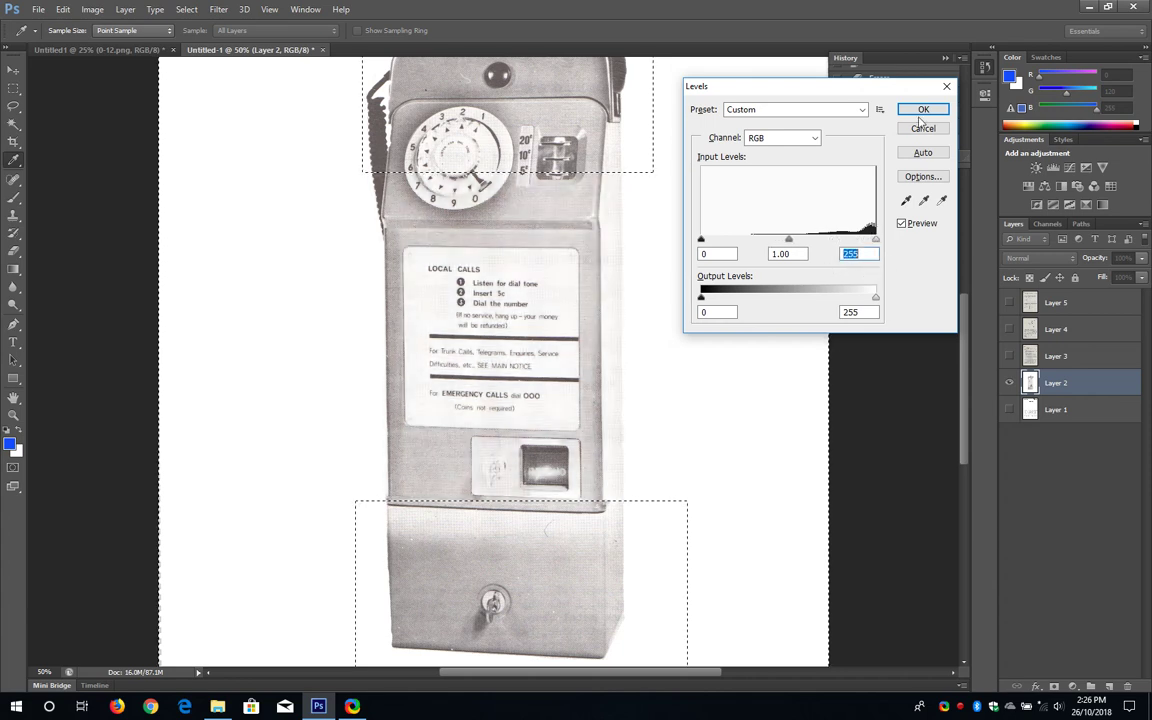
{"action": "left_click", "coordinate": [922, 128]}
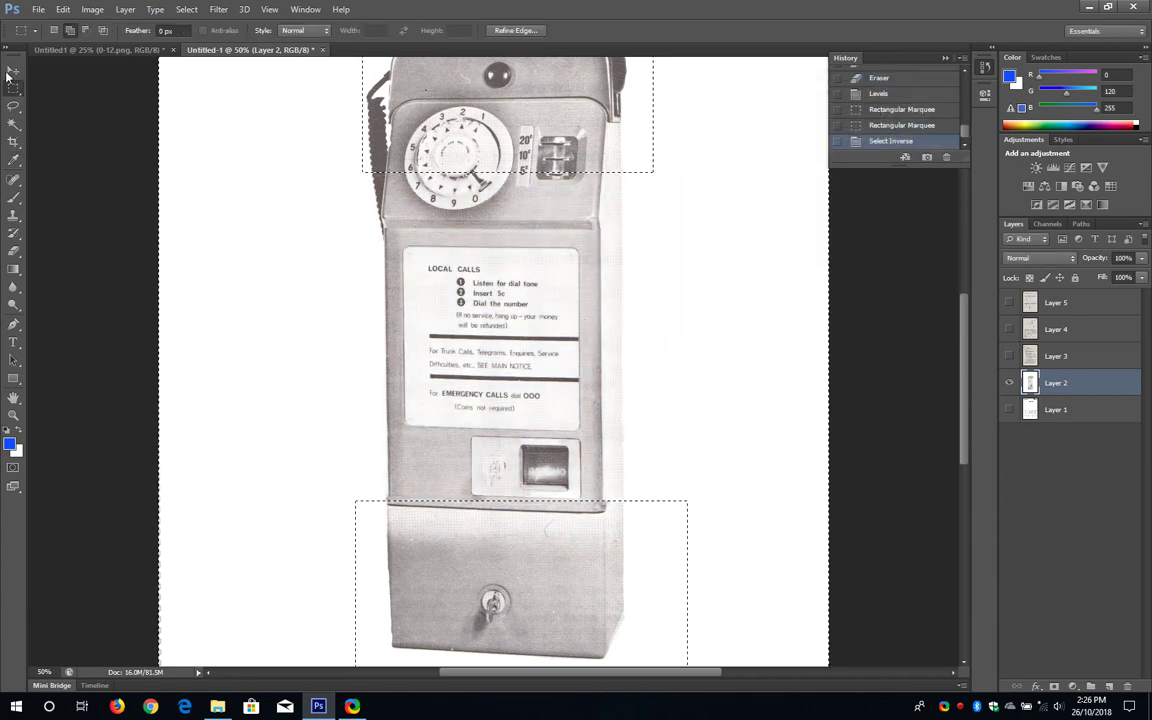
{"action": "left_click", "coordinate": [54, 30]}
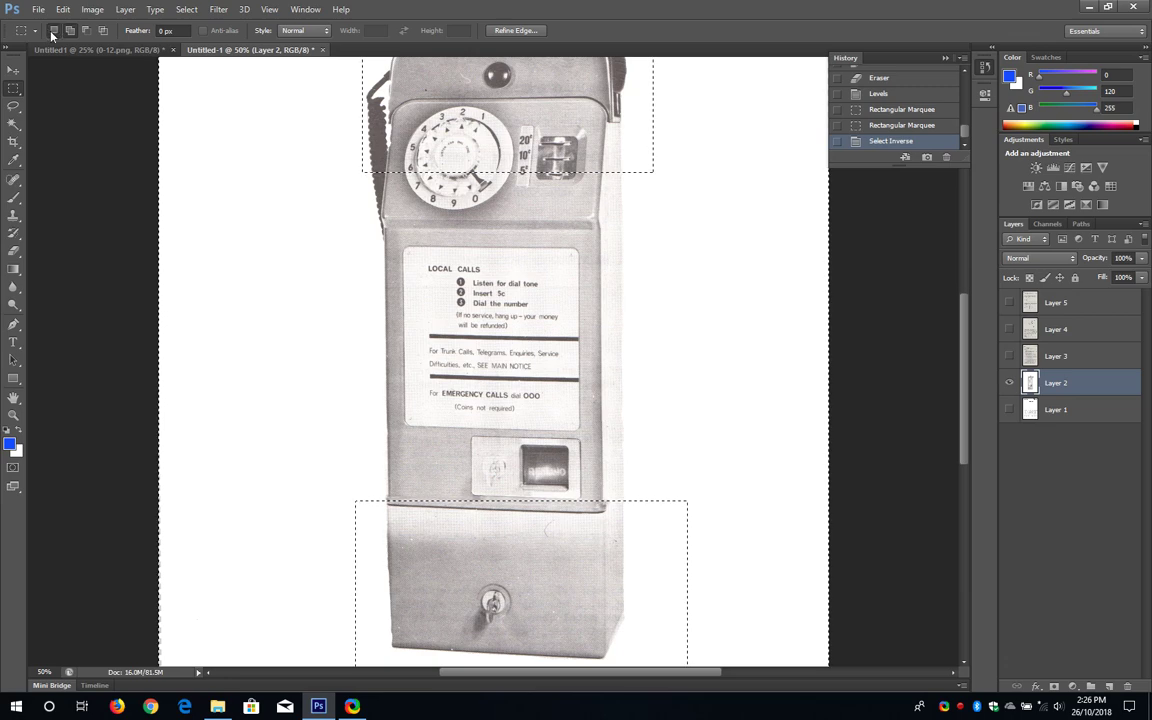
{"action": "left_click", "coordinate": [357, 298]}
{"action": "scroll", "coordinate": [324, 280], "scroll_direction": "up", "scroll_amount": 3}
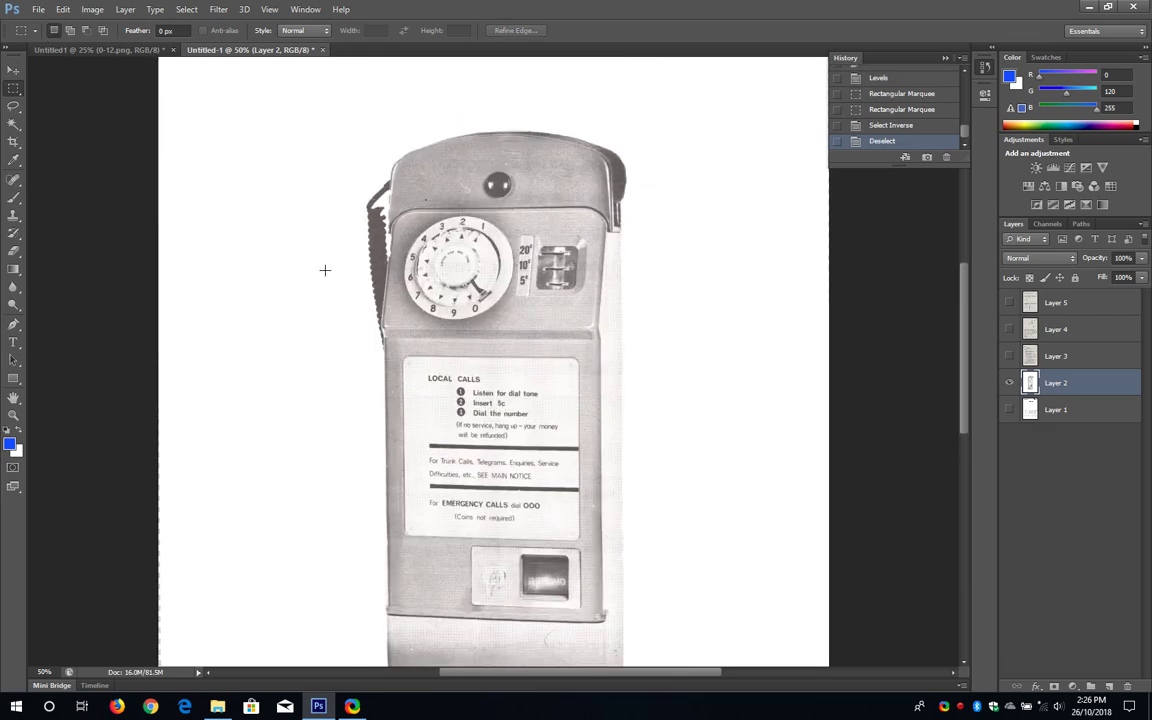
Step: At 25% zoom, marquee the payphone photo and invert the selection to the rest of the page
{"action": "scroll", "coordinate": [329, 275], "scroll_direction": "down", "scroll_amount": 5}
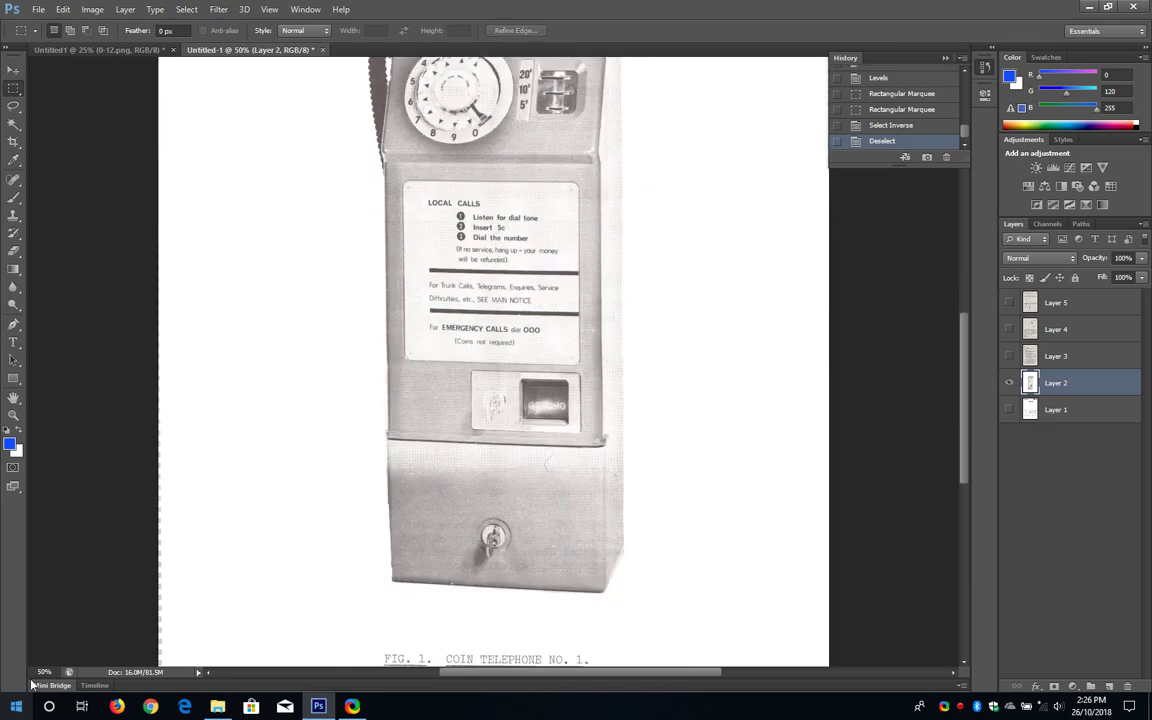
{"action": "left_click_drag", "start_coordinate": [55, 672], "coordinate": [22, 668]}
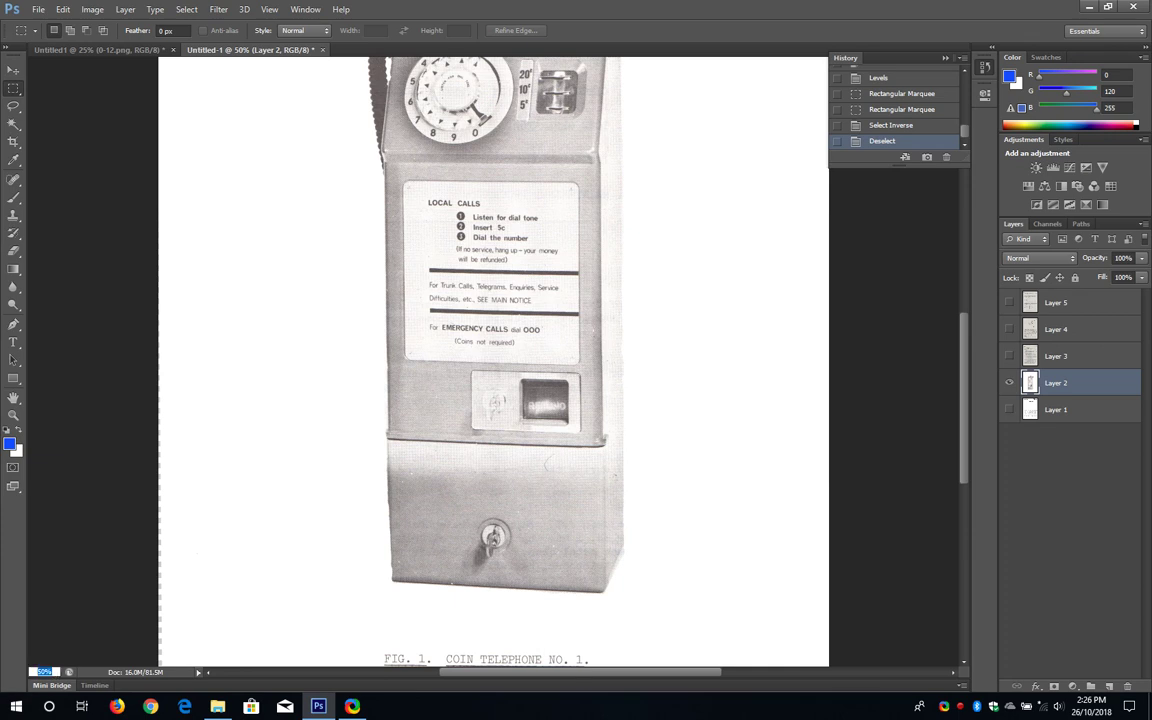
{"action": "type", "text": "25"}
{"action": "key", "text": "Return"}
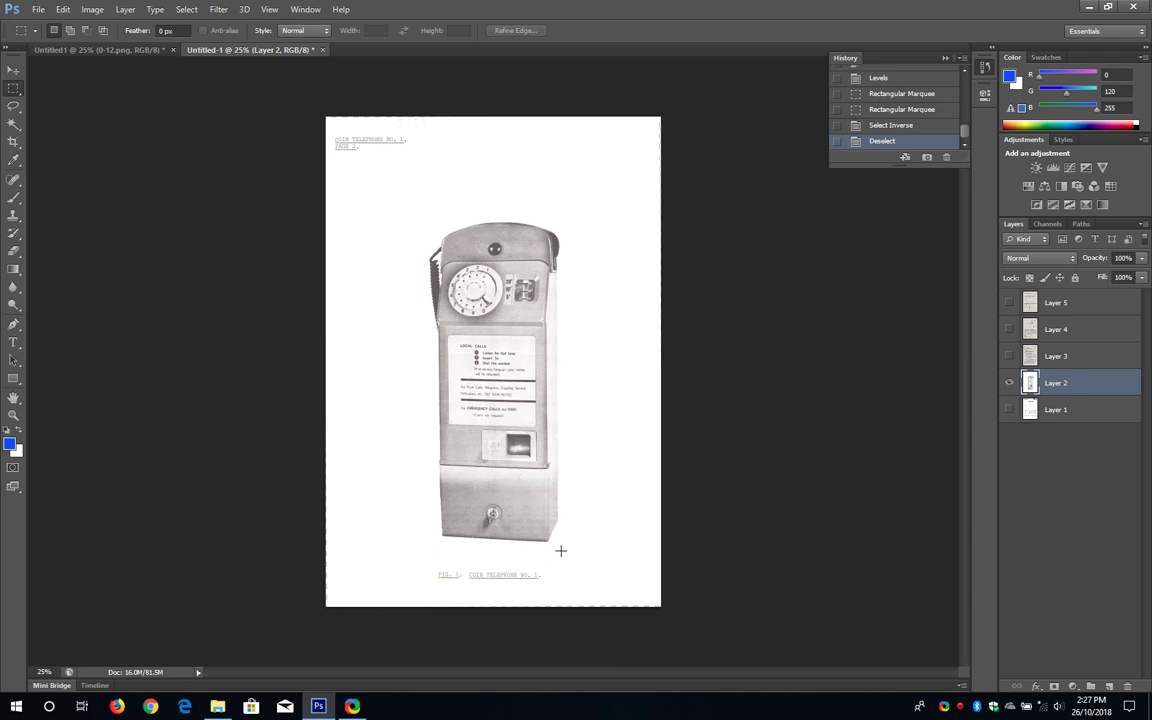
{"action": "left_click_drag", "start_coordinate": [563, 551], "coordinate": [425, 220]}
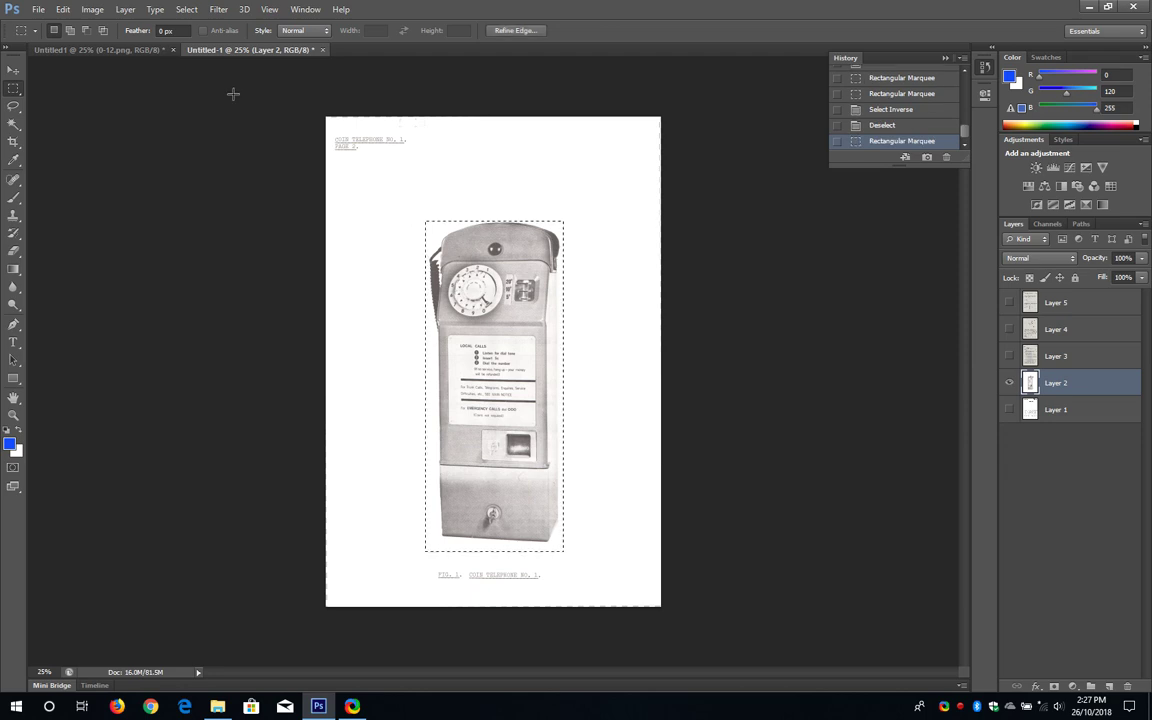
{"action": "left_click", "coordinate": [186, 10]}
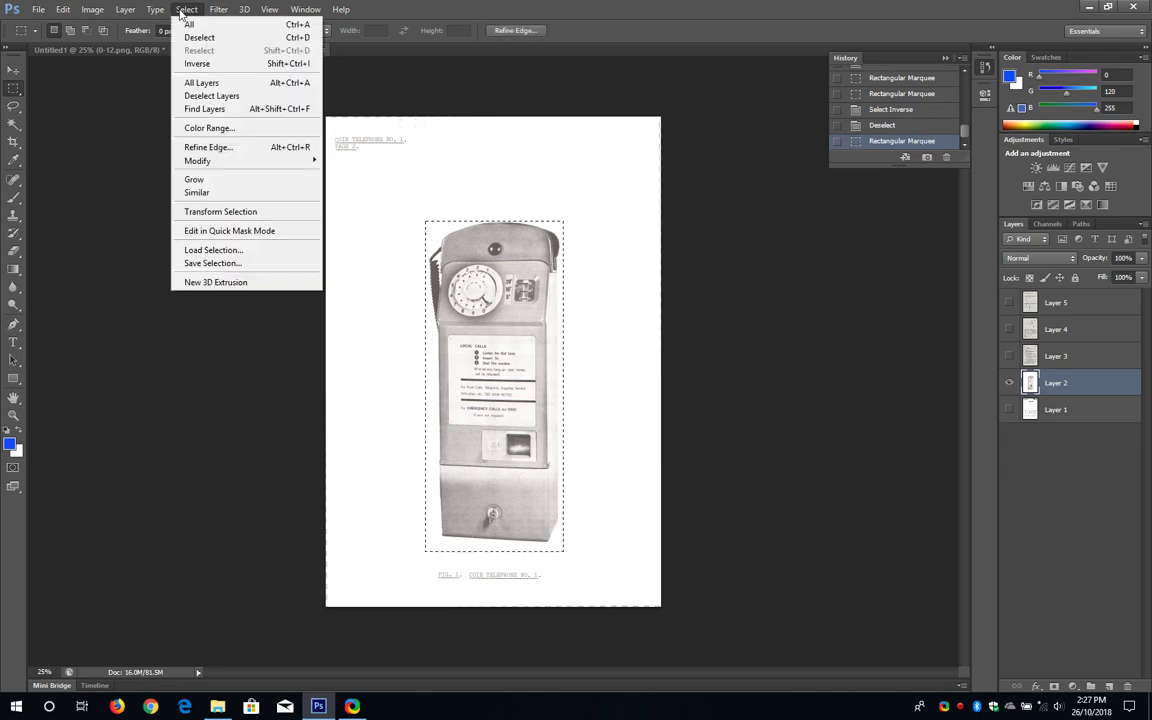
{"action": "left_click", "coordinate": [196, 64]}
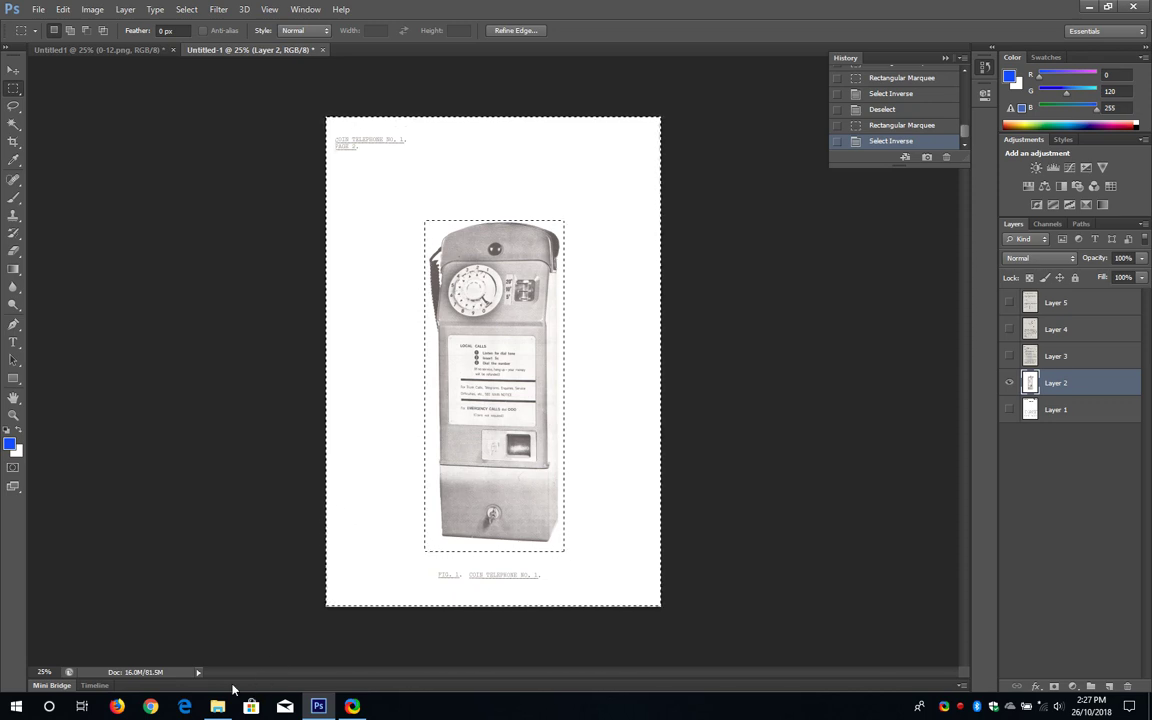
Step: Zoom back to 50% and bring up Levels for the selected area with Ctrl+L
{"action": "left_click", "coordinate": [40, 672]}
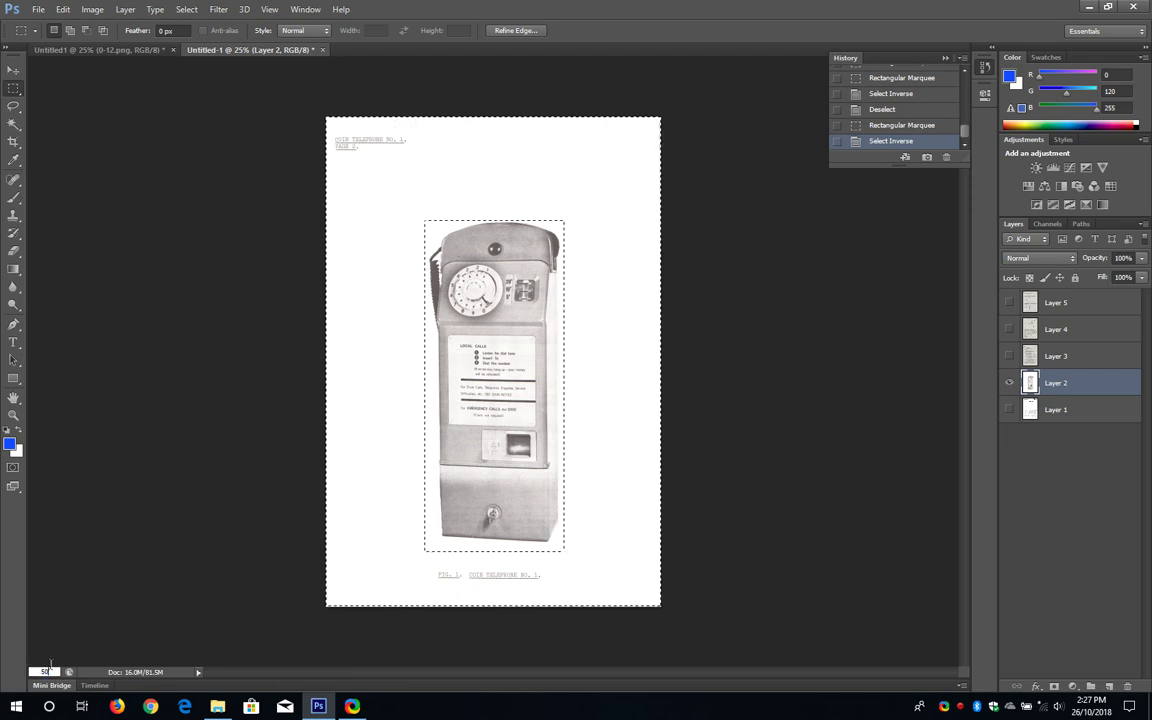
{"action": "type", "text": "50"}
{"action": "key", "text": "Return"}
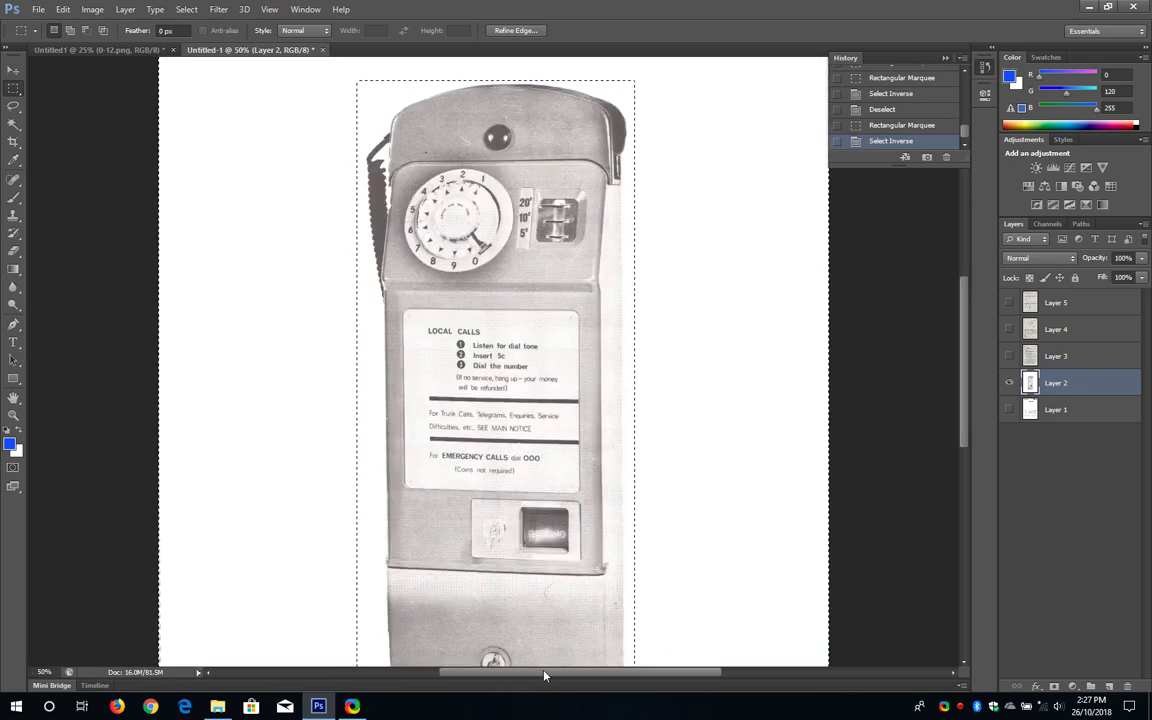
{"action": "key", "text": "i"}
{"action": "key", "text": "ctrl+l"}
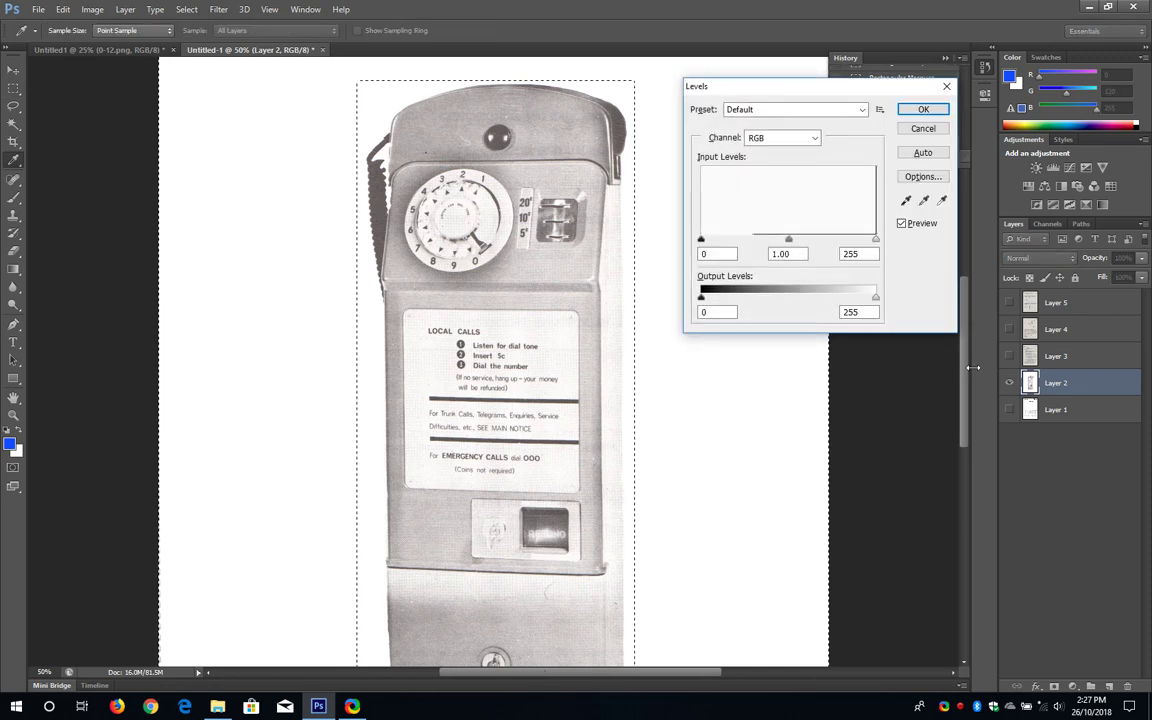
Step: Apply Levels with black input 60 around the payphone, then deselect
{"action": "scroll", "coordinate": [962, 338], "scroll_direction": "down", "scroll_amount": 2}
{"action": "scroll", "coordinate": [962, 338], "scroll_direction": "up", "scroll_amount": 5}
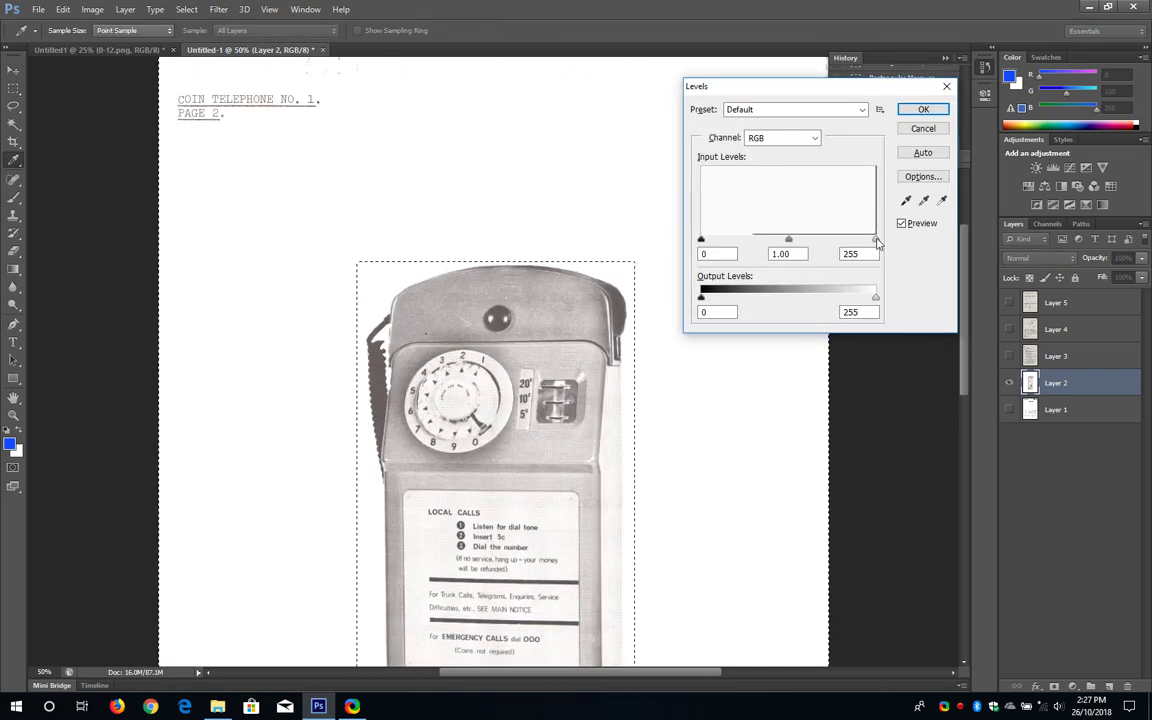
{"action": "mouse_move", "coordinate": [875, 240]}
{"action": "left_mouse_down"}
{"action": "mouse_move", "coordinate": [850, 242]}
{"action": "mouse_move", "coordinate": [892, 239]}
{"action": "left_mouse_up"}
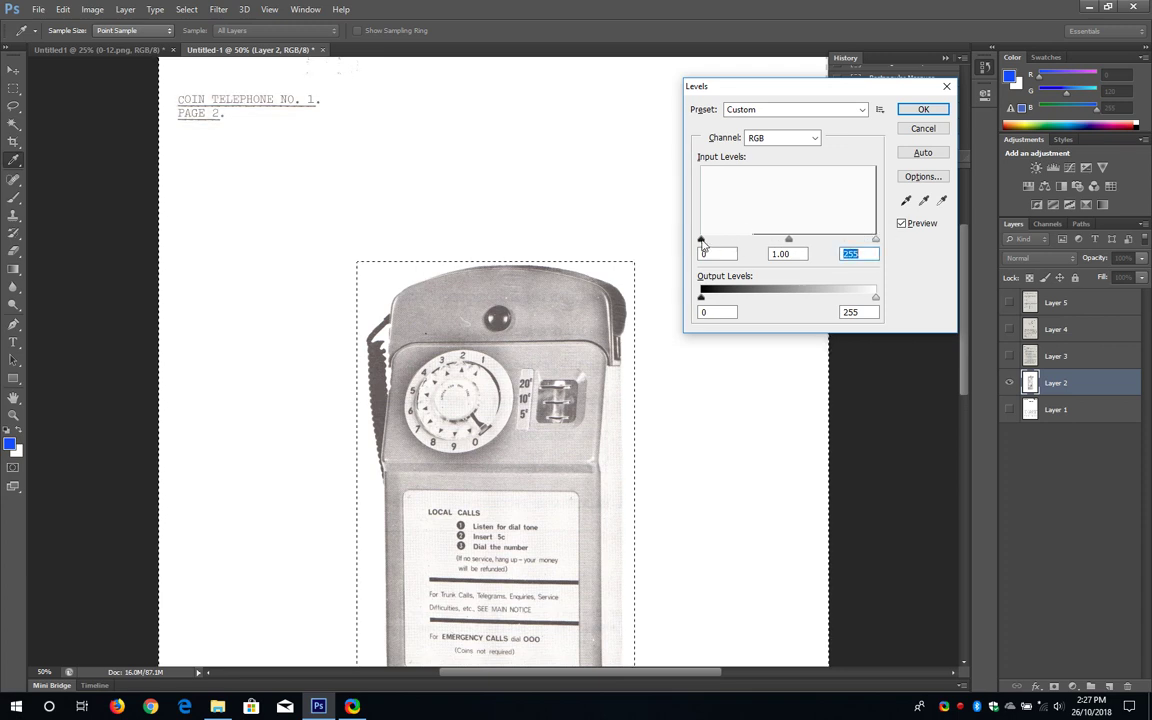
{"action": "left_click_drag", "start_coordinate": [703, 245], "coordinate": [759, 243]}
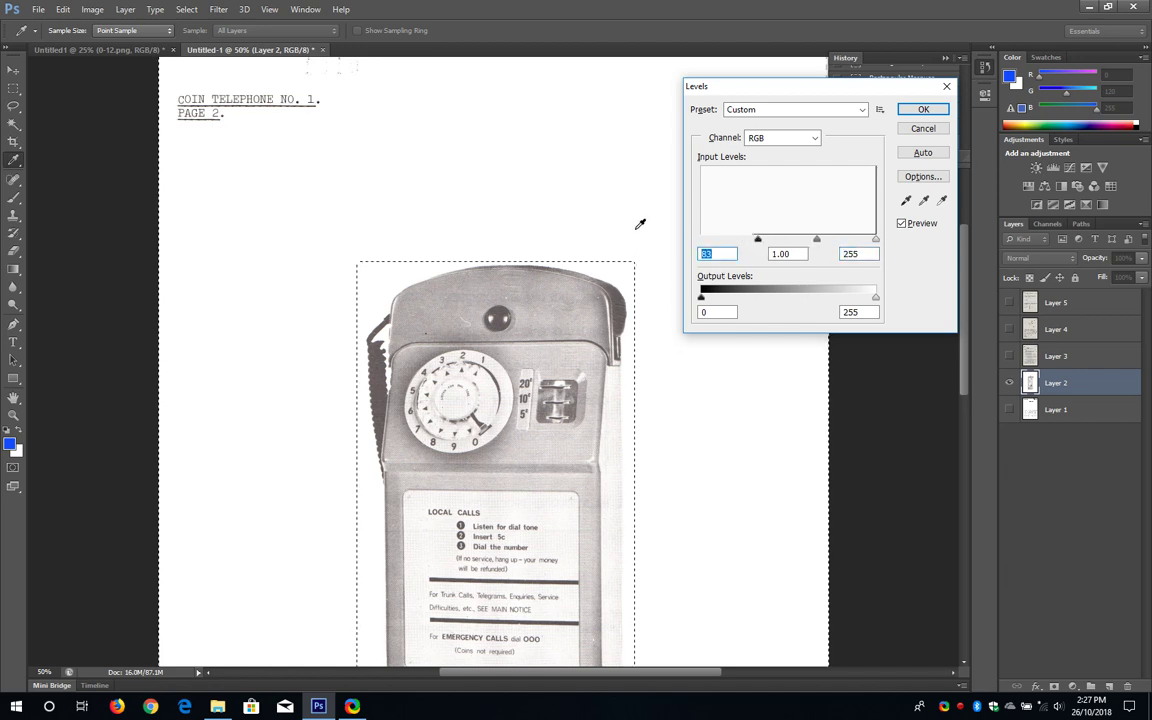
{"action": "type", "text": "60"}
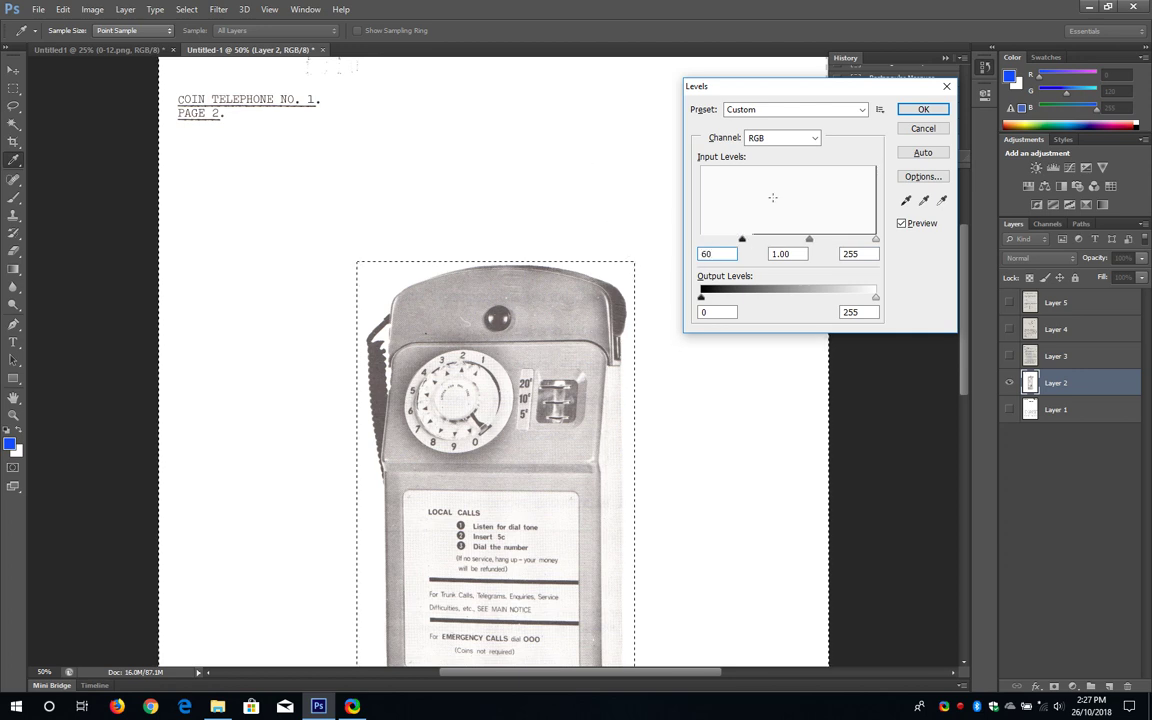
{"action": "left_click", "coordinate": [918, 110]}
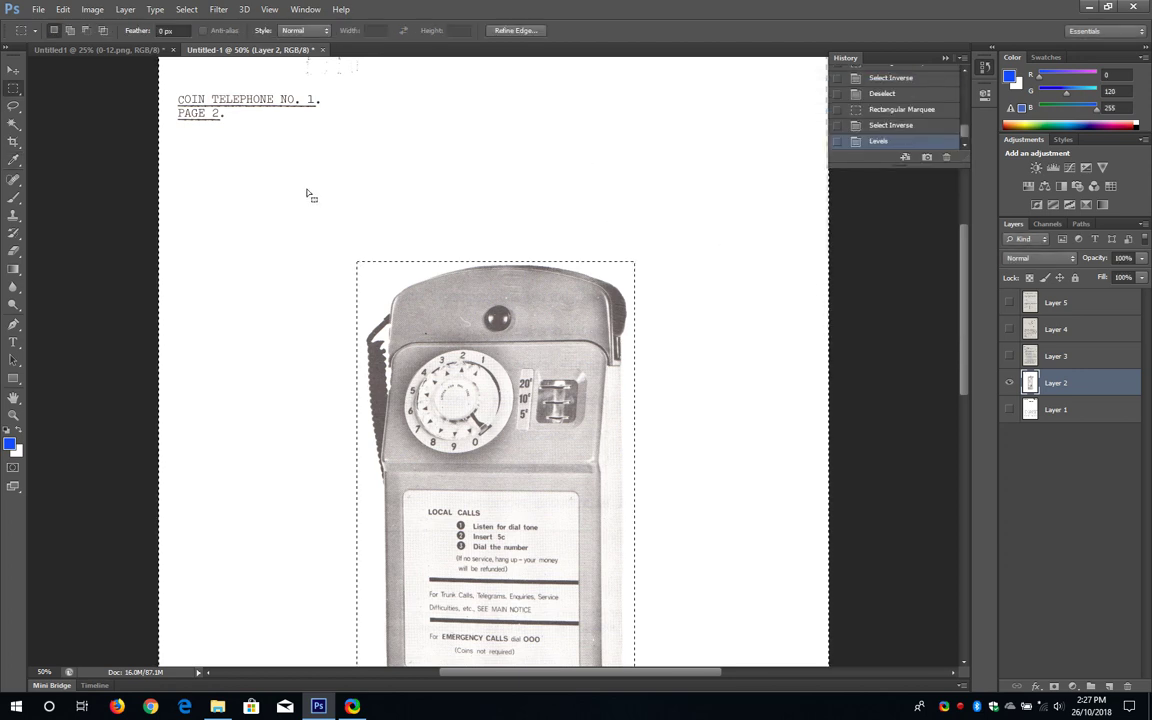
{"action": "left_click", "coordinate": [238, 281]}
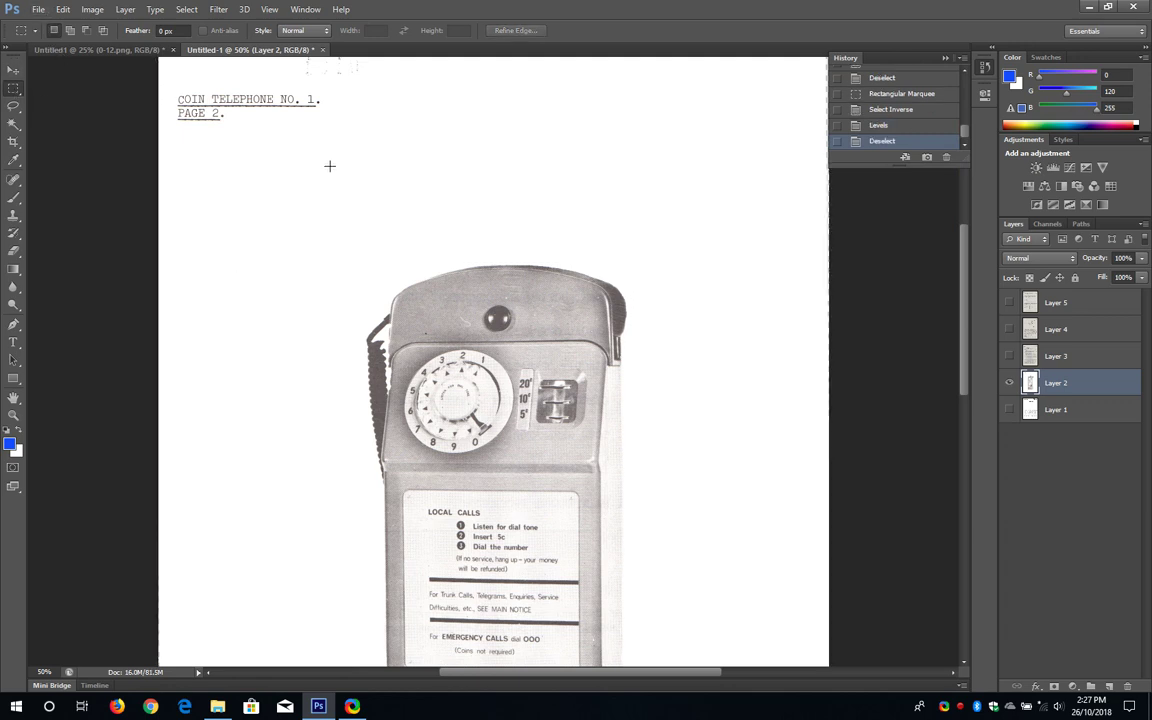
{"action": "scroll", "coordinate": [285, 201], "scroll_direction": "up", "scroll_amount": 1}
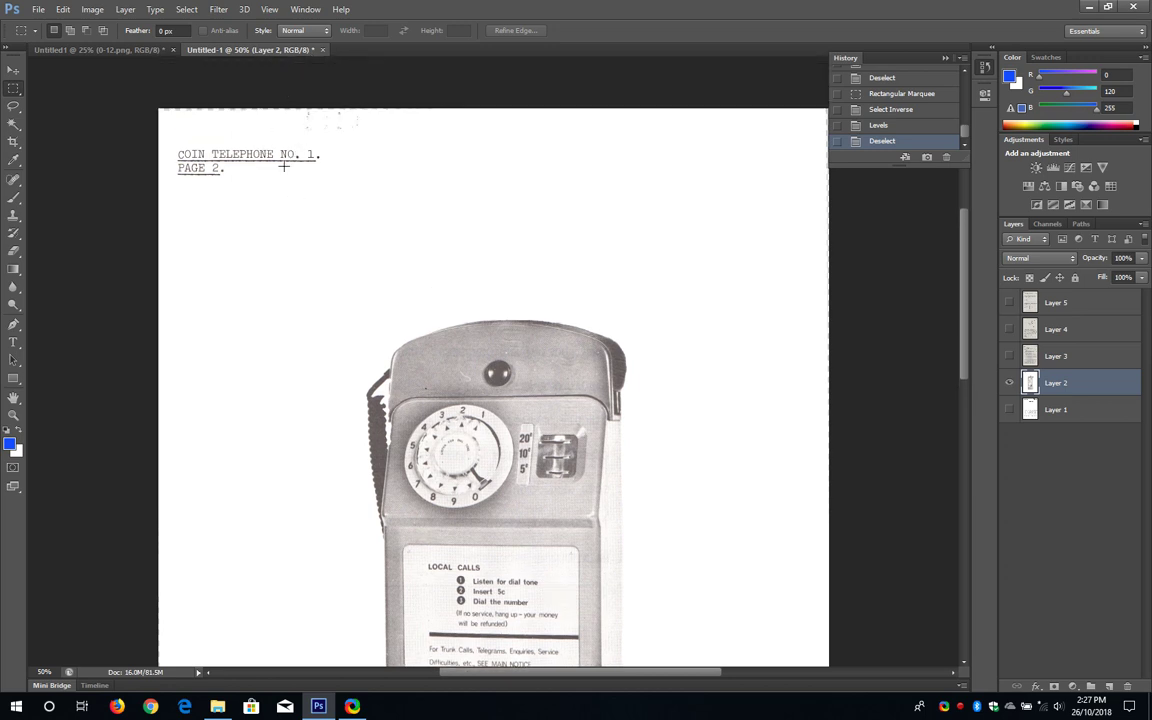
Step: Erase the stray specks along the top edge of Layer 2's telephone page
{"action": "key", "text": "e"}
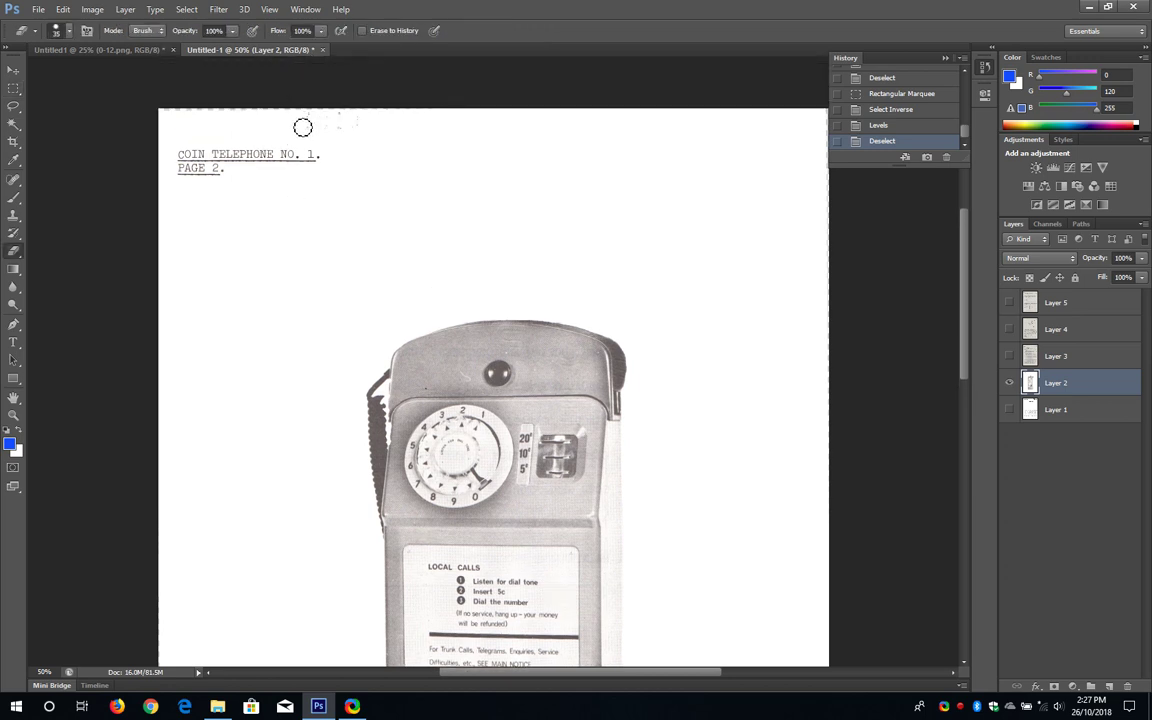
{"action": "mouse_move", "coordinate": [303, 127]}
{"action": "left_mouse_down"}
{"action": "mouse_move", "coordinate": [365, 129]}
{"action": "mouse_move", "coordinate": [283, 118]}
{"action": "mouse_move", "coordinate": [357, 117]}
{"action": "left_mouse_up"}
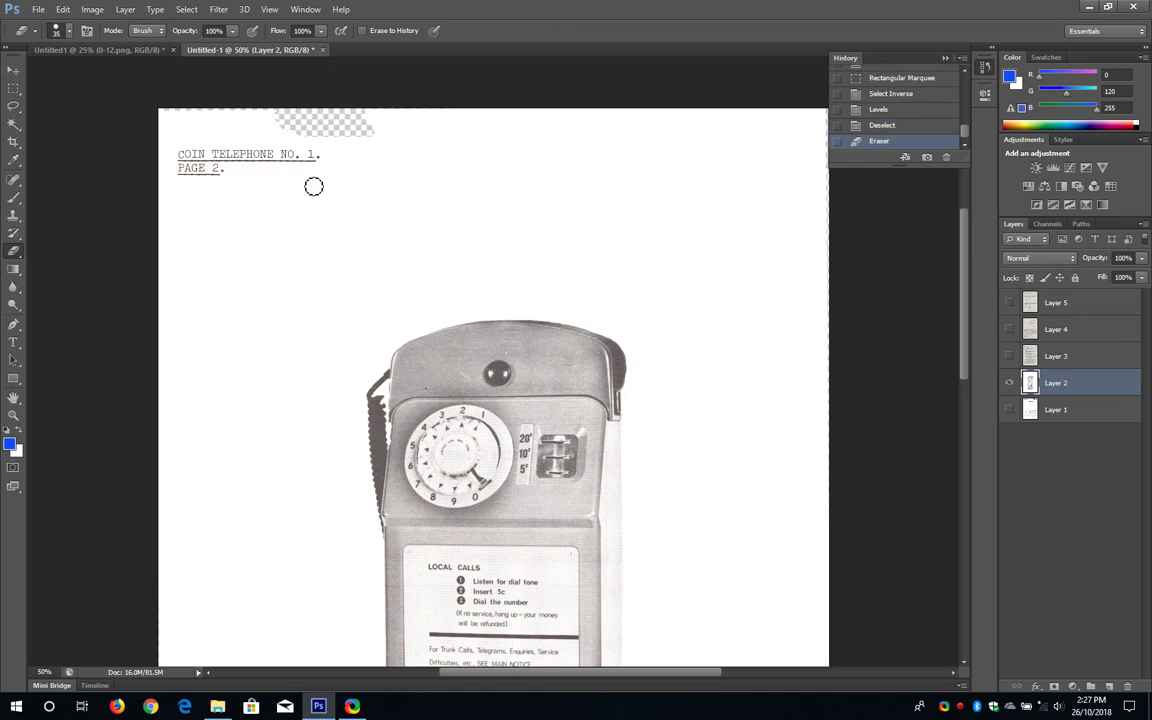
{"action": "scroll", "coordinate": [316, 300], "scroll_direction": "down", "scroll_amount": 8}
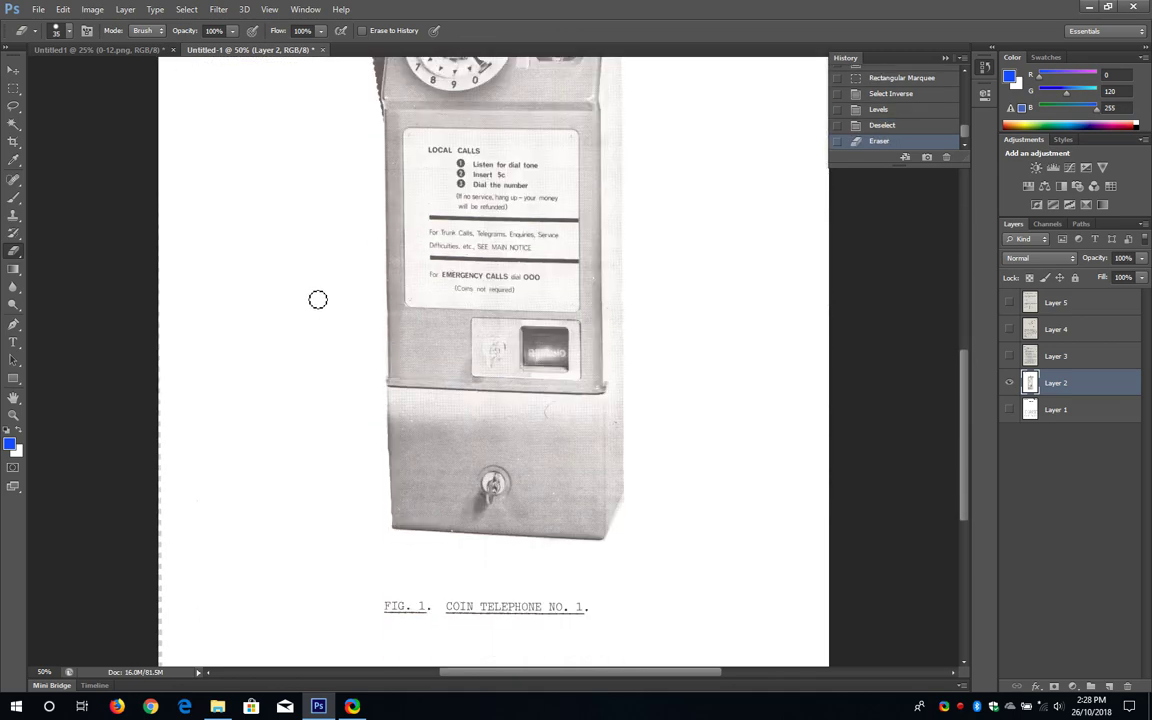
{"action": "scroll", "coordinate": [317, 300], "scroll_direction": "down", "scroll_amount": 3}
{"action": "scroll", "coordinate": [318, 298], "scroll_direction": "up", "scroll_amount": 3}
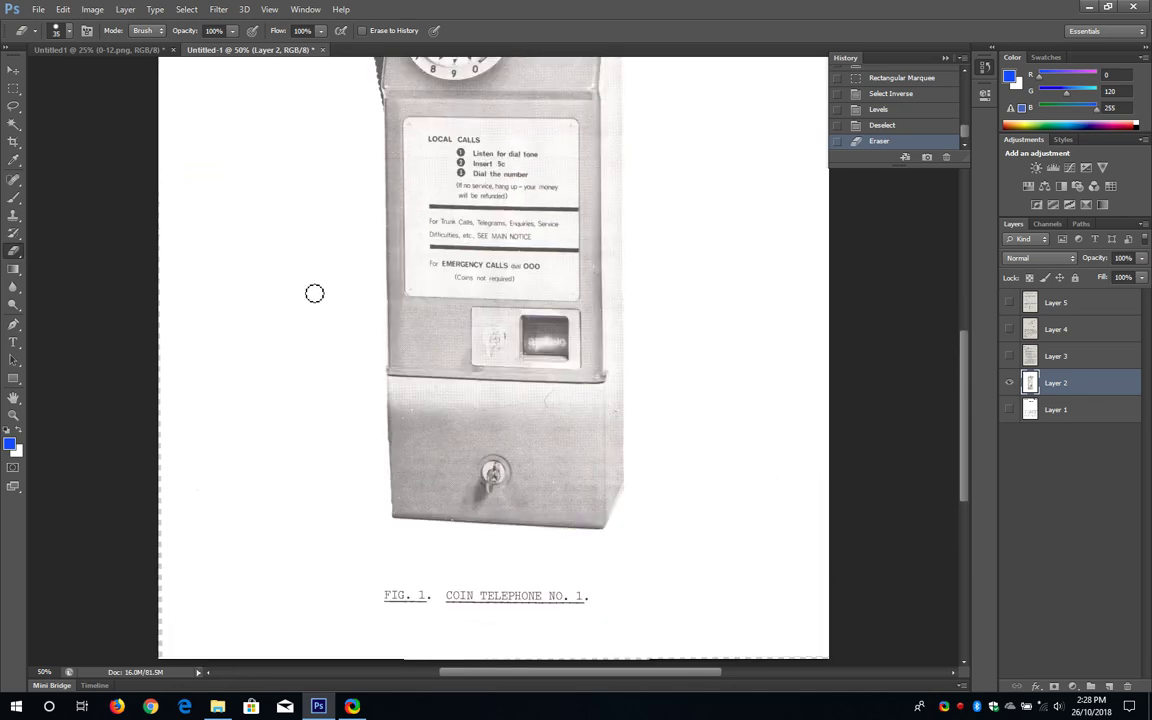
{"action": "scroll", "coordinate": [314, 293], "scroll_direction": "up", "scroll_amount": 4}
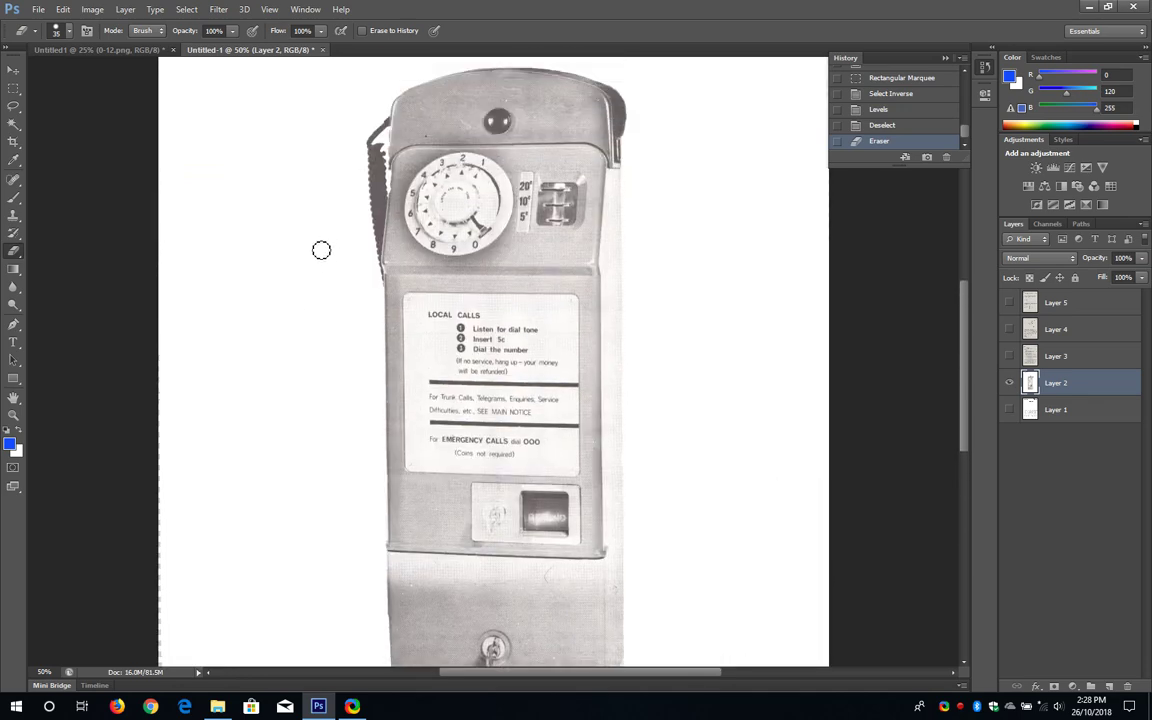
{"action": "scroll", "coordinate": [323, 254], "scroll_direction": "up", "scroll_amount": 2}
{"action": "scroll", "coordinate": [323, 258], "scroll_direction": "up", "scroll_amount": 2}
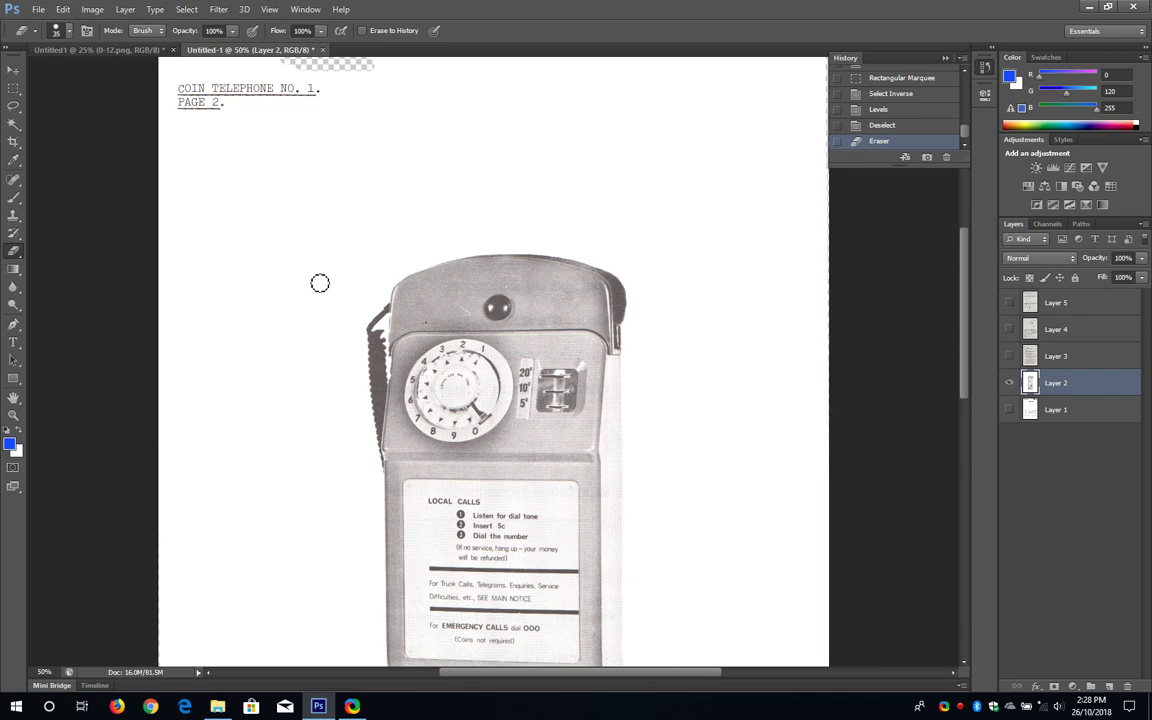
Step: Hide Layer 2 and show Layer 3's Facilities page, scrolling through it
{"action": "left_click", "coordinate": [1010, 384]}
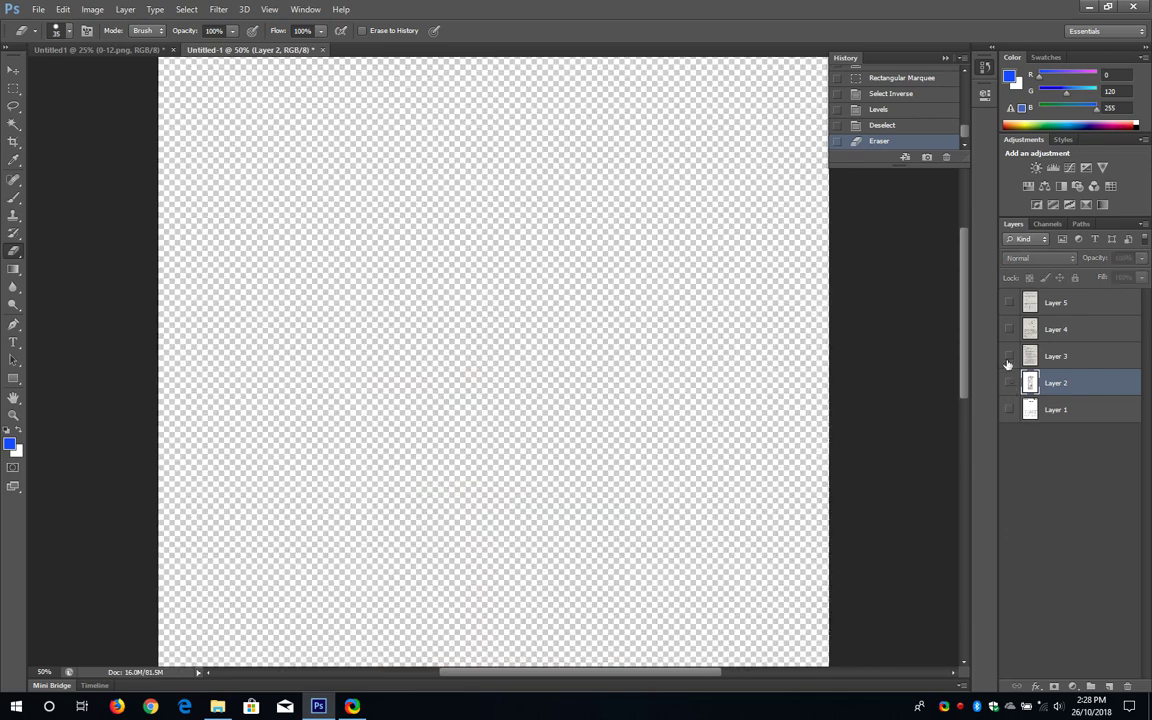
{"action": "left_click", "coordinate": [1009, 356]}
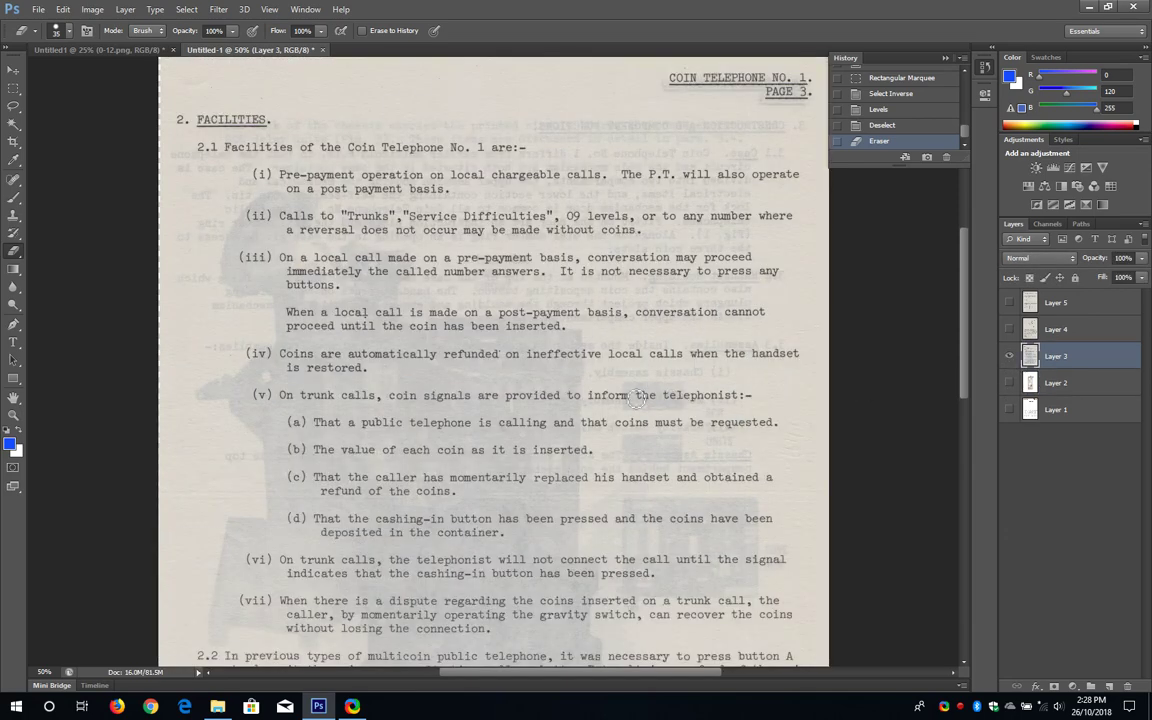
{"action": "scroll", "coordinate": [644, 367], "scroll_direction": "down", "scroll_amount": 7}
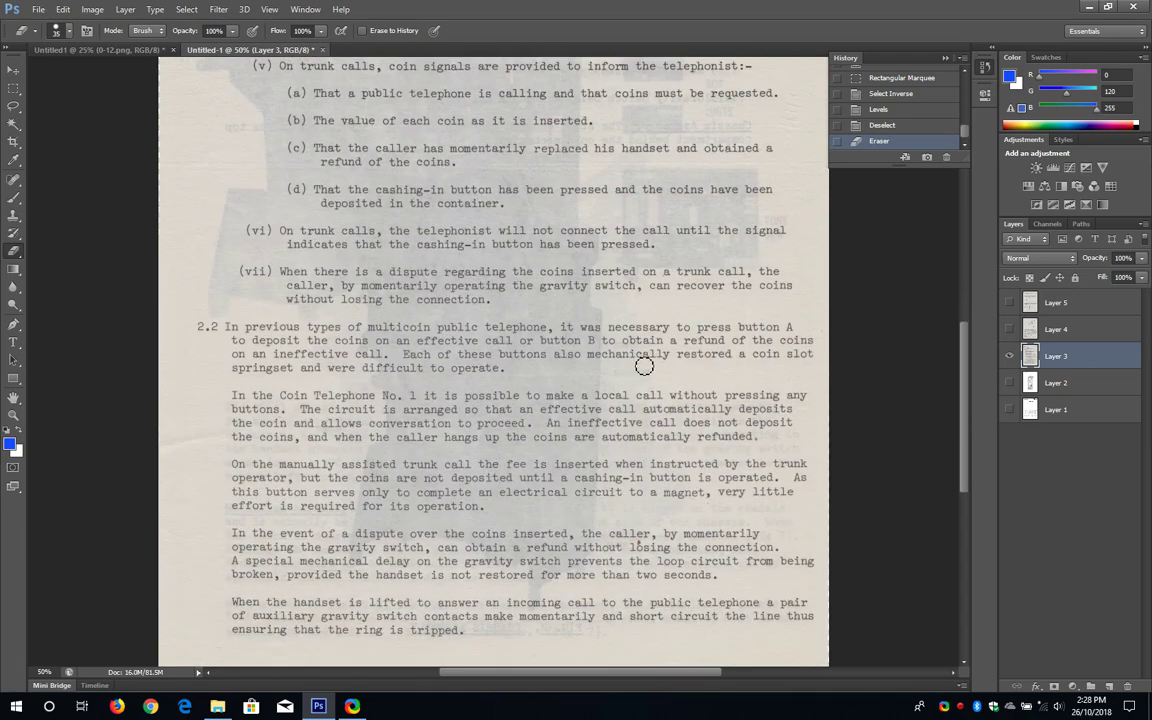
{"action": "scroll", "coordinate": [644, 367], "scroll_direction": "down", "scroll_amount": 2}
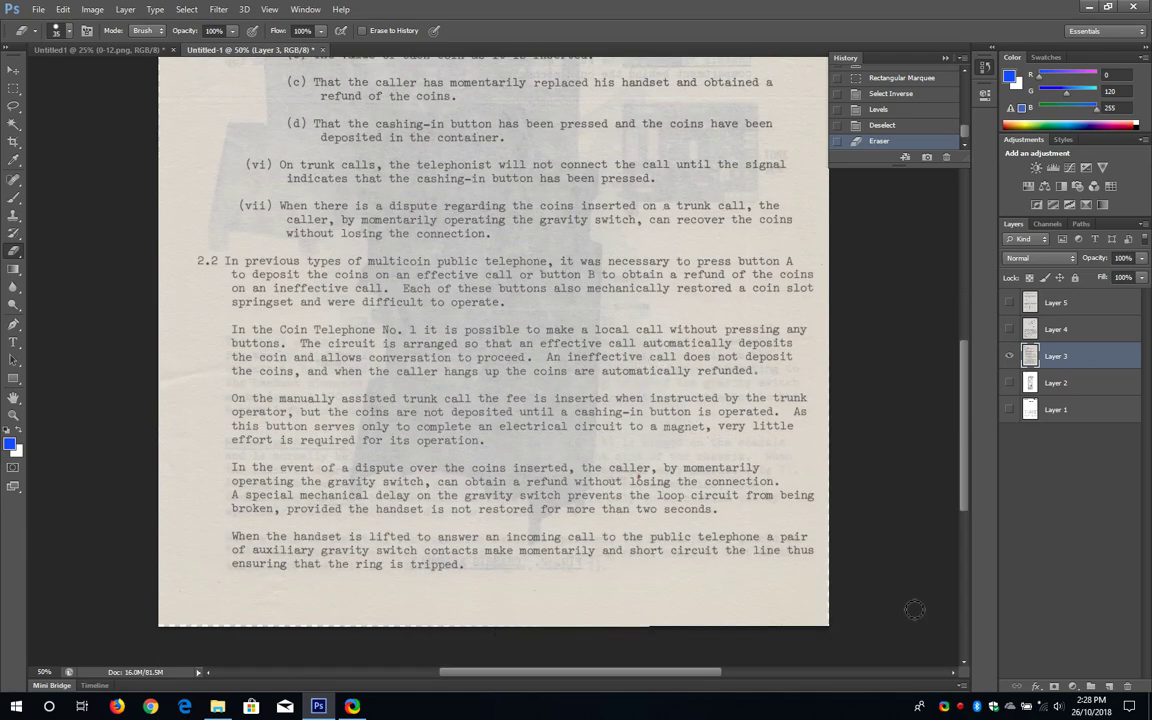
{"action": "scroll", "coordinate": [968, 405], "scroll_direction": "up", "scroll_amount": 3}
{"action": "left_click_drag", "start_coordinate": [968, 405], "coordinate": [970, 368]}
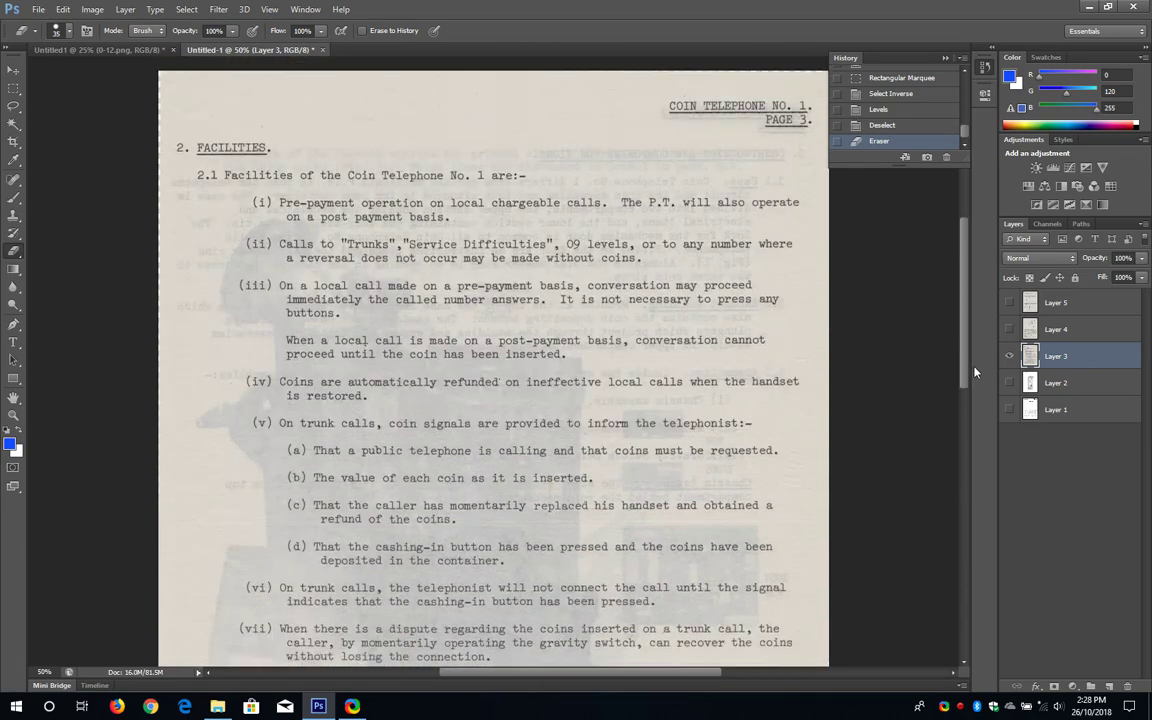
{"action": "scroll", "coordinate": [898, 500], "scroll_direction": "down", "scroll_amount": 1}
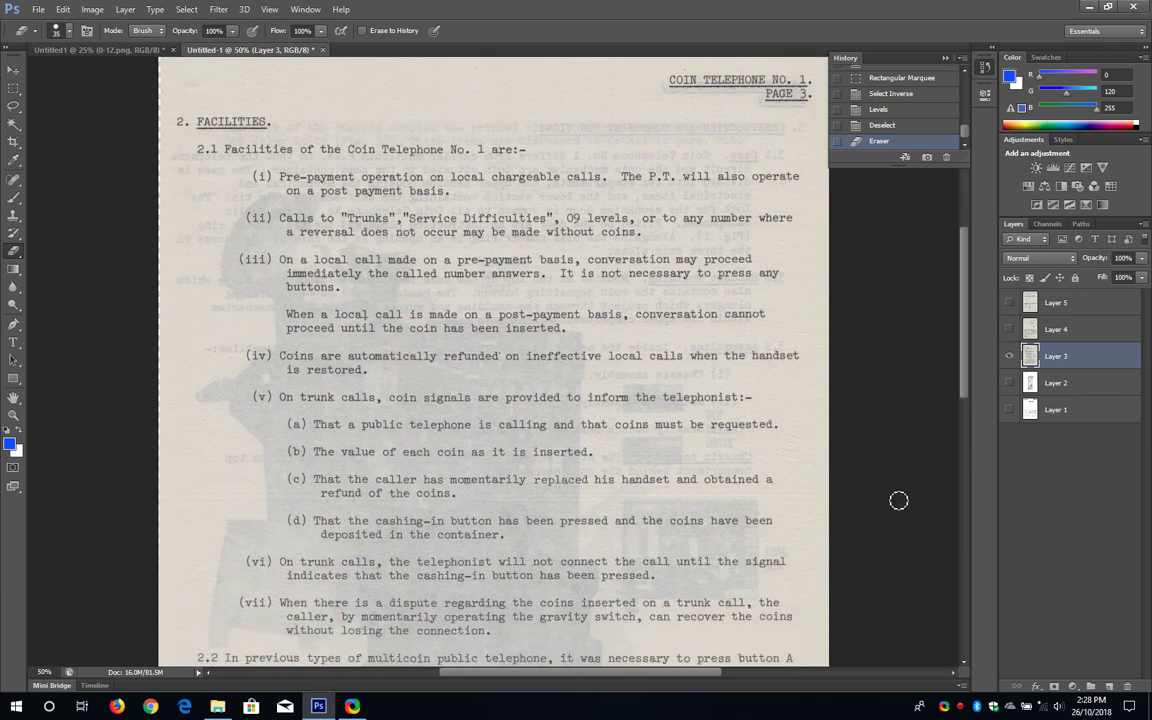
Step: Apply Levels to Layer 3 with white input 175 and black input 60
{"action": "key", "text": "ctrl+l"}
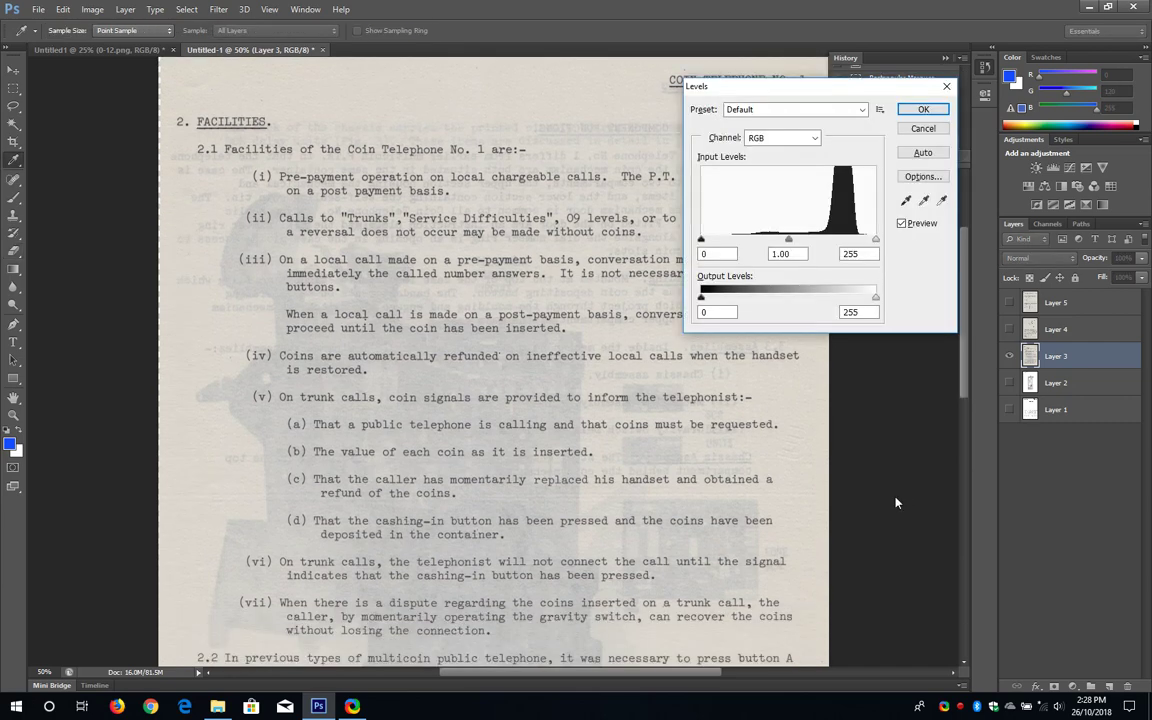
{"action": "double_click", "coordinate": [861, 254]}
{"action": "key", "text": "BackSpace"}
{"action": "type", "text": "175"}
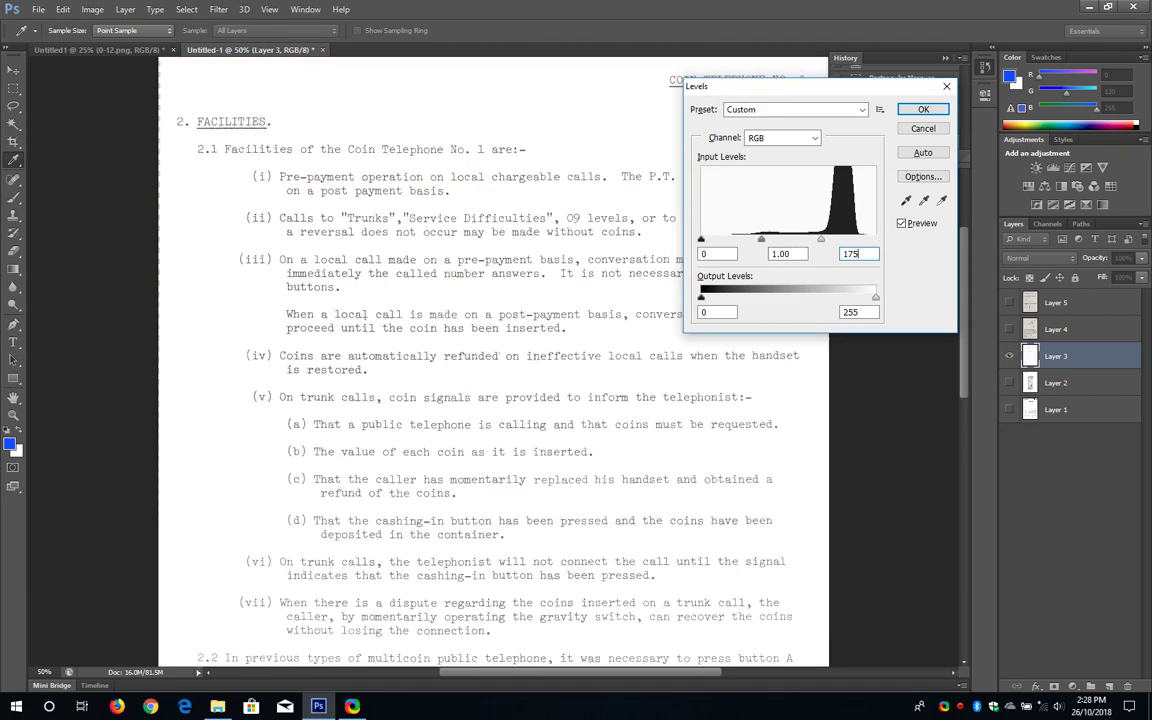
{"action": "key", "text": "Tab"}
{"action": "key", "text": "Tab"}
{"action": "key", "text": "Tab"}
{"action": "type", "text": "60"}
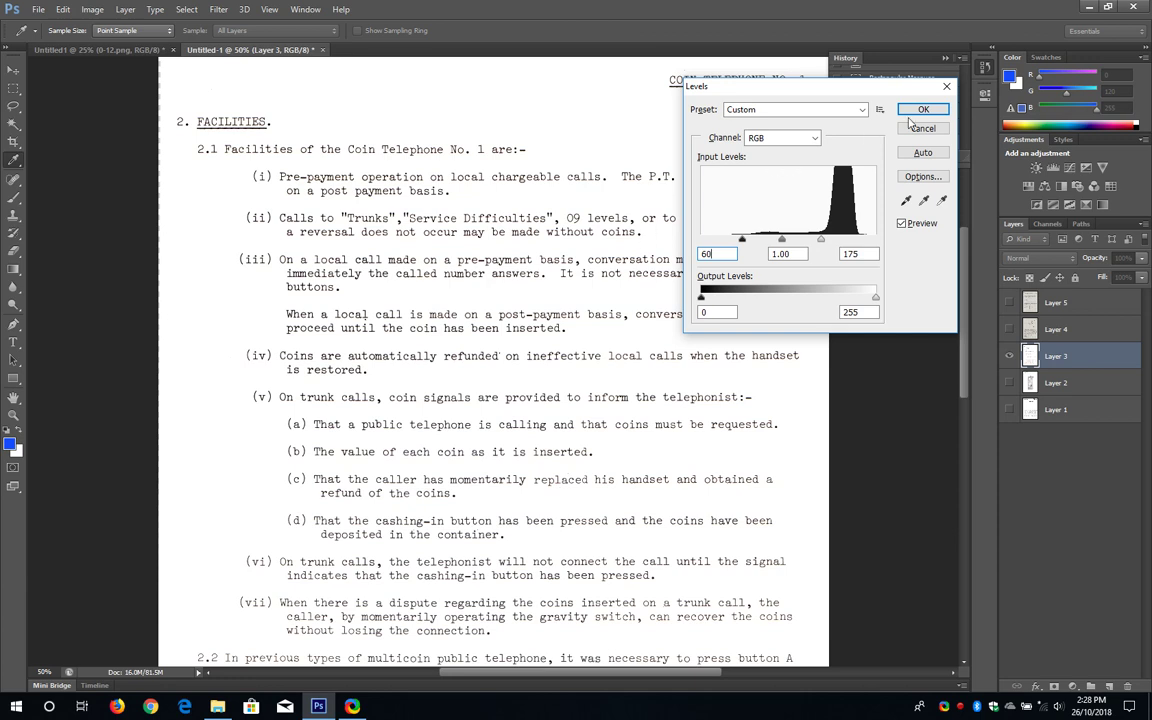
{"action": "left_click", "coordinate": [920, 110]}
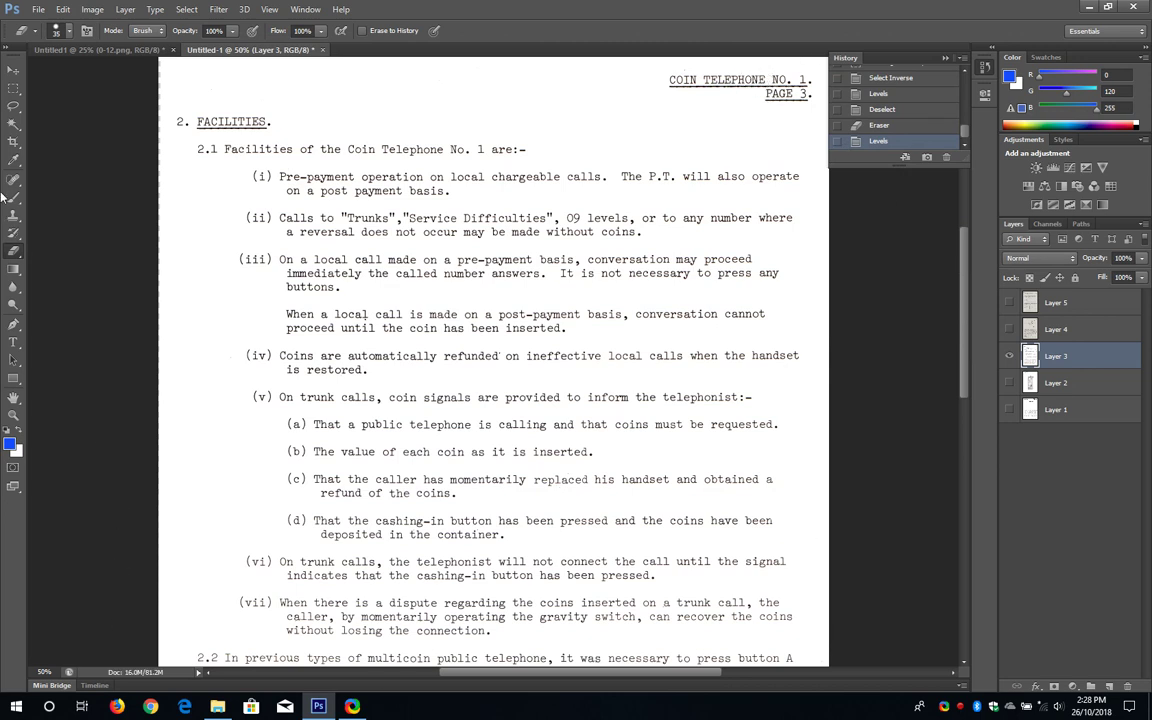
Step: Zoom in to 300% on the top-right COIN TELEPHONE NO. 1 heading of page 3
{"action": "key", "text": "z"}
{"action": "left_click", "coordinate": [765, 82]}
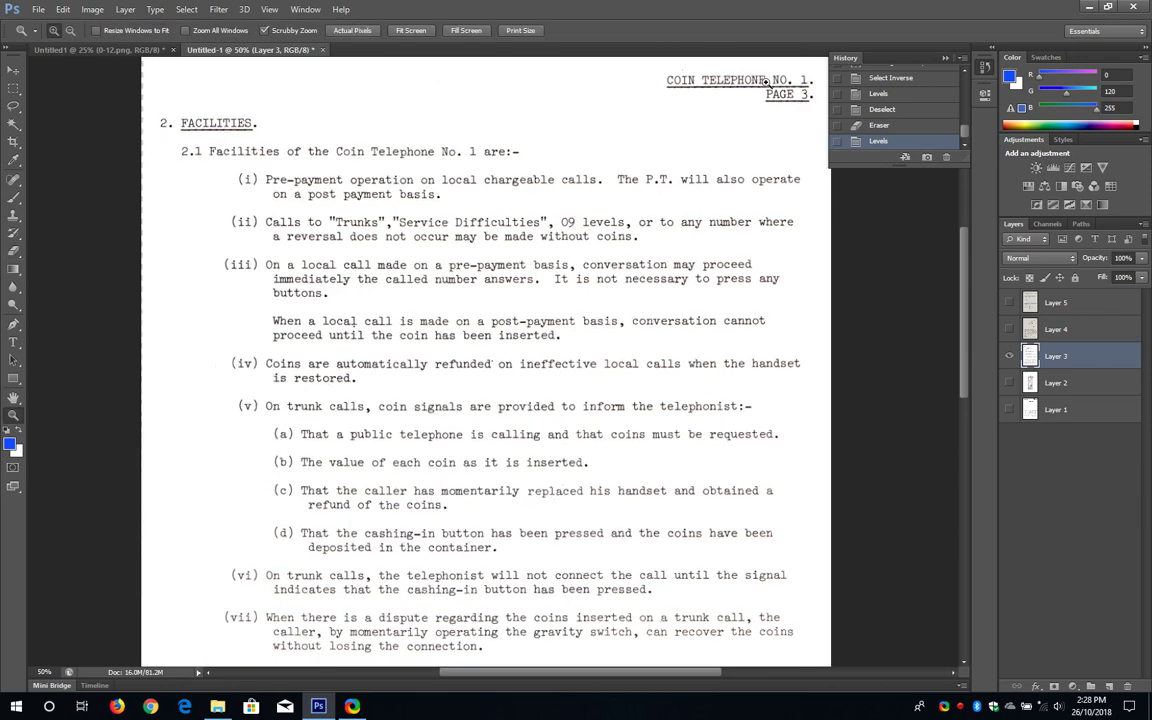
{"action": "left_click_drag", "start_coordinate": [765, 82], "coordinate": [768, 90]}
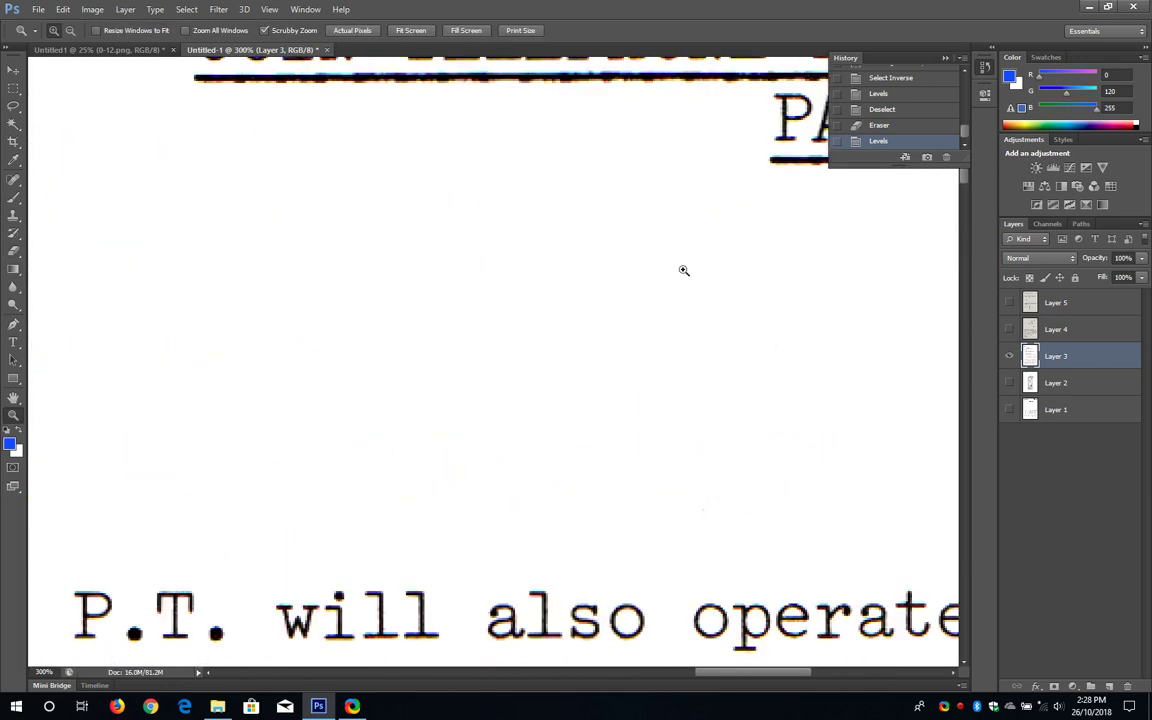
{"action": "scroll", "coordinate": [670, 262], "scroll_direction": "up", "scroll_amount": 3}
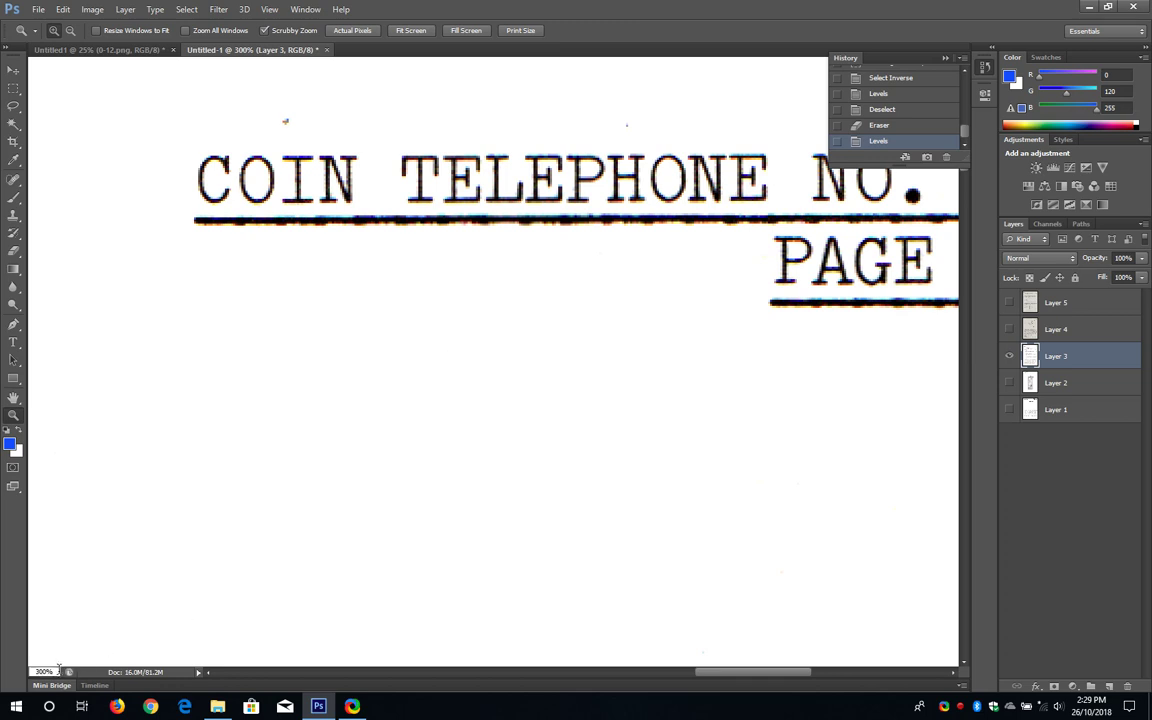
Step: Set the zoom to 50% and scroll through cleaned page 3 from top to bottom
{"action": "left_click", "coordinate": [40, 672]}
{"action": "type", "text": "50"}
{"action": "key", "text": "Return"}
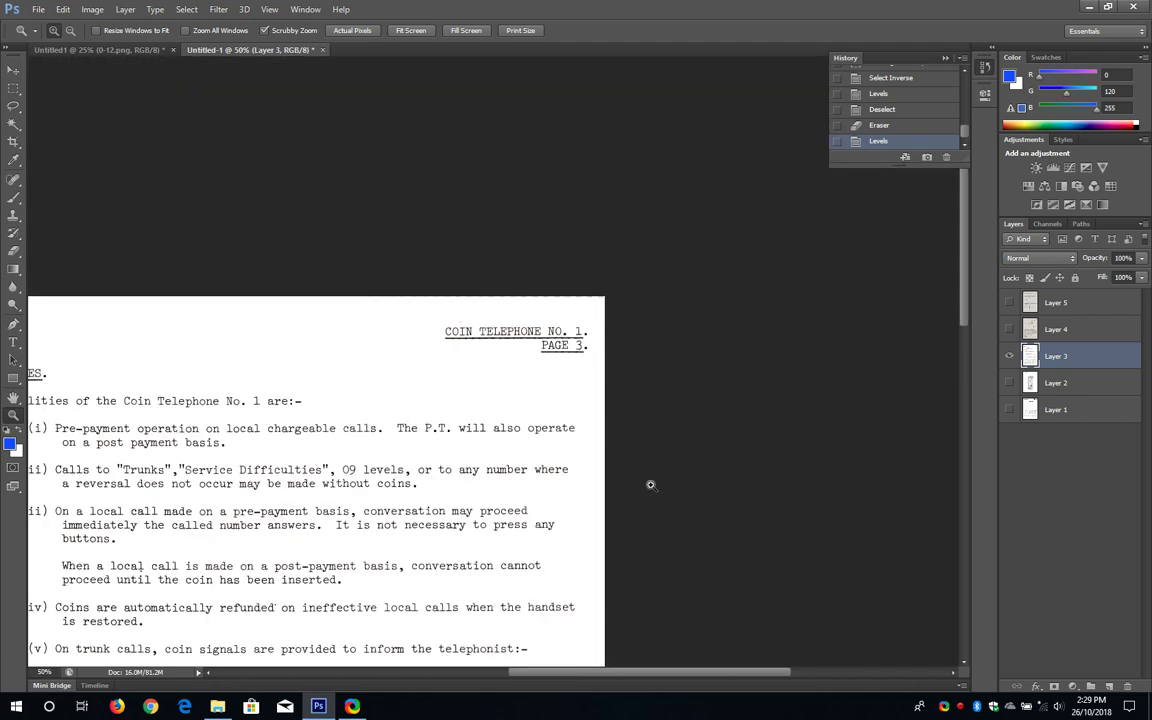
{"action": "scroll", "coordinate": [652, 484], "scroll_direction": "down", "scroll_amount": 2}
{"action": "scroll", "coordinate": [638, 609], "scroll_direction": "left", "scroll_amount": 3}
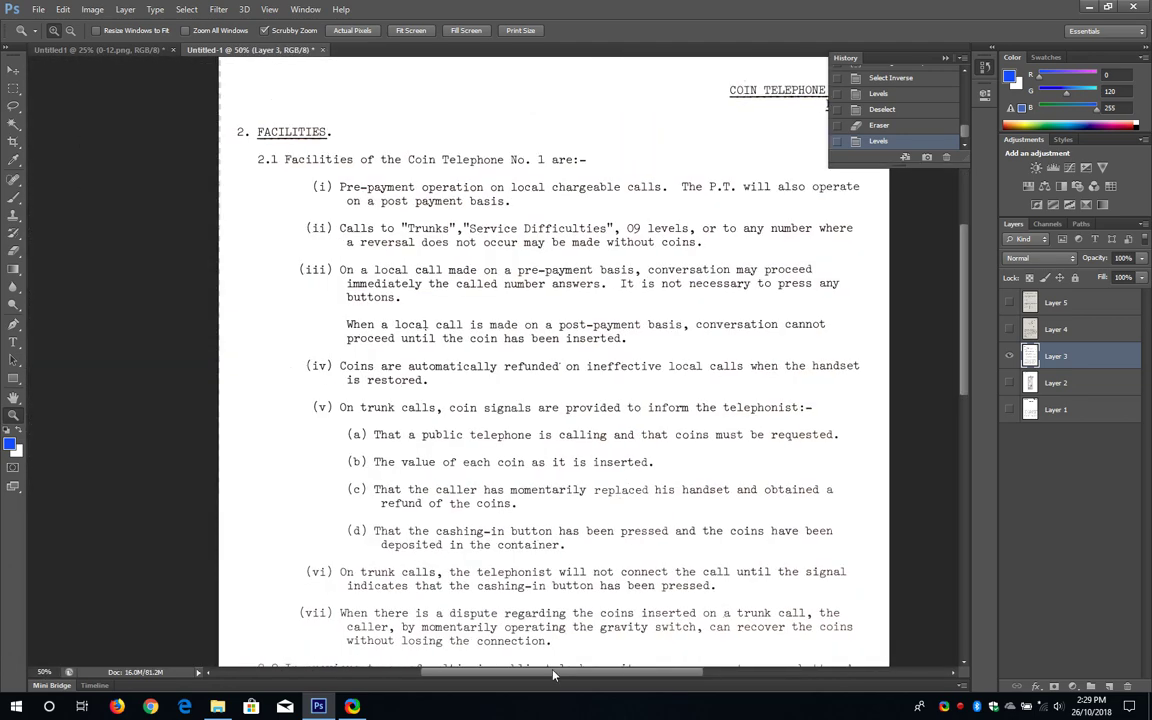
{"action": "scroll", "coordinate": [560, 572], "scroll_direction": "down", "scroll_amount": 10}
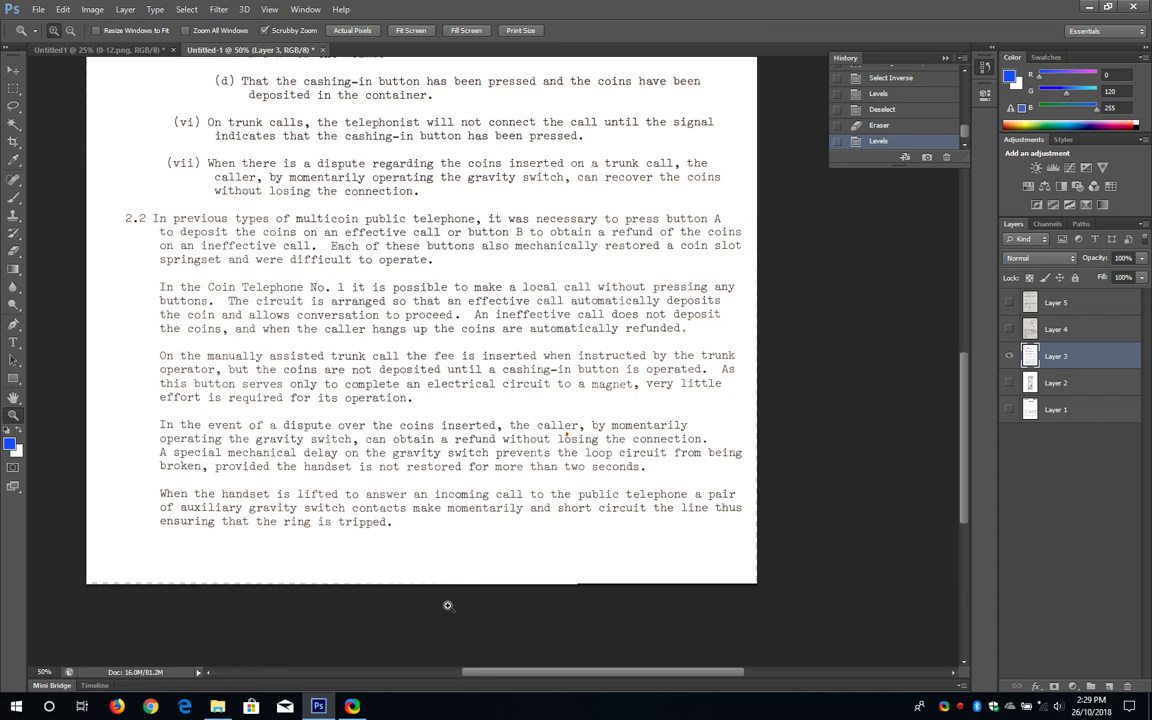
Step: Switch to the Eraser with a 10 px brush size
{"action": "key", "text": "e"}
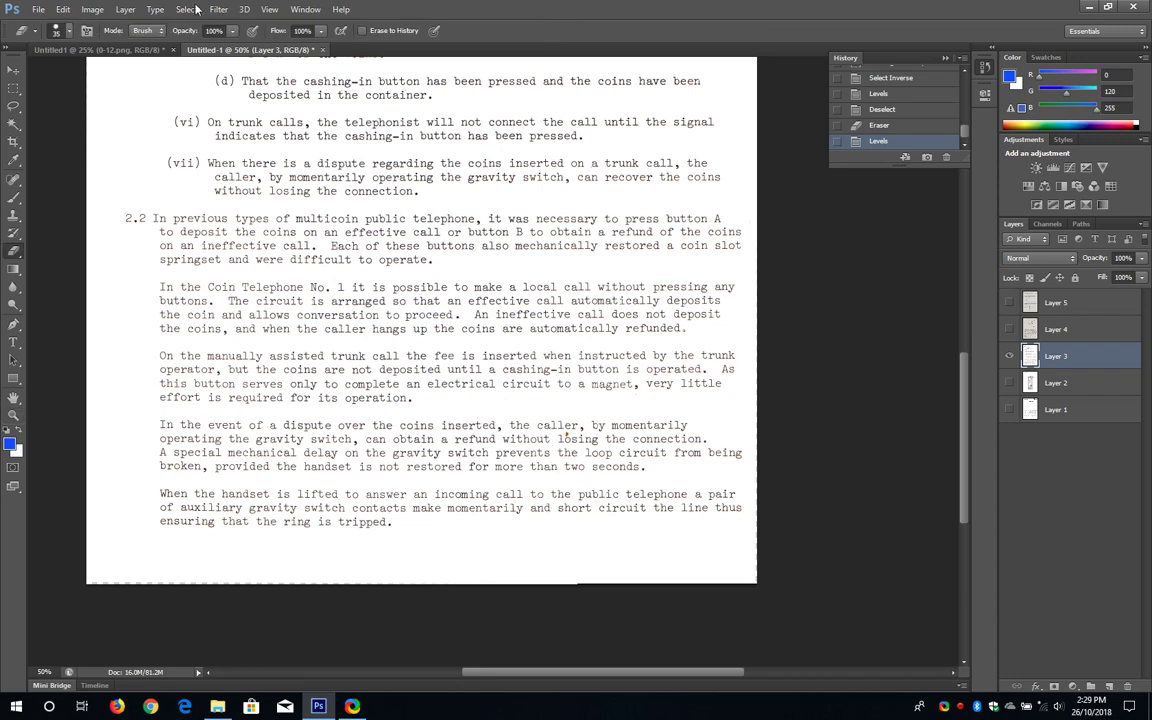
{"action": "left_click", "coordinate": [59, 31]}
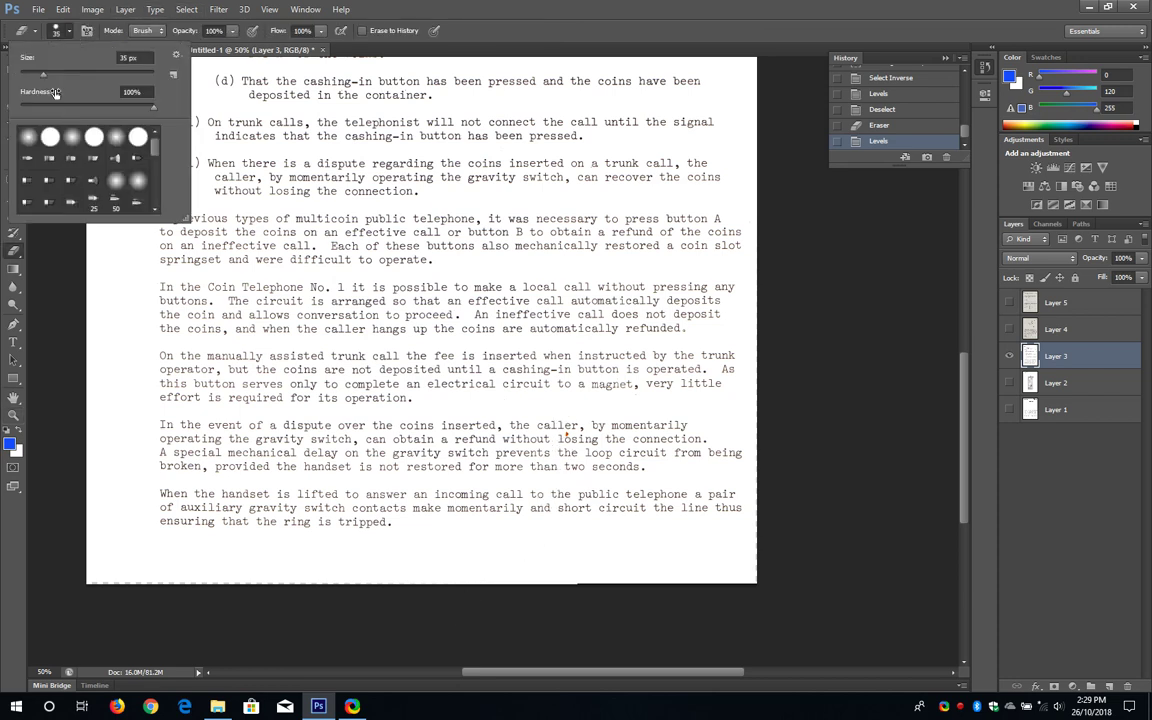
{"action": "left_click", "coordinate": [120, 57]}
{"action": "type", "text": "10"}
Step: Erase the stray dust specks among the text of page 3, including near the word 'two'
{"action": "left_click", "coordinate": [645, 423]}
{"action": "right_click", "coordinate": [643, 419]}
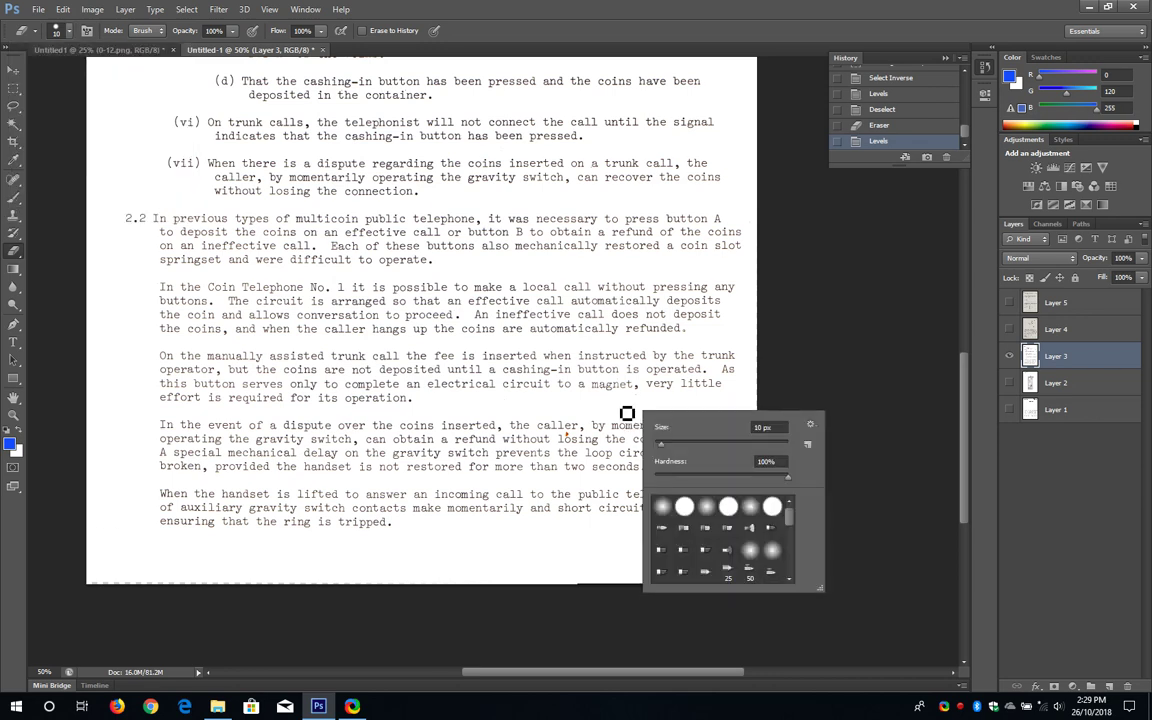
{"action": "left_click", "coordinate": [634, 415]}
{"action": "left_click", "coordinate": [630, 425]}
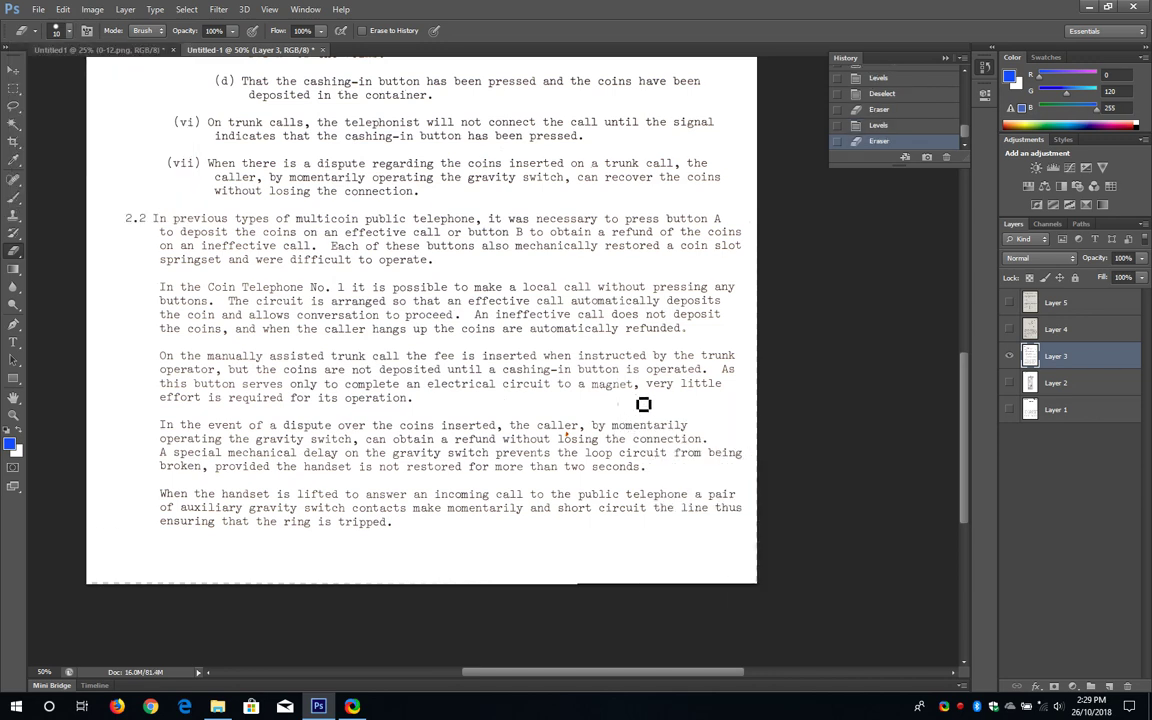
{"action": "left_click", "coordinate": [573, 441]}
Step: Scroll the Layers panel and hide page 3 on Layer 3
{"action": "left_click_drag", "start_coordinate": [963, 435], "coordinate": [971, 309]}
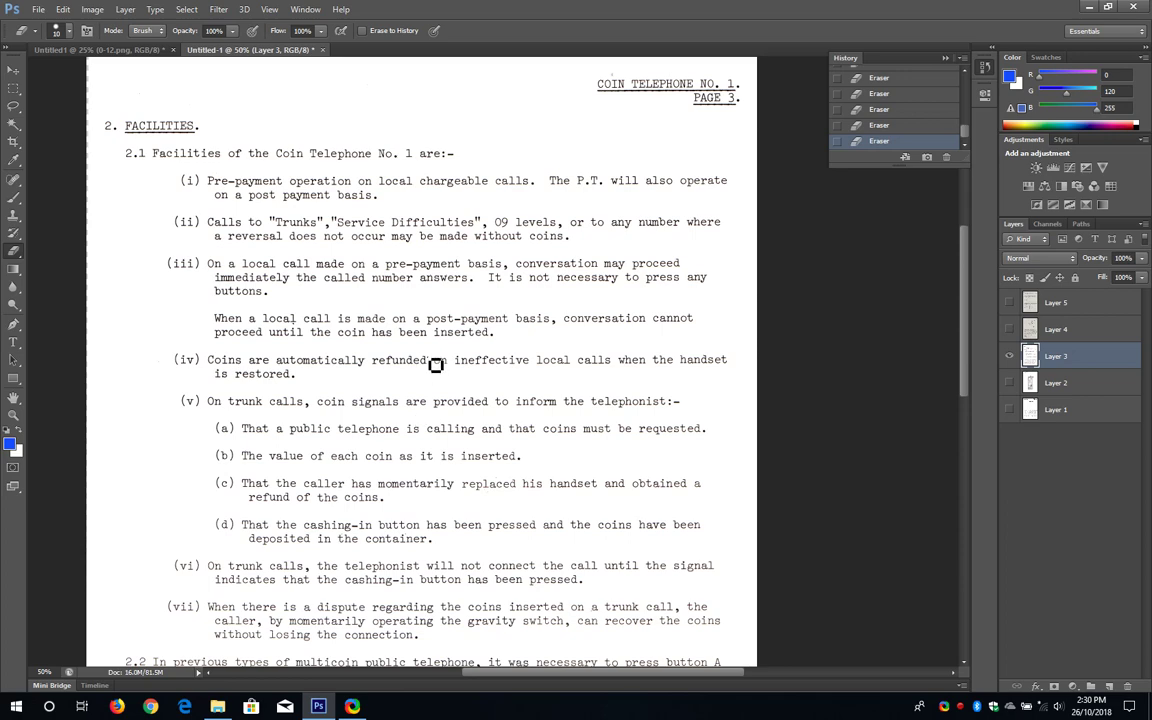
{"action": "scroll", "coordinate": [525, 384], "scroll_direction": "down", "scroll_amount": 1}
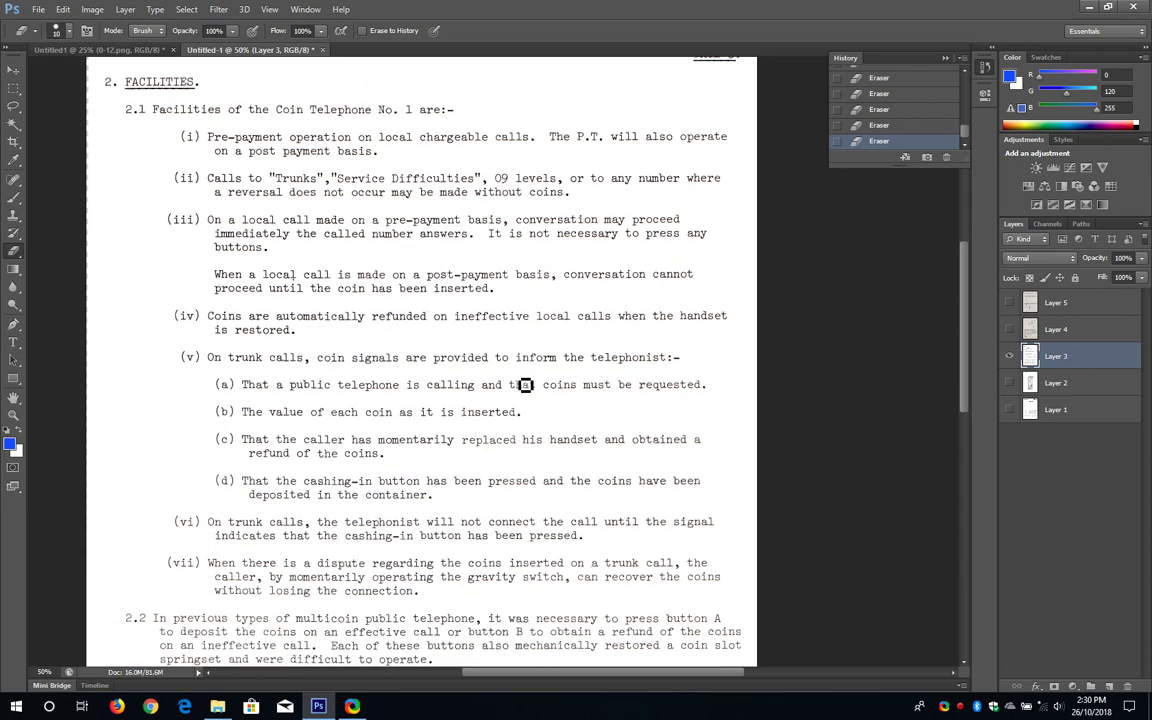
{"action": "scroll", "coordinate": [525, 384], "scroll_direction": "down", "scroll_amount": 8}
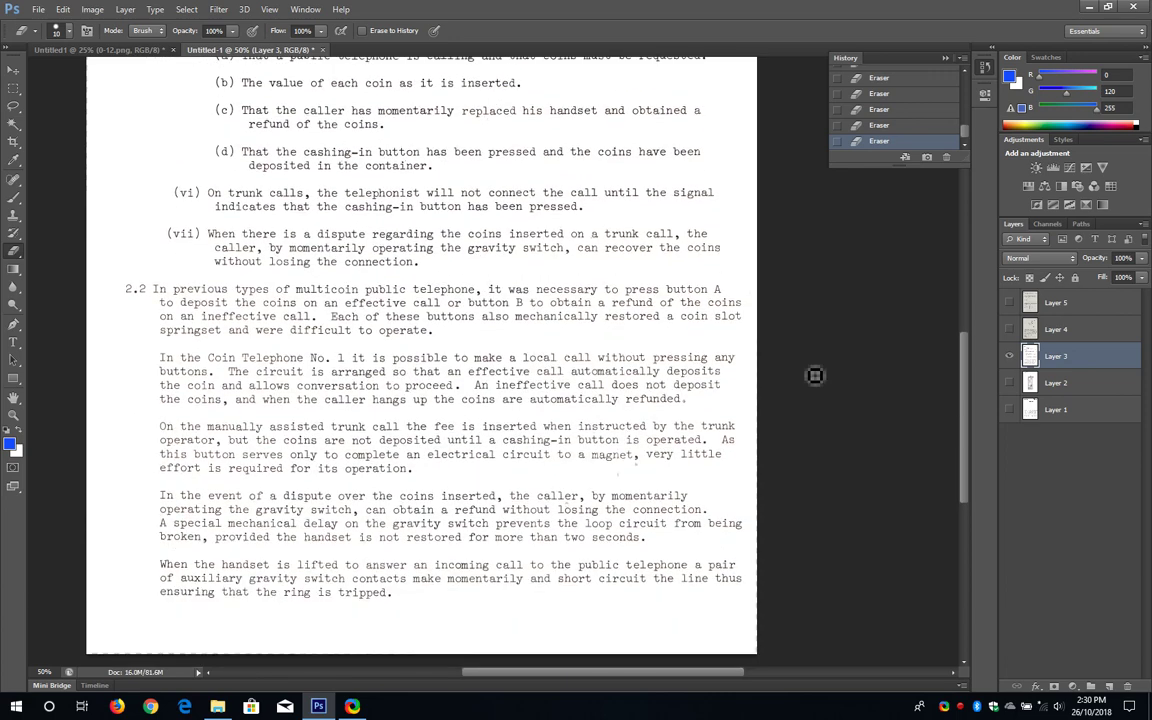
{"action": "left_click", "coordinate": [1009, 356]}
Step: Show page 15 on Layer 4 and make it the active layer
{"action": "left_click", "coordinate": [1009, 329]}
{"action": "left_click", "coordinate": [1056, 329]}
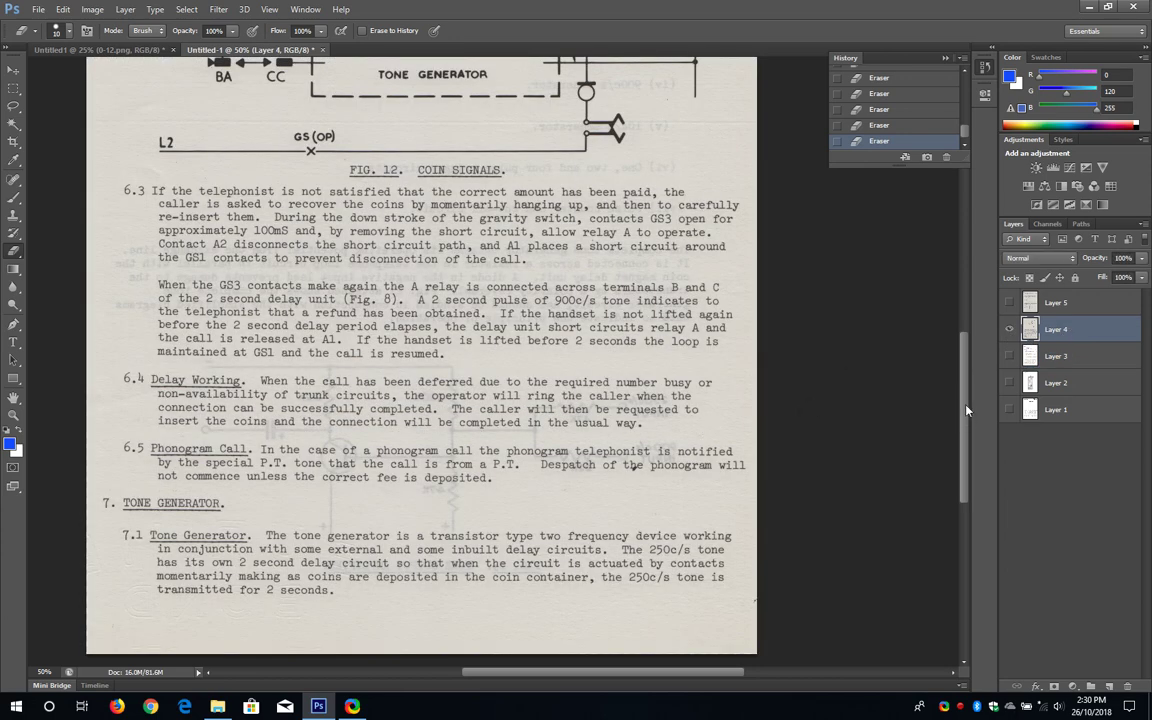
{"action": "left_click_drag", "start_coordinate": [966, 410], "coordinate": [963, 317]}
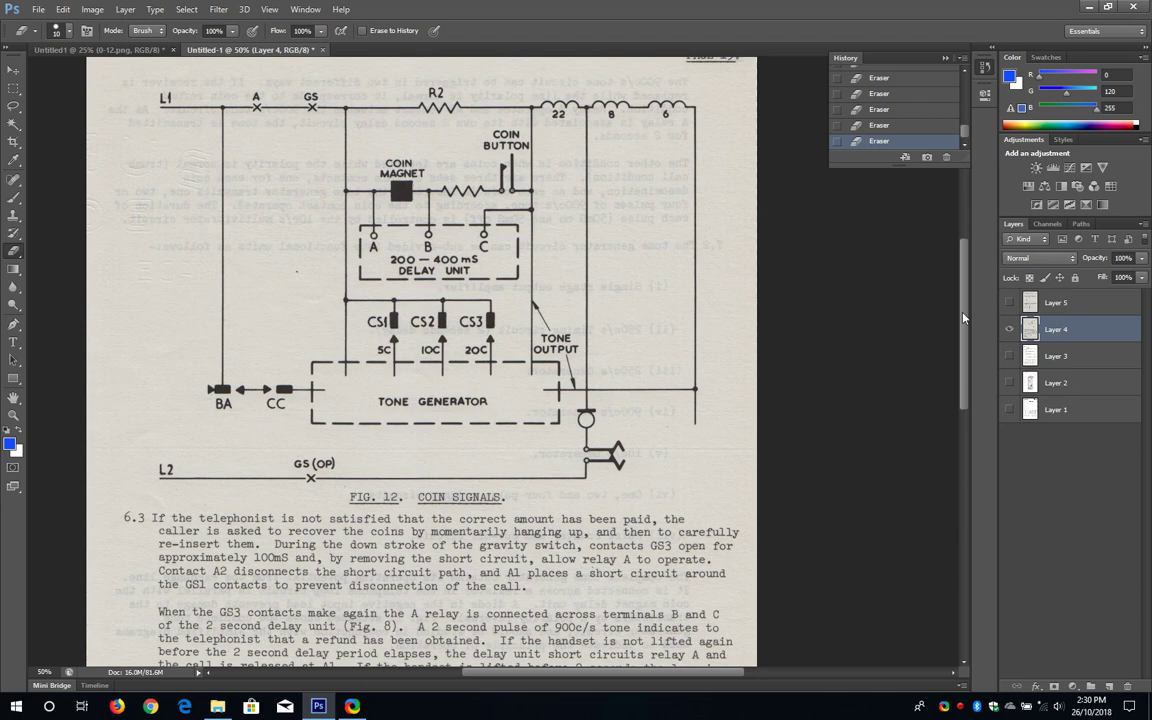
{"action": "left_click_drag", "start_coordinate": [963, 317], "coordinate": [962, 288]}
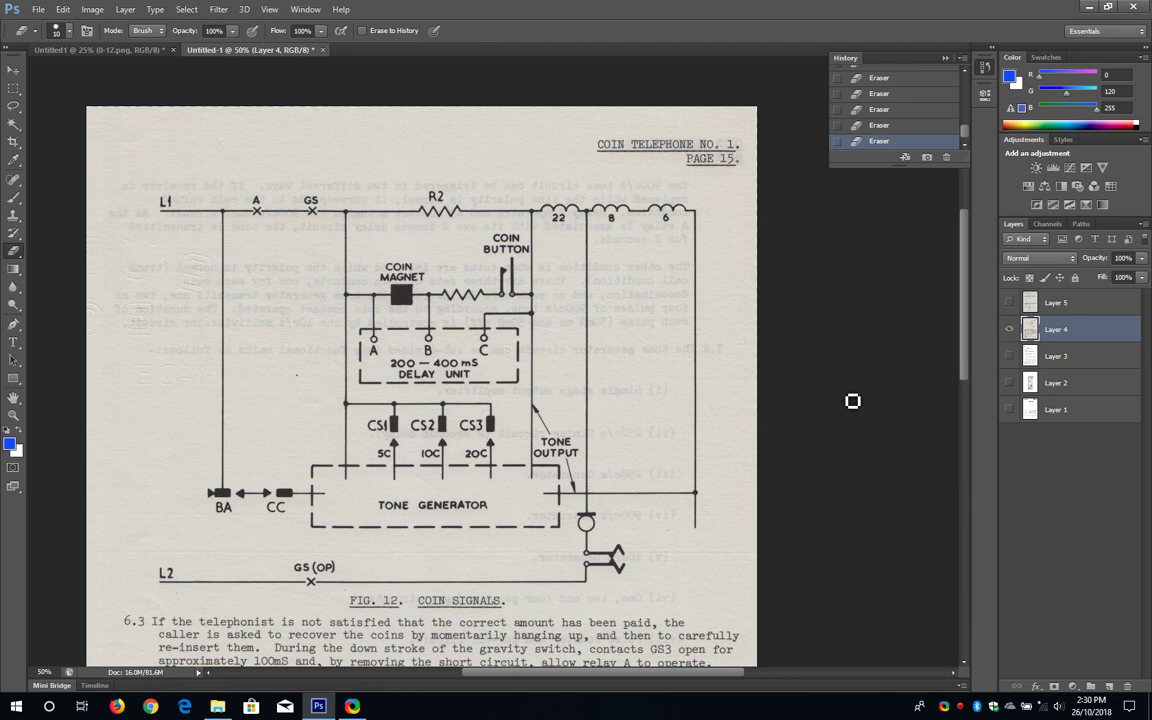
Step: Apply Levels with the white input set to 175 to whiten page 15's background
{"action": "key", "text": "ctrl+l"}
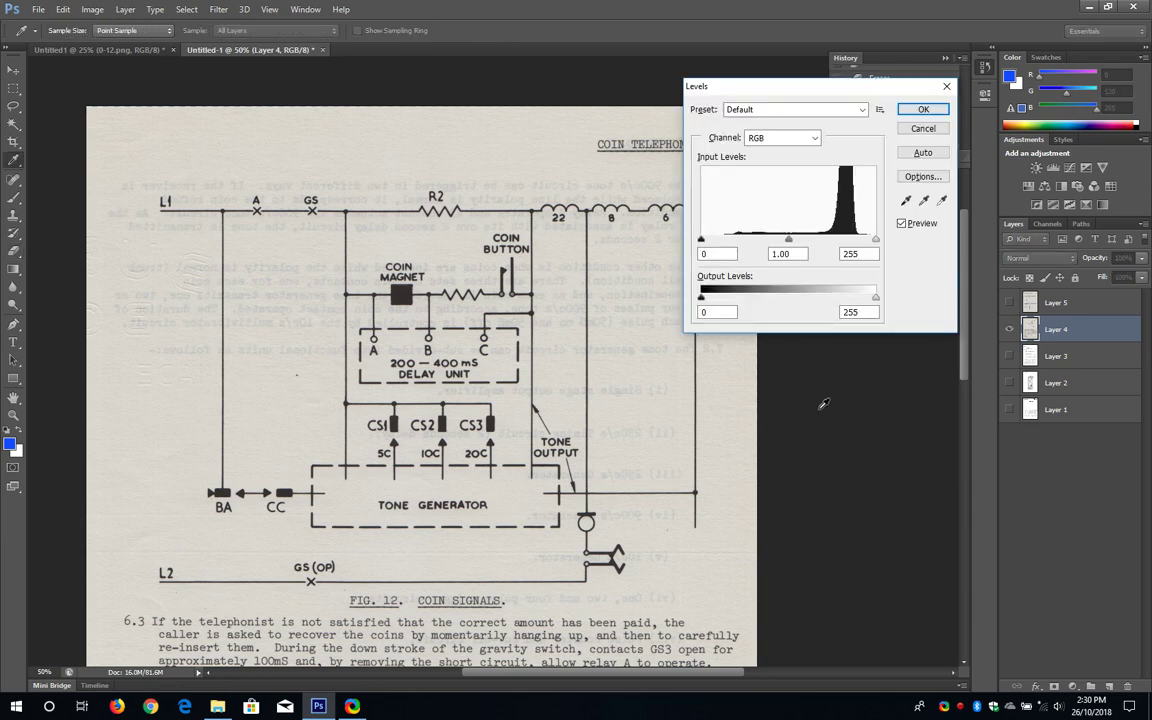
{"action": "left_click", "coordinate": [852, 254]}
{"action": "type", "text": "175"}
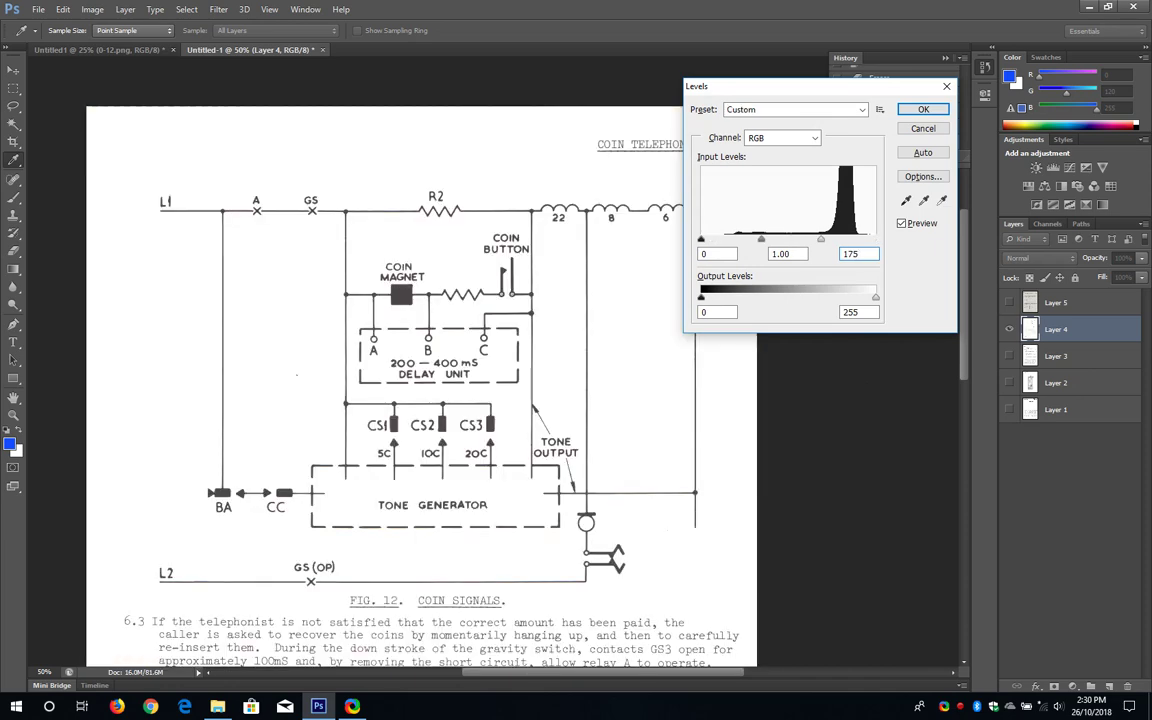
{"action": "key", "text": "Return"}
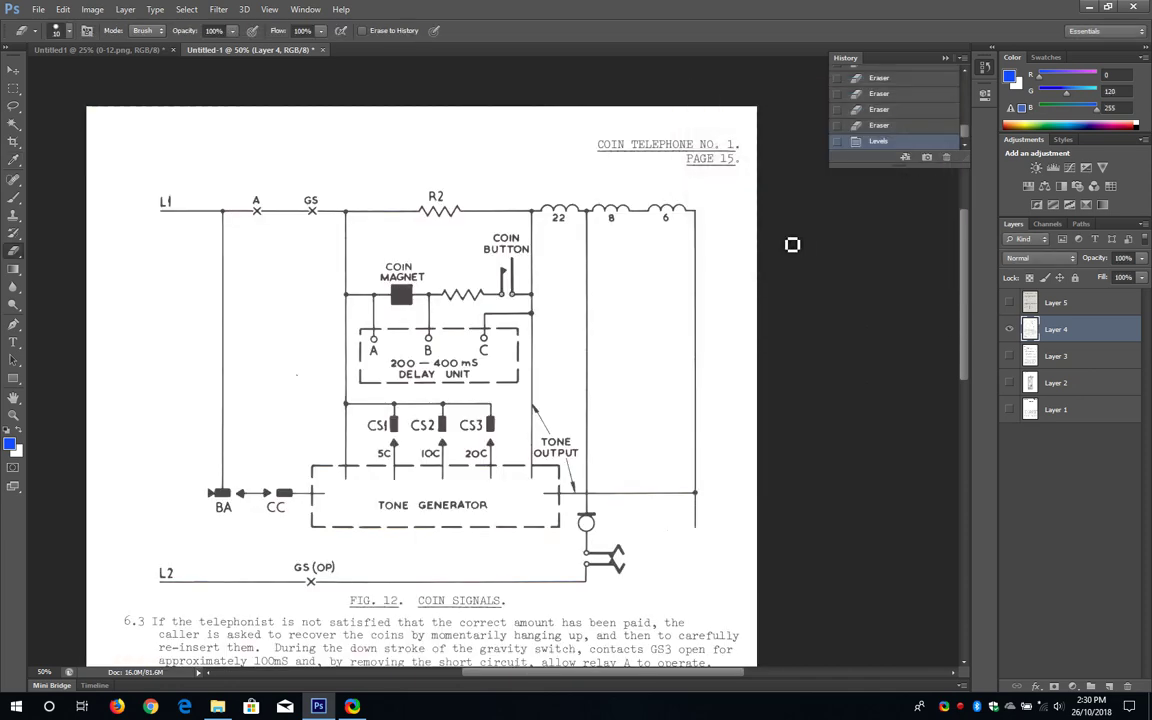
{"action": "scroll", "coordinate": [547, 456], "scroll_direction": "down", "scroll_amount": 3}
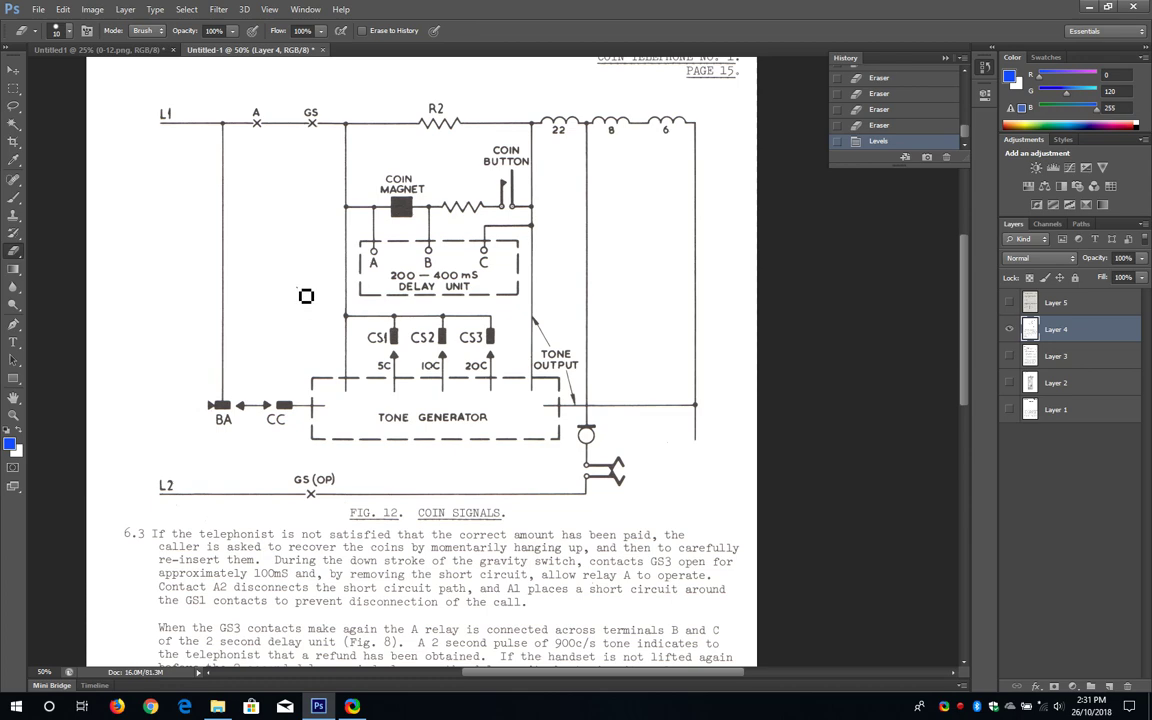
Step: Erase the stray specks in sections 6.3–7.1 below FIG. 12 with the 10 px eraser
{"action": "left_click", "coordinate": [285, 272]}
{"action": "scroll", "coordinate": [424, 530], "scroll_direction": "down", "scroll_amount": 6}
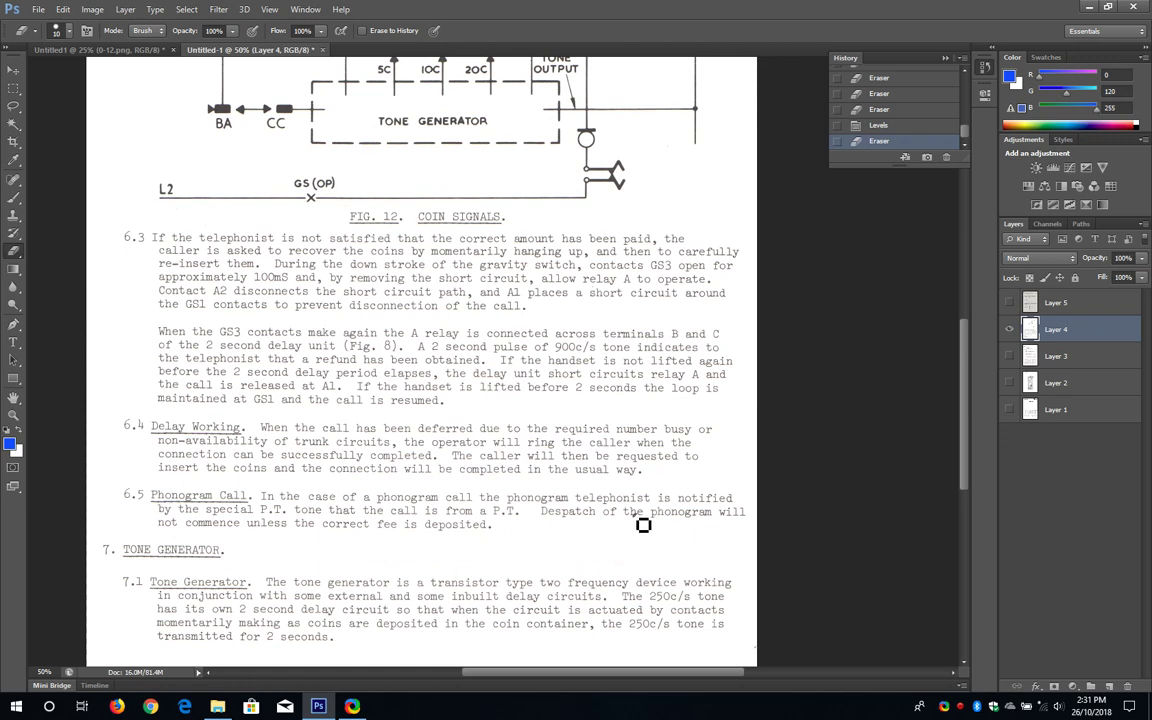
{"action": "left_click", "coordinate": [643, 524]}
{"action": "left_click", "coordinate": [643, 525]}
{"action": "scroll", "coordinate": [405, 472], "scroll_direction": "down", "scroll_amount": 3}
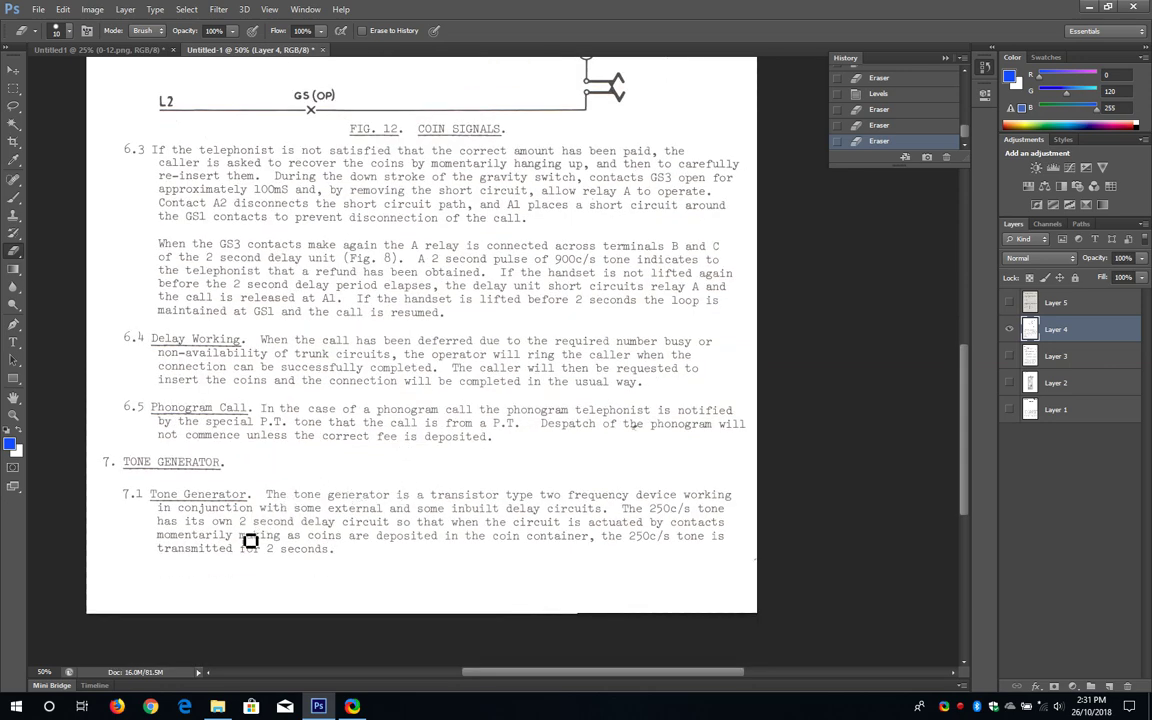
{"action": "scroll", "coordinate": [241, 410], "scroll_direction": "up", "scroll_amount": 1}
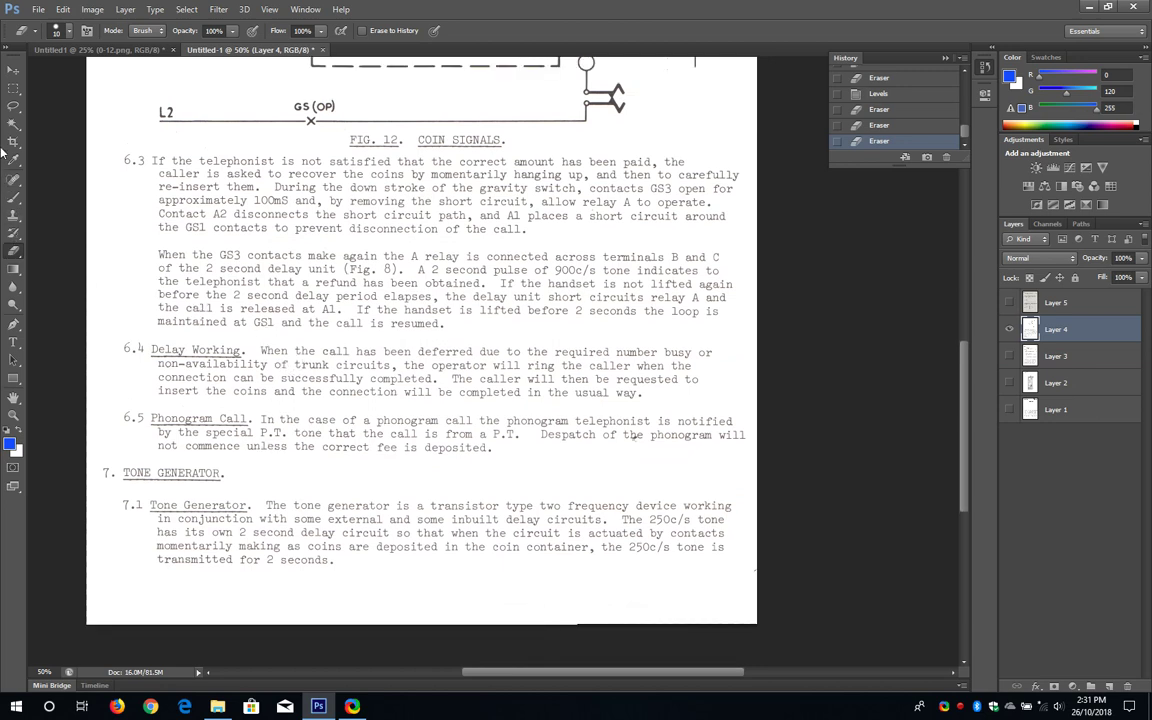
{"action": "left_click", "coordinate": [13, 88]}
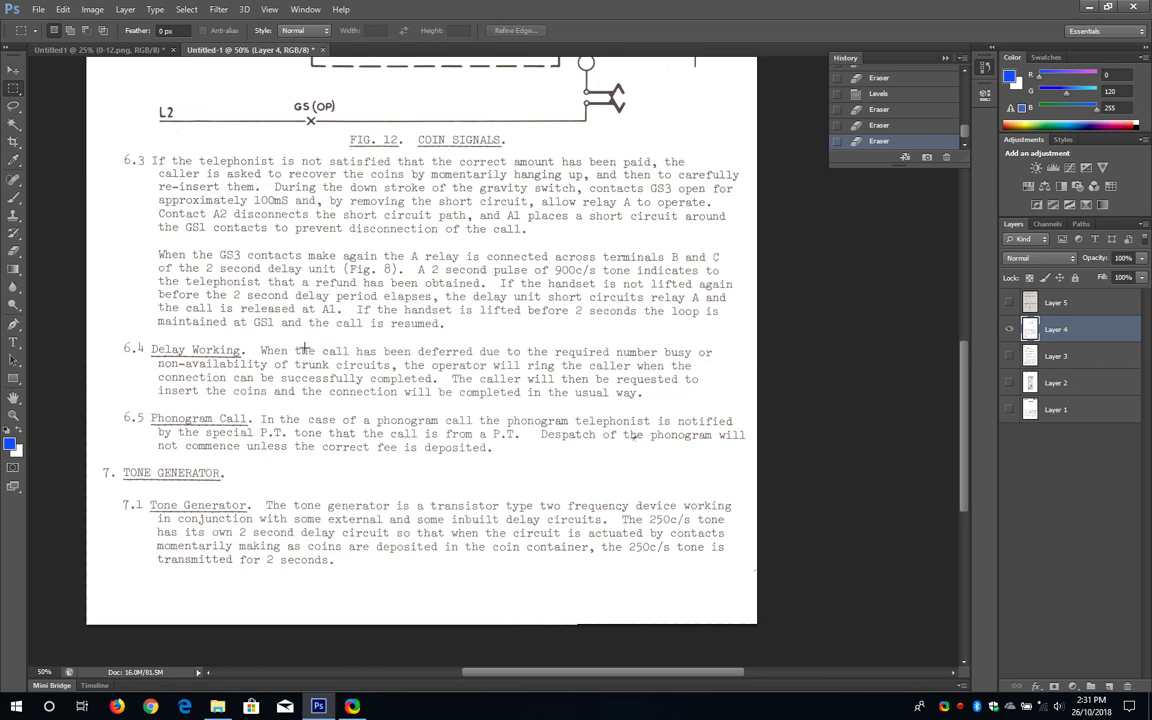
Step: Select the word 'the' in paragraph 6.4, undoing an accidental move
{"action": "mouse_move", "coordinate": [300, 348]}
{"action": "left_mouse_down"}
{"action": "mouse_move", "coordinate": [317, 359]}
{"action": "mouse_move", "coordinate": [303, 351]}
{"action": "left_mouse_up"}
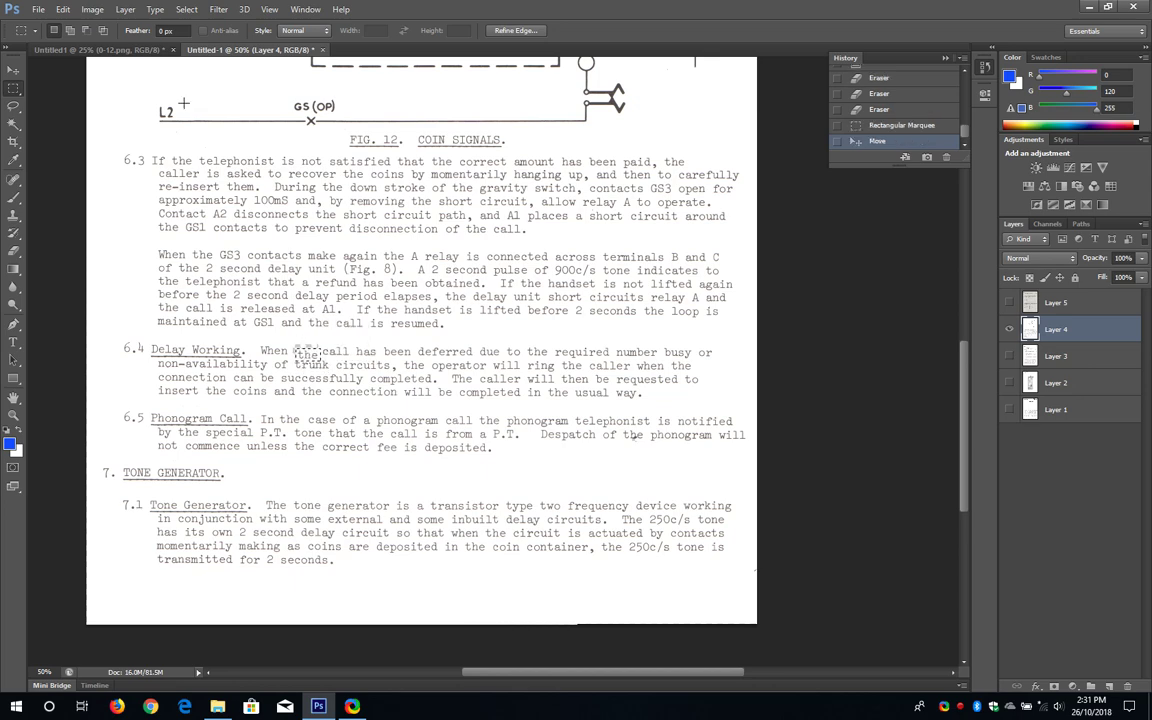
{"action": "left_click", "coordinate": [62, 9]}
{"action": "left_click", "coordinate": [72, 19]}
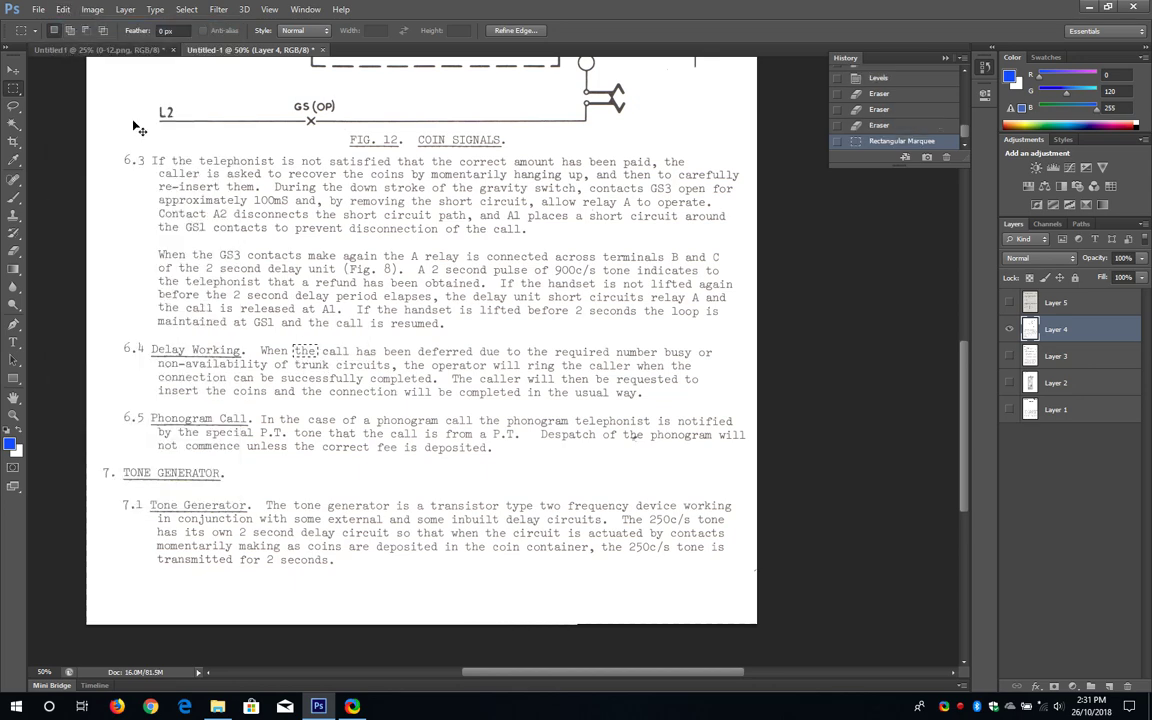
Step: Copy 'the' onto new Layer 6 and move it down near the 7.1 Tone Generator text
{"action": "key", "text": "ctrl+c"}
{"action": "key", "text": "ctrl+v"}
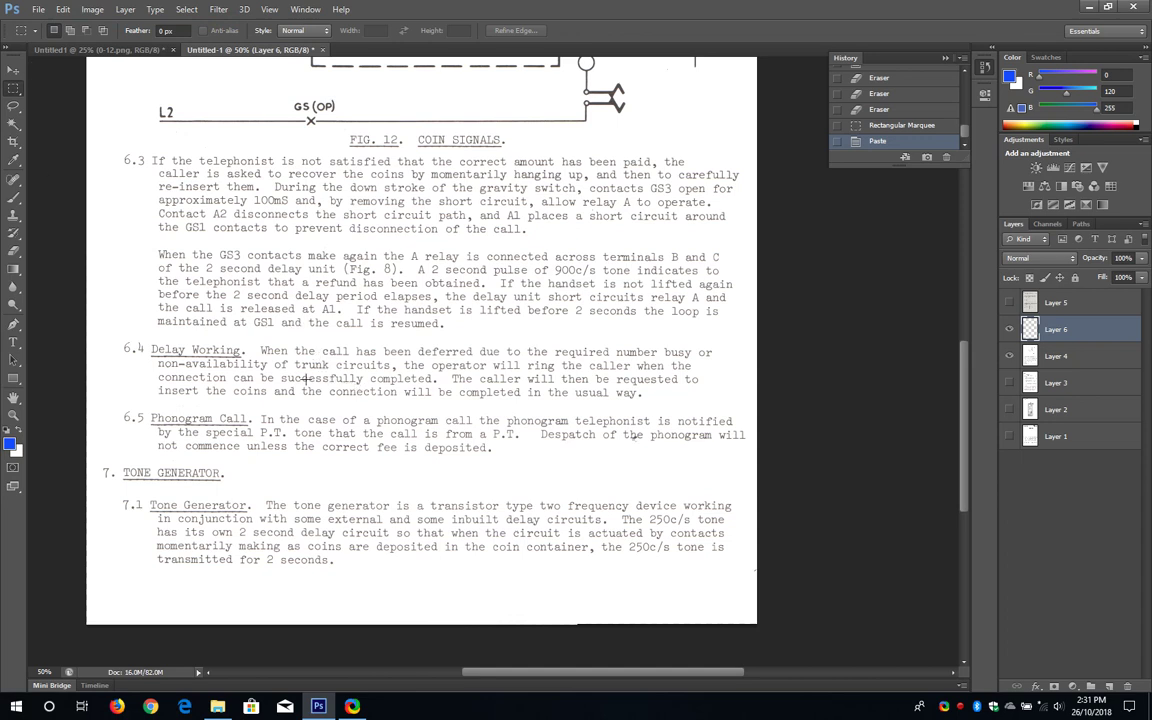
{"action": "left_click_drag", "start_coordinate": [294, 343], "coordinate": [320, 358]}
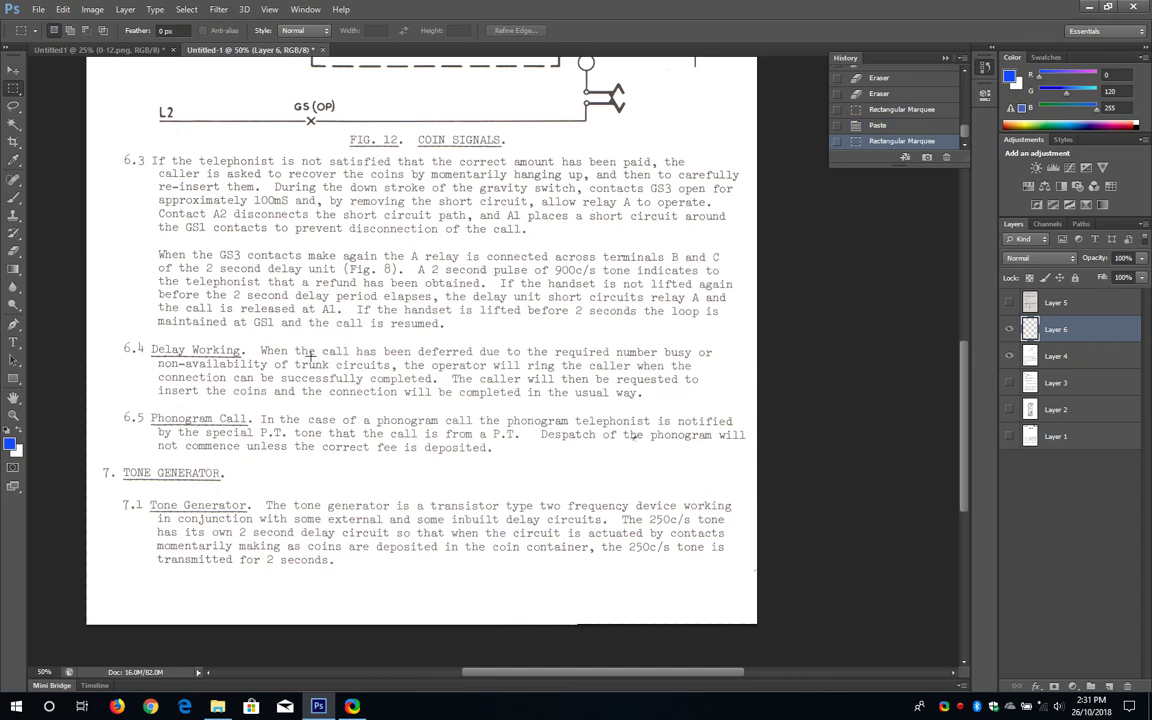
{"action": "left_click", "coordinate": [302, 351]}
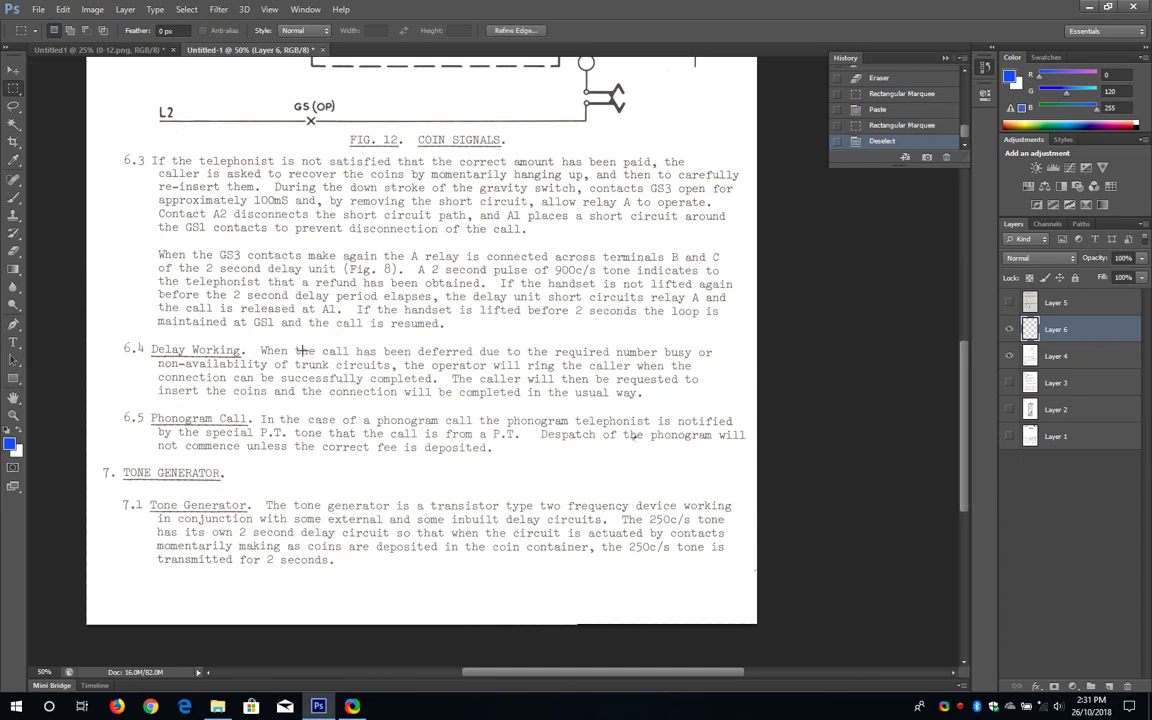
{"action": "left_click", "coordinate": [13, 72]}
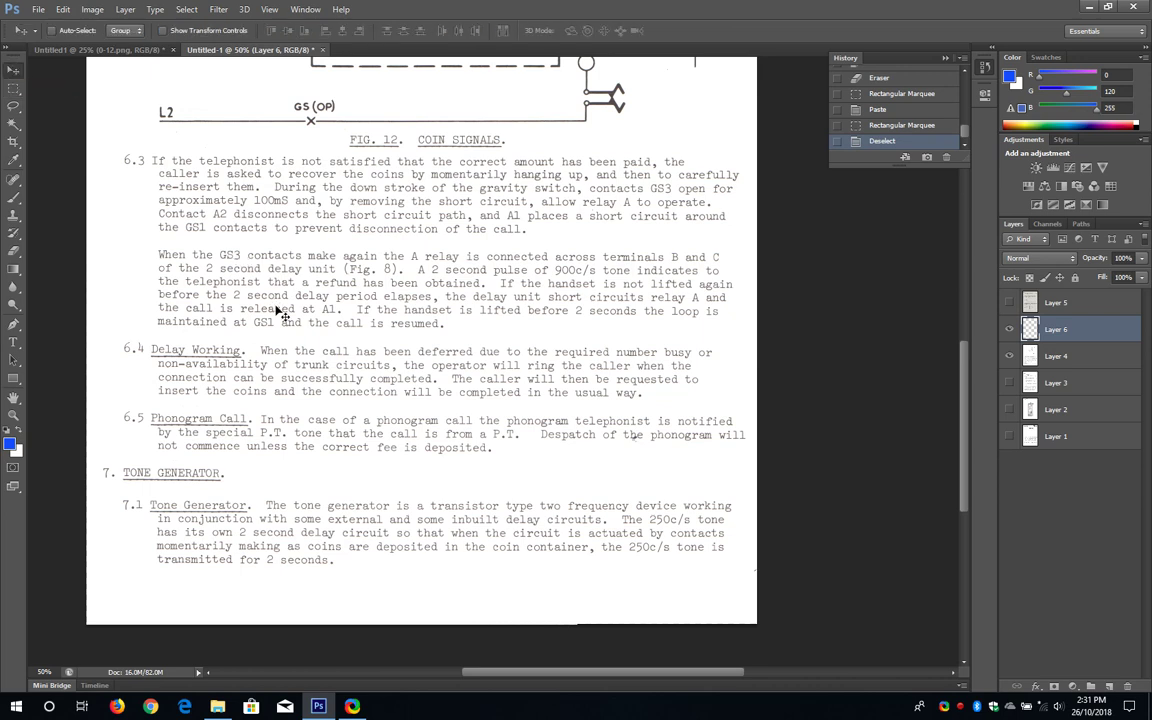
{"action": "left_click_drag", "start_coordinate": [310, 360], "coordinate": [634, 437]}
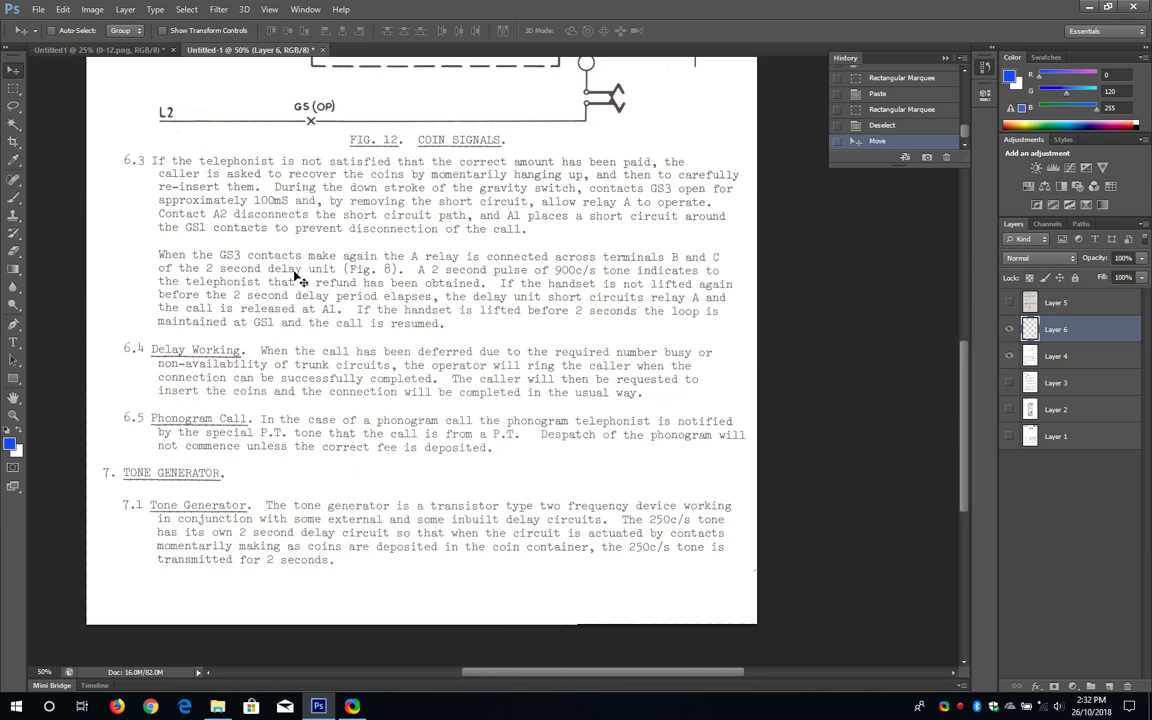
Step: Select everything outside the circuit diagram with an inverted rectangular marquee
{"action": "scroll", "coordinate": [297, 280], "scroll_direction": "up", "scroll_amount": 5}
{"action": "scroll", "coordinate": [297, 270], "scroll_direction": "up", "scroll_amount": 1}
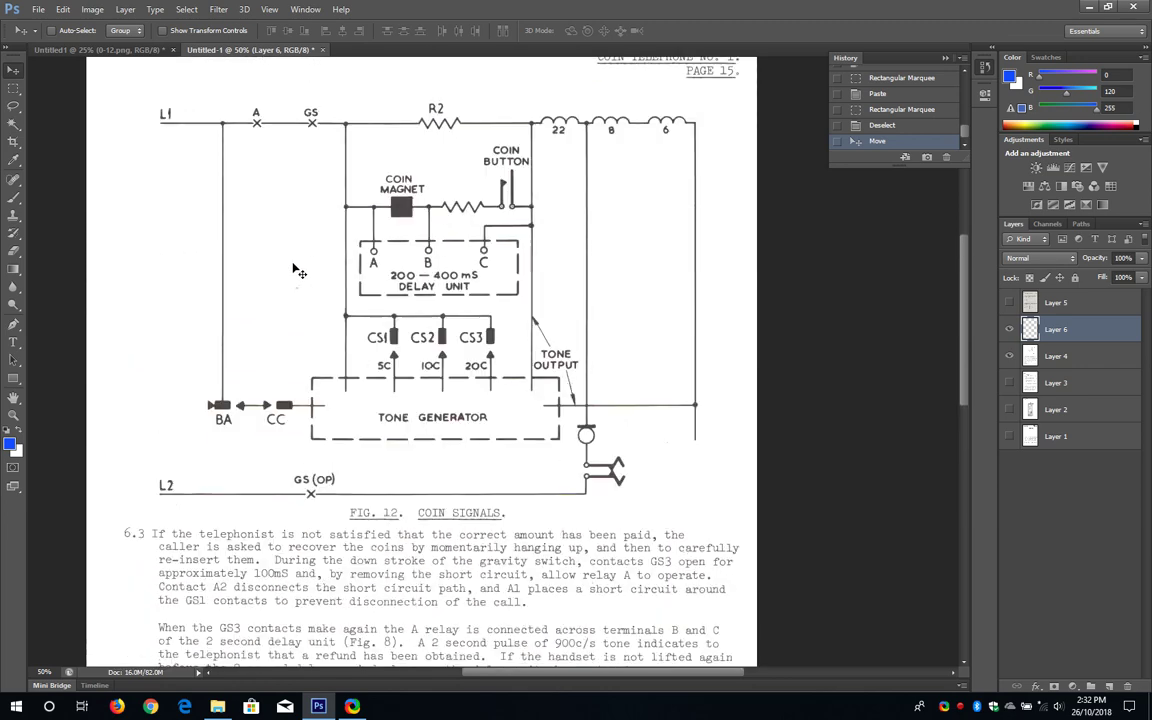
{"action": "left_click", "coordinate": [12, 88]}
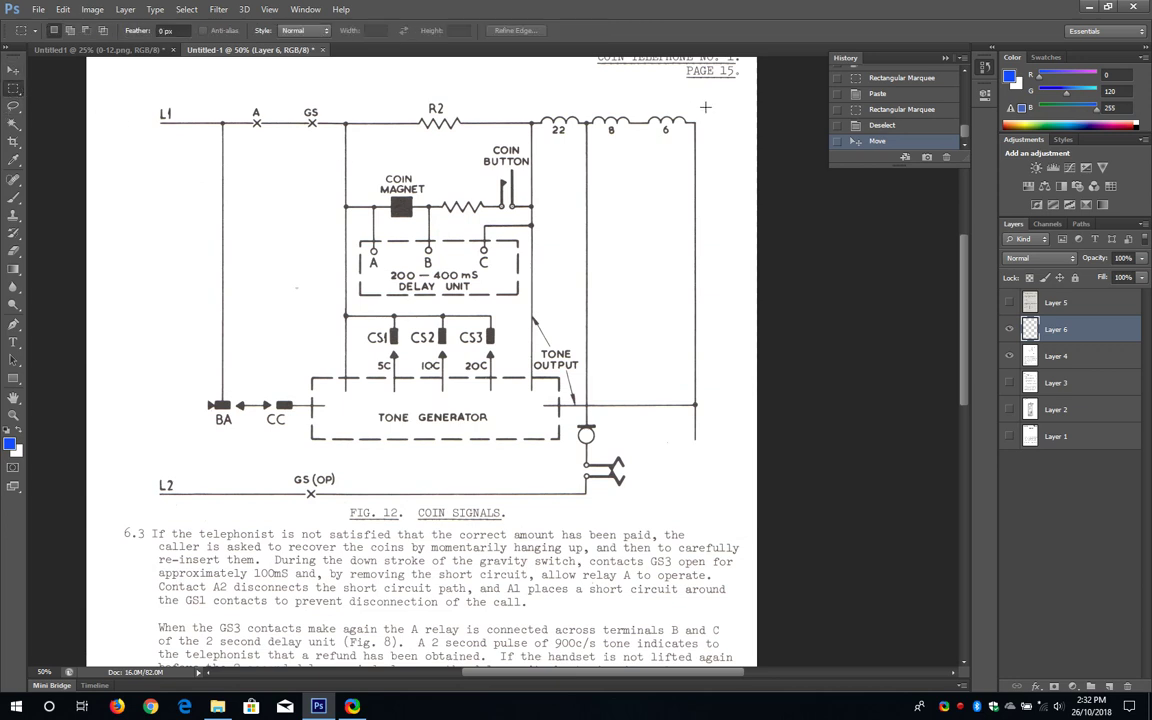
{"action": "left_click_drag", "start_coordinate": [709, 102], "coordinate": [148, 500]}
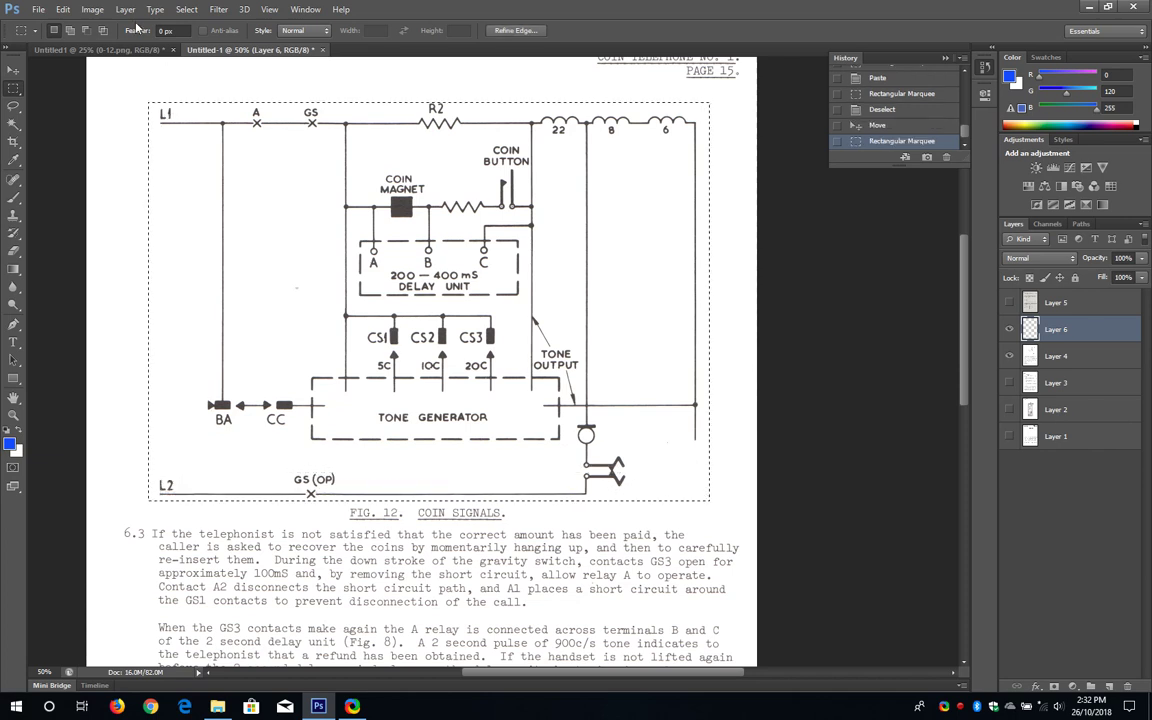
{"action": "left_click", "coordinate": [178, 14]}
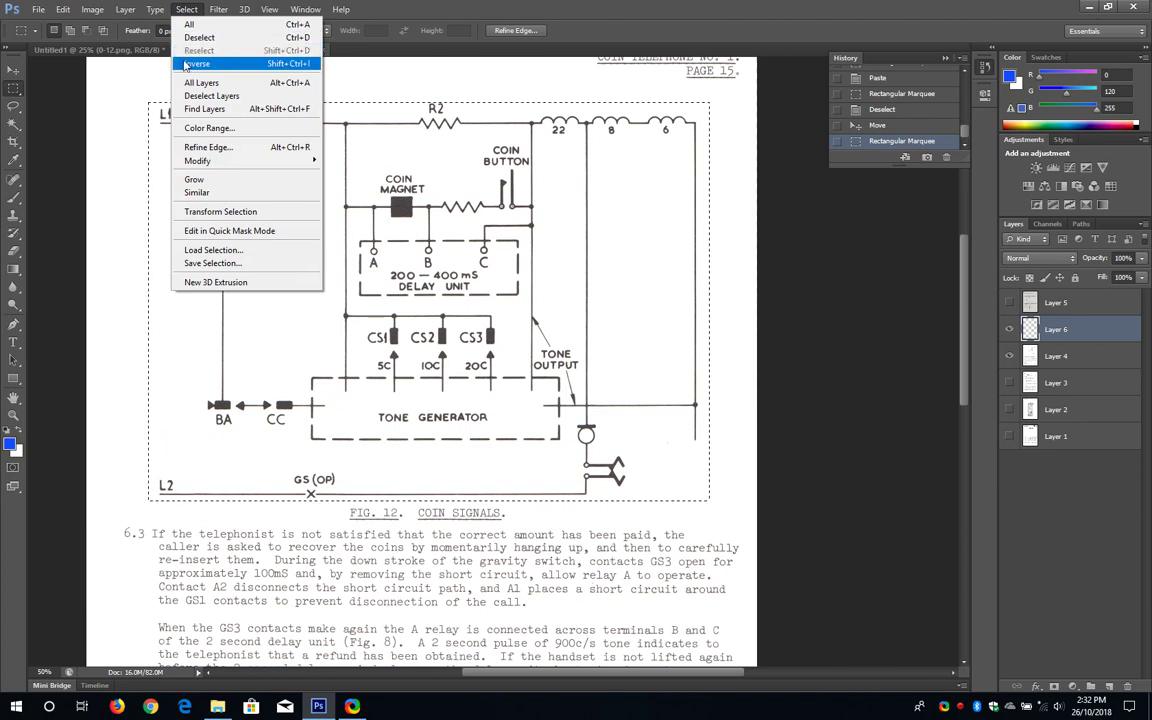
{"action": "left_click", "coordinate": [185, 62]}
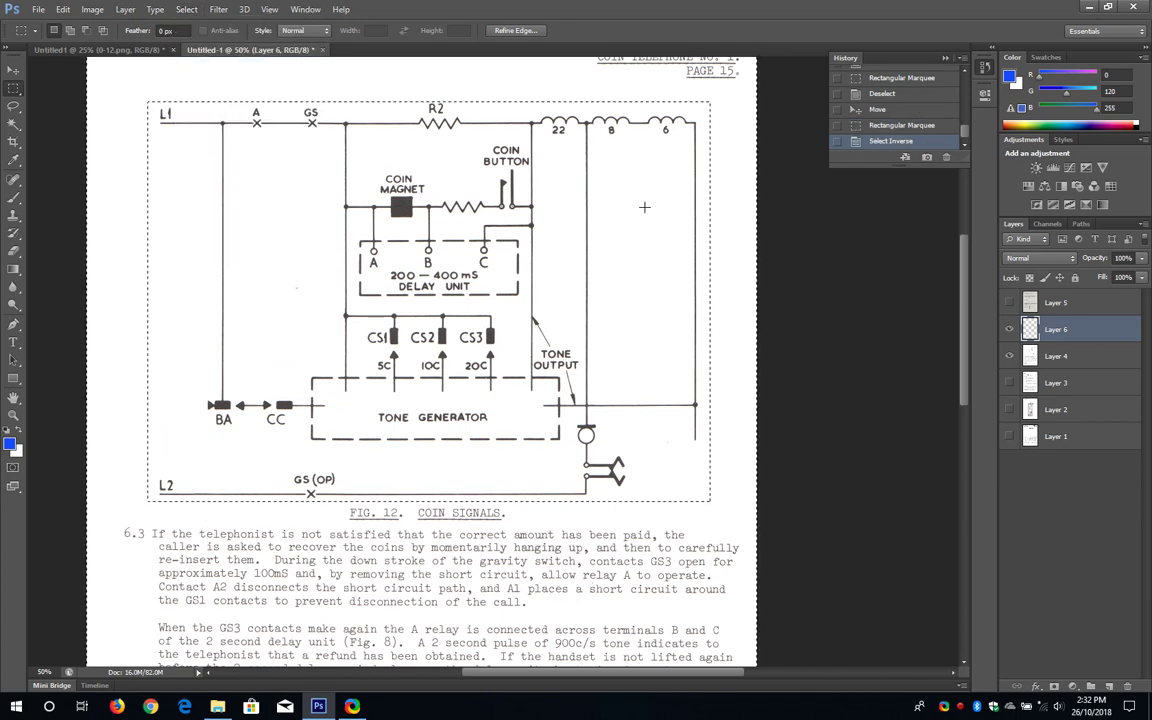
Step: Apply Levels with black input 60 to the selected area and review the page
{"action": "key", "text": "ctrl+l"}
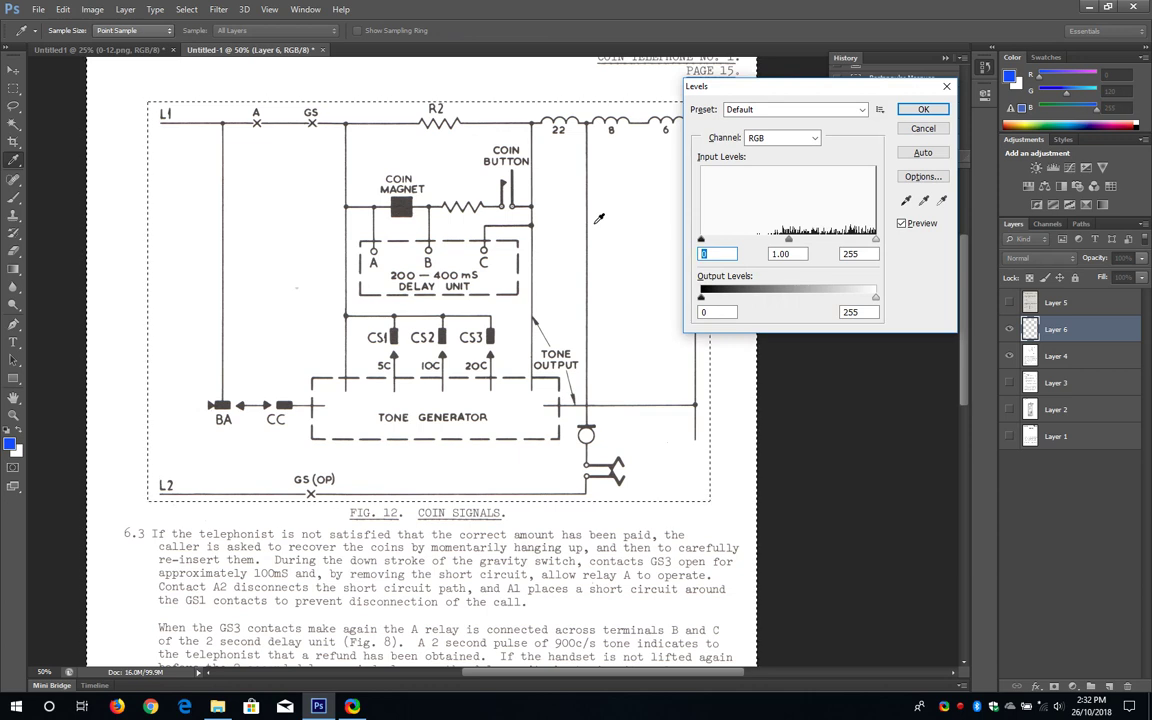
{"action": "type", "text": "60"}
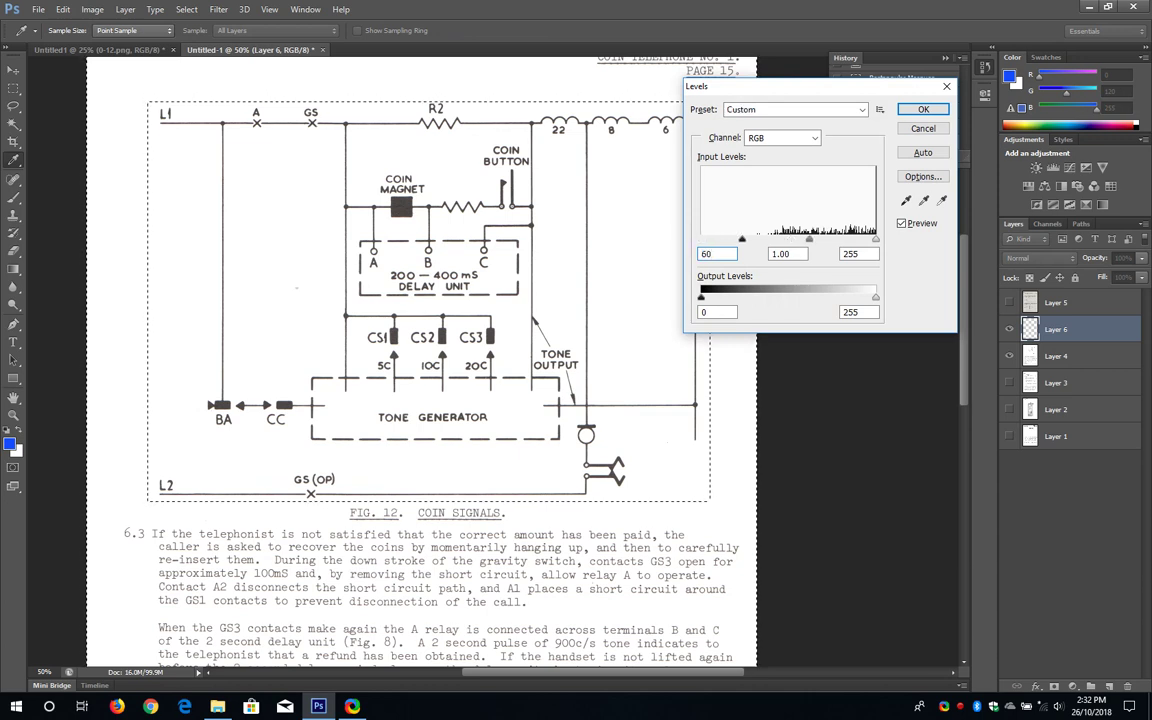
{"action": "key", "text": "Return"}
{"action": "key", "text": "m"}
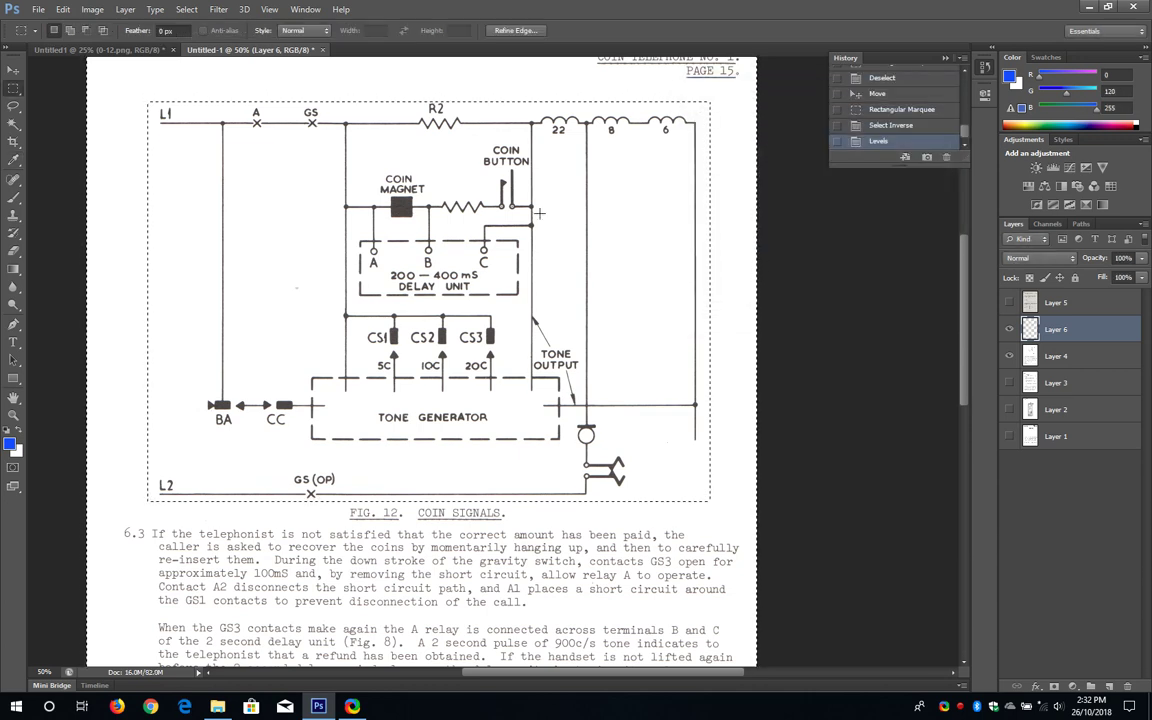
{"action": "scroll", "coordinate": [378, 417], "scroll_direction": "down", "scroll_amount": 10}
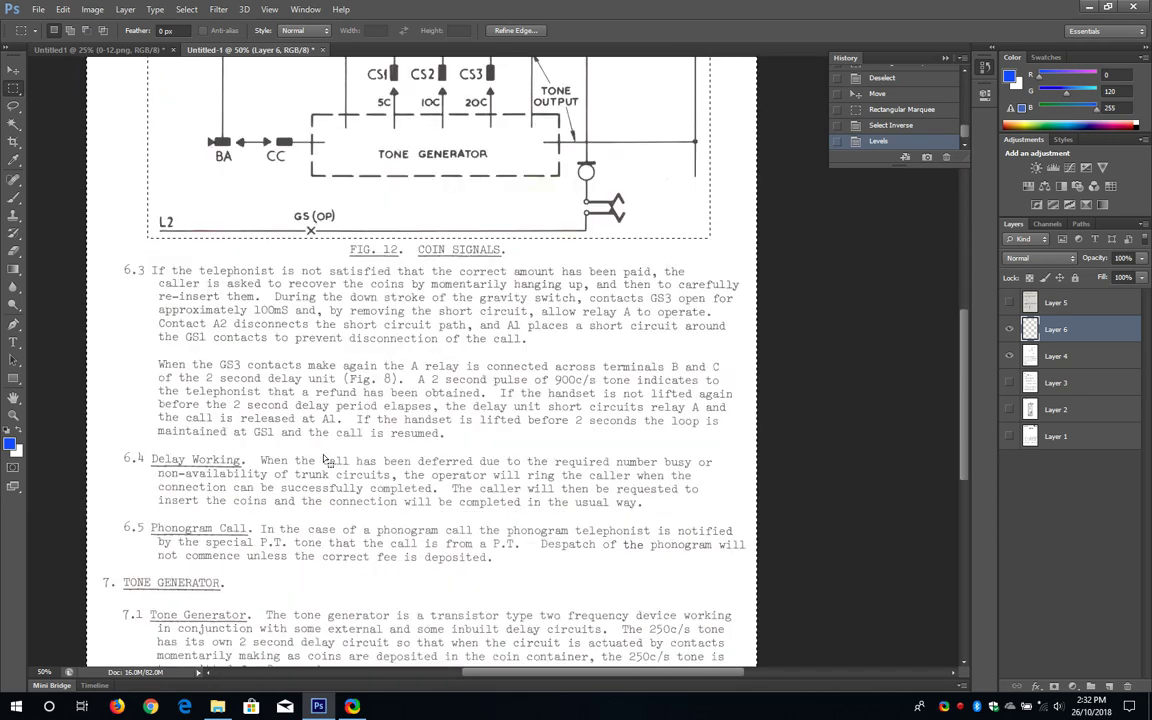
{"action": "scroll", "coordinate": [326, 460], "scroll_direction": "up", "scroll_amount": 2}
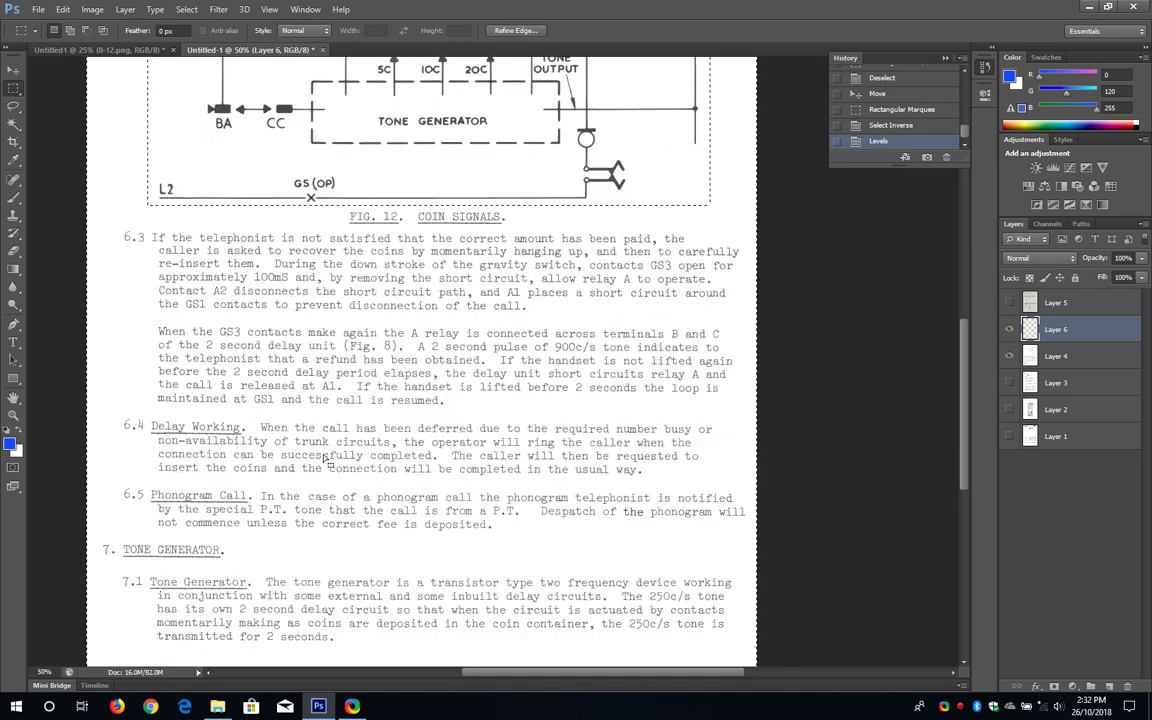
{"action": "scroll", "coordinate": [326, 458], "scroll_direction": "up", "scroll_amount": 8}
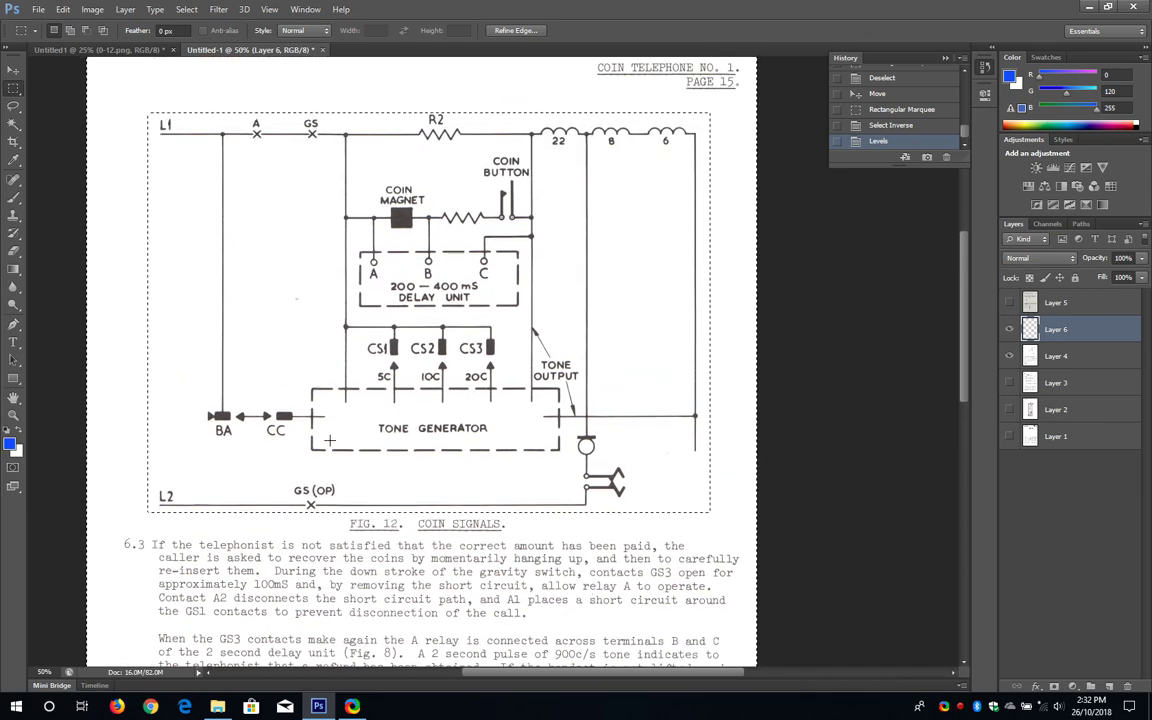
{"action": "scroll", "coordinate": [329, 438], "scroll_direction": "down", "scroll_amount": 2}
Step: Try a Levels black input of 86, then delete the Levels steps from History
{"action": "key", "text": "ctrl+l"}
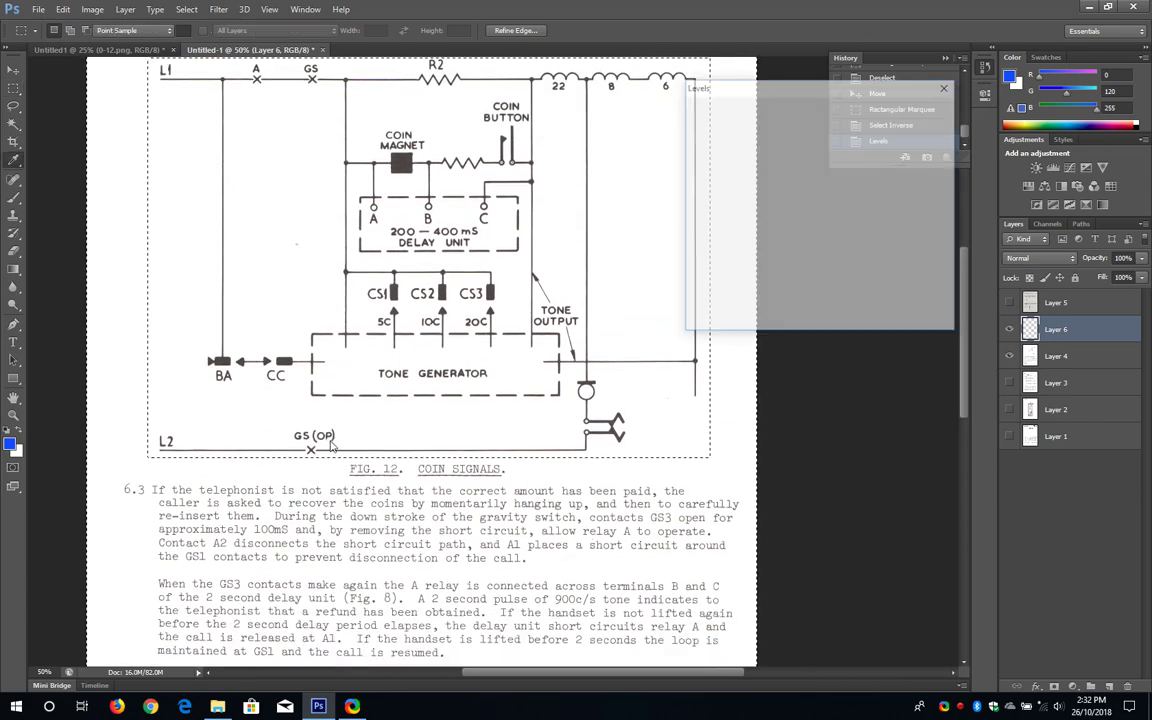
{"action": "left_click_drag", "start_coordinate": [701, 240], "coordinate": [669, 251]}
{"action": "left_click", "coordinate": [921, 109]}
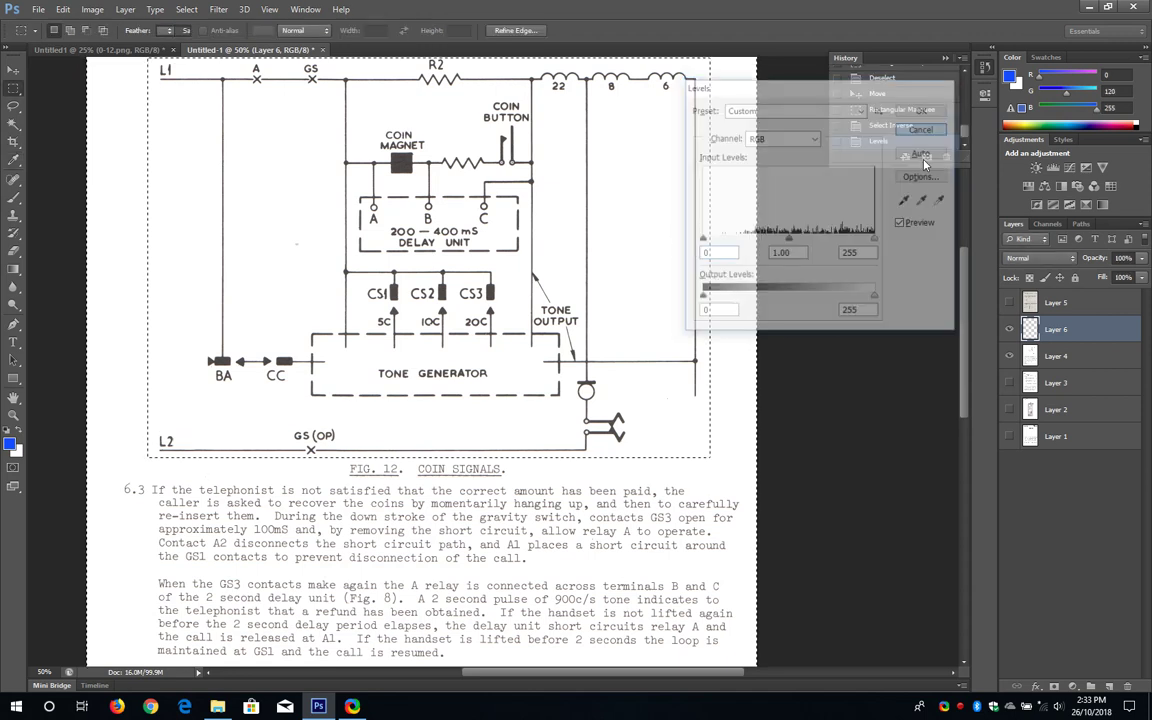
{"action": "left_click_drag", "start_coordinate": [916, 146], "coordinate": [946, 157]}
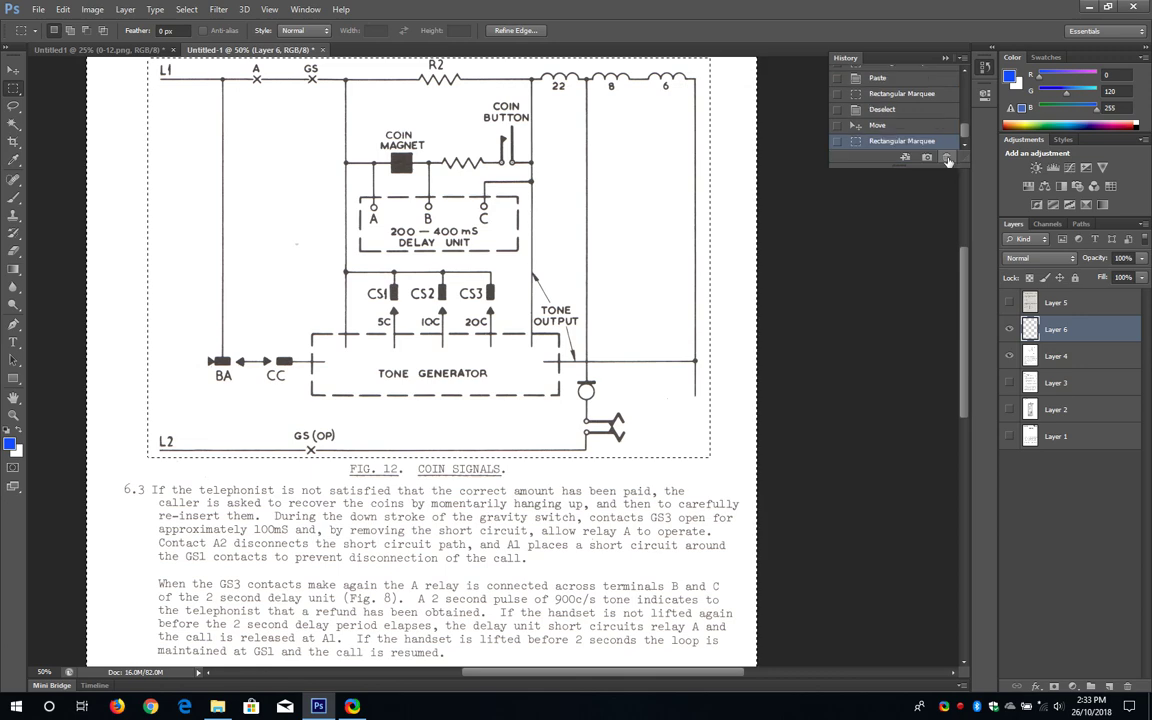
{"action": "scroll", "coordinate": [595, 413], "scroll_direction": "down", "scroll_amount": 2}
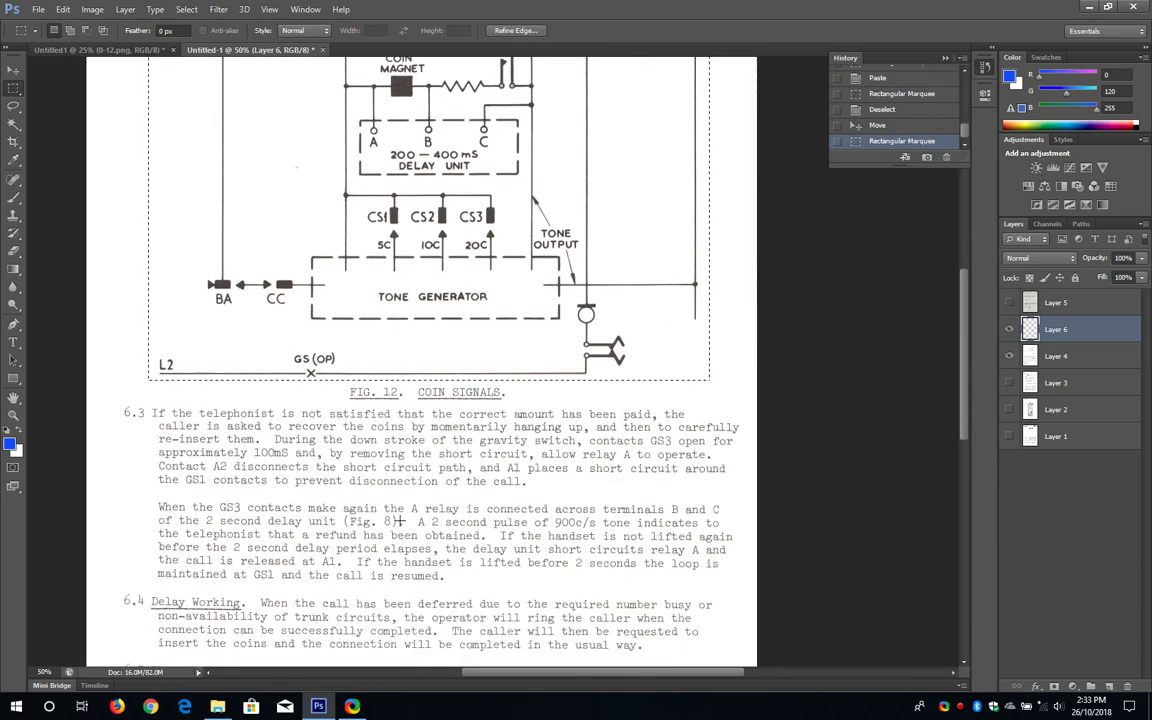
{"action": "scroll", "coordinate": [402, 520], "scroll_direction": "up", "scroll_amount": 2}
{"action": "scroll", "coordinate": [402, 520], "scroll_direction": "up", "scroll_amount": 1}
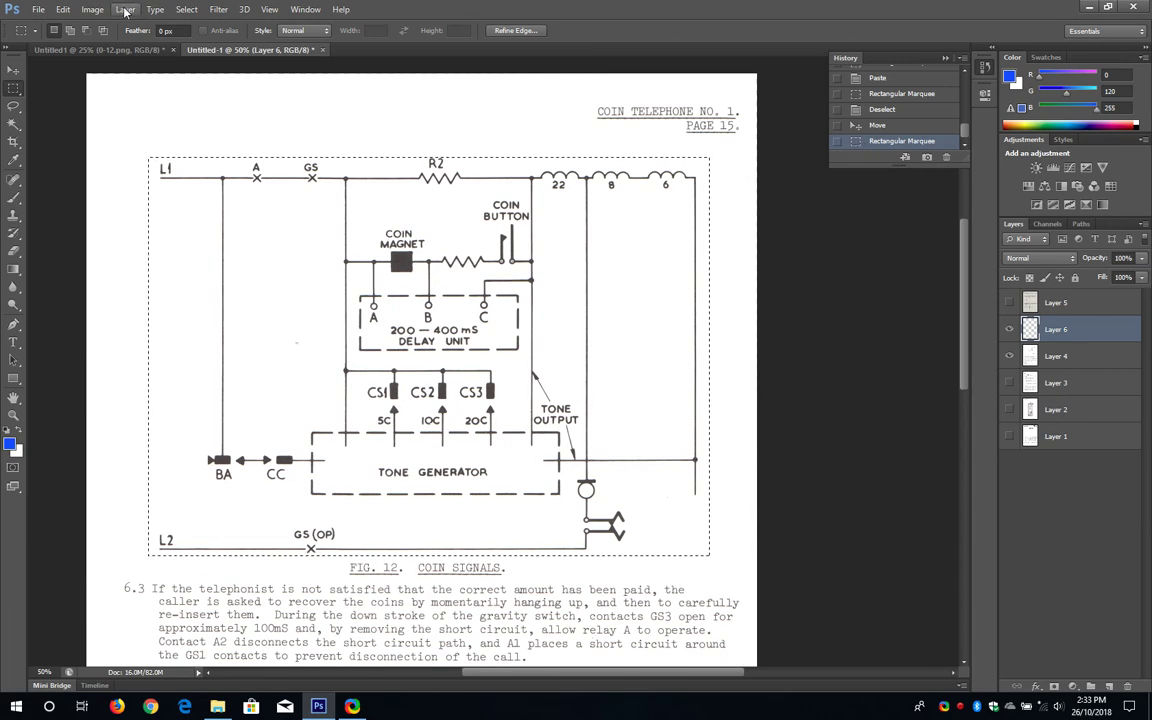
Step: Invert the selection so the area outside the diagram is selected again
{"action": "left_click", "coordinate": [186, 9]}
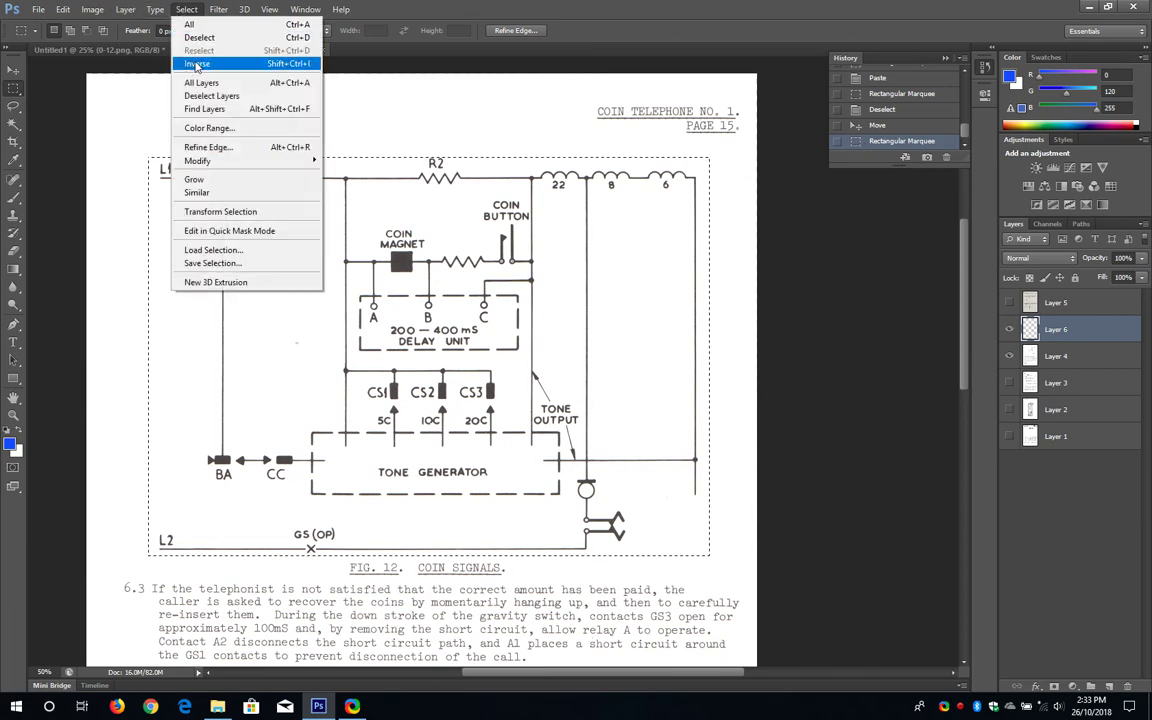
{"action": "left_click", "coordinate": [193, 62]}
{"action": "scroll", "coordinate": [237, 474], "scroll_direction": "down", "scroll_amount": 2}
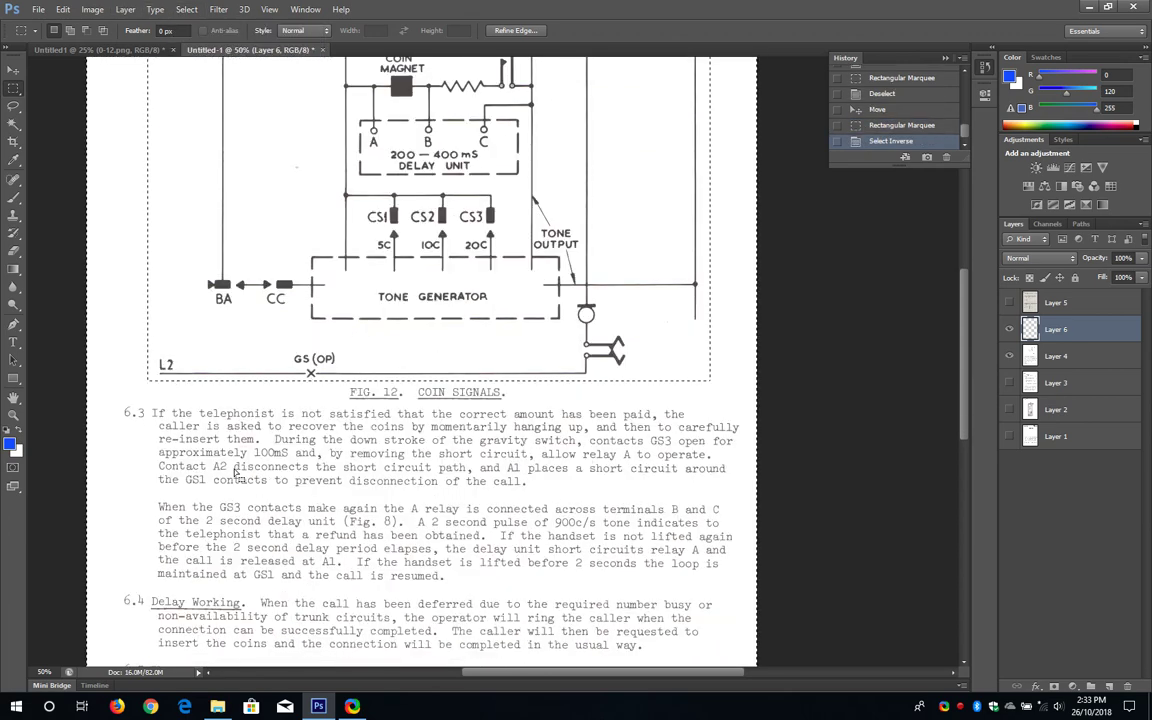
Step: Apply Levels to the inverted selection, typing exactly 60 as the black input
{"action": "key", "text": "ctrl+l"}
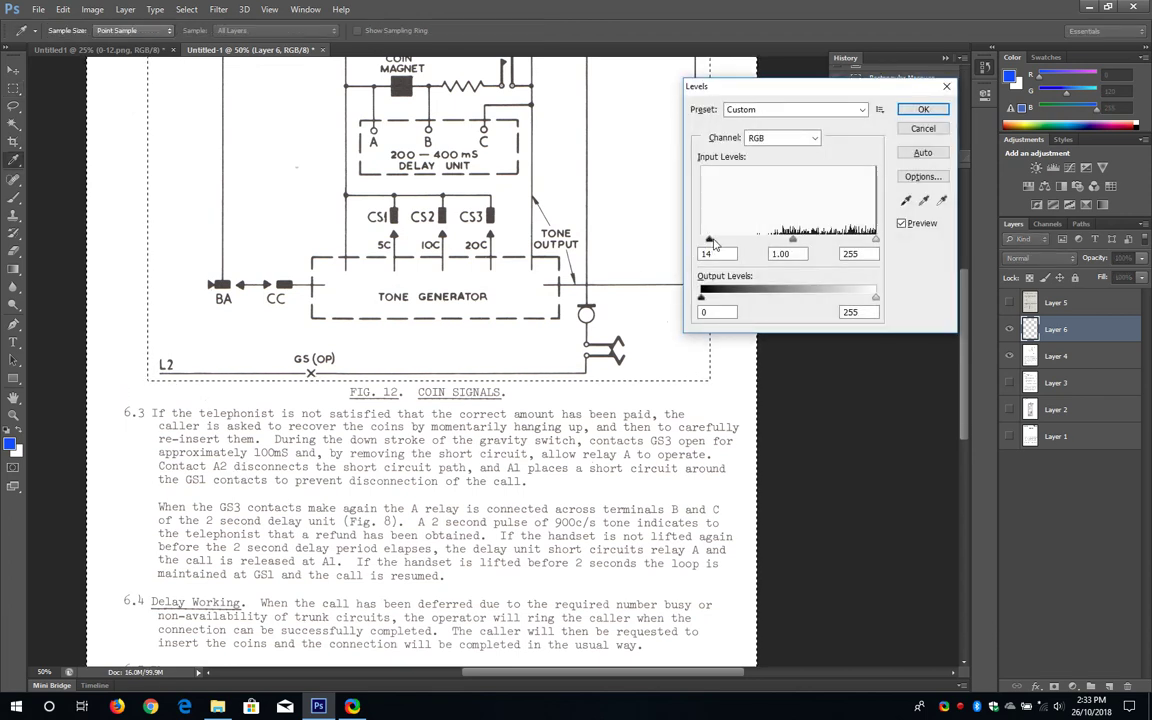
{"action": "left_click_drag", "start_coordinate": [748, 244], "coordinate": [701, 241]}
{"action": "double_click", "coordinate": [718, 255]}
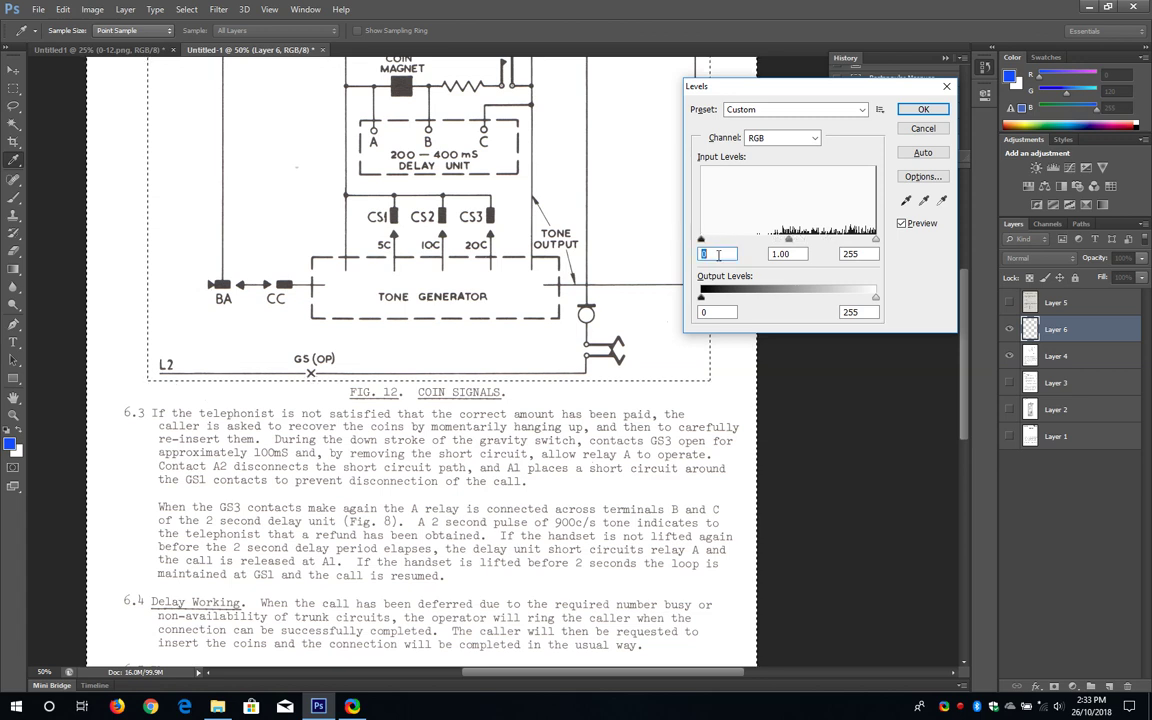
{"action": "double_click", "coordinate": [722, 254]}
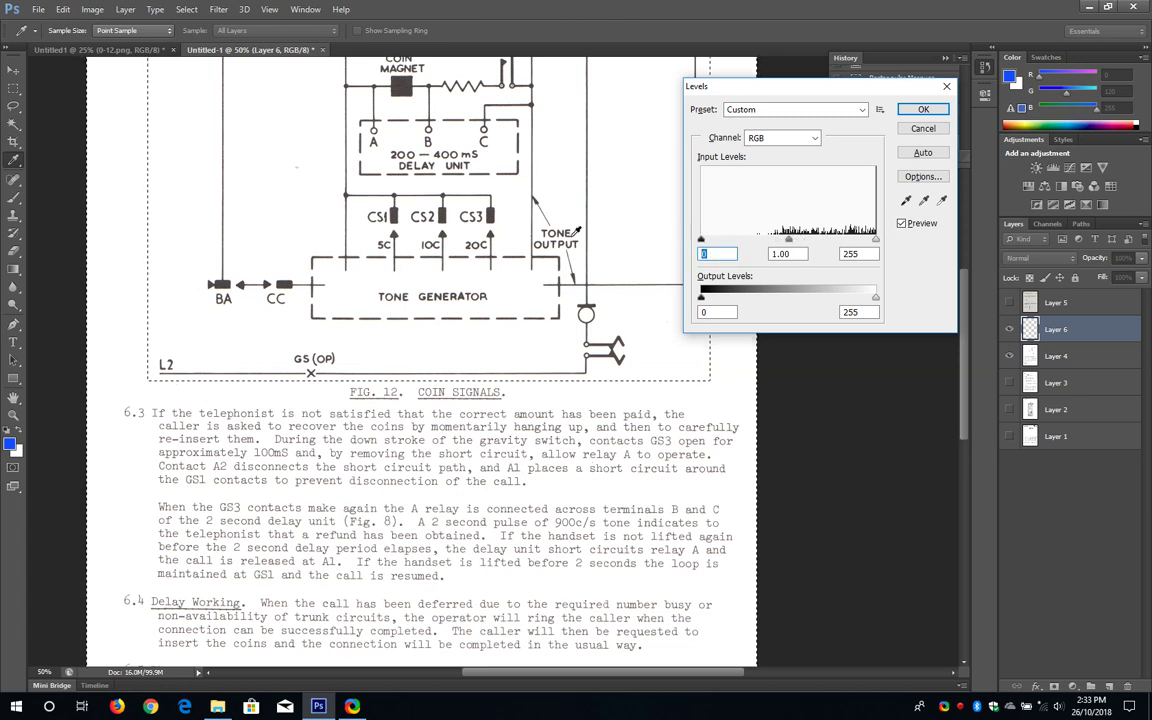
{"action": "type", "text": "60"}
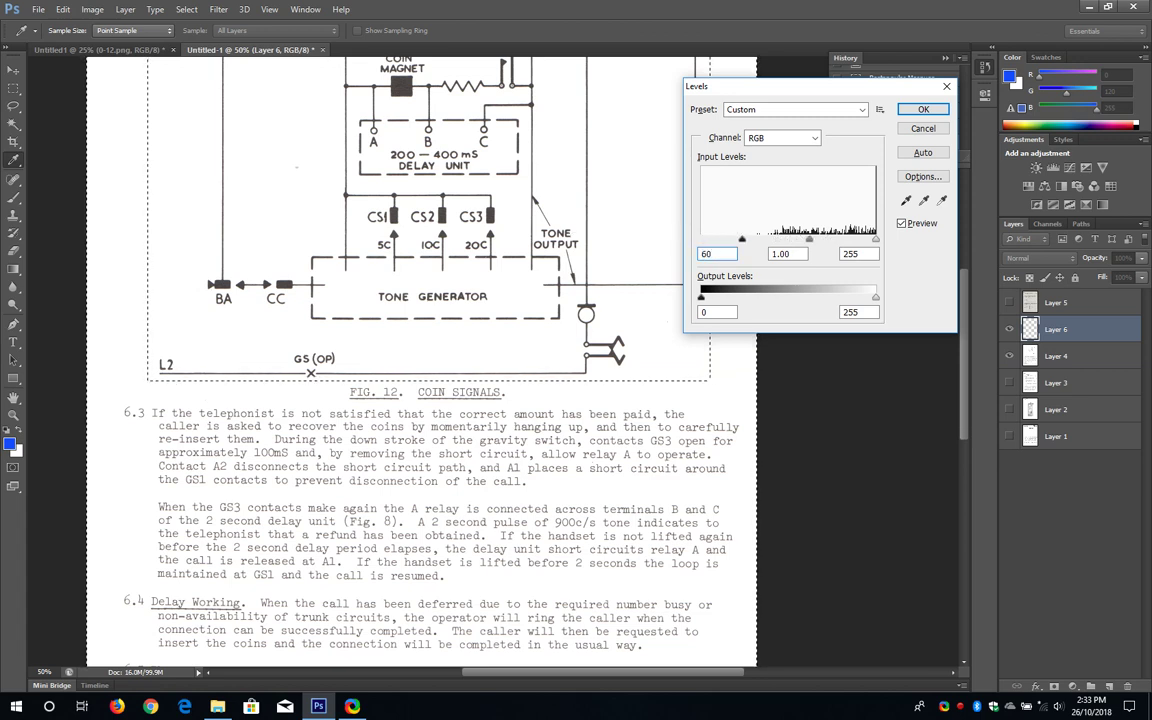
{"action": "key", "text": "Return"}
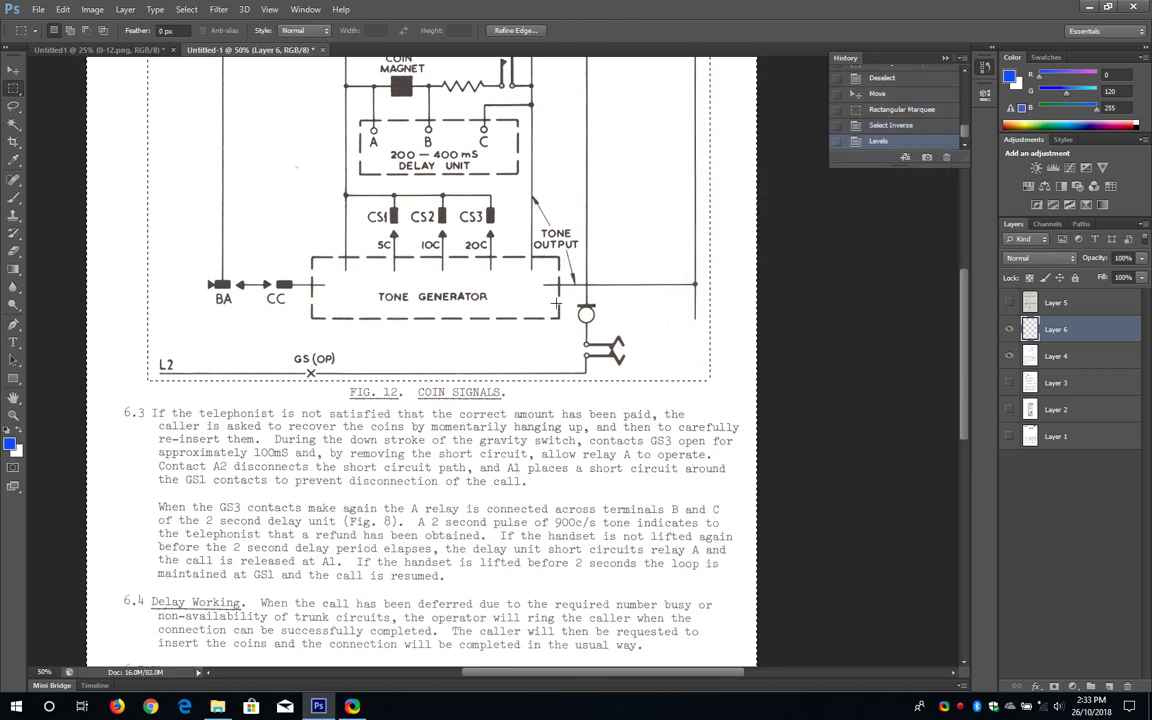
Step: Return to the Rectangular Marquee and clear the current selection
{"action": "left_click", "coordinate": [12, 72]}
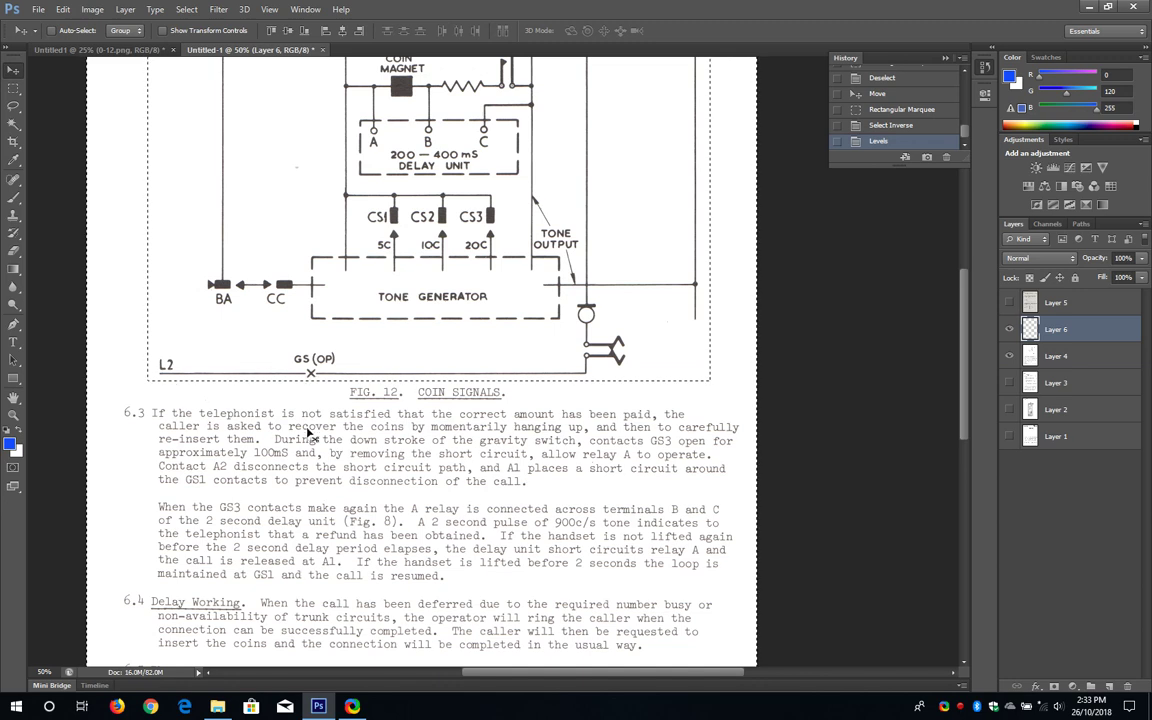
{"action": "left_click", "coordinate": [13, 88]}
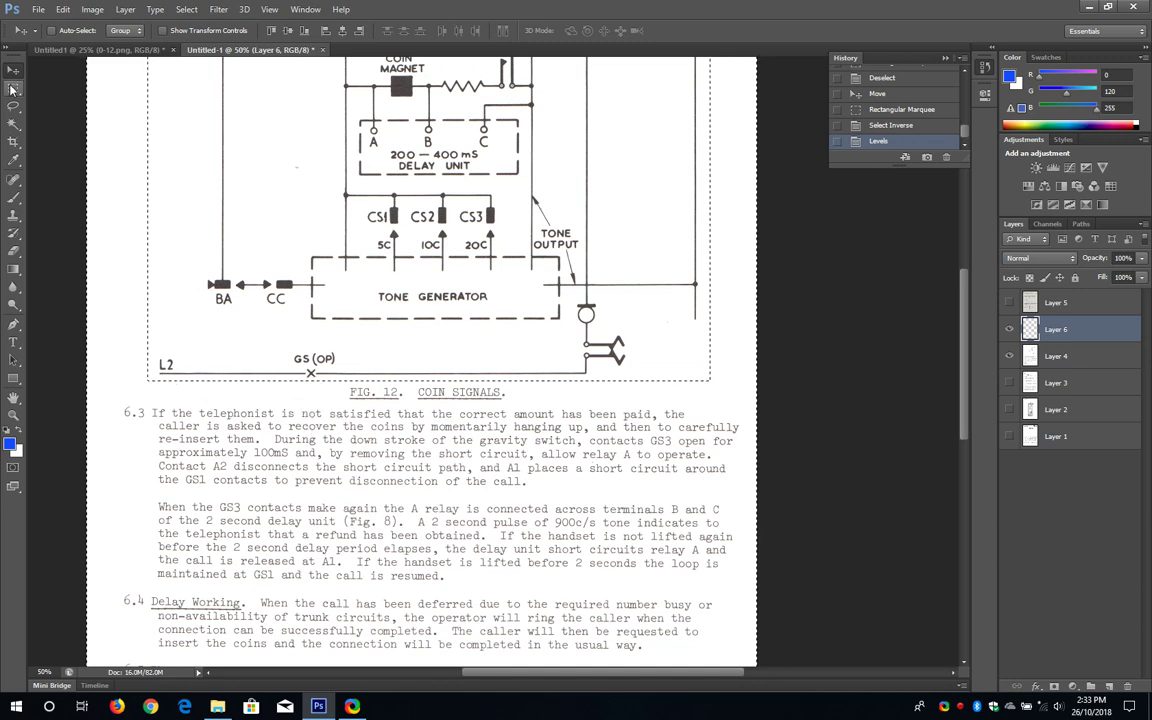
{"action": "left_click", "coordinate": [291, 424]}
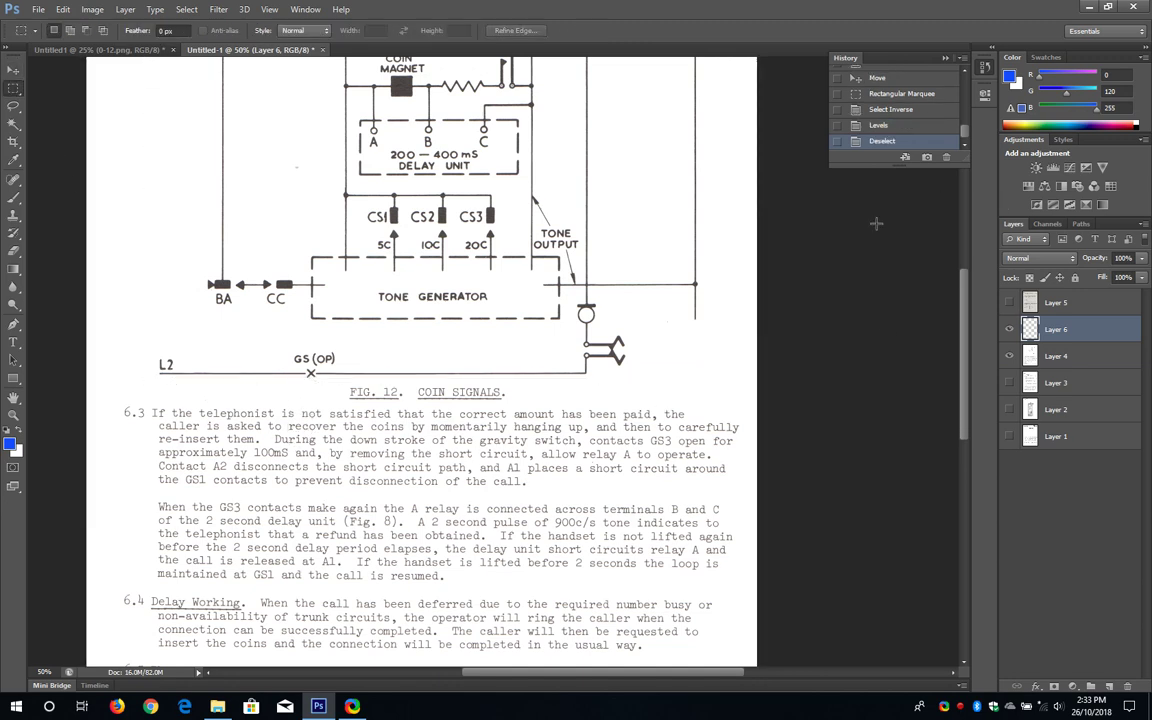
Step: Compare Layer 4 and Layer 6 visibility, leave both shown, and select Layer 4
{"action": "left_click", "coordinate": [1010, 330], "text": "alt"}
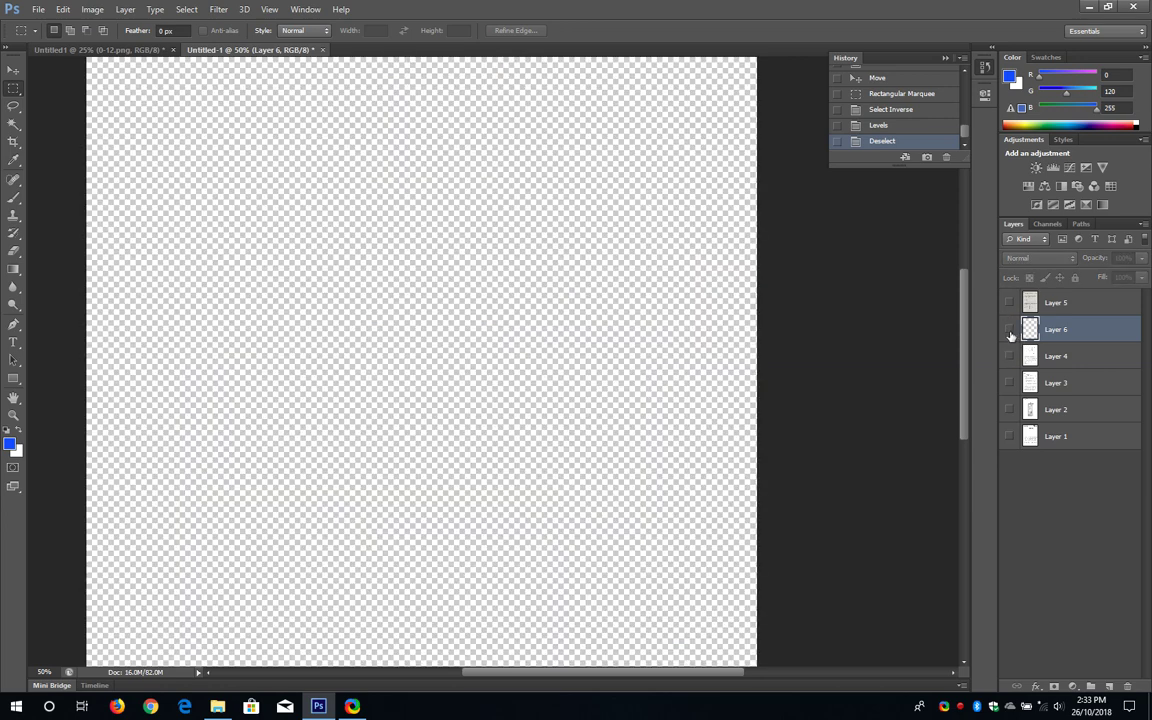
{"action": "left_click", "coordinate": [1010, 354]}
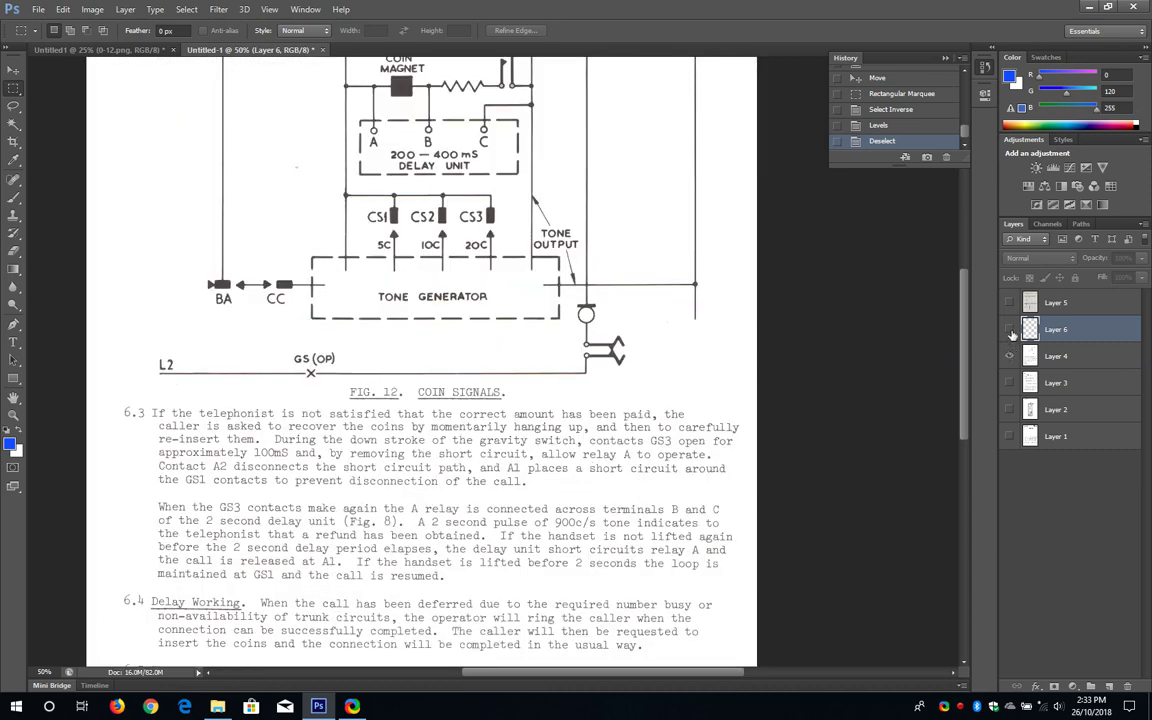
{"action": "scroll", "coordinate": [590, 372], "scroll_direction": "down", "scroll_amount": 5}
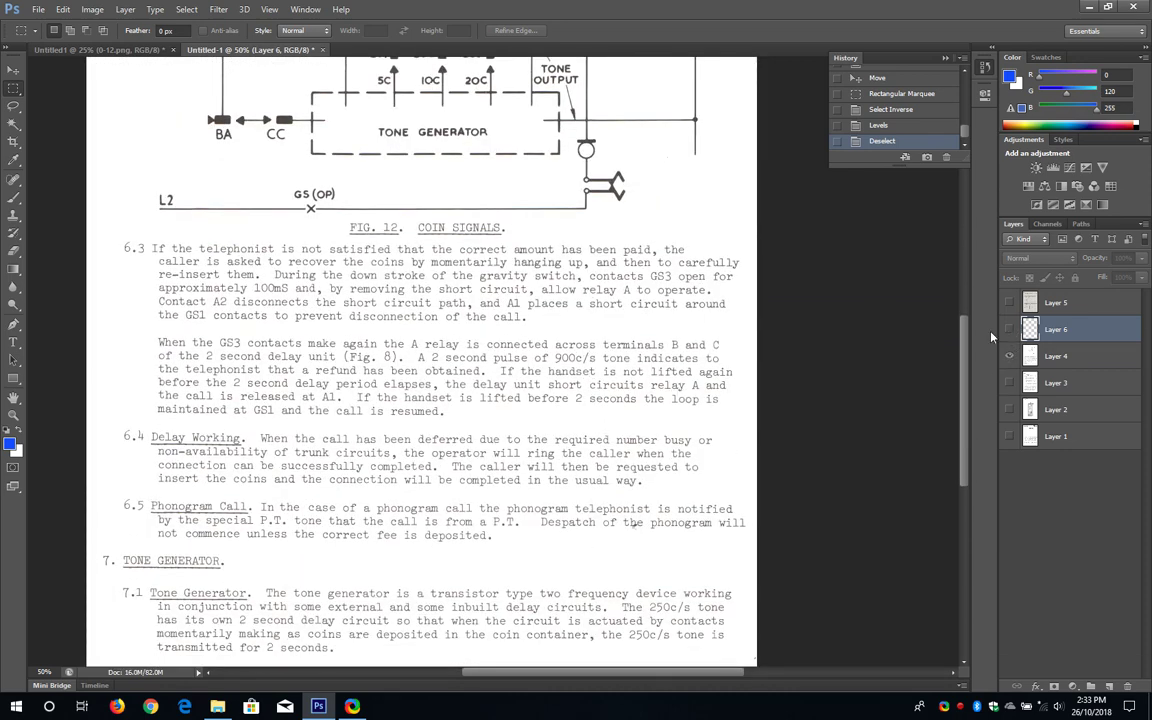
{"action": "left_click", "coordinate": [1008, 329]}
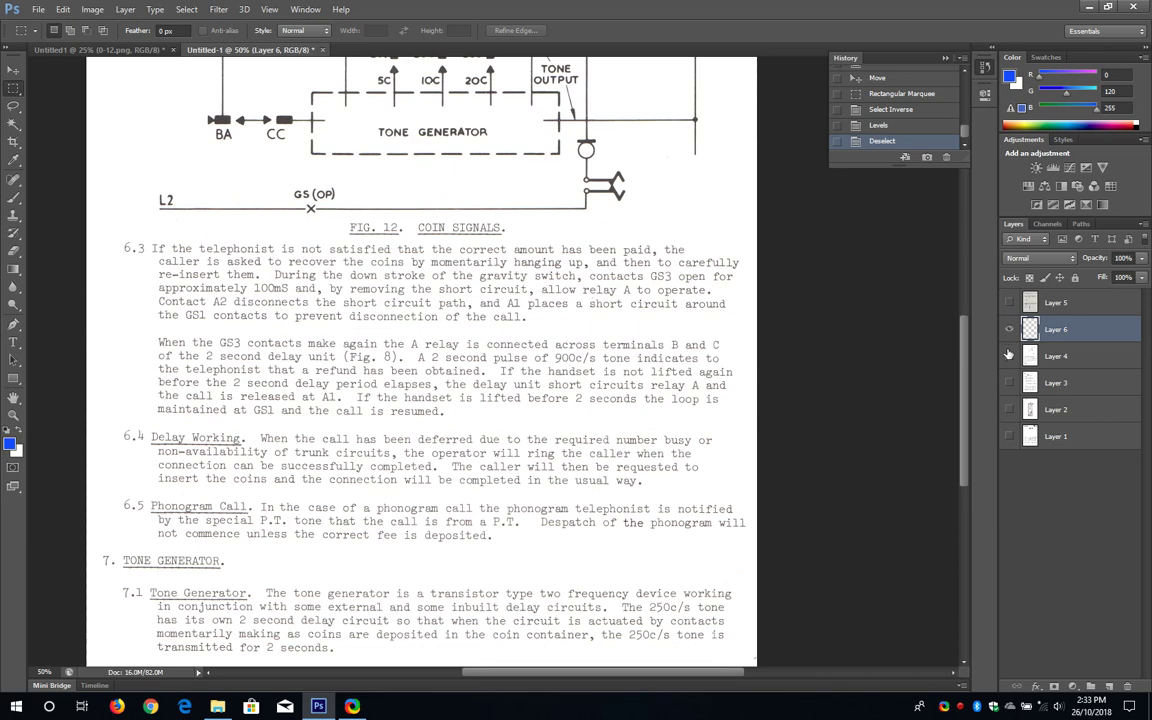
{"action": "left_click", "coordinate": [1008, 355]}
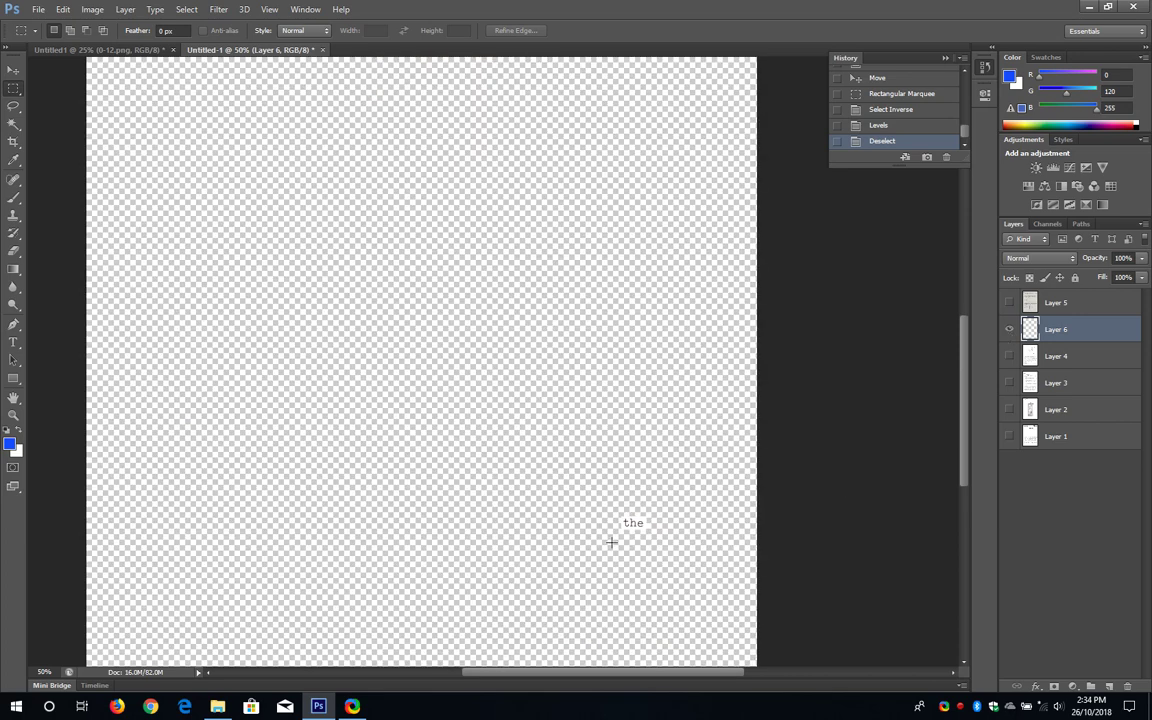
{"action": "left_click", "coordinate": [1008, 355]}
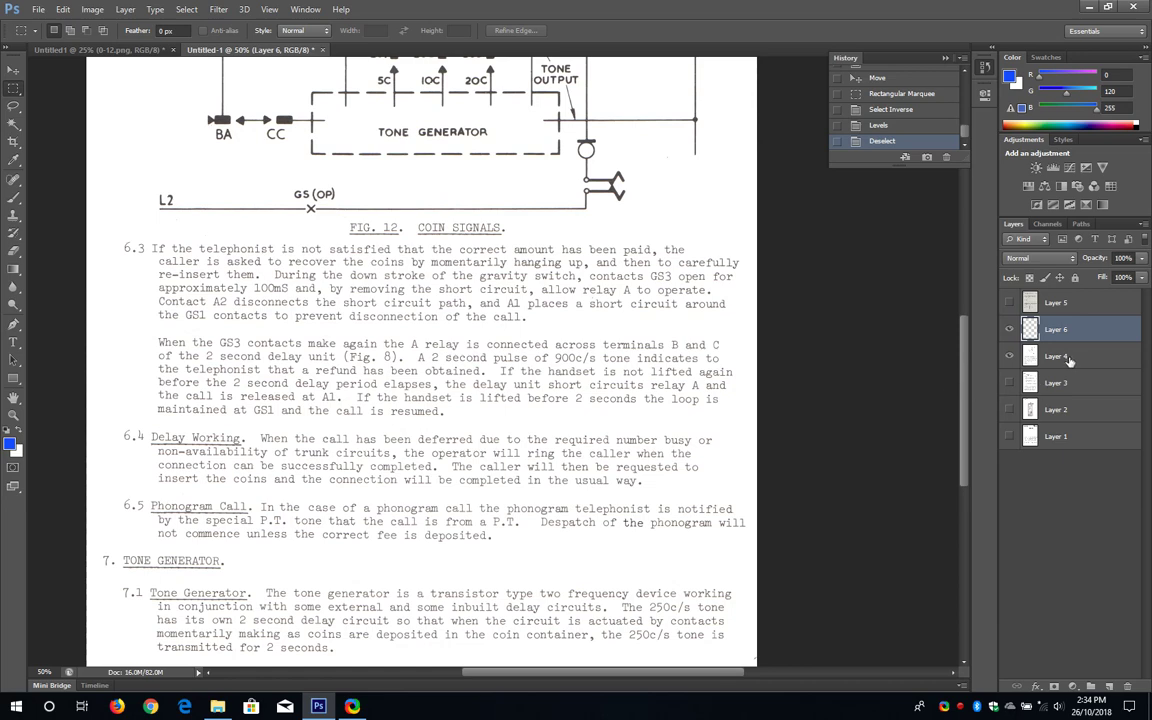
{"action": "left_click", "coordinate": [1069, 361]}
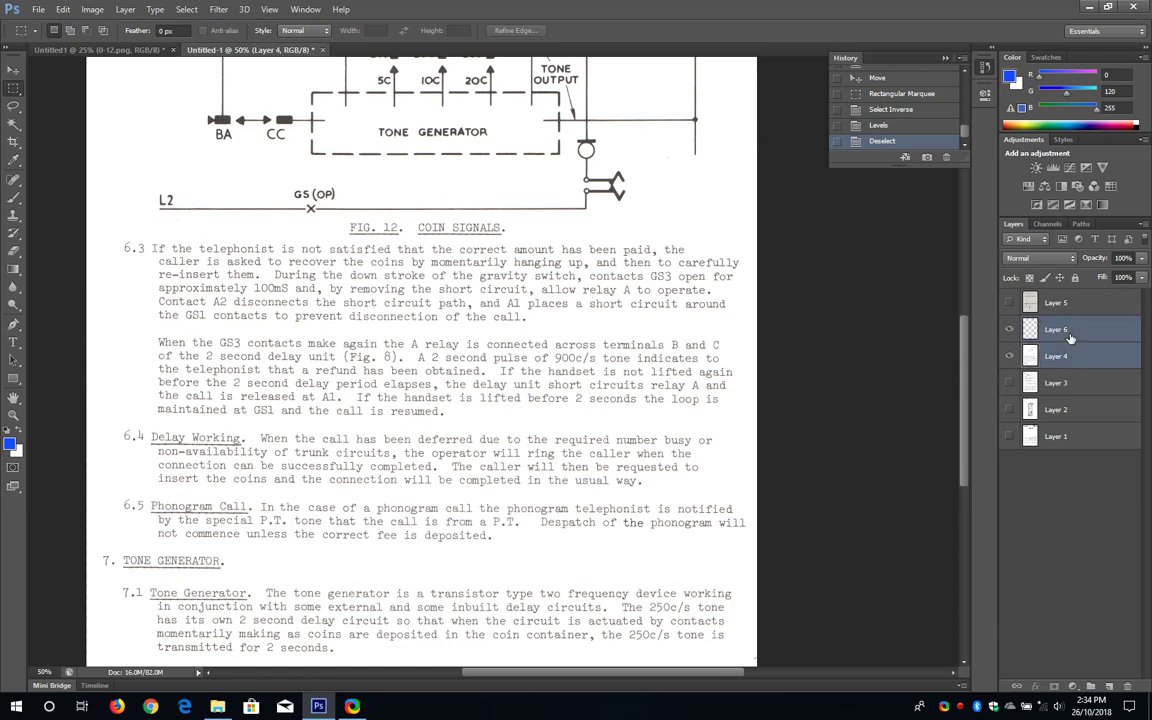
Step: Merge Layer 6's 'the' patch into the Fig. 12 page and name the result Layer 4
{"action": "left_click", "coordinate": [1068, 341], "text": "ctrl"}
{"action": "right_click", "coordinate": [1066, 347]}
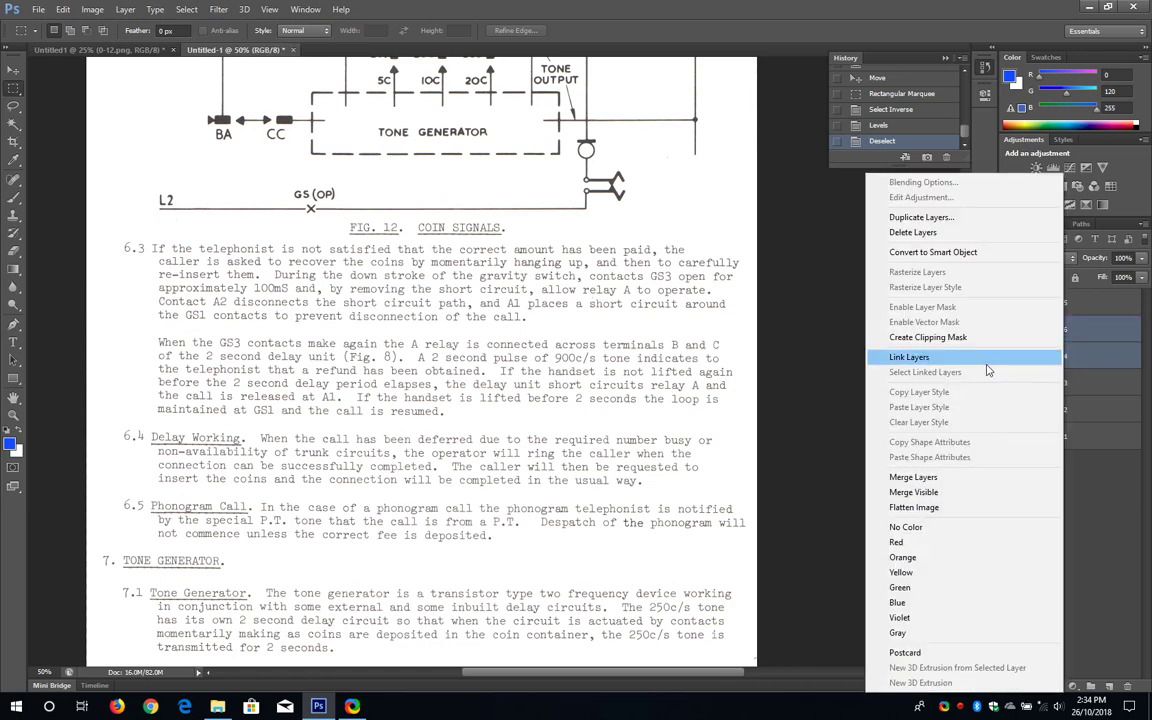
{"action": "left_click", "coordinate": [913, 477]}
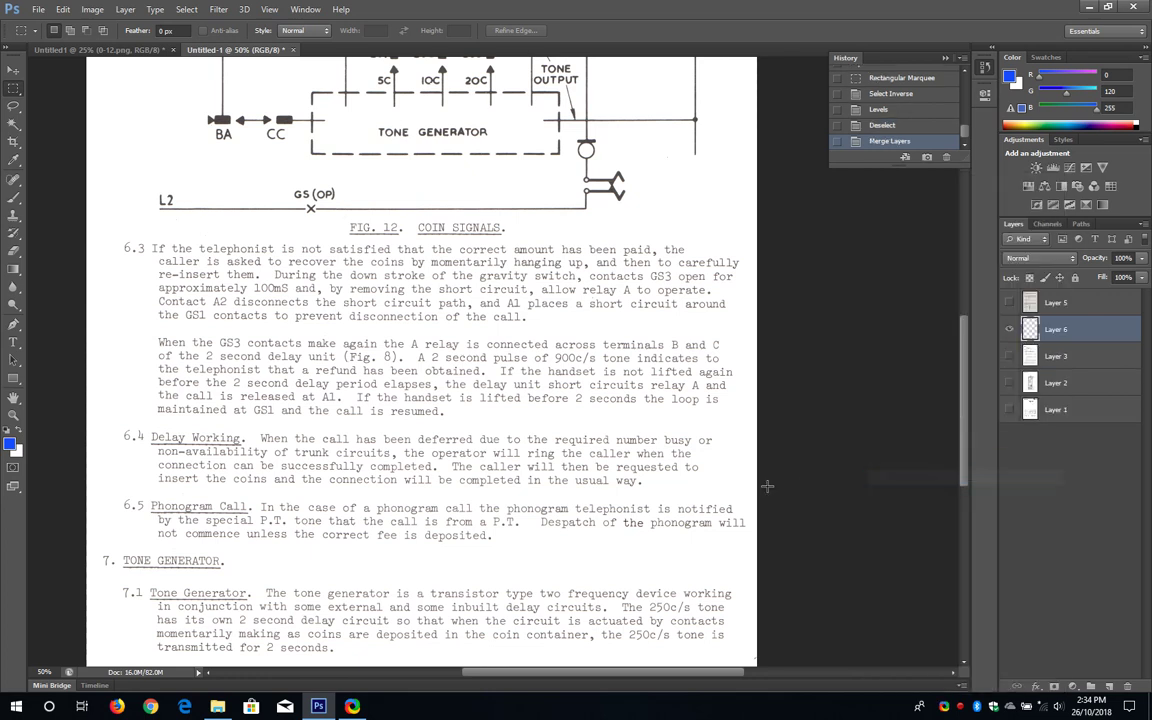
{"action": "double_click", "coordinate": [1058, 330]}
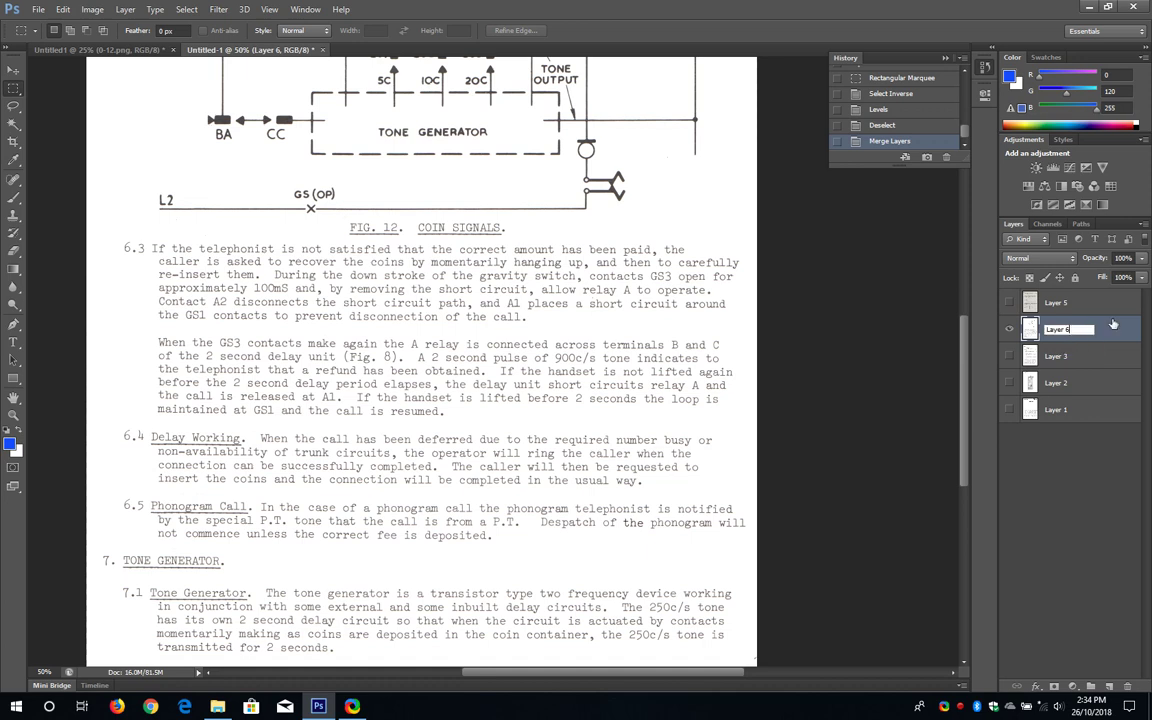
{"action": "key", "text": "Return"}
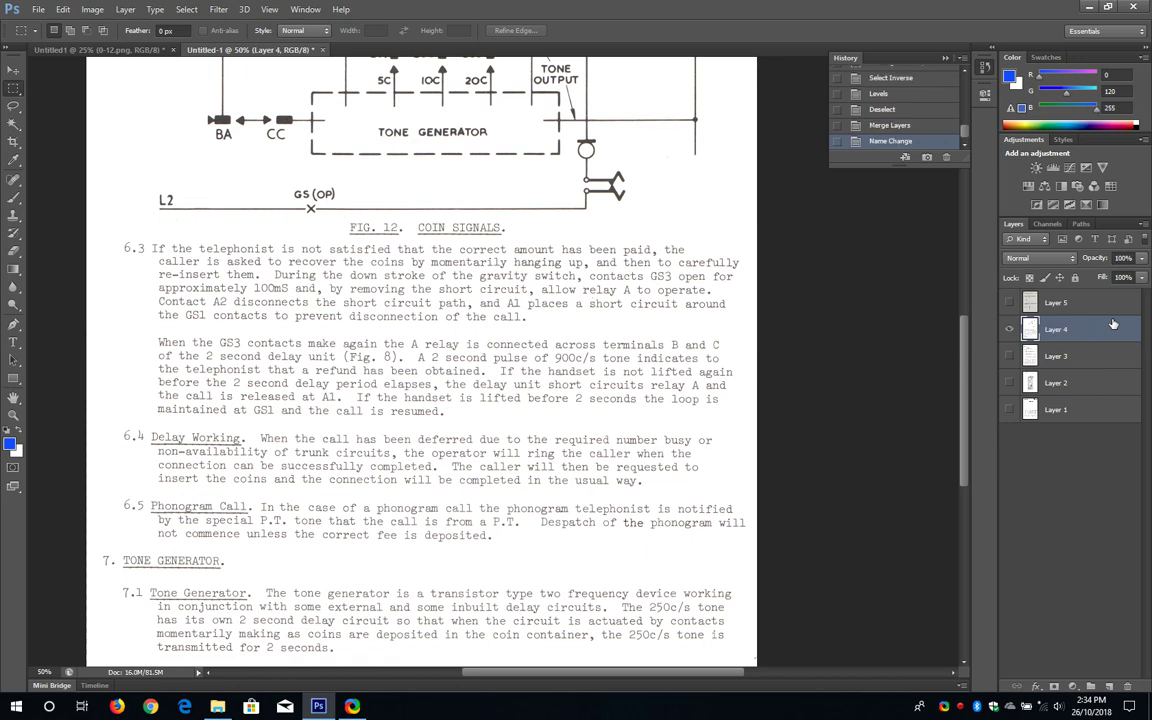
{"action": "left_click", "coordinate": [1052, 460]}
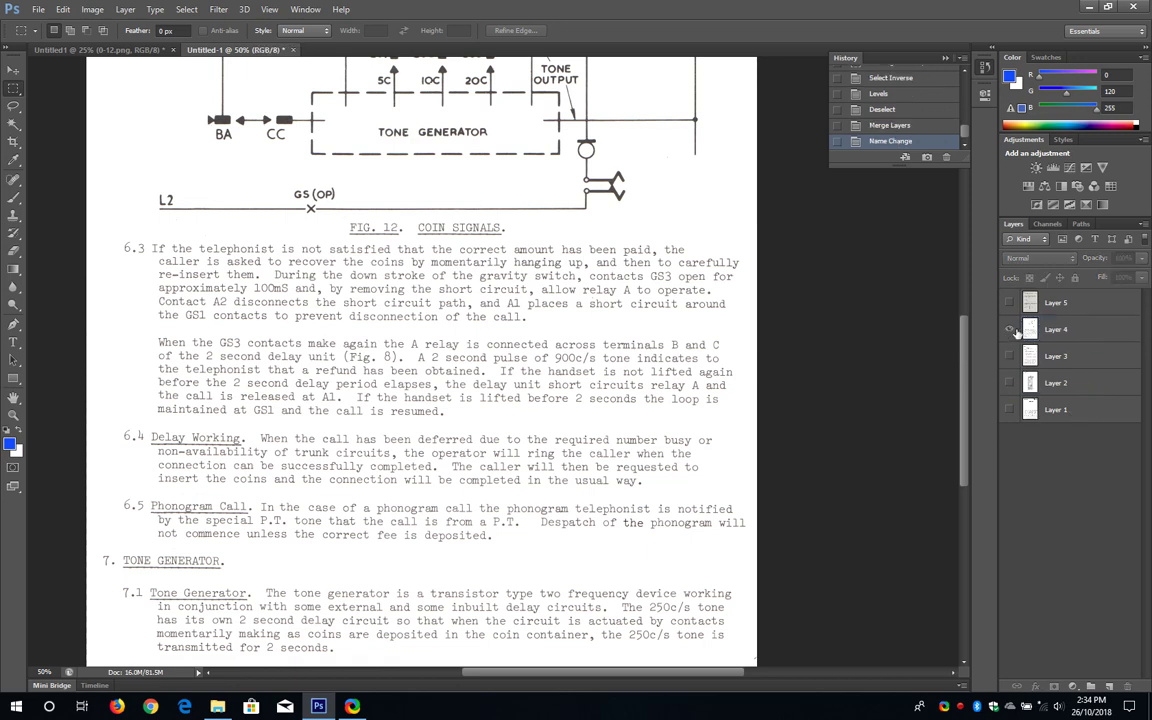
Step: Hide Layer 4's Fig. 12 page, show the Layer 5 page 16 scan, and make Layer 5 active
{"action": "left_click", "coordinate": [1008, 327]}
{"action": "left_click", "coordinate": [1009, 304]}
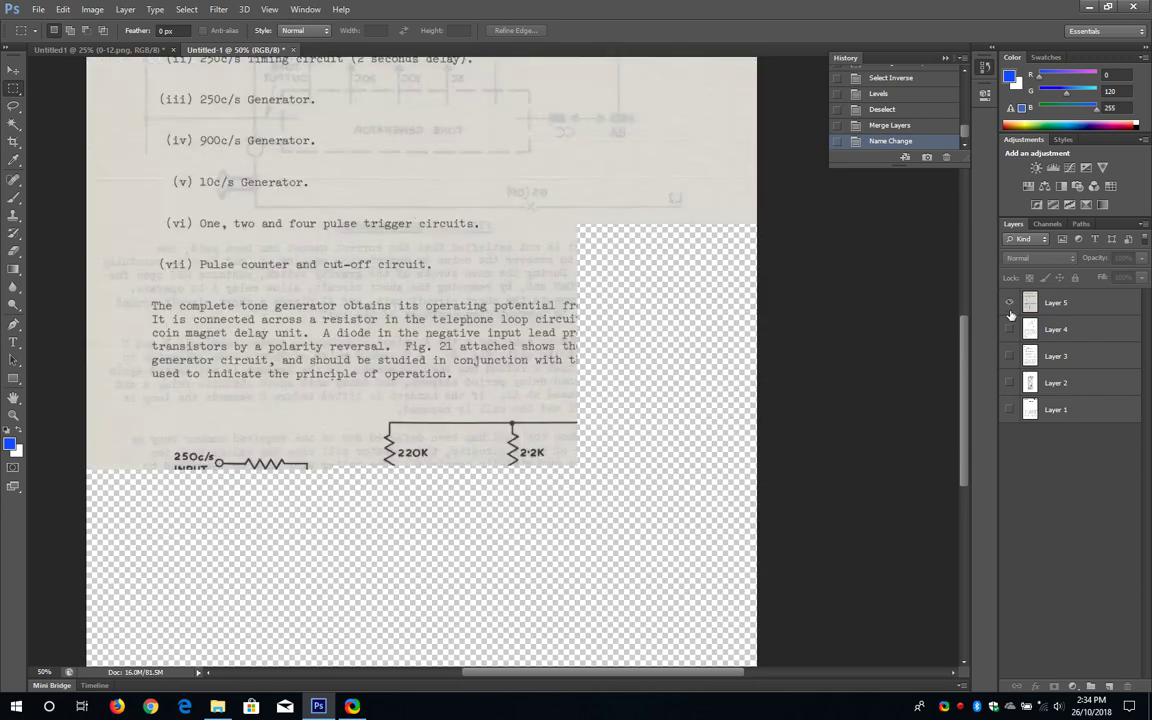
{"action": "scroll", "coordinate": [612, 492], "scroll_direction": "down", "scroll_amount": 3}
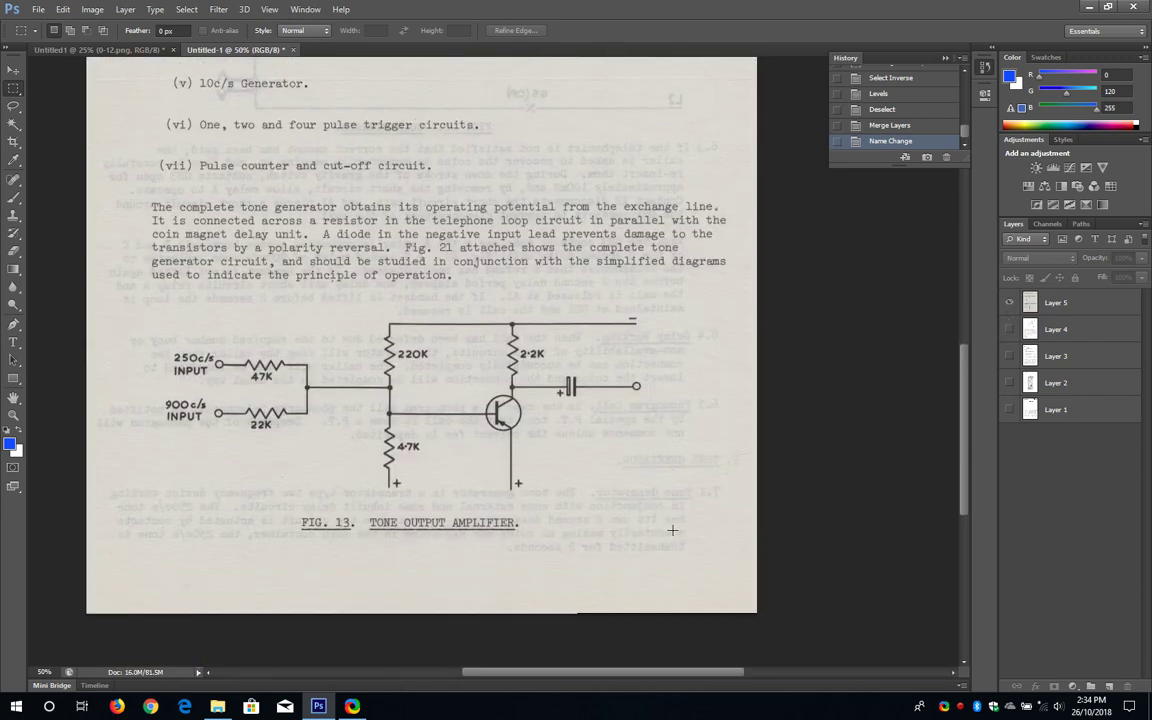
{"action": "scroll", "coordinate": [672, 530], "scroll_direction": "up", "scroll_amount": 3}
{"action": "scroll", "coordinate": [672, 530], "scroll_direction": "up", "scroll_amount": 4}
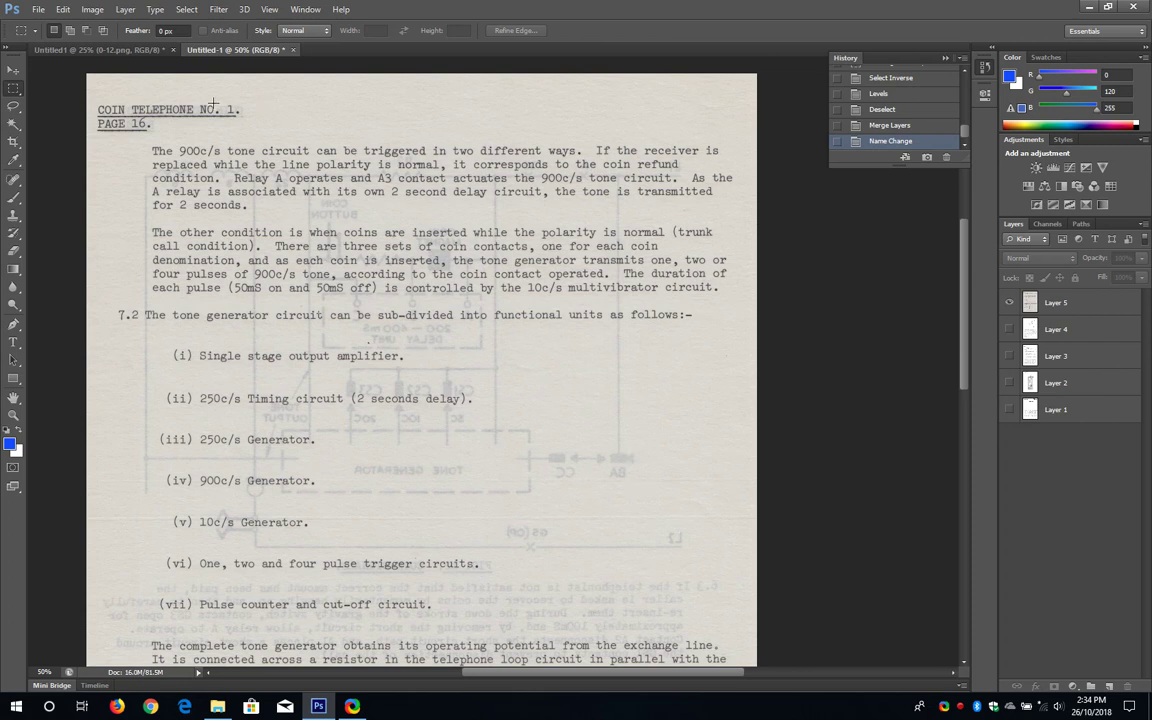
{"action": "left_click", "coordinate": [13, 70]}
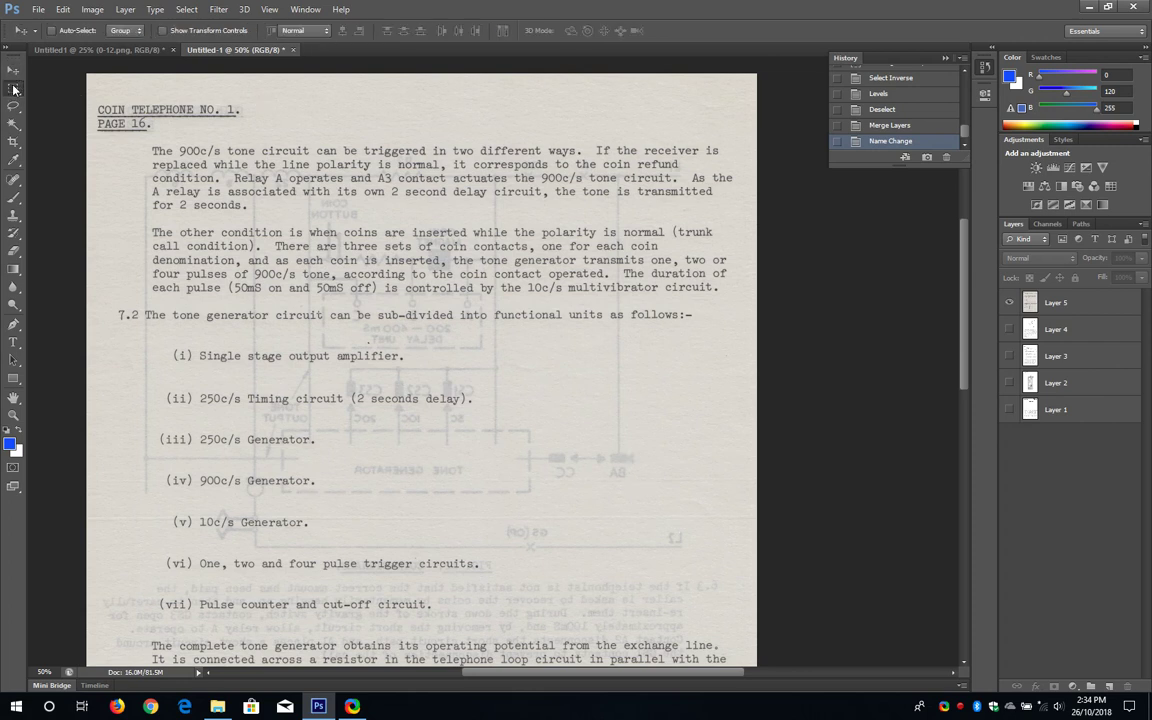
{"action": "left_click", "coordinate": [13, 89]}
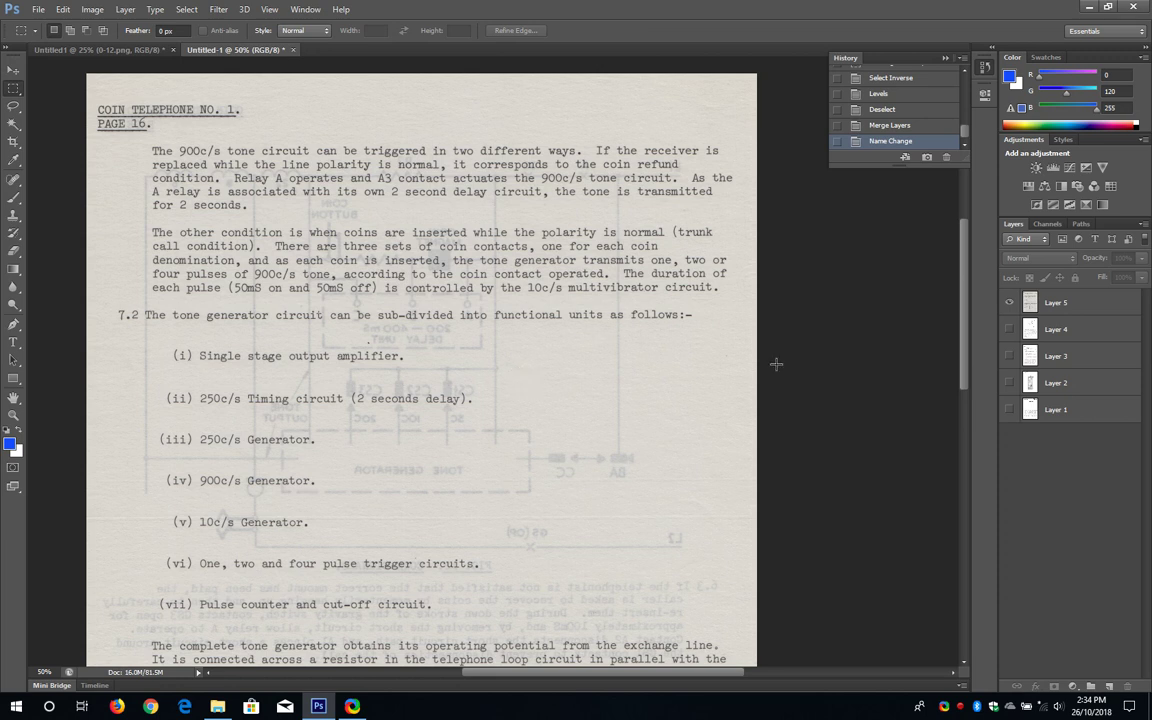
{"action": "left_click", "coordinate": [1064, 305]}
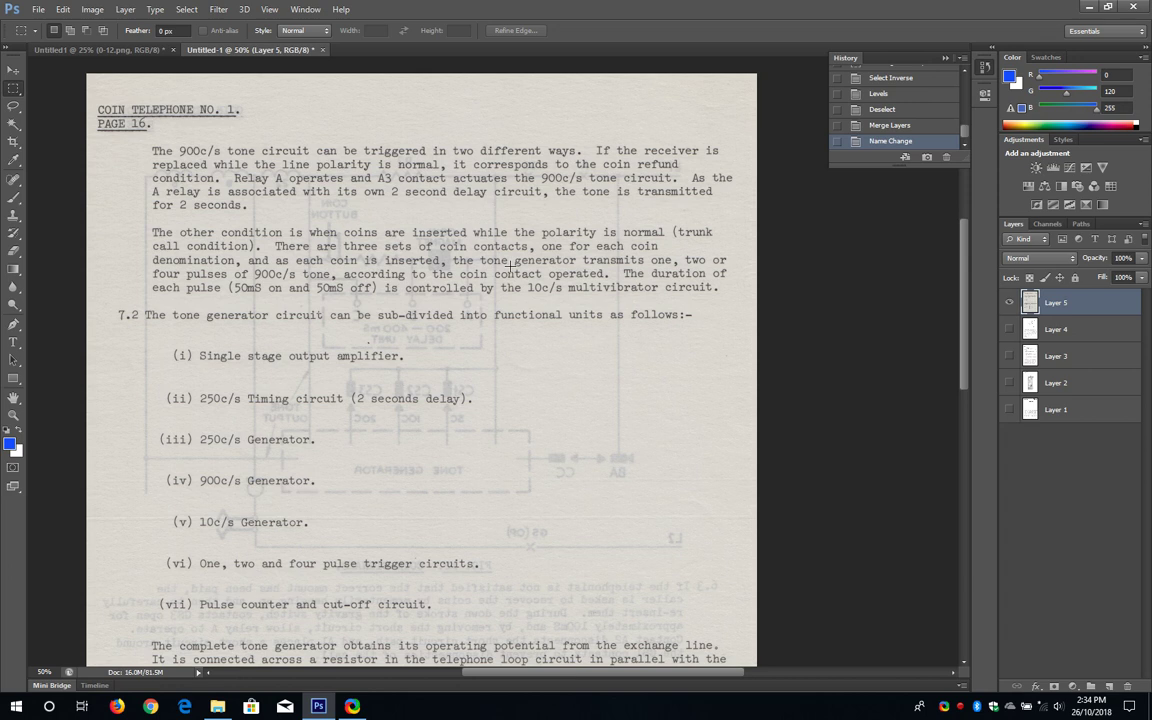
Step: Apply Levels with a white input of 175 to page 16 to whiten its paper
{"action": "key", "text": "ctrl+l"}
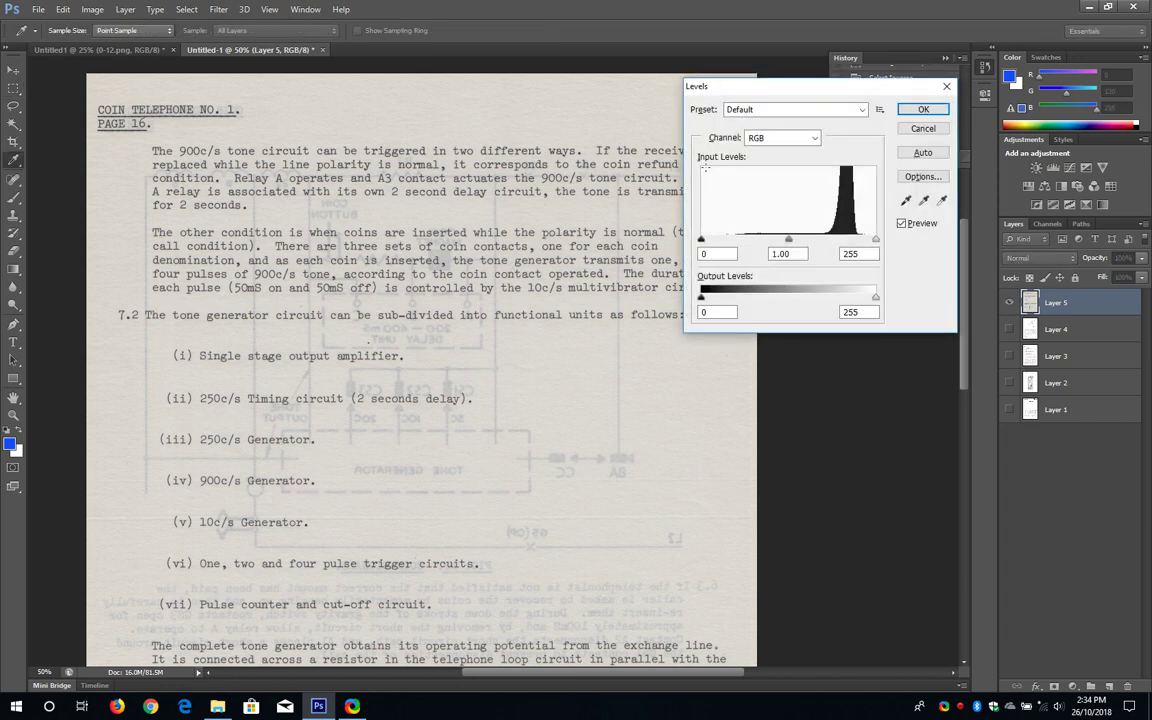
{"action": "double_click", "coordinate": [858, 254]}
{"action": "type", "text": "175"}
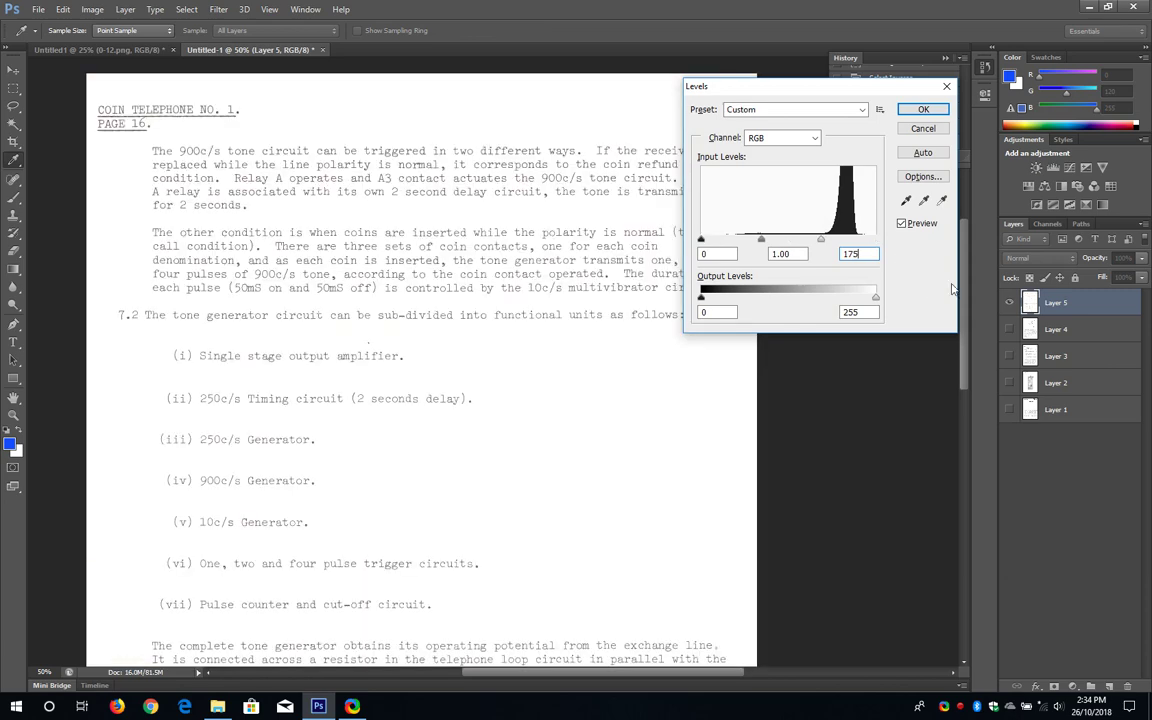
{"action": "left_click_drag", "start_coordinate": [963, 290], "coordinate": [964, 379]}
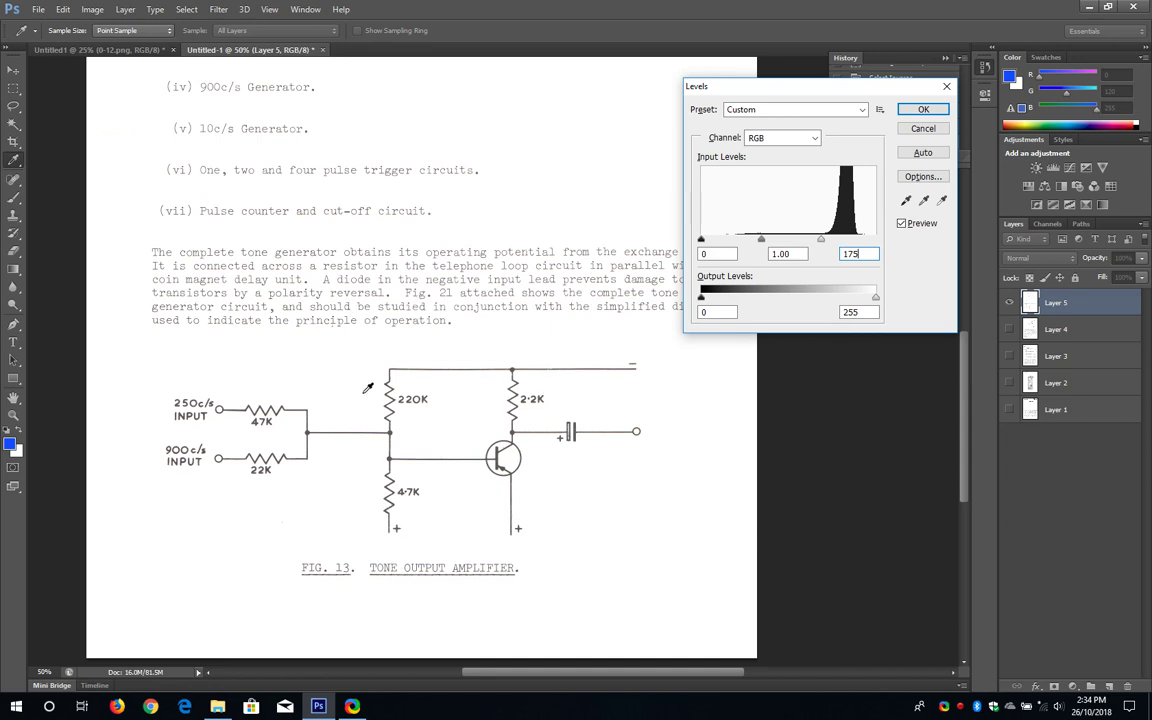
{"action": "left_click", "coordinate": [920, 109]}
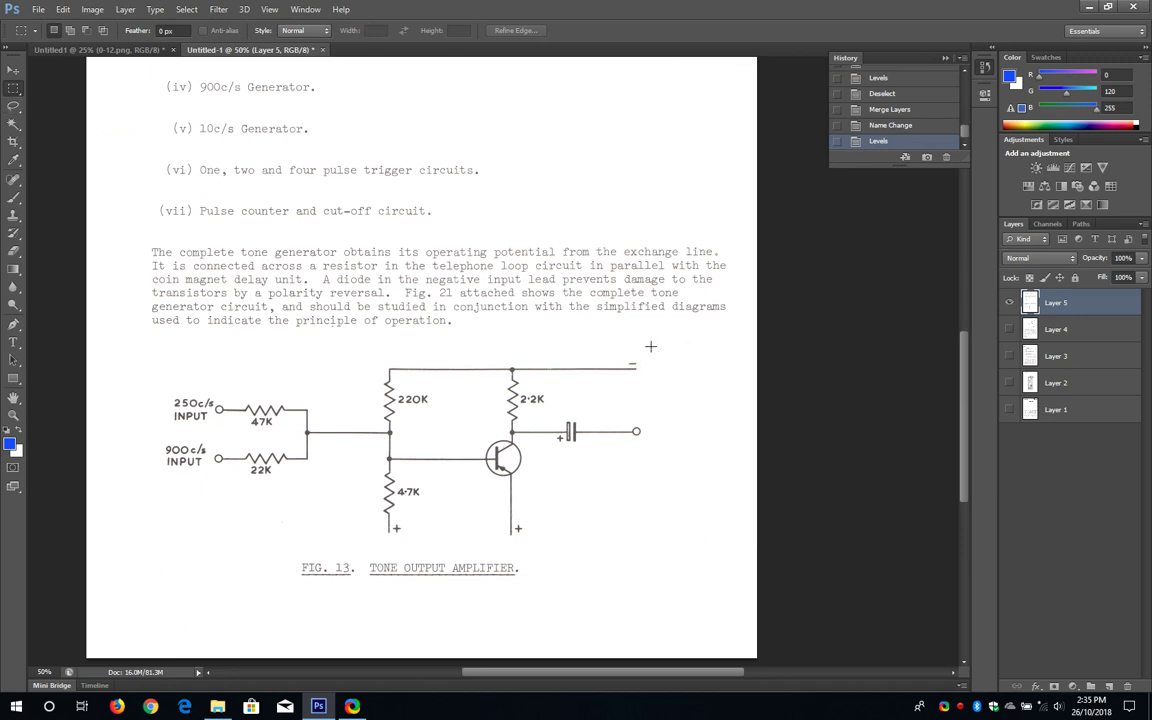
Step: Darken everything outside a rectangle around Fig. 13 with a Levels black input of 60
{"action": "left_click_drag", "start_coordinate": [649, 351], "coordinate": [158, 545]}
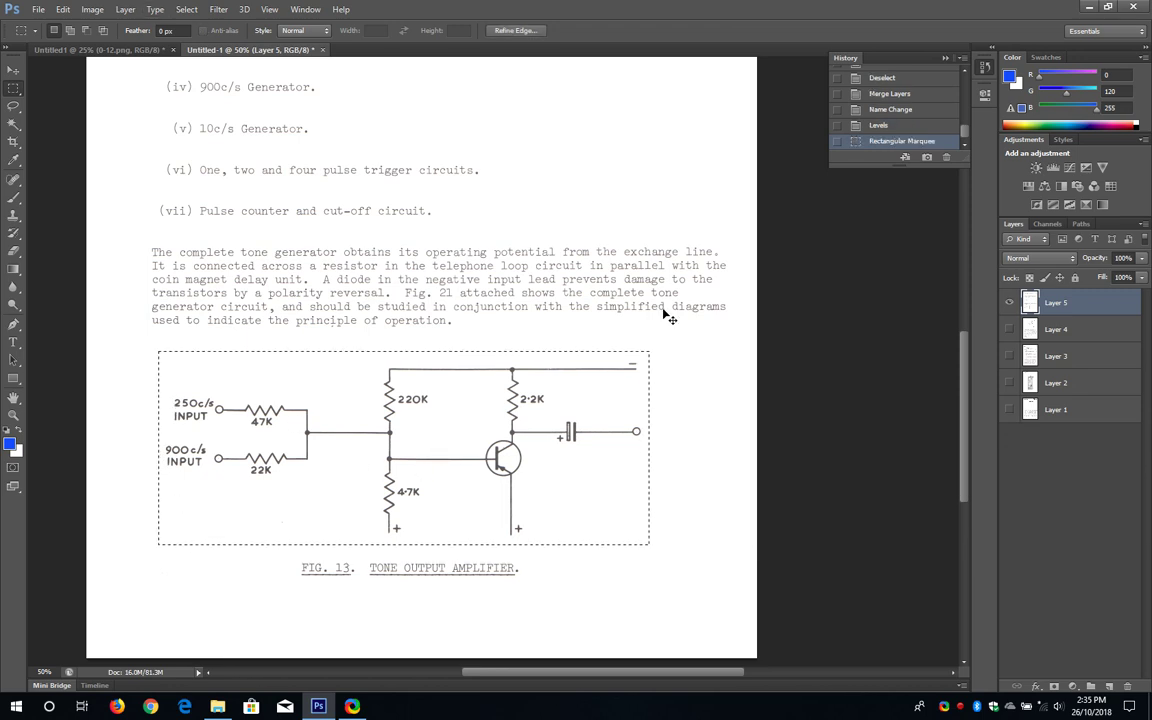
{"action": "key", "text": "ctrl+shift+i"}
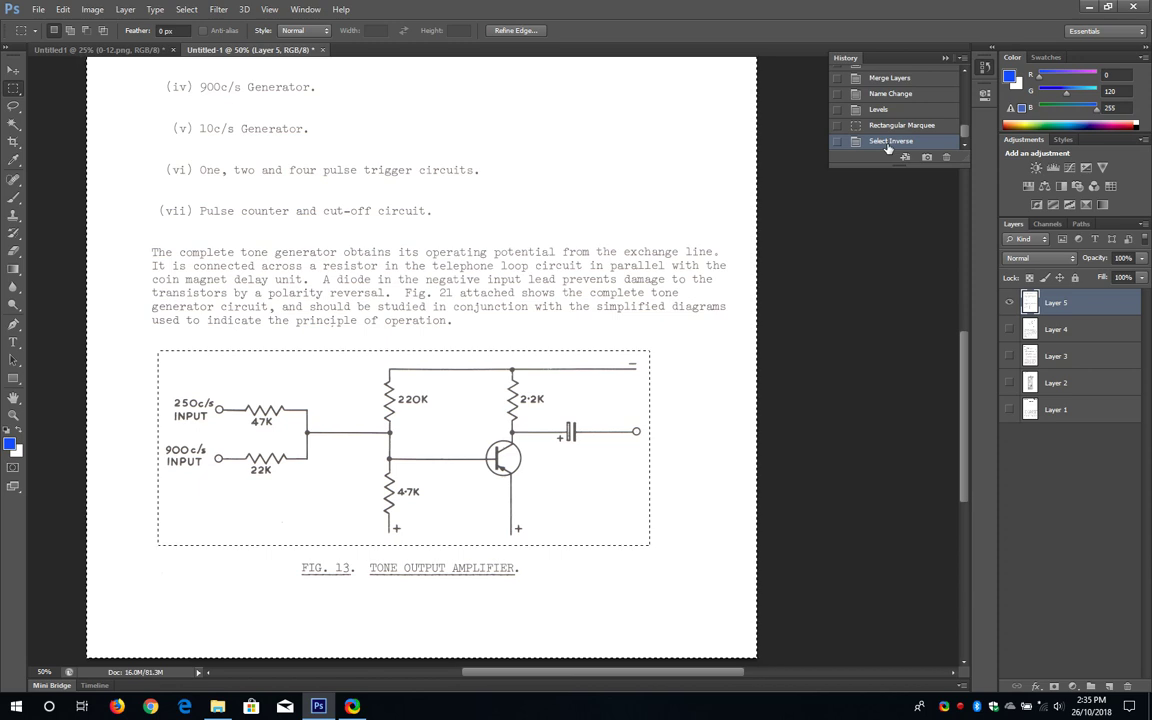
{"action": "key", "text": "ctrl+l"}
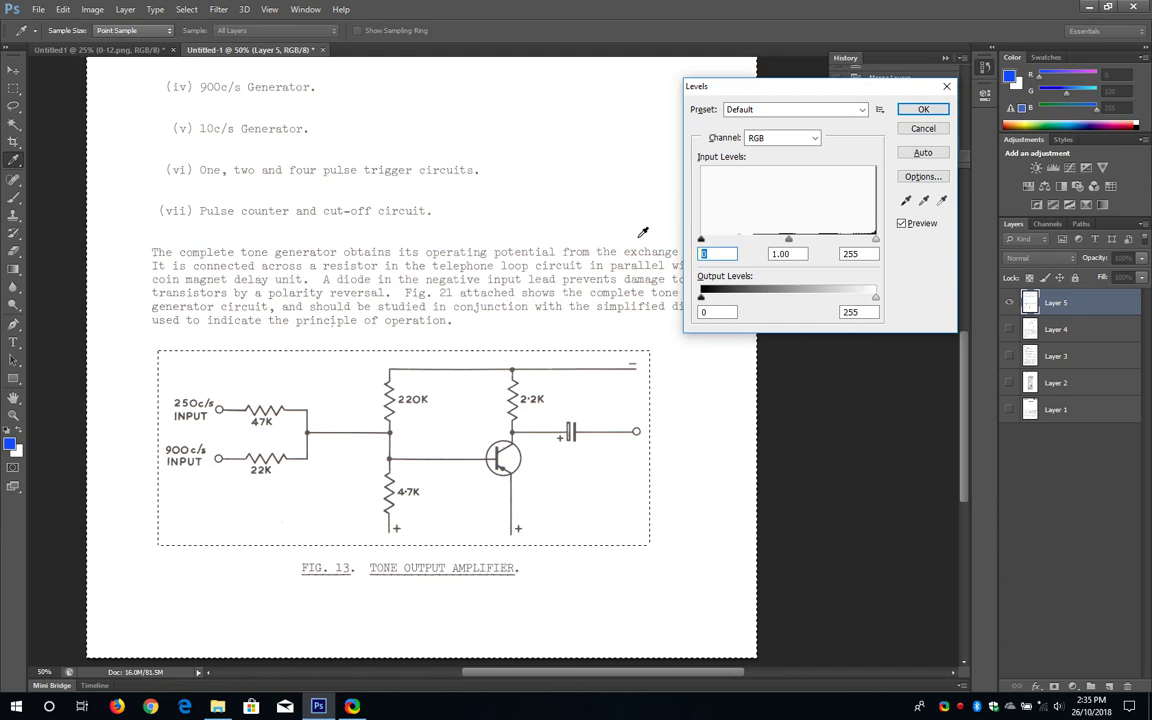
{"action": "type", "text": "60"}
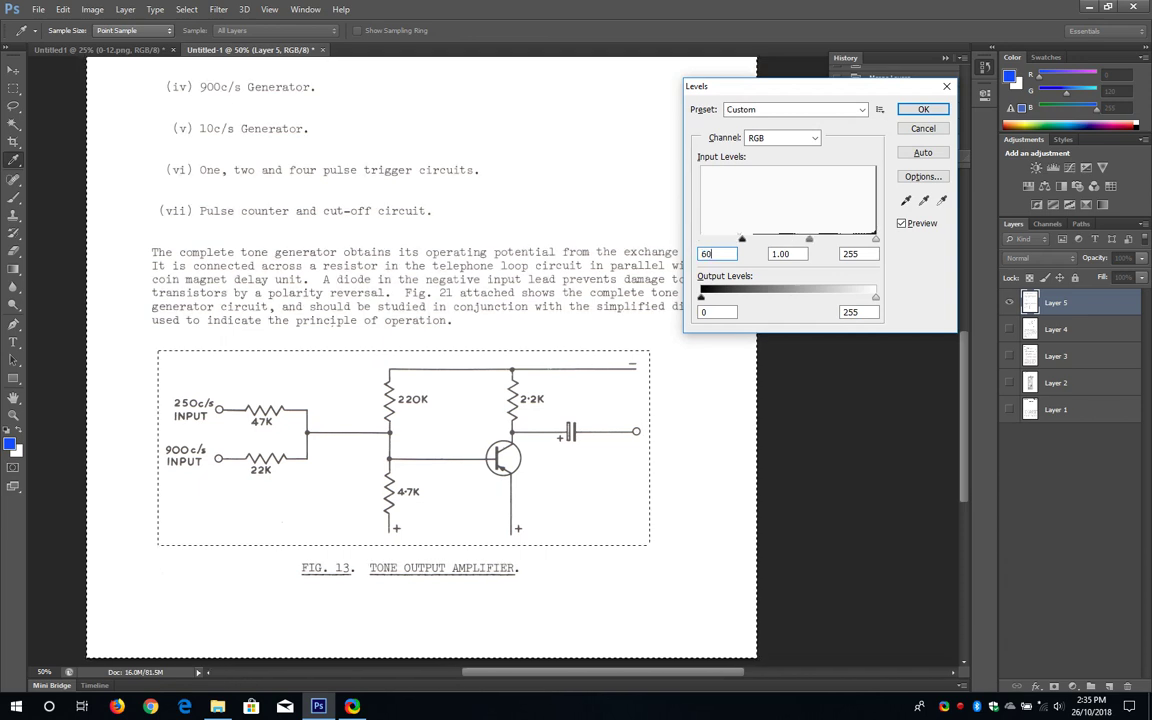
{"action": "key", "text": "Return"}
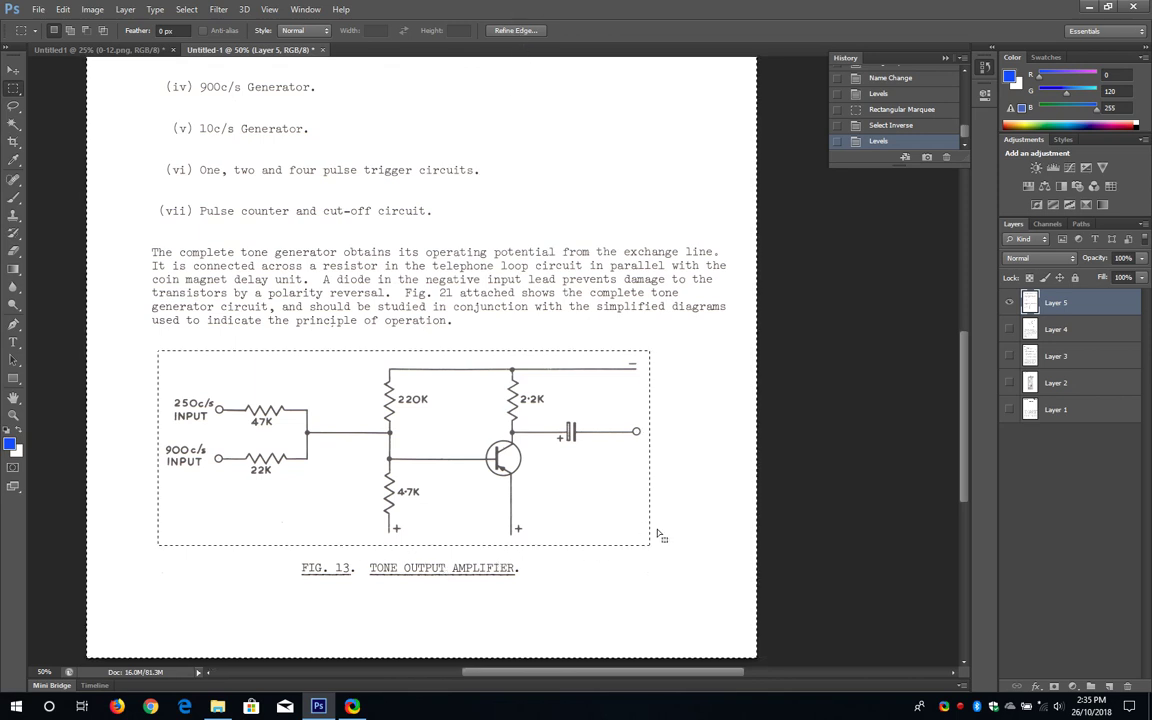
Step: Deselect and scroll down page 16 to reveal the circuit diagram below the text
{"action": "left_click", "coordinate": [188, 245]}
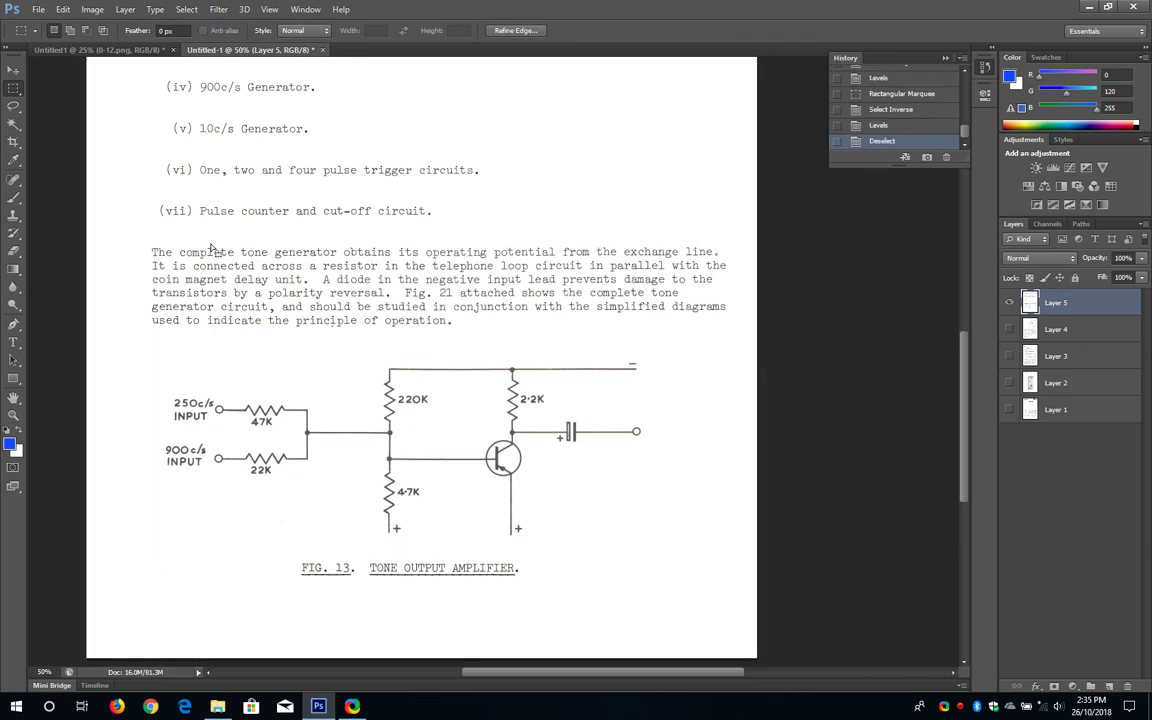
{"action": "mouse_move", "coordinate": [964, 260]}
{"action": "left_mouse_down"}
{"action": "mouse_move", "coordinate": [964, 330]}
{"action": "mouse_move", "coordinate": [965, 261]}
{"action": "mouse_move", "coordinate": [965, 276]}
{"action": "left_mouse_up"}
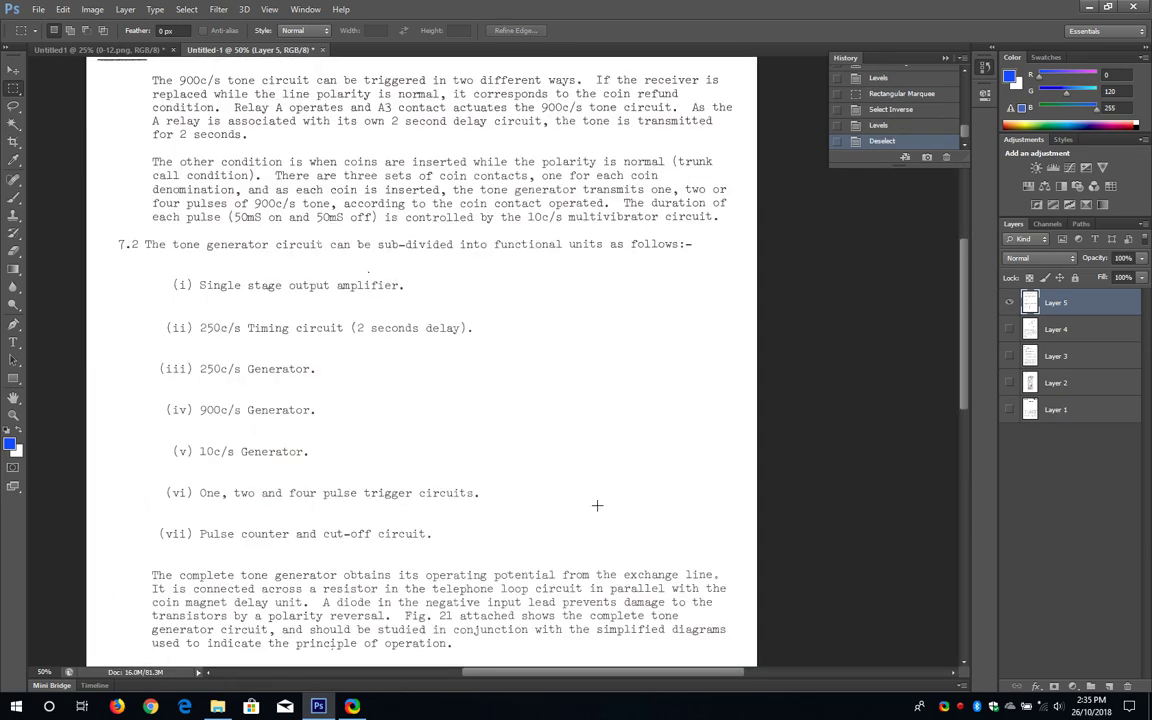
{"action": "scroll", "coordinate": [500, 481], "scroll_direction": "down", "scroll_amount": 5}
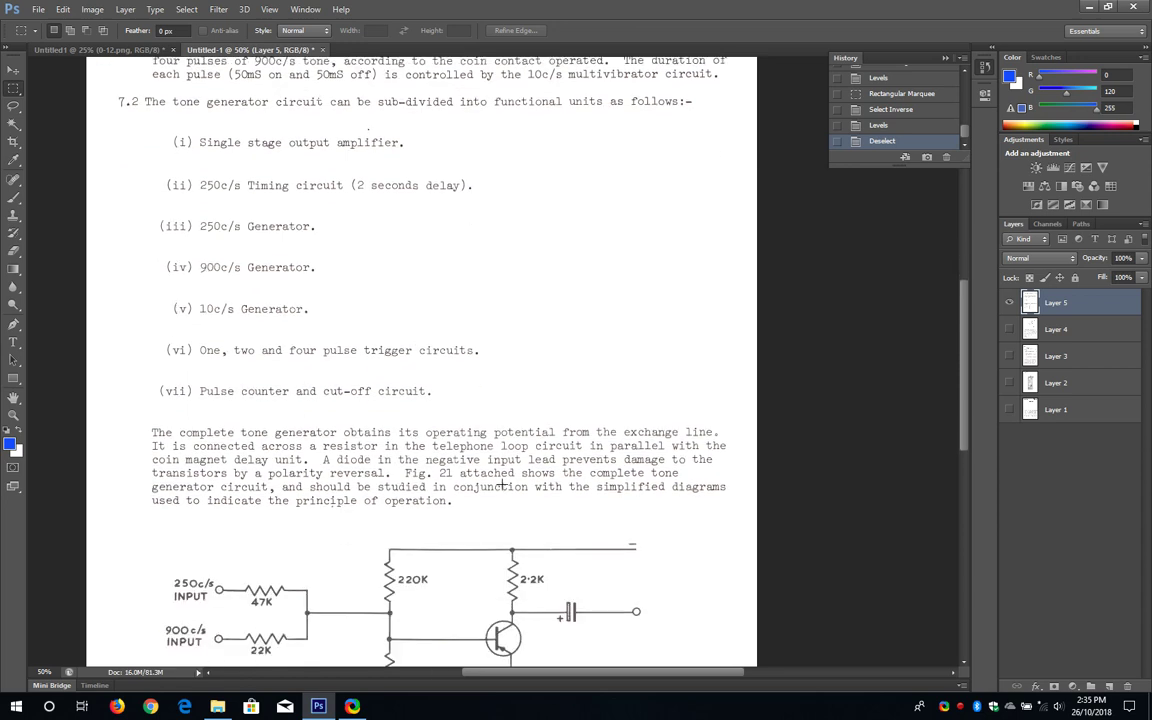
{"action": "scroll", "coordinate": [503, 485], "scroll_direction": "down", "scroll_amount": 2}
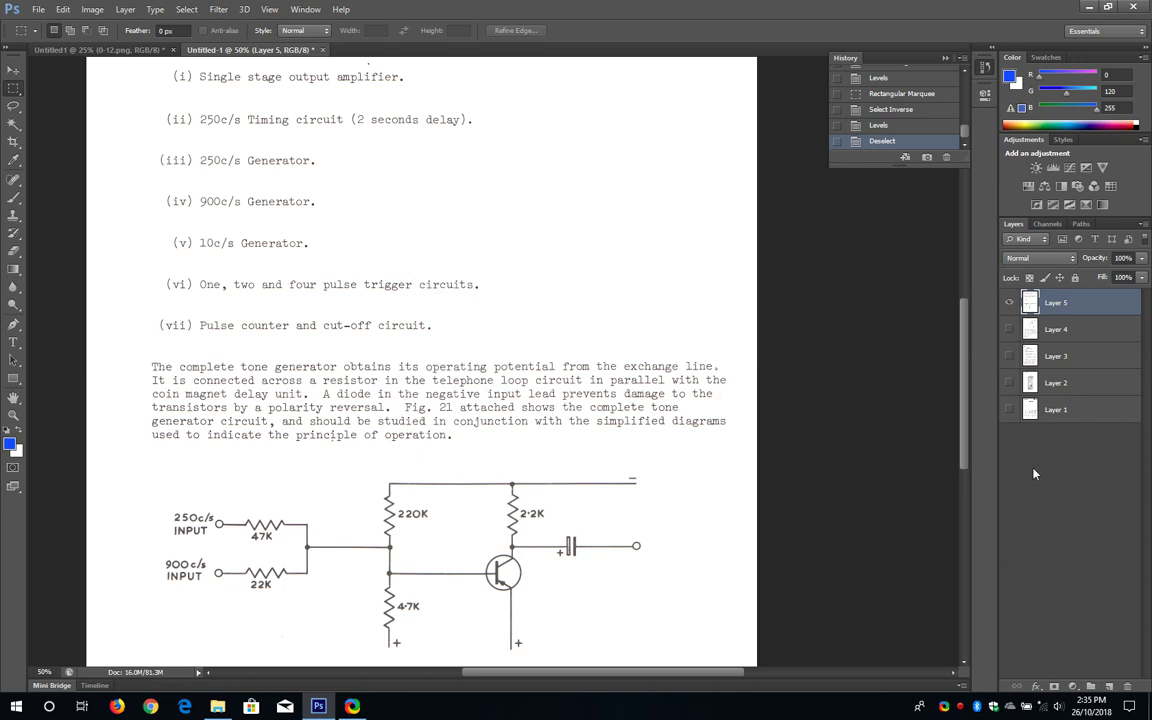
Step: Hide Layer 5 and close the 0-12 scan document without saving
{"action": "left_click", "coordinate": [1010, 304]}
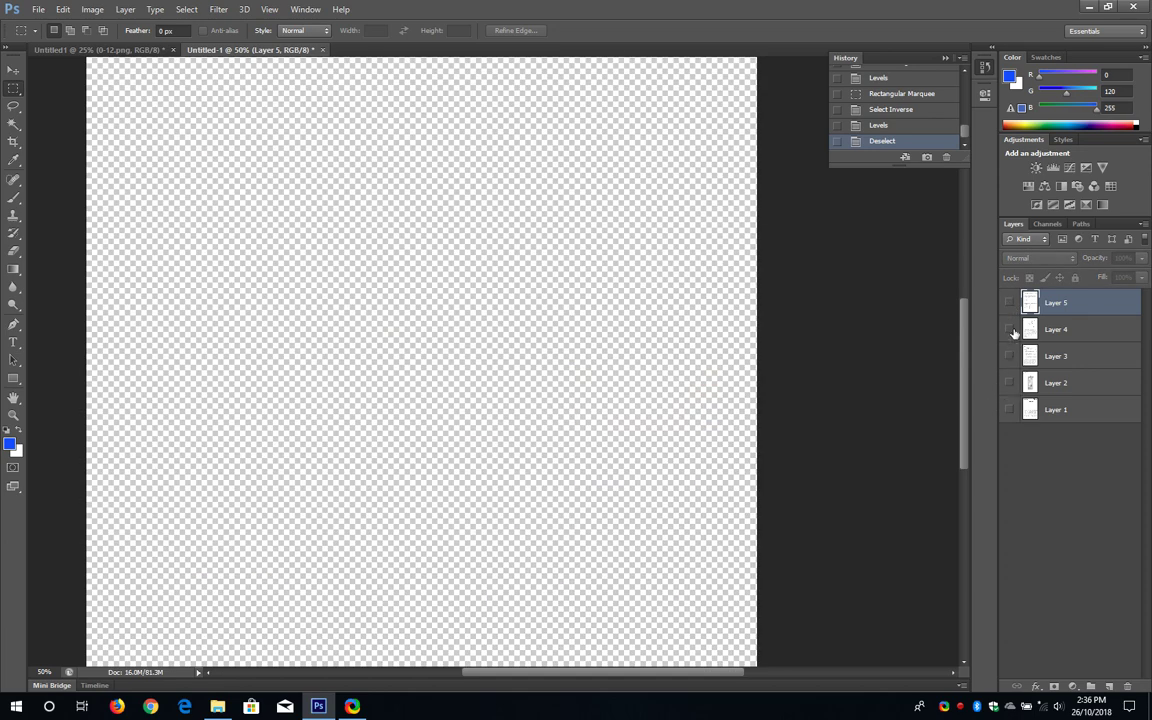
{"action": "scroll", "coordinate": [862, 421], "scroll_direction": "up", "scroll_amount": 5}
{"action": "scroll", "coordinate": [862, 421], "scroll_direction": "up", "scroll_amount": 2}
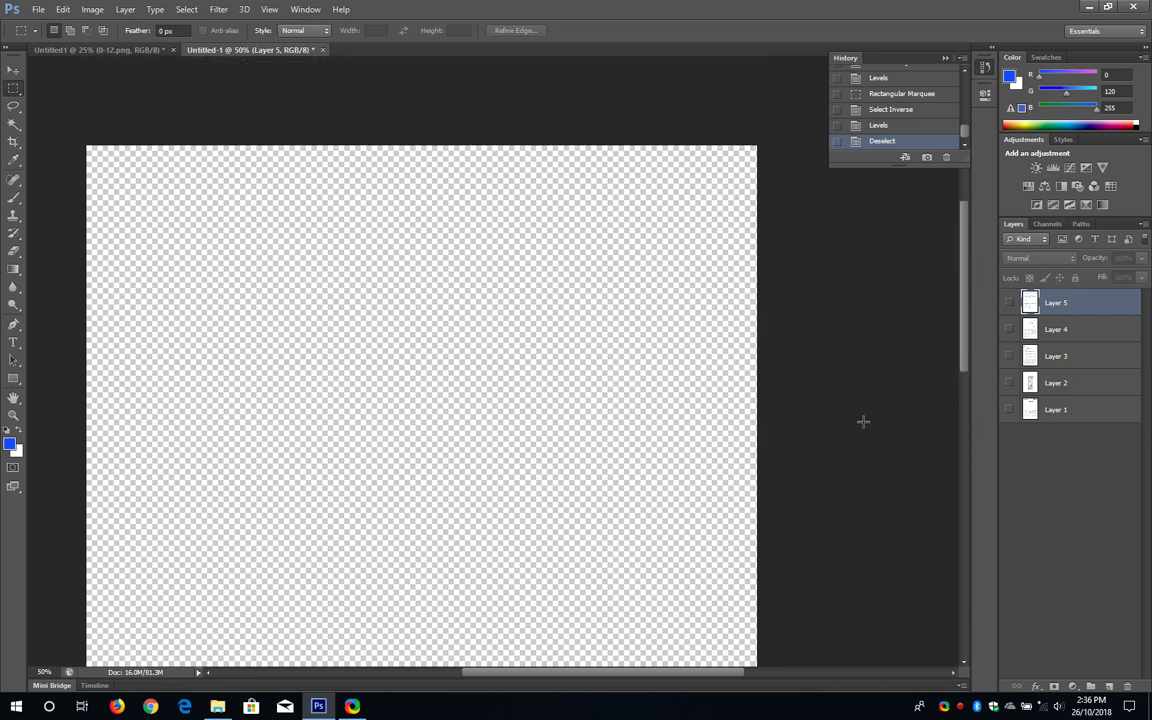
{"action": "left_click", "coordinate": [140, 50]}
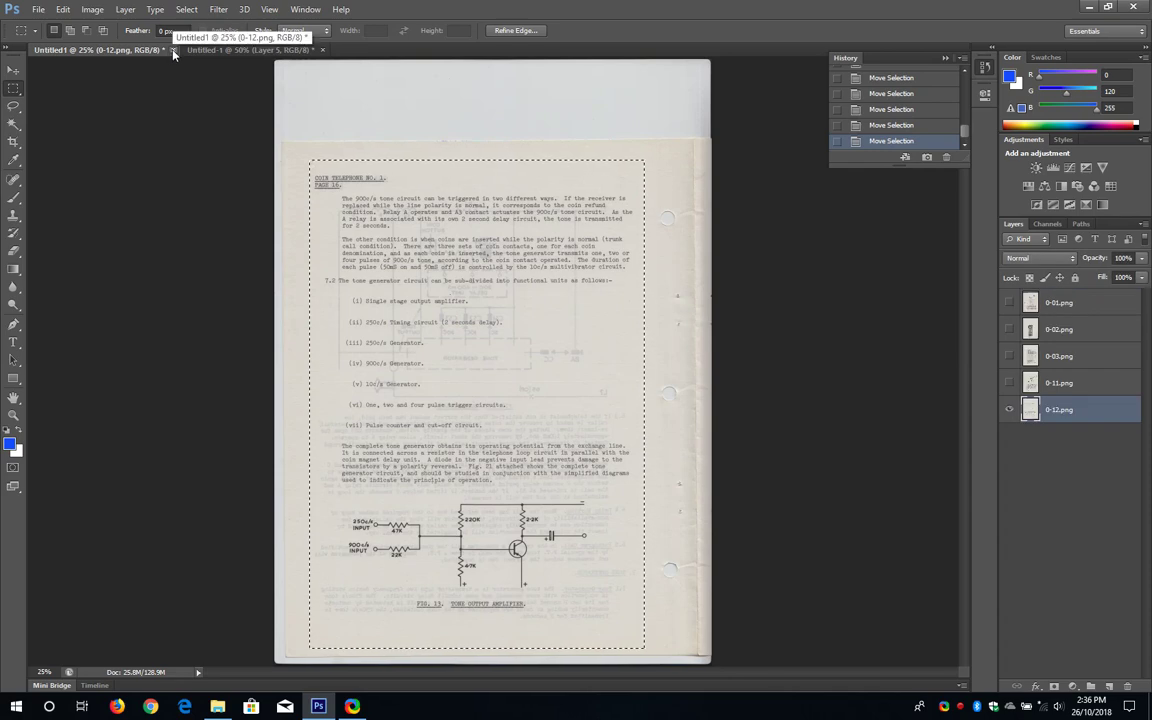
{"action": "left_click", "coordinate": [172, 49]}
{"action": "left_click", "coordinate": [574, 266]}
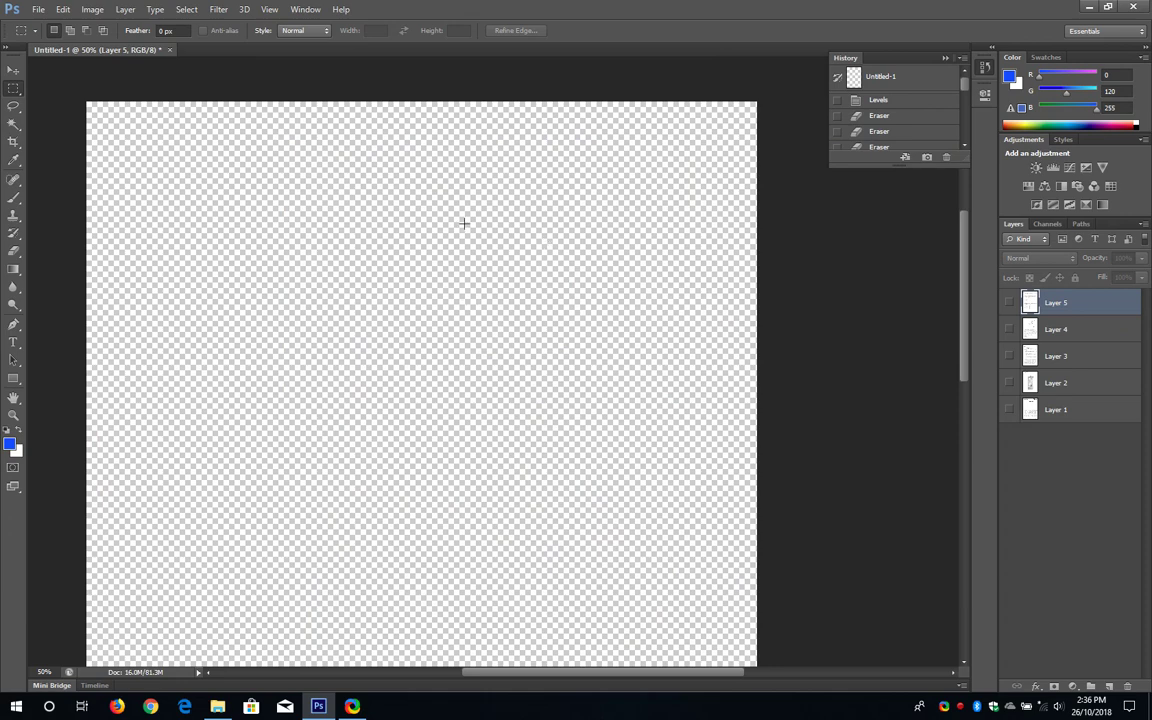
Step: Open the Export Layers To Files script from the File menu
{"action": "left_click", "coordinate": [40, 10]}
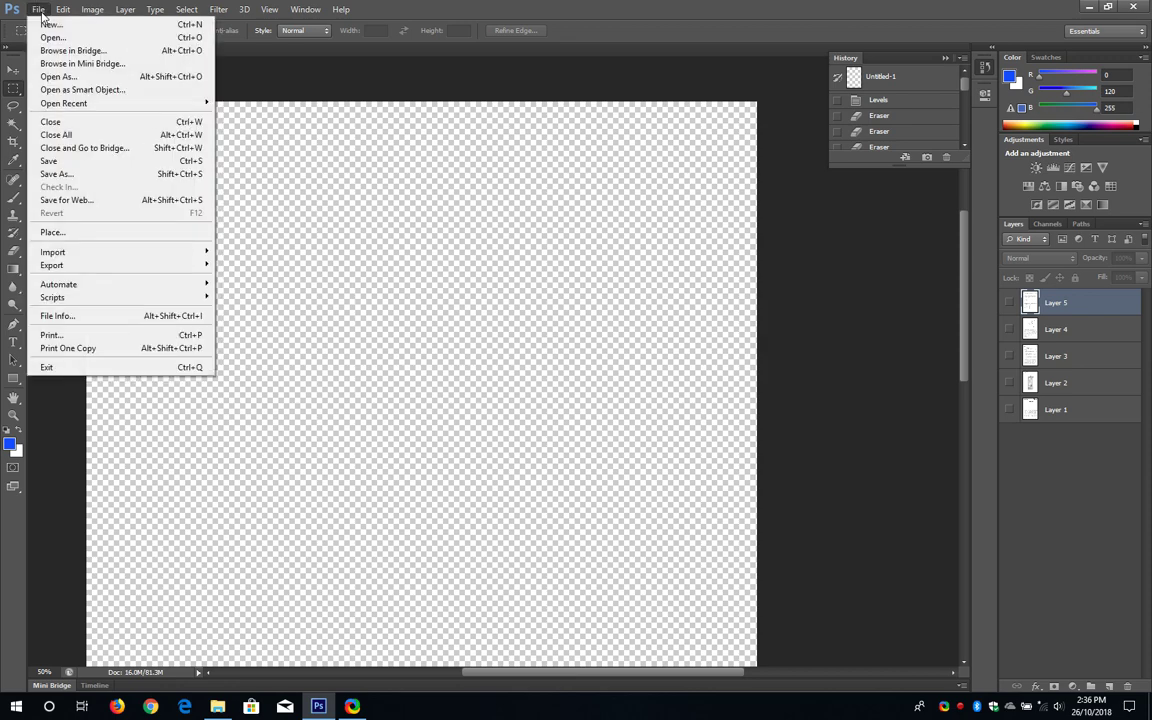
{"action": "mouse_move", "coordinate": [55, 272]}
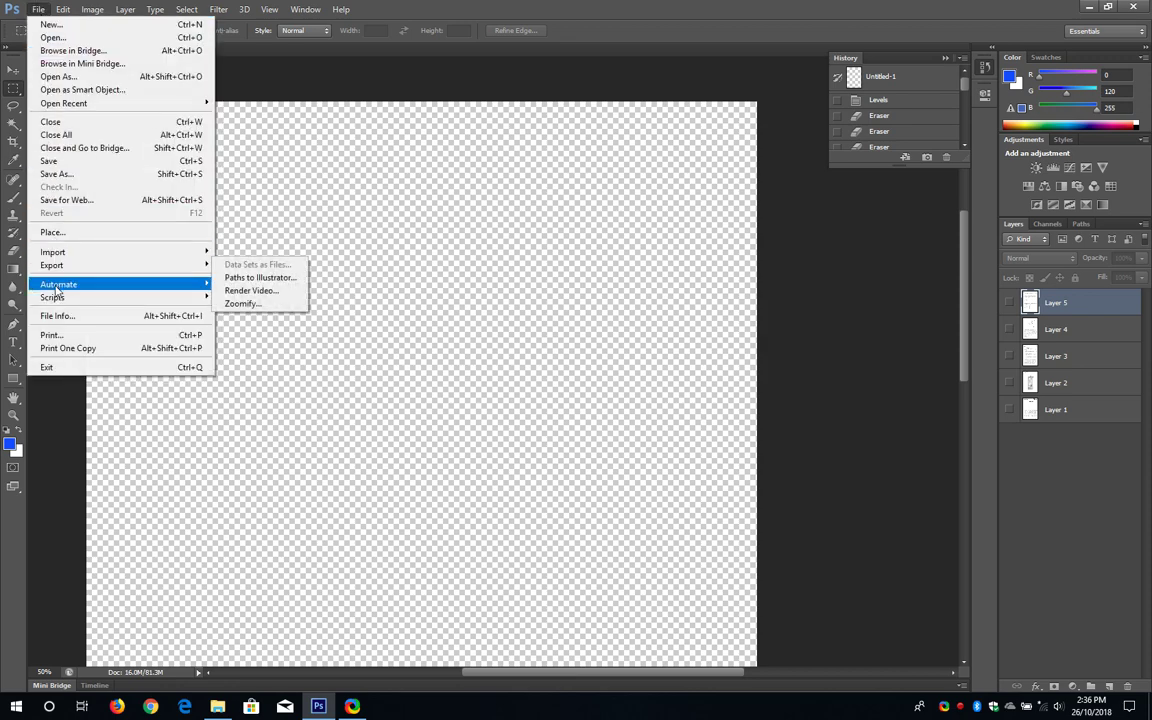
{"action": "mouse_move", "coordinate": [52, 300]}
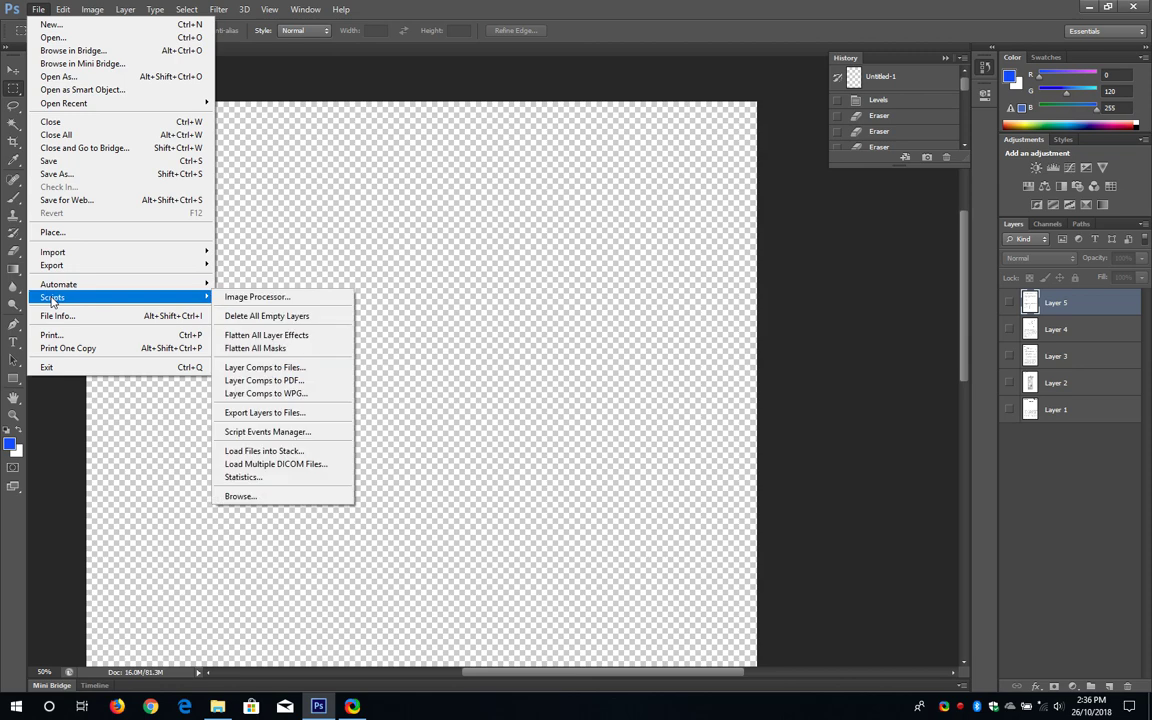
{"action": "left_click", "coordinate": [236, 413]}
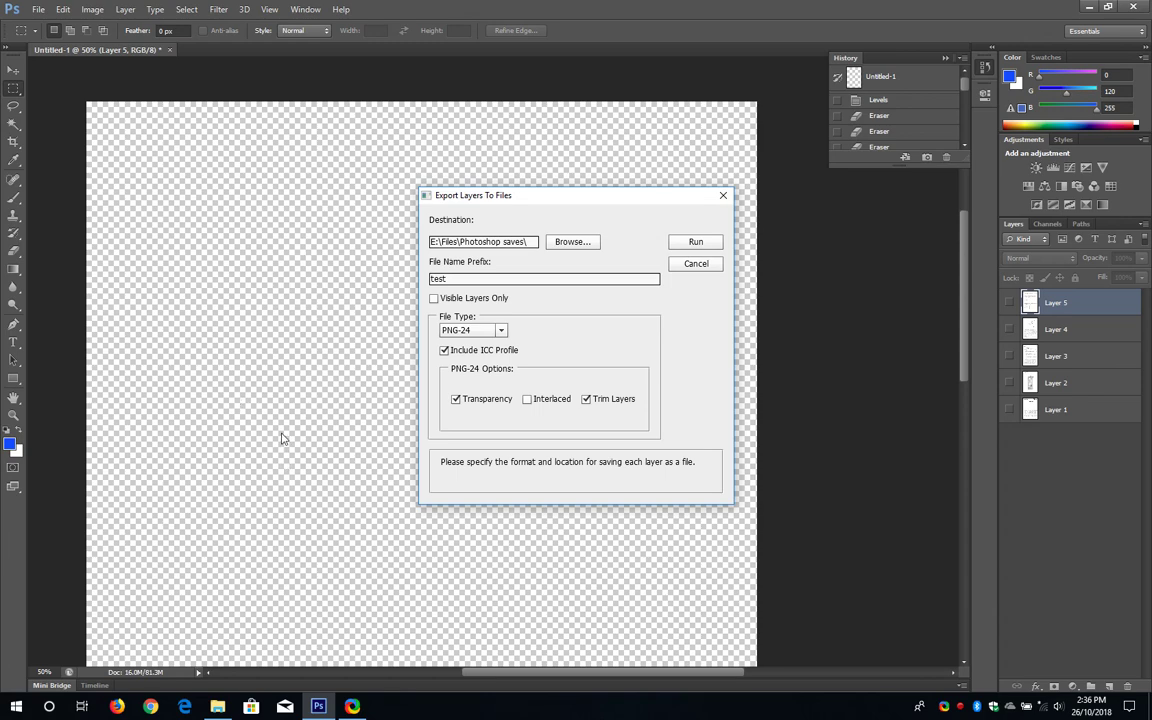
Step: Copy the Coin Telephone no1 folder path from File Explorer's address bar
{"action": "left_click", "coordinate": [219, 707]}
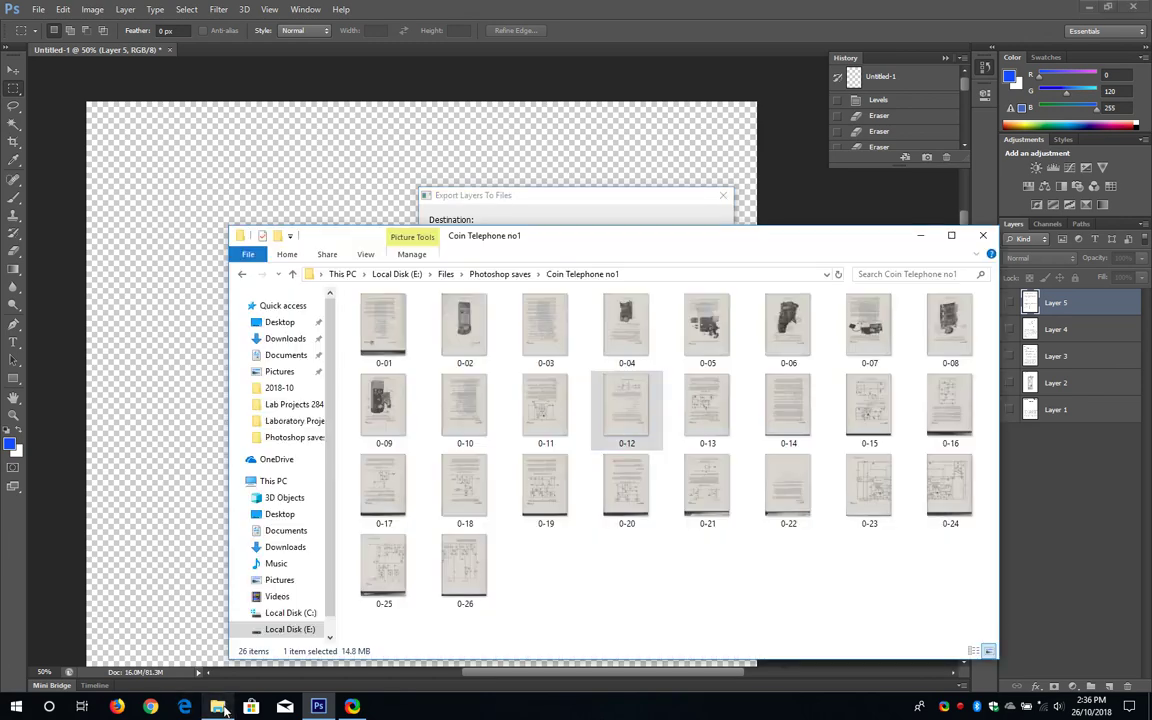
{"action": "left_click", "coordinate": [619, 278]}
{"action": "right_click", "coordinate": [456, 276]}
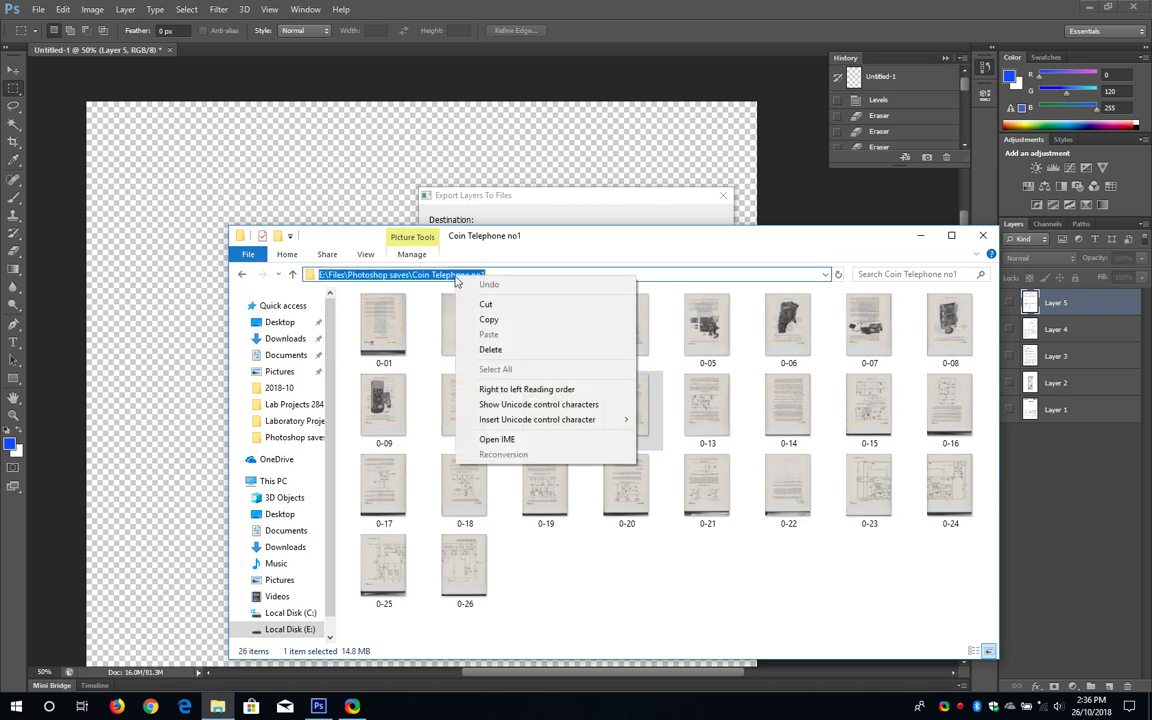
{"action": "left_click", "coordinate": [577, 293]}
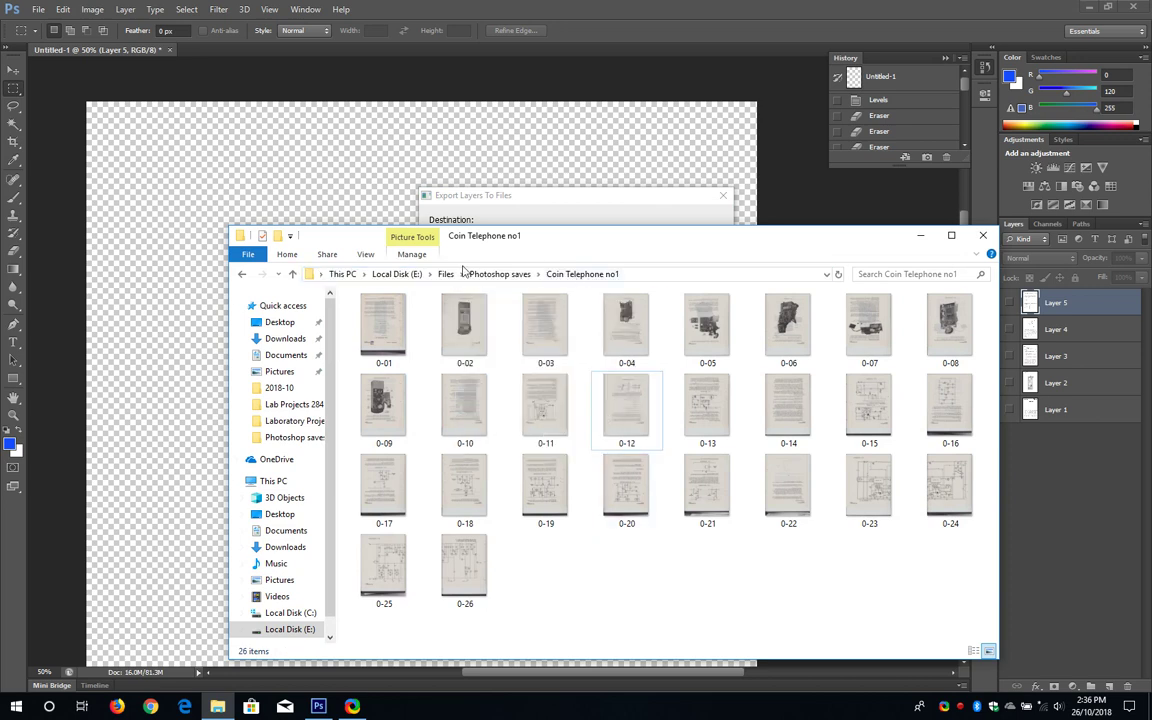
{"action": "left_click", "coordinate": [640, 278]}
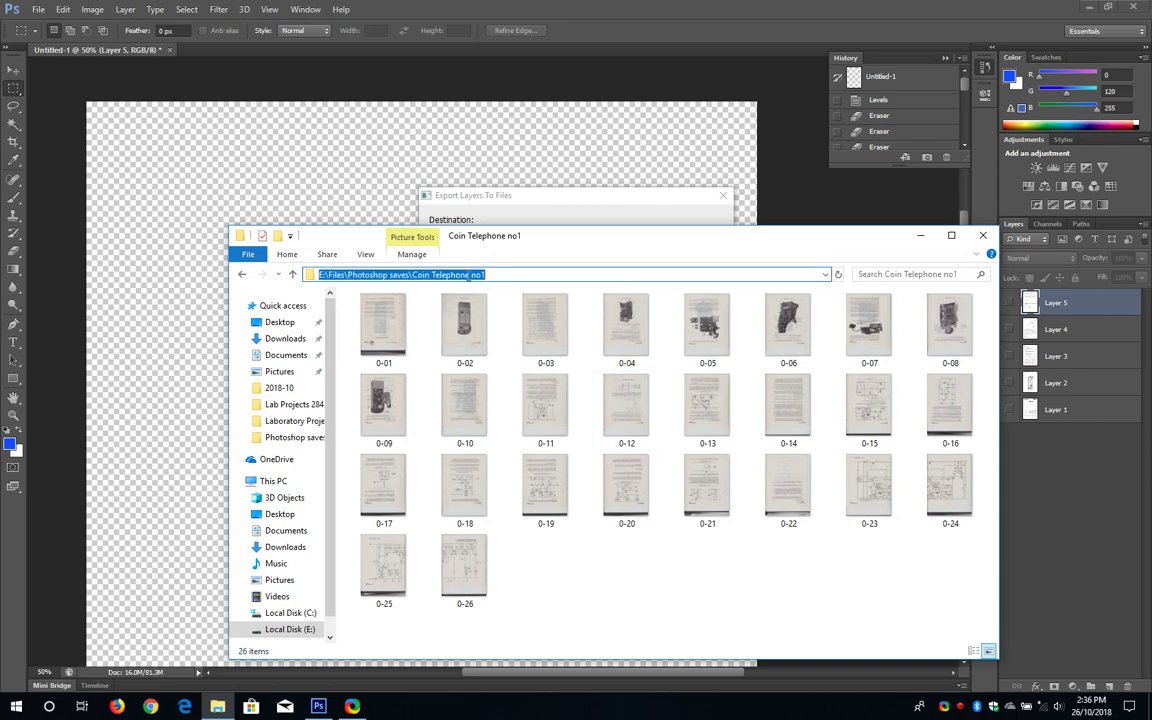
{"action": "right_click", "coordinate": [446, 276]}
{"action": "left_click", "coordinate": [488, 320]}
Step: Set the export destination to that folder, prefix 'Coin Telephone no1', and disable Transparency
{"action": "left_click", "coordinate": [470, 208]}
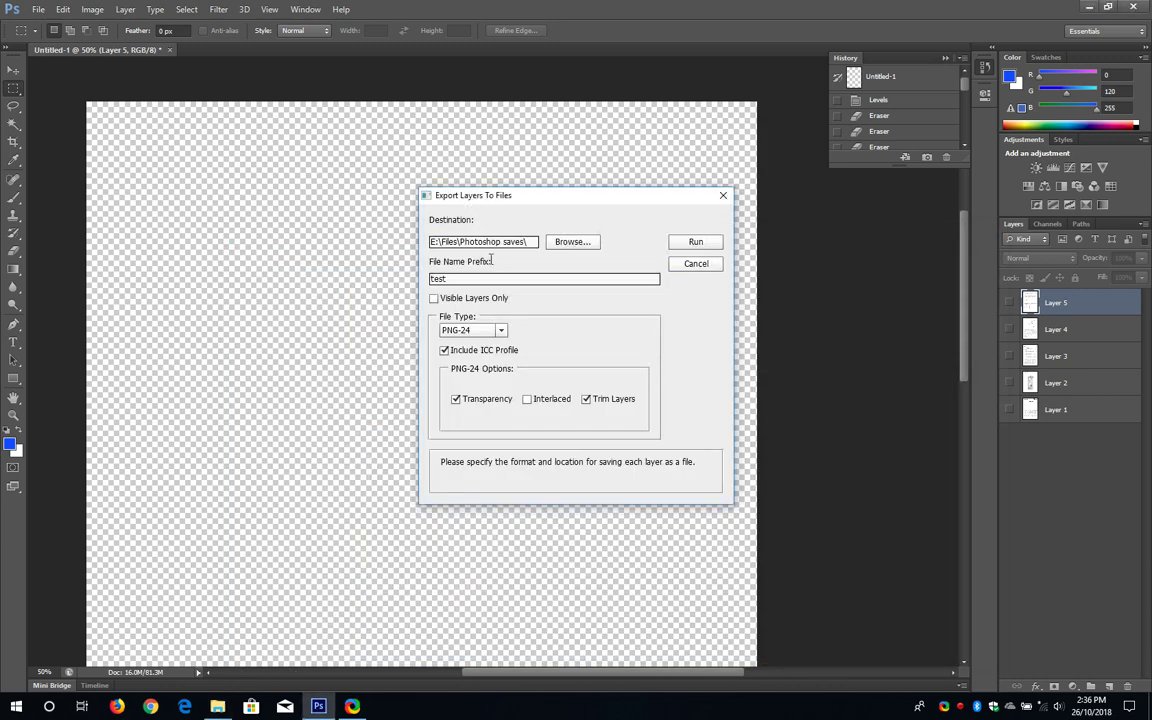
{"action": "left_click", "coordinate": [535, 241]}
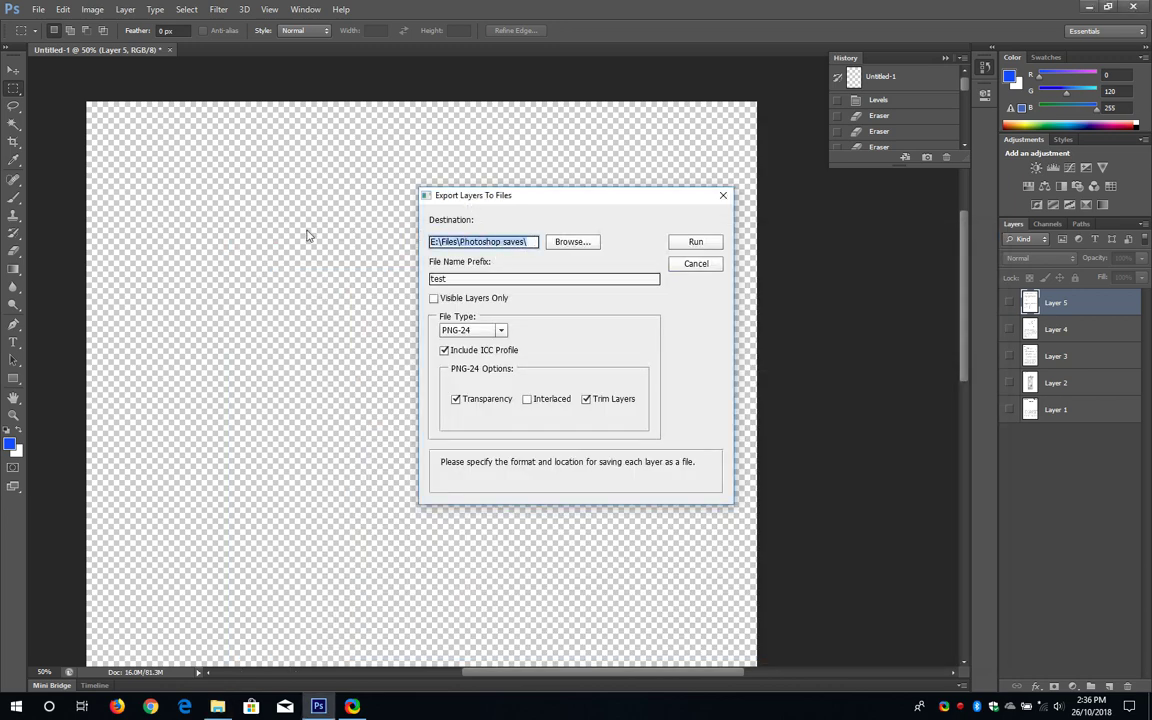
{"action": "key", "text": "ctrl+v"}
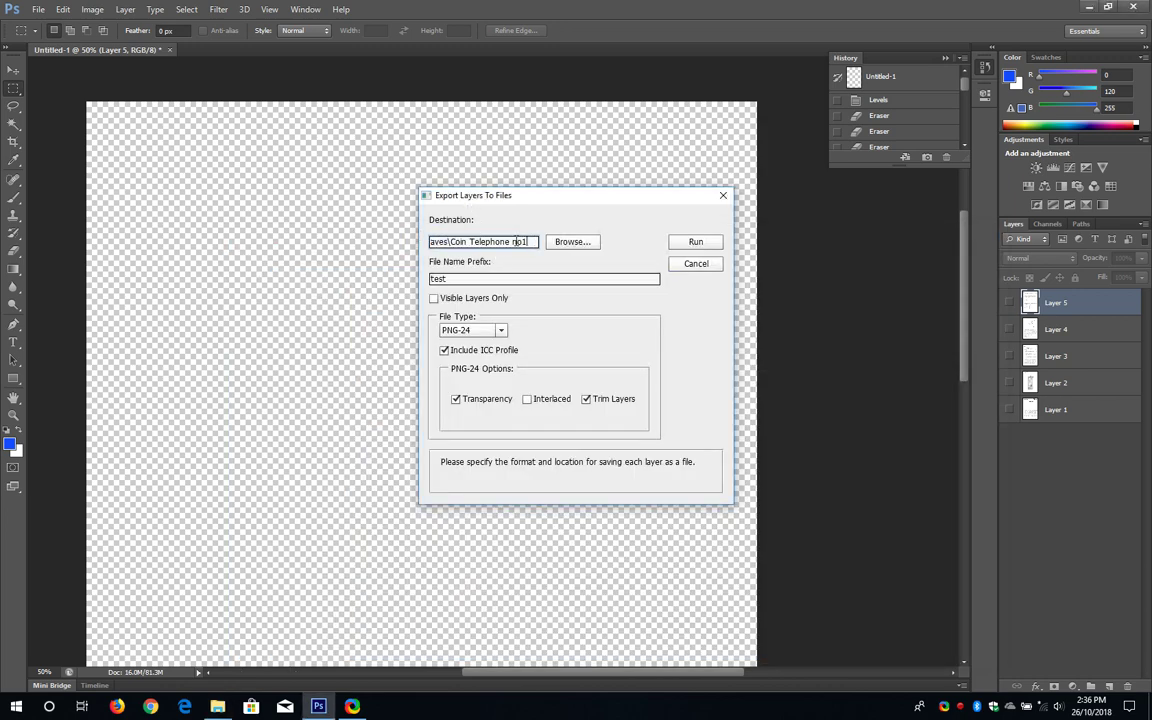
{"action": "left_click_drag", "start_coordinate": [529, 240], "coordinate": [461, 242]}
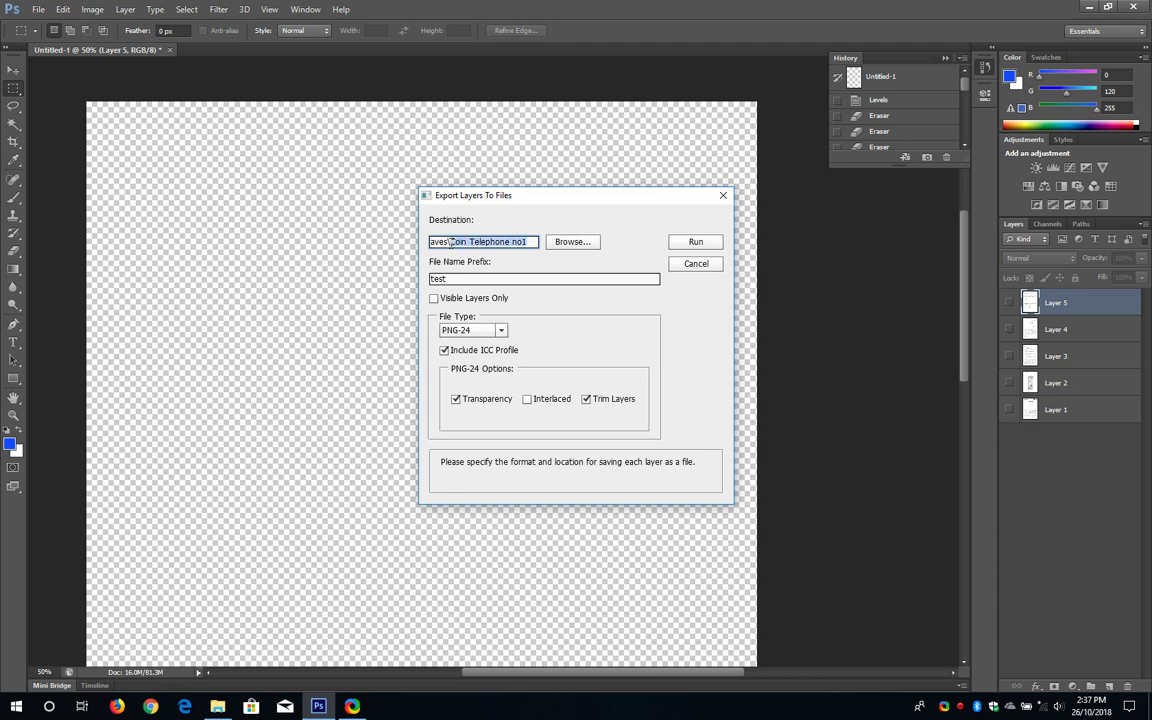
{"action": "right_click", "coordinate": [476, 243]}
{"action": "left_click", "coordinate": [474, 268]}
{"action": "key", "text": "Tab"}
{"action": "key", "text": "ctrl+v"}
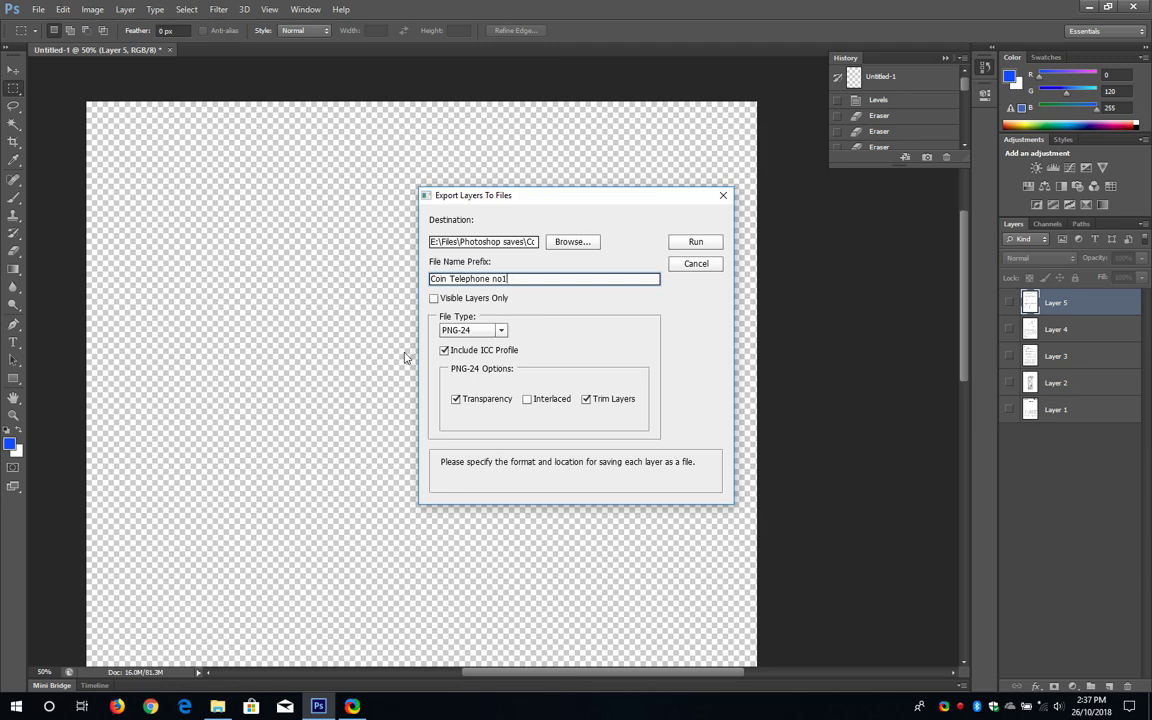
{"action": "left_click", "coordinate": [455, 399]}
Step: Disable Trim Layers and confirm PNG-24 as the export file type, then return to File Explorer
{"action": "left_click", "coordinate": [586, 401]}
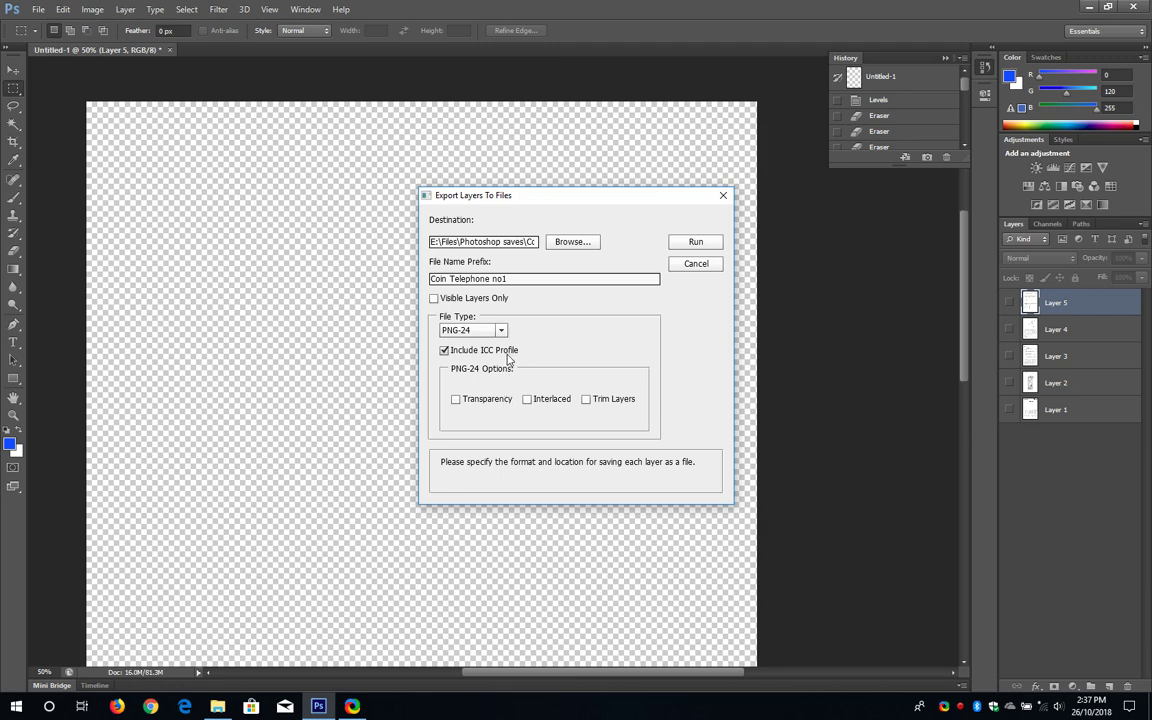
{"action": "left_click", "coordinate": [501, 331]}
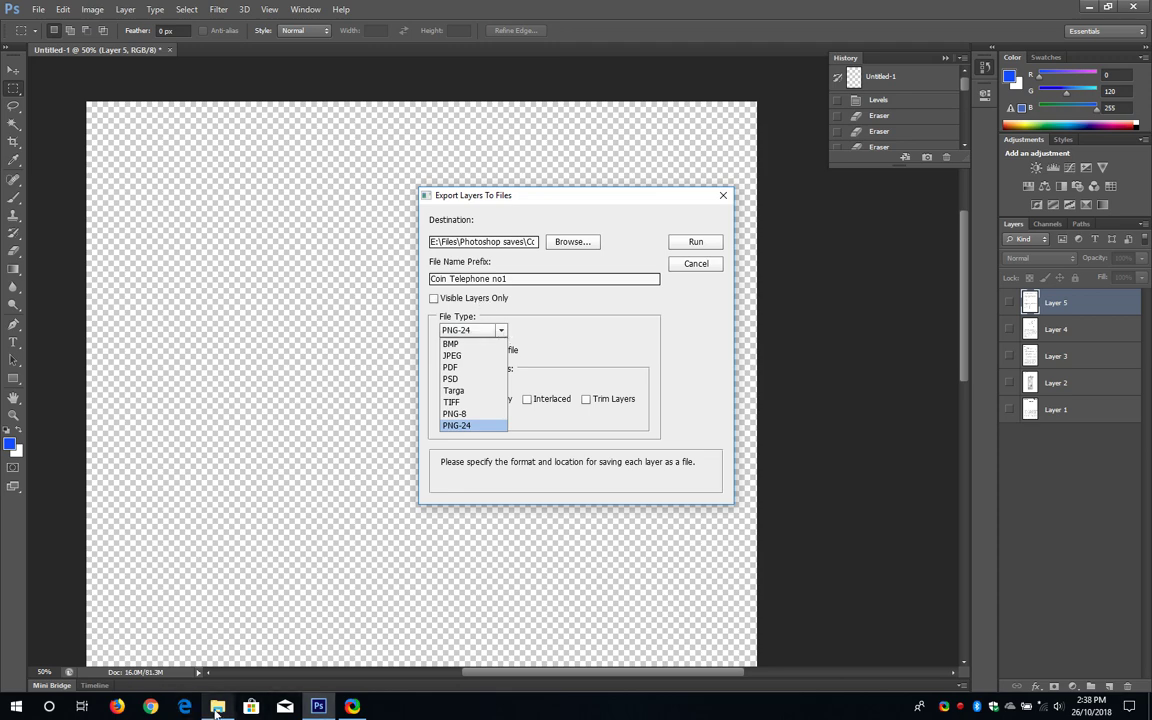
{"action": "key", "text": "alt+Tab"}
Step: Create a new folder named 'old' inside Coin Telephone no1
{"action": "right_click", "coordinate": [594, 582]}
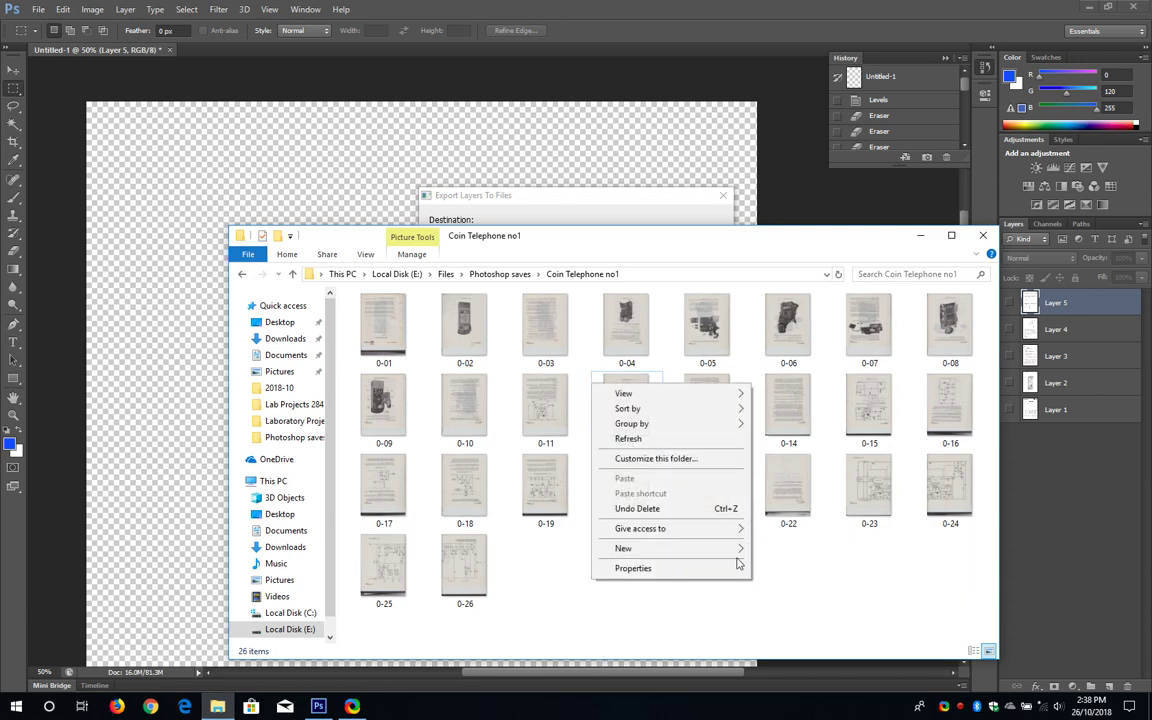
{"action": "left_click", "coordinate": [768, 556]}
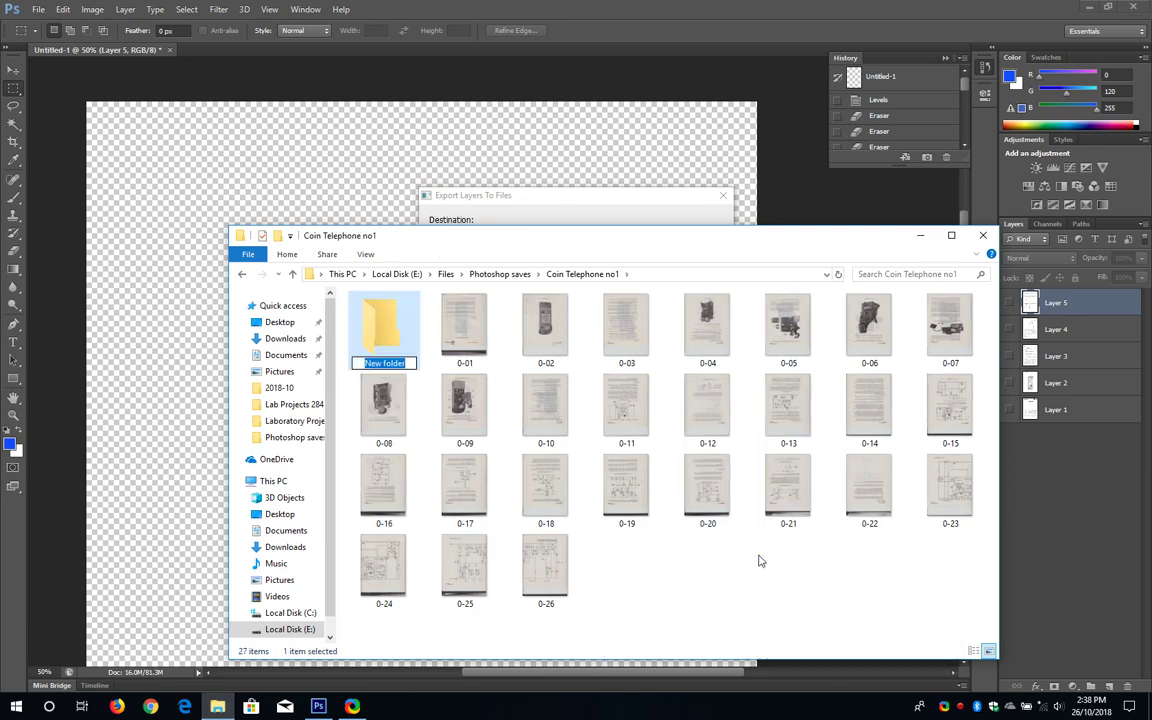
{"action": "type", "text": "old"}
{"action": "key", "text": "Return"}
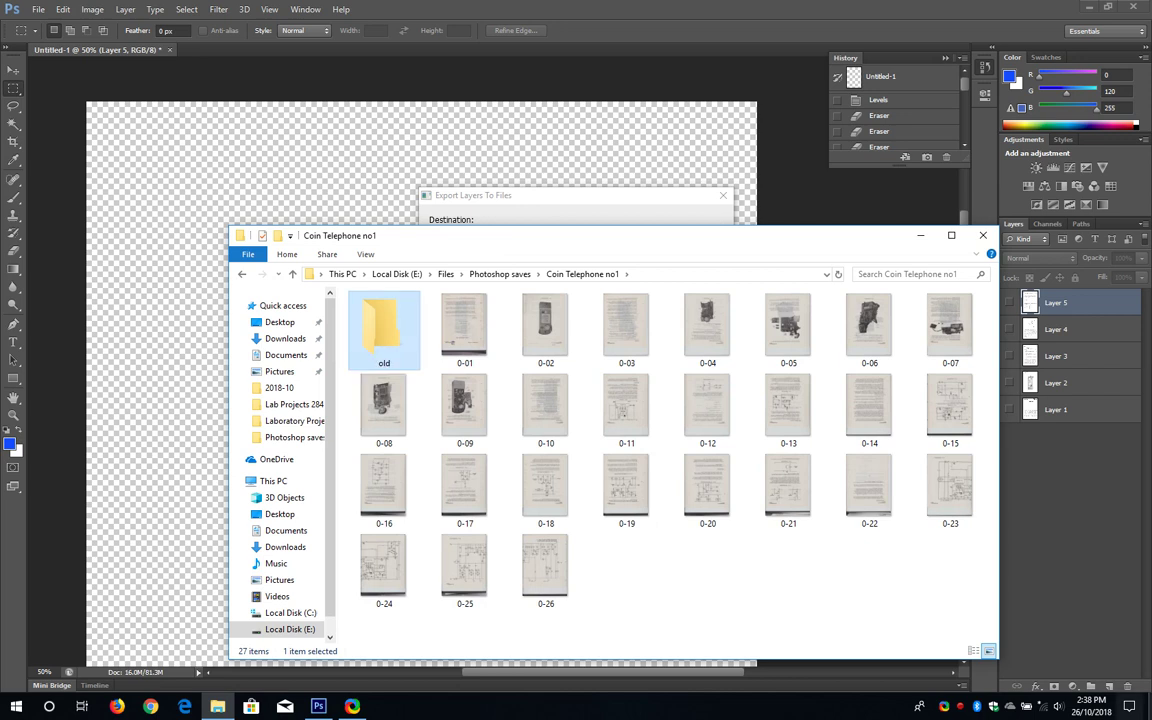
Step: Move page images 0-01 through 0-26 into the old folder and return to Photoshop
{"action": "left_click", "coordinate": [466, 313]}
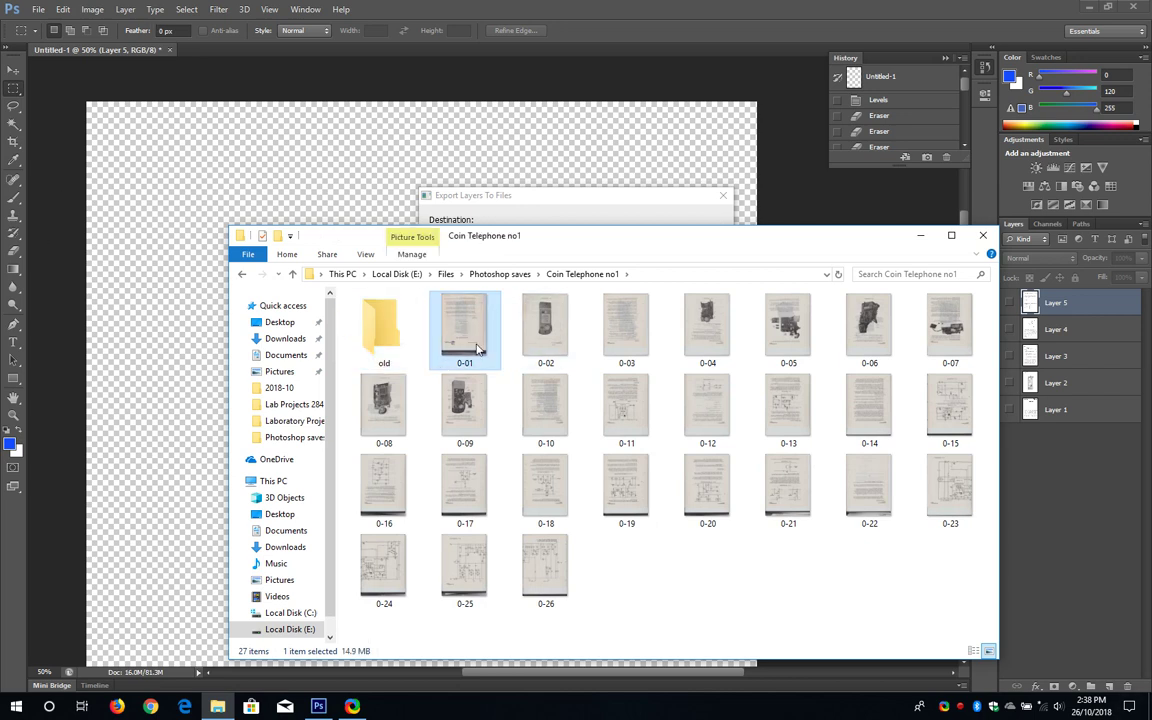
{"action": "left_click", "coordinate": [540, 571], "text": "shift"}
{"action": "left_click_drag", "start_coordinate": [452, 315], "coordinate": [450, 385]}
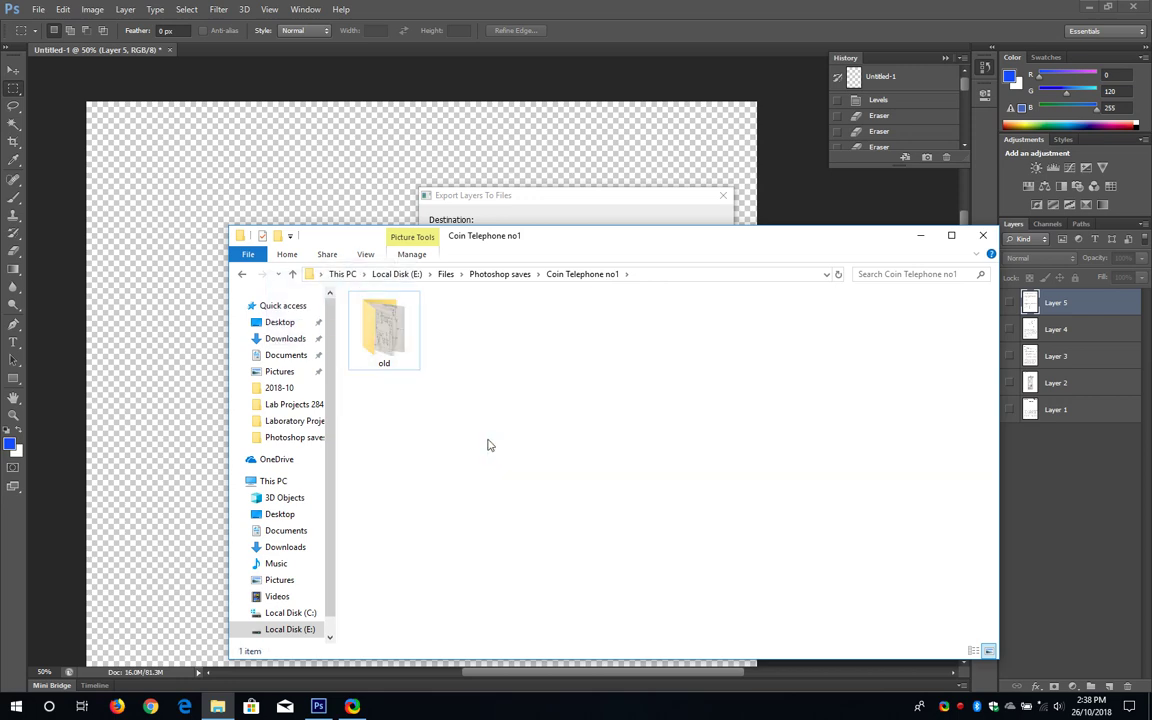
{"action": "left_click", "coordinate": [540, 198]}
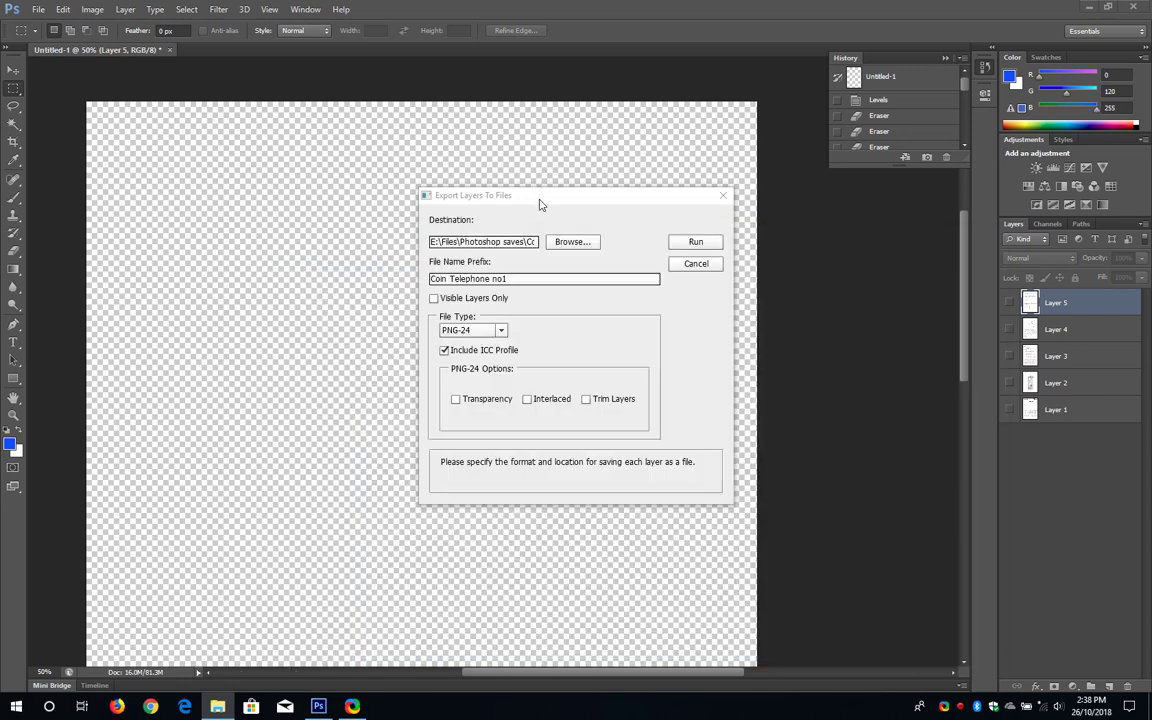
Step: Run the export of all page layers to PNG-24 files and view the Coin Telephone no1 folder
{"action": "left_click", "coordinate": [697, 246]}
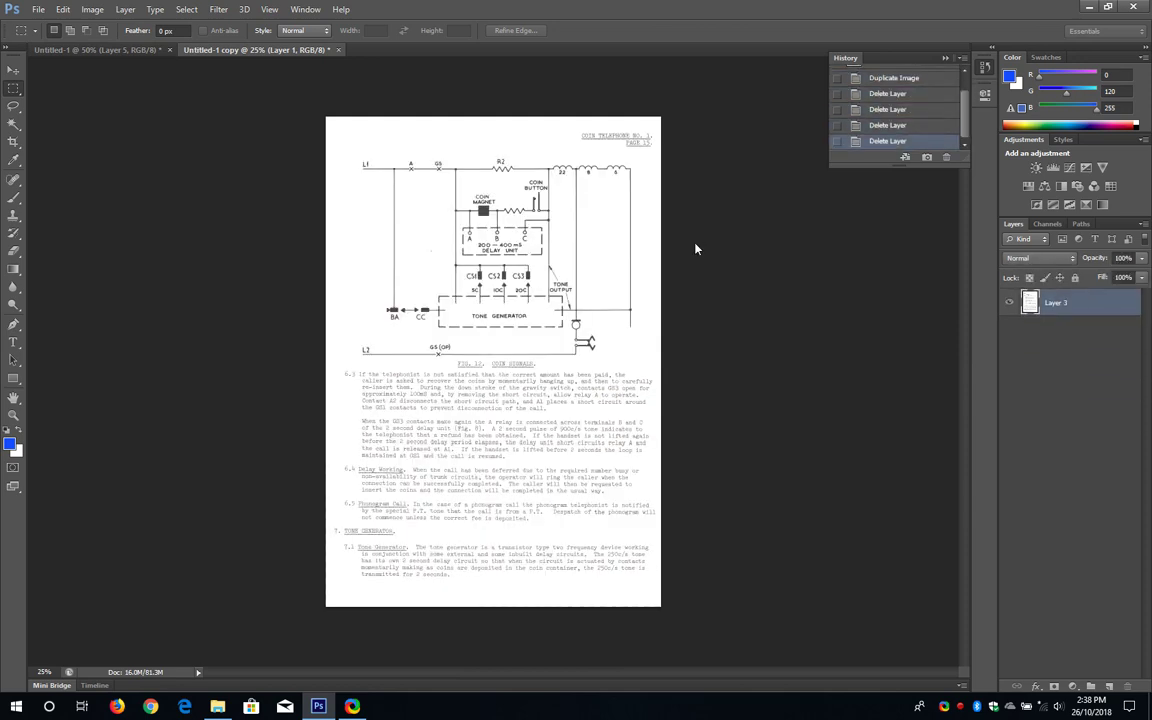
{"action": "left_click", "coordinate": [217, 706]}
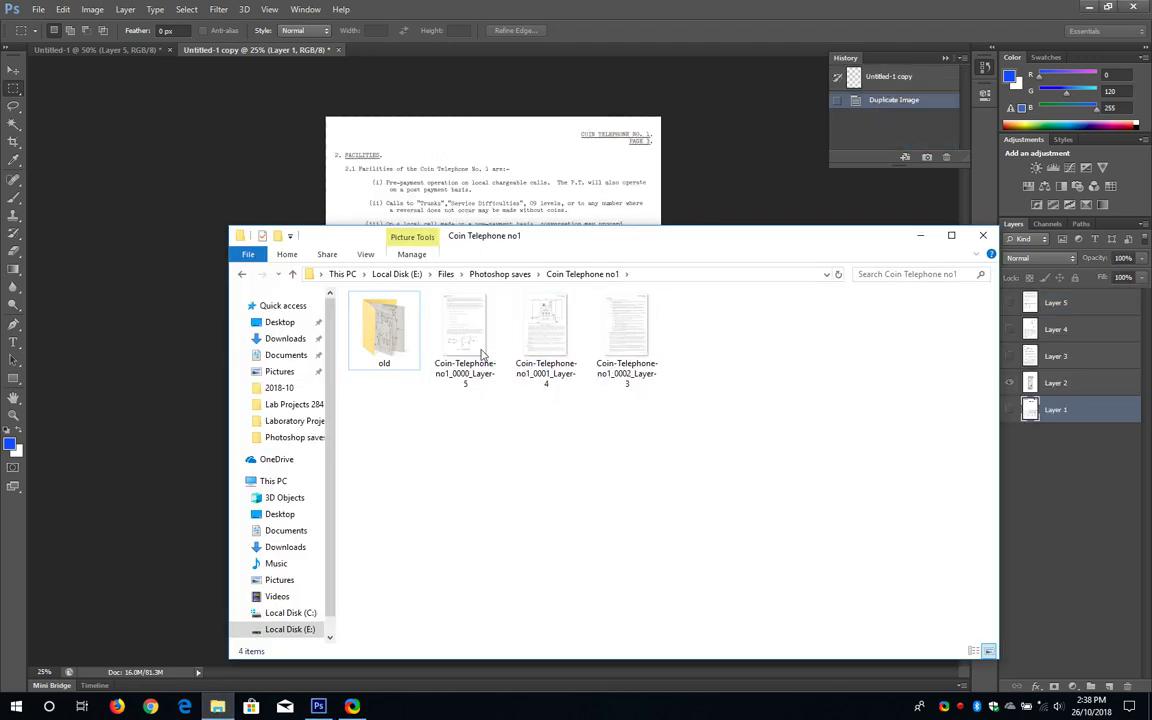
Step: Preview the exported Coin-Telephone-no1_0000_Layer-5 file, then return to the Photoshop canvas
{"action": "left_click", "coordinate": [457, 320]}
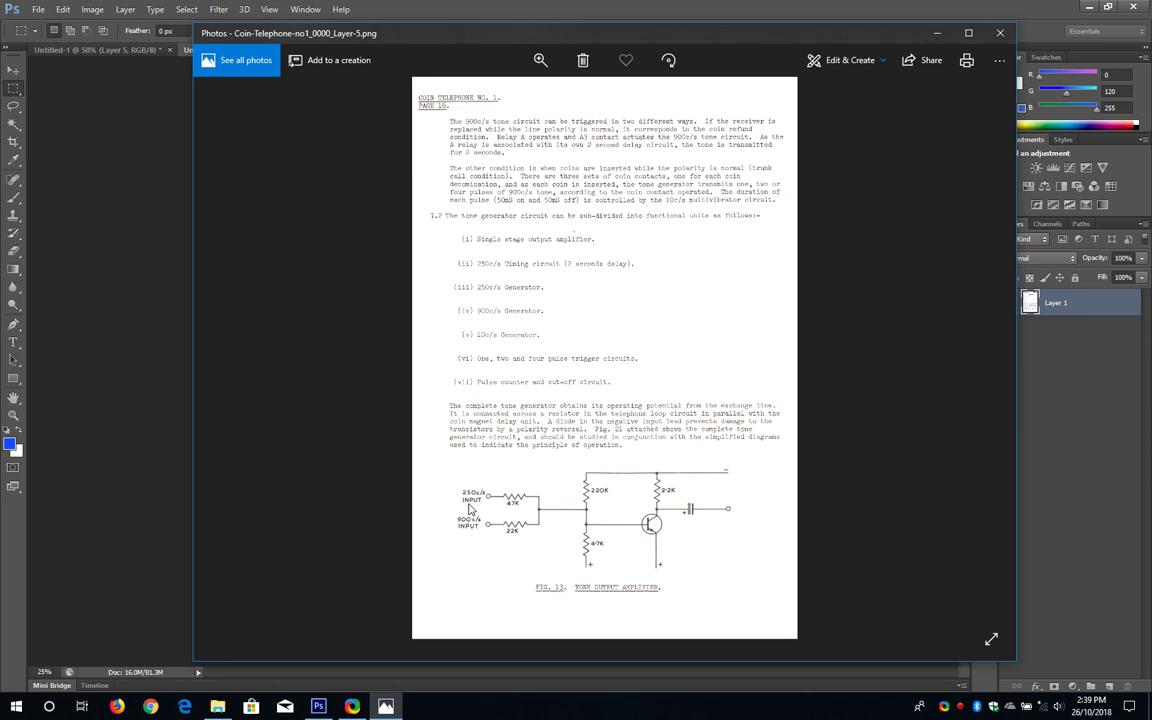
{"action": "scroll", "coordinate": [563, 303], "scroll_direction": "up", "scroll_amount": 2}
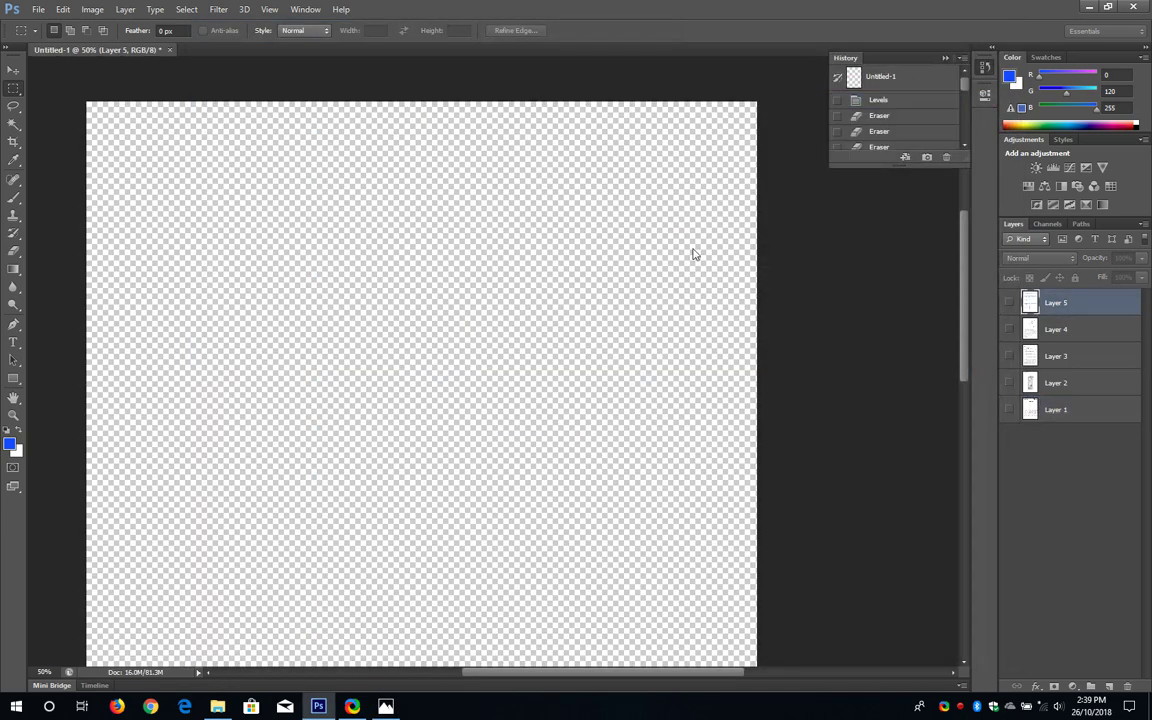
Step: Dismiss the script's completion alert and page through the exported PNGs in Windows Photos
{"action": "left_click", "coordinate": [636, 399]}
{"action": "left_click", "coordinate": [217, 707]}
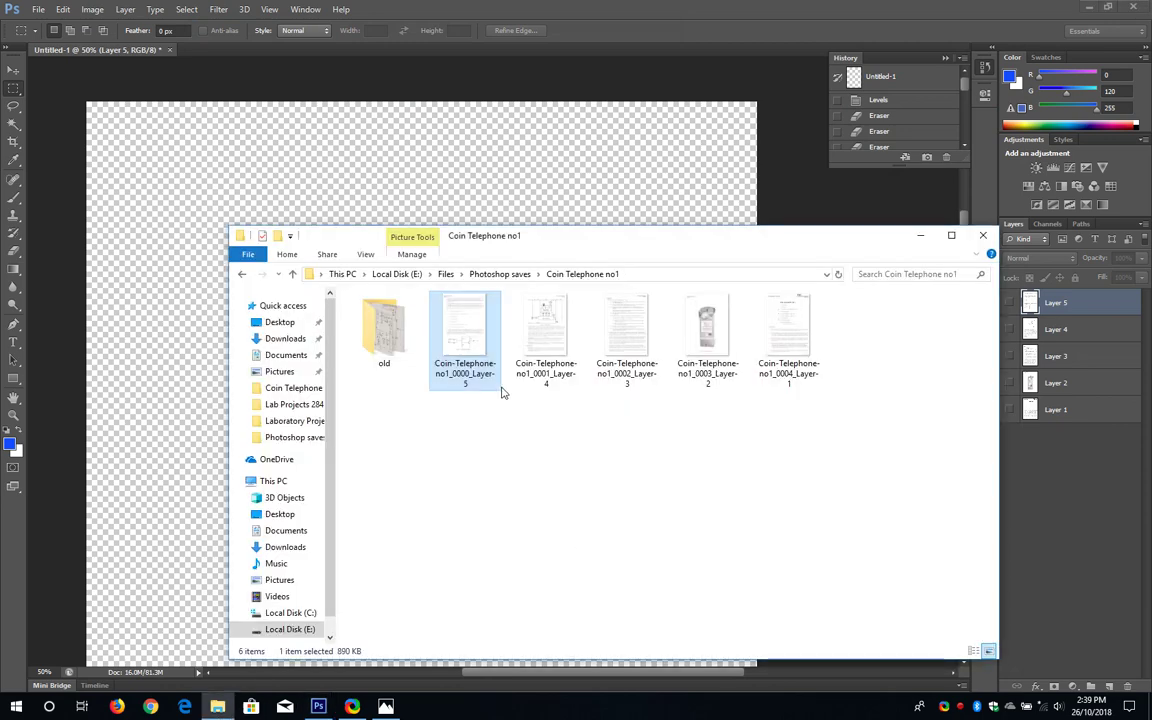
{"action": "left_click", "coordinate": [385, 707]}
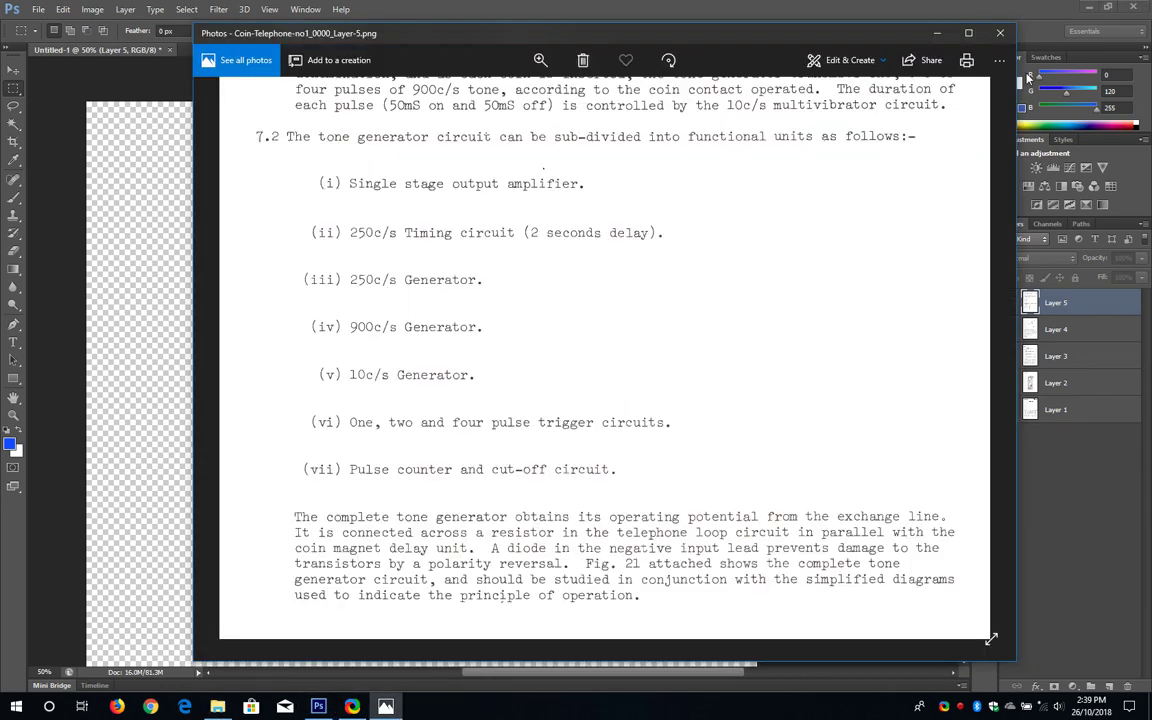
{"action": "left_click", "coordinate": [996, 37]}
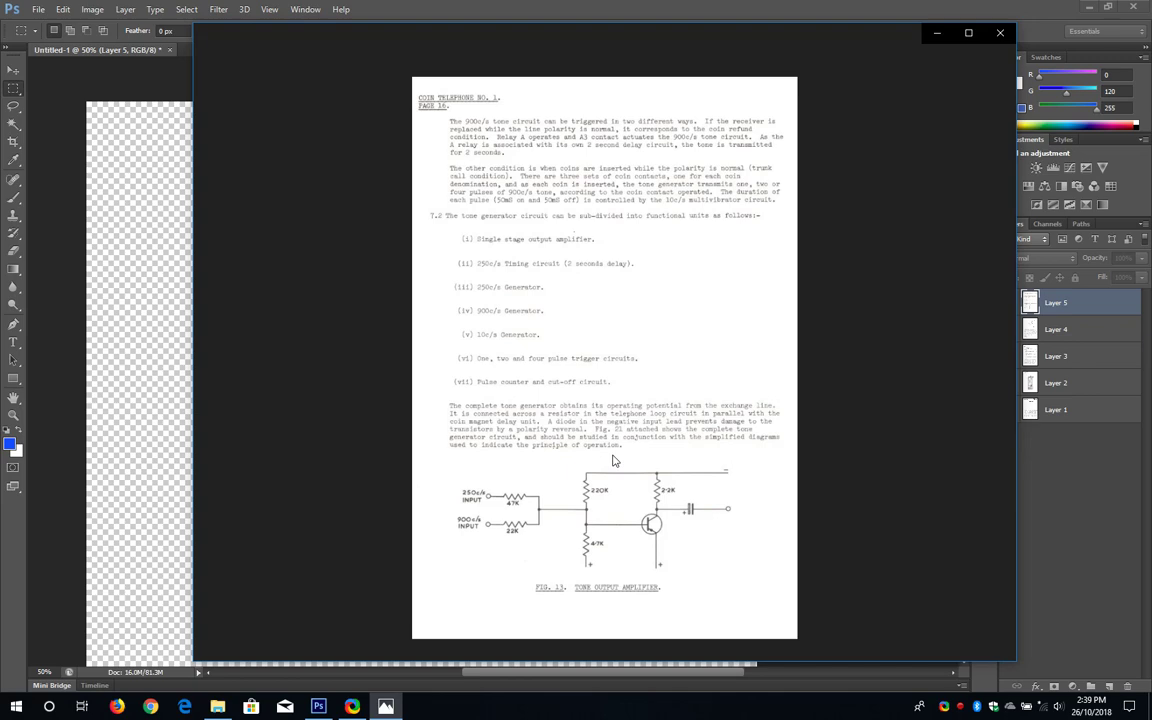
{"action": "key", "text": "Right"}
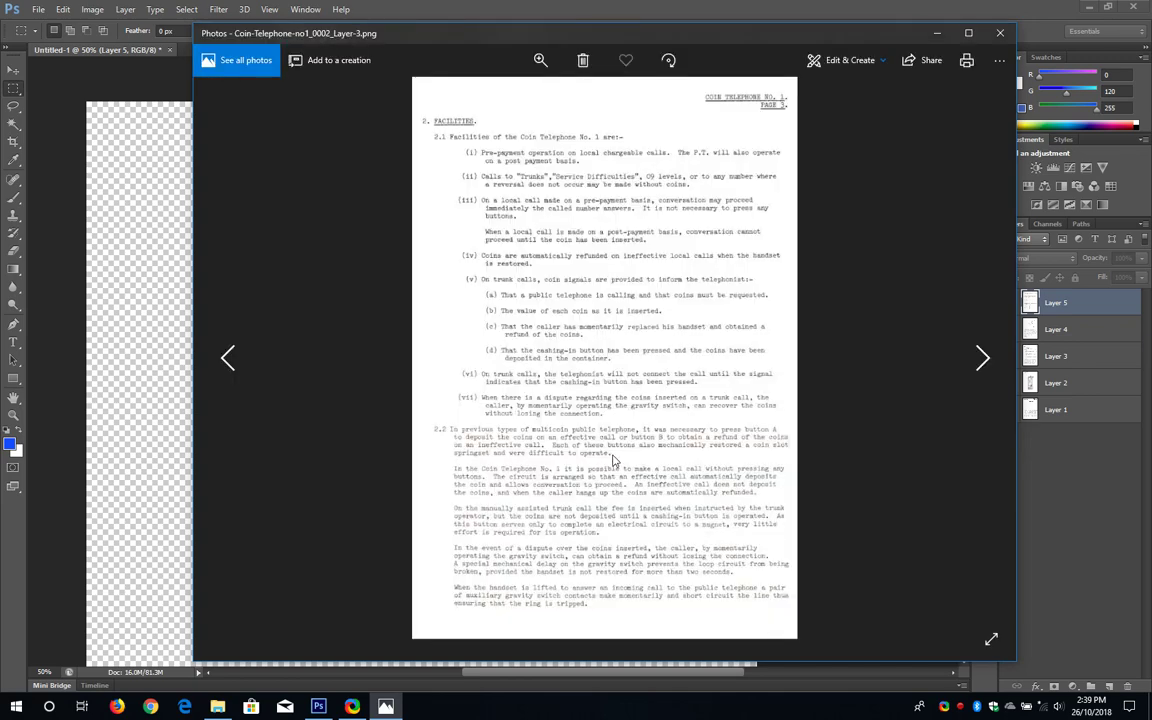
{"action": "key", "text": "Right"}
{"action": "key", "text": "Right"}
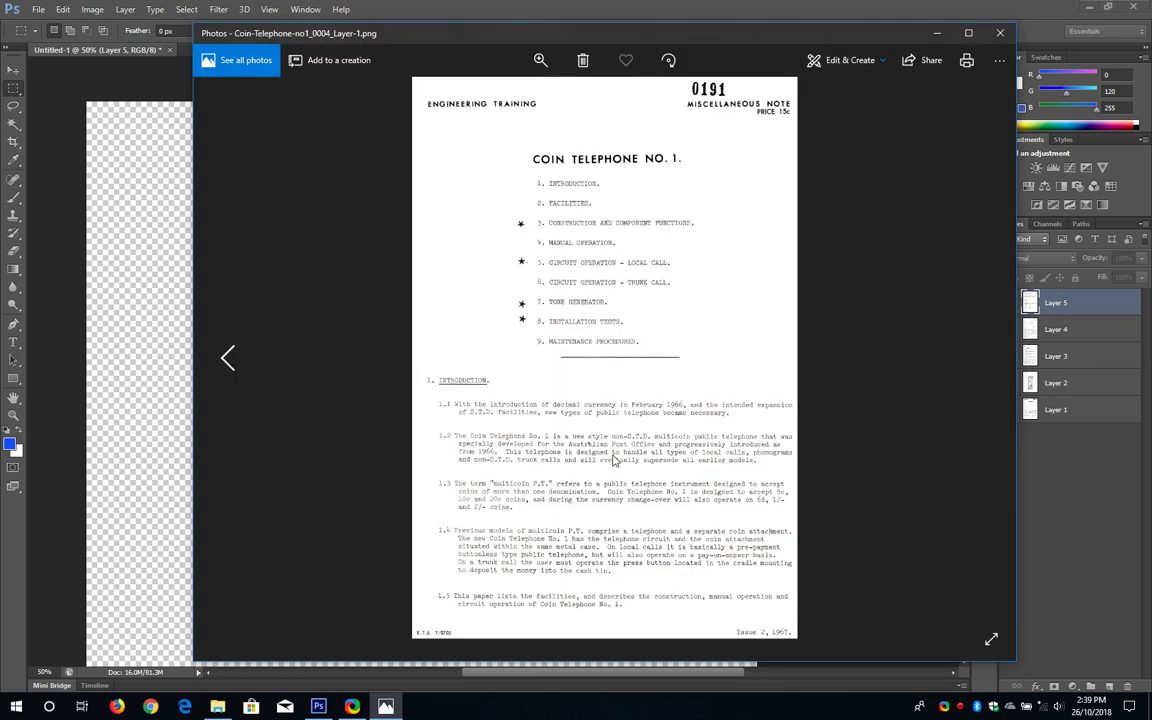
{"action": "key", "text": "Left"}
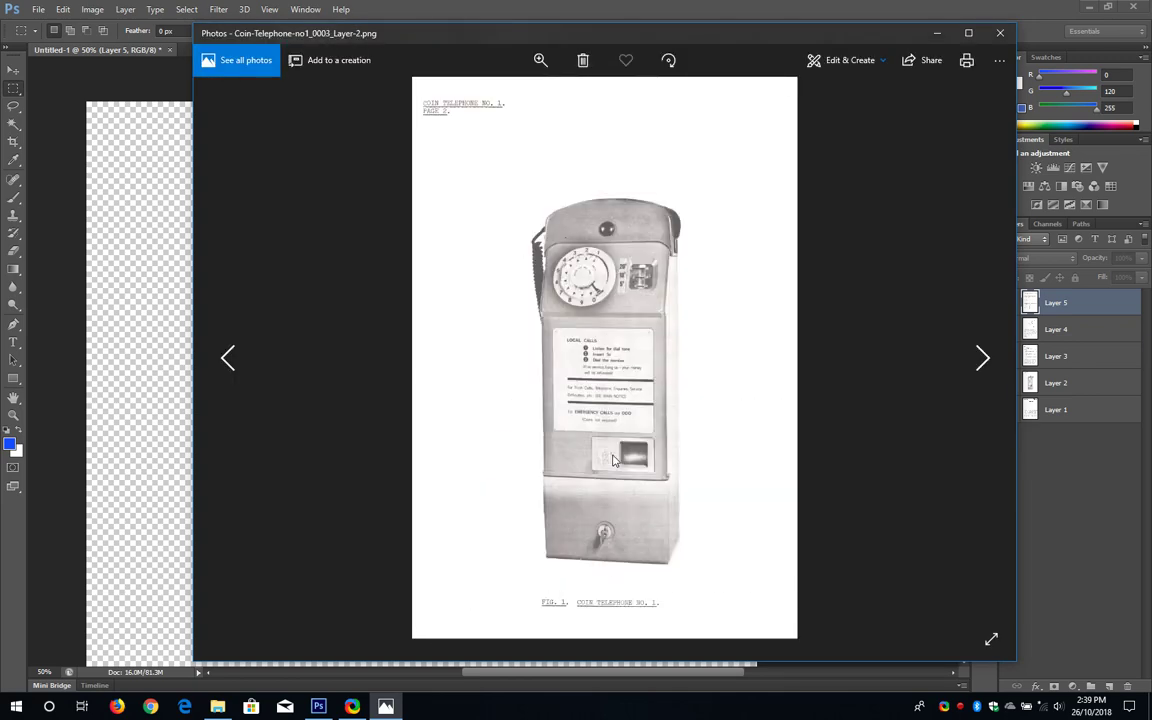
Step: Zoom the telephone photo onto the LOCAL CALLS panel, pan down to the REFUND area, then close Photos
{"action": "double_click", "coordinate": [612, 333]}
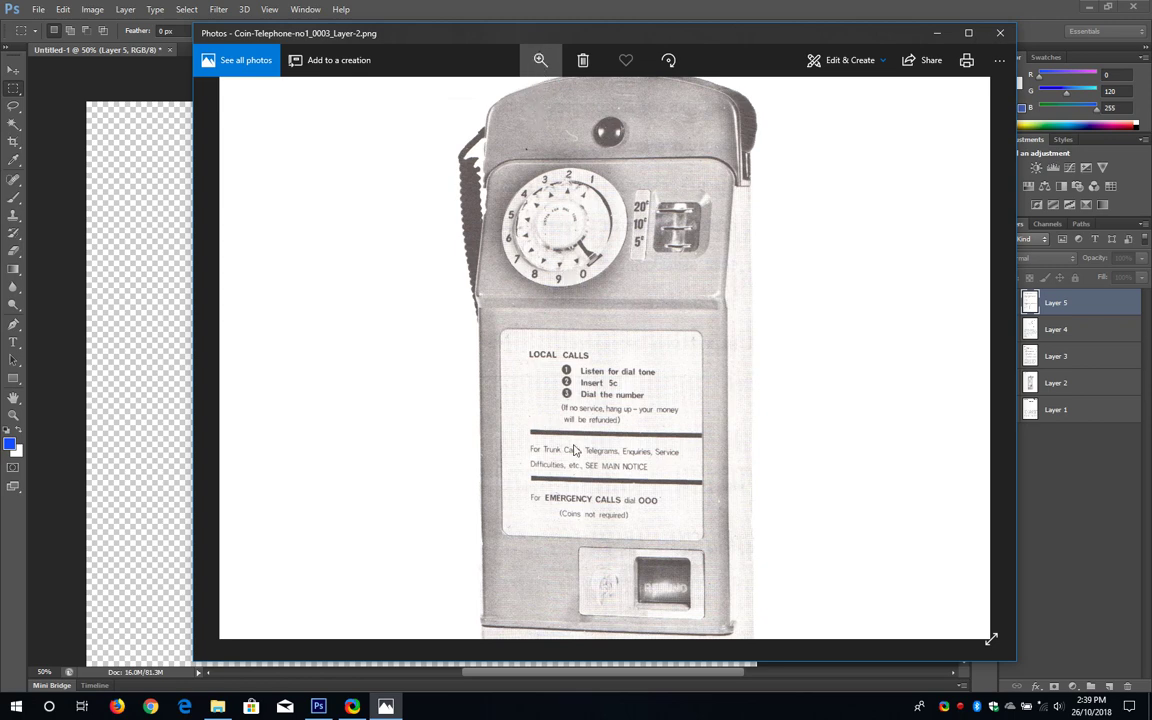
{"action": "left_click", "coordinate": [539, 62]}
{"action": "left_click_drag", "start_coordinate": [494, 108], "coordinate": [532, 110]}
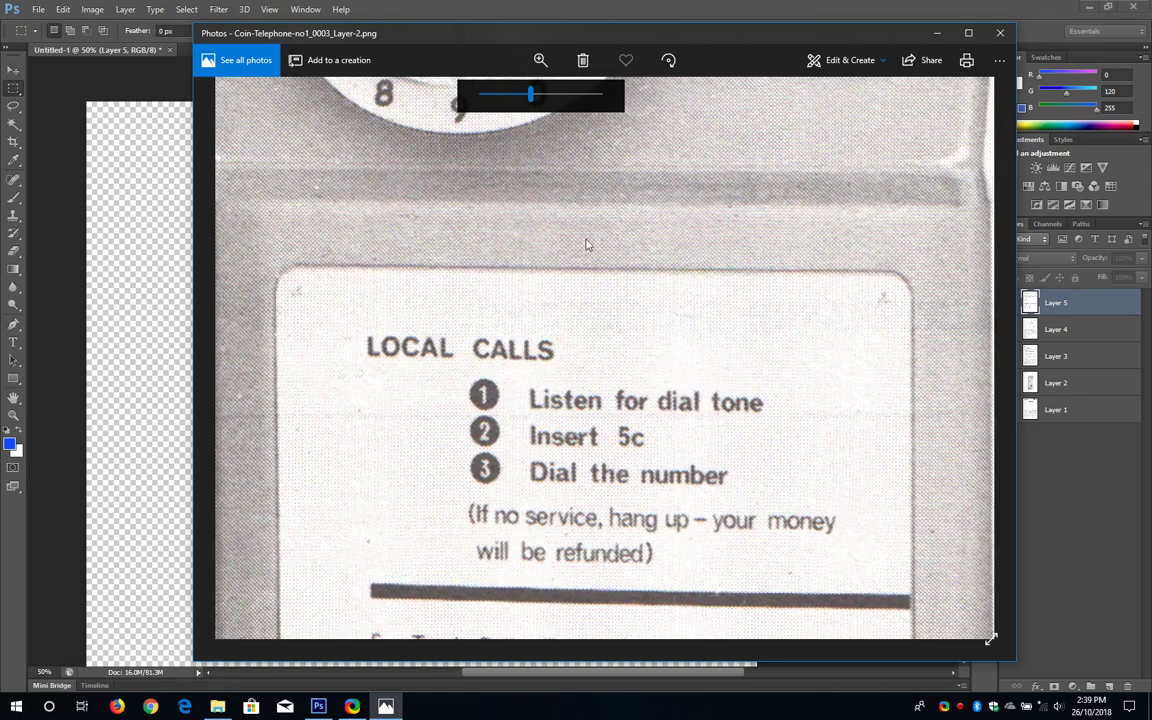
{"action": "left_click_drag", "start_coordinate": [493, 445], "coordinate": [468, 180]}
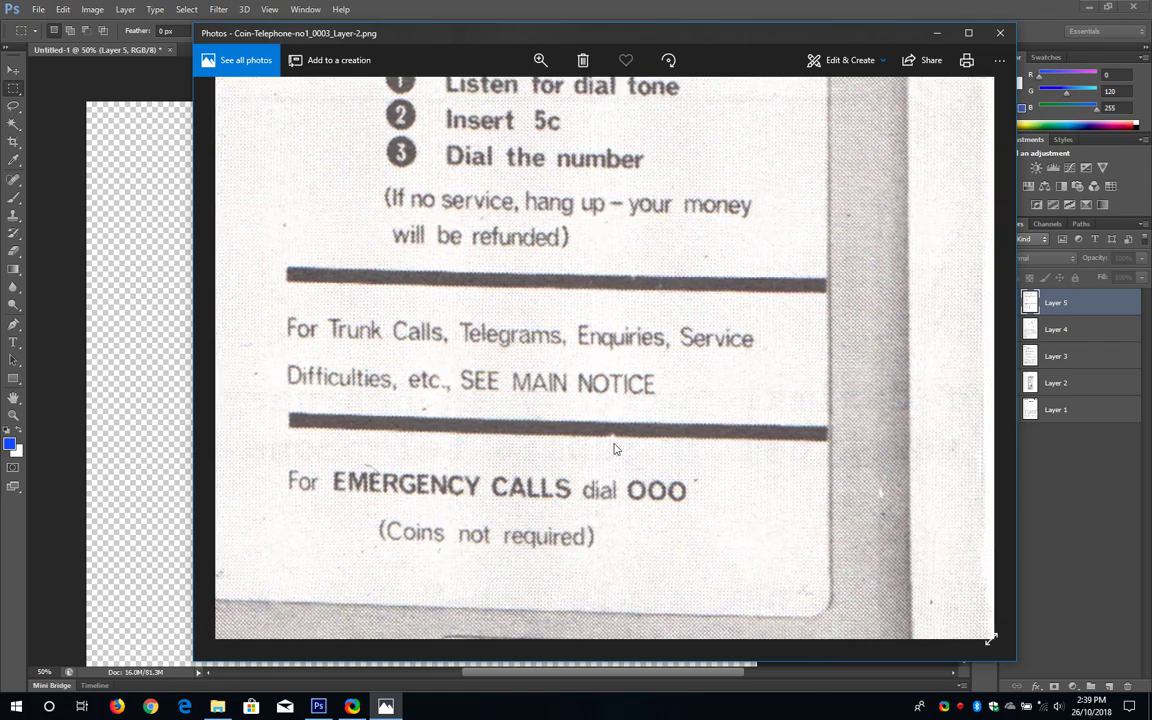
{"action": "left_click_drag", "start_coordinate": [615, 445], "coordinate": [633, 212]}
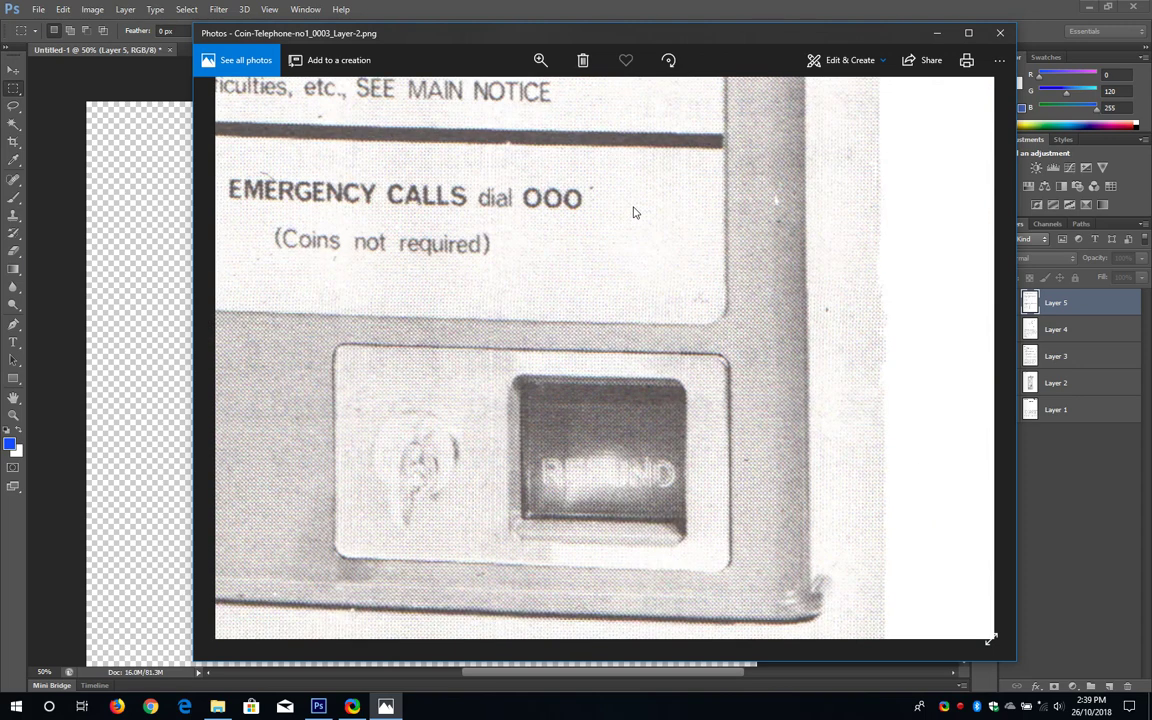
{"action": "left_click", "coordinate": [993, 36]}
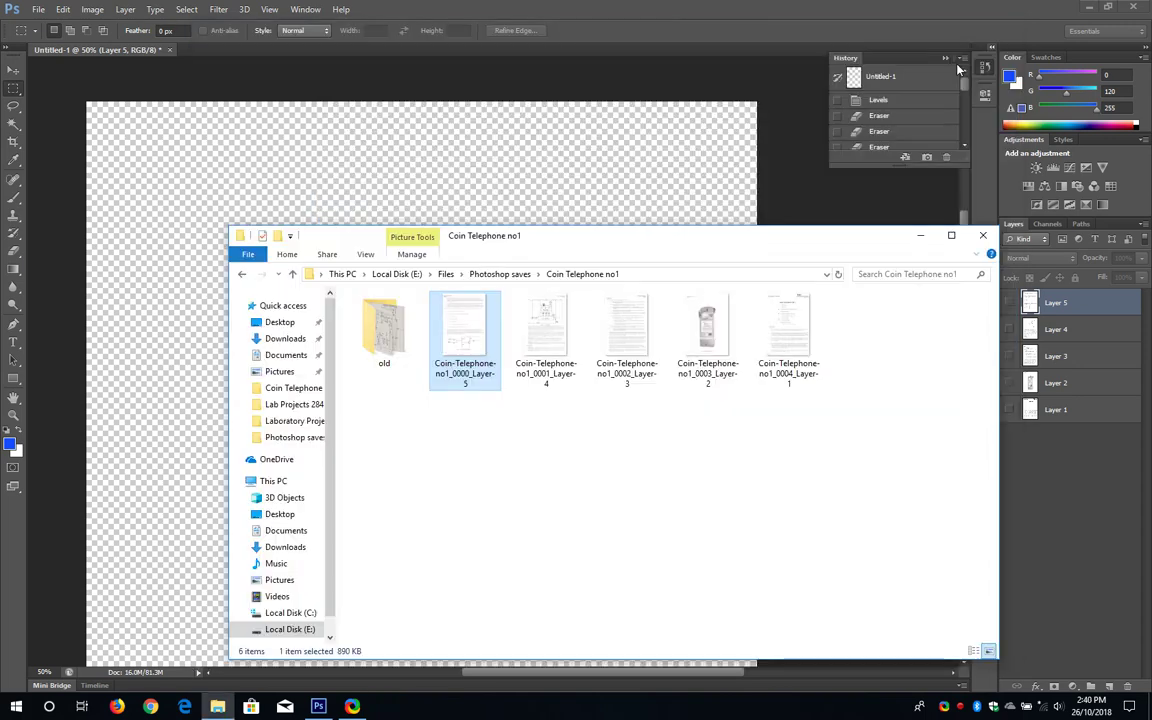
Step: Open the Layer-5 PNG's Properties dialog and move it aside
{"action": "right_click", "coordinate": [466, 330]}
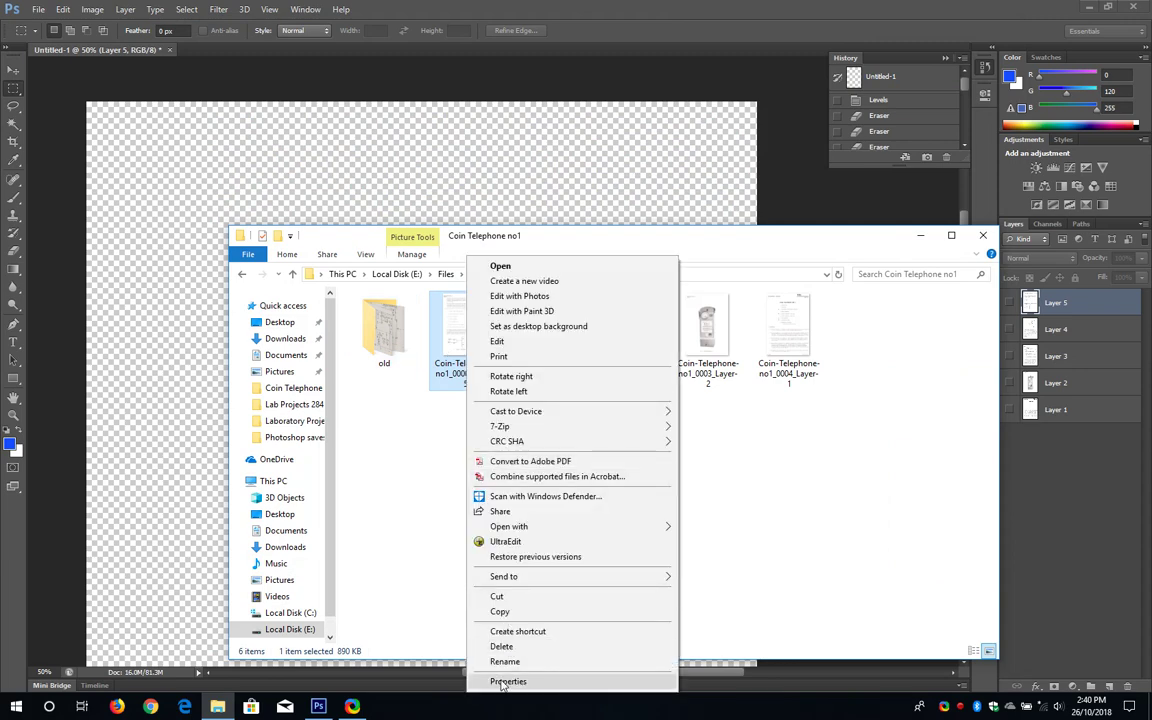
{"action": "left_click", "coordinate": [505, 681]}
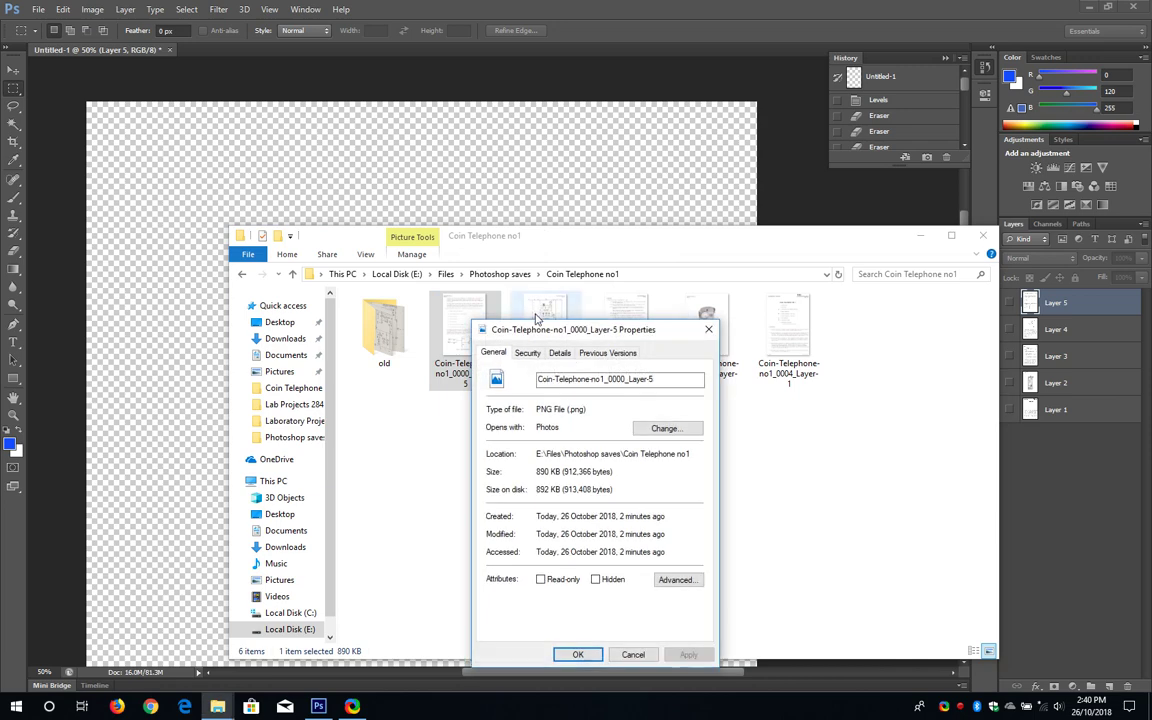
{"action": "left_click_drag", "start_coordinate": [568, 328], "coordinate": [822, 99]}
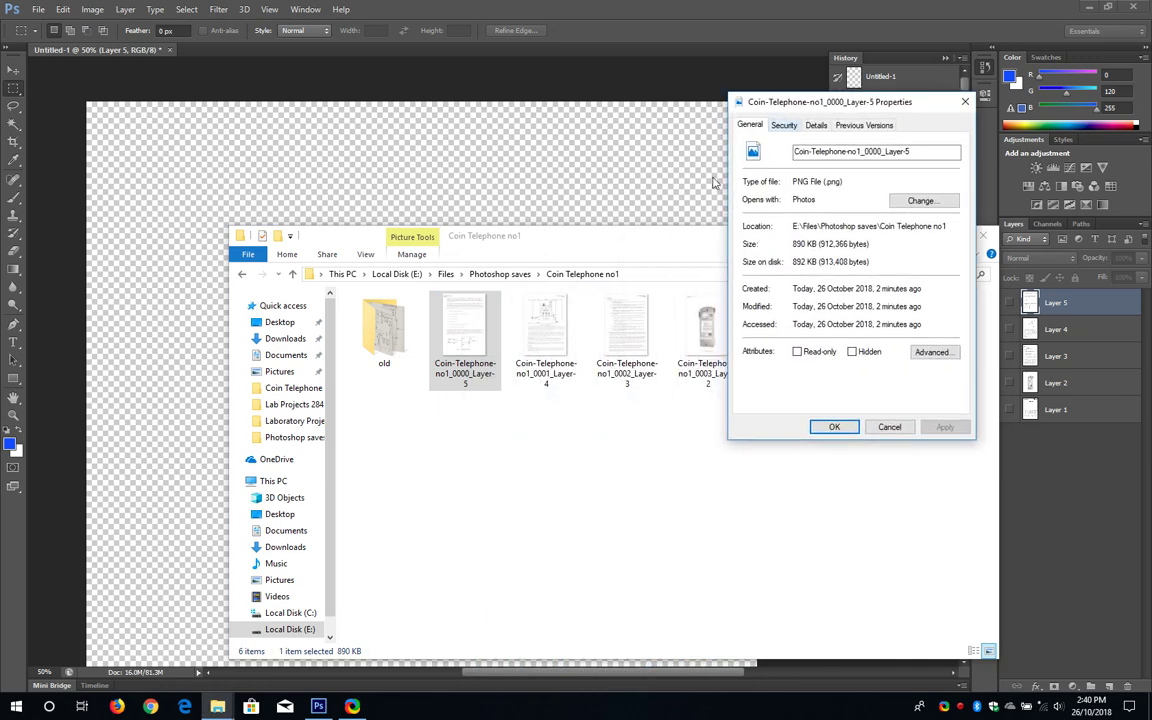
Step: In the old folder of original scans, open scan 0-01's Properties beside it
{"action": "double_click", "coordinate": [385, 330]}
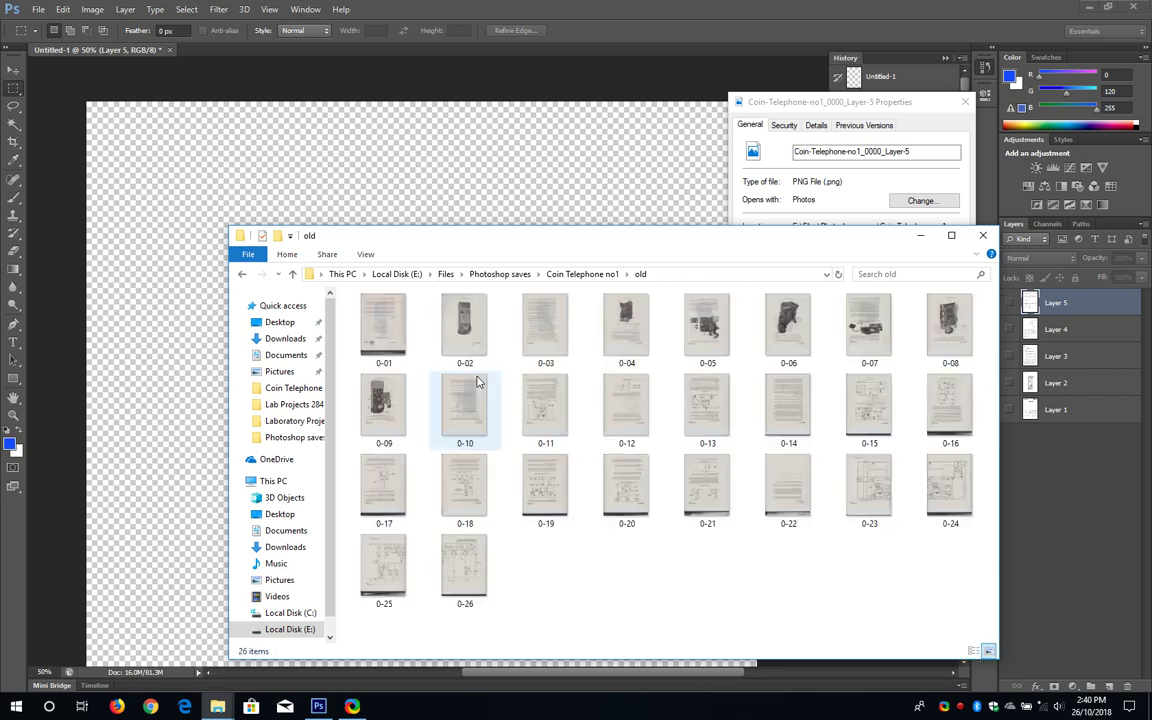
{"action": "right_click", "coordinate": [382, 316]}
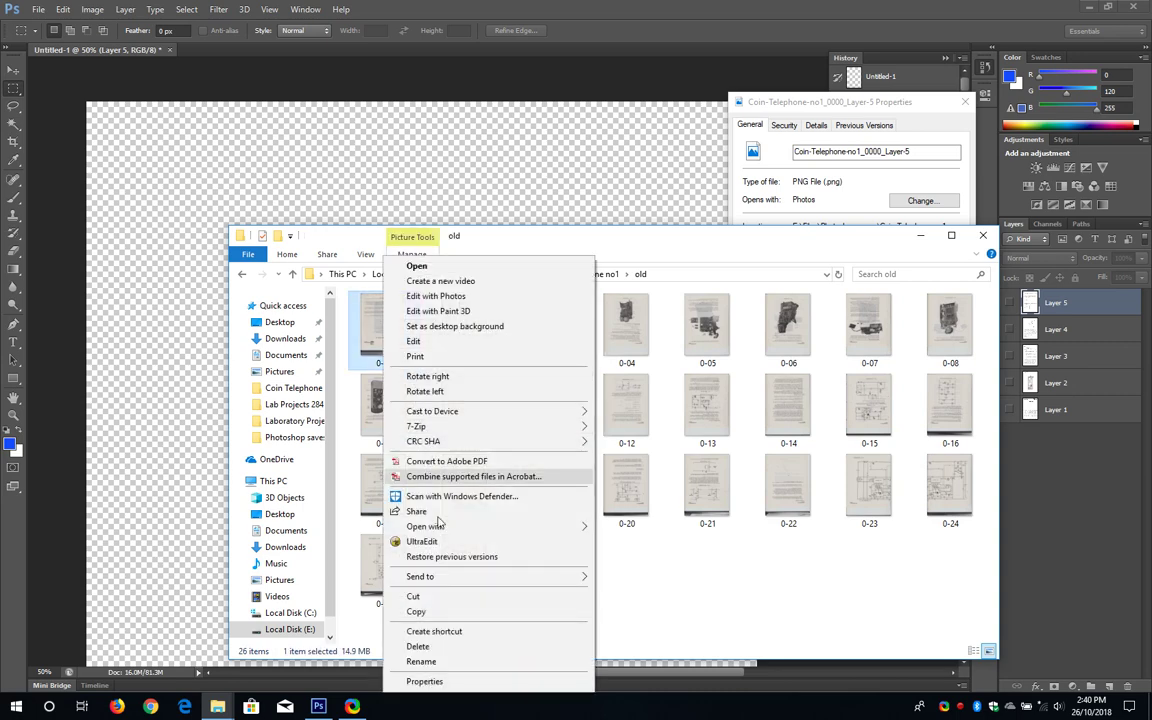
{"action": "left_click", "coordinate": [424, 681]}
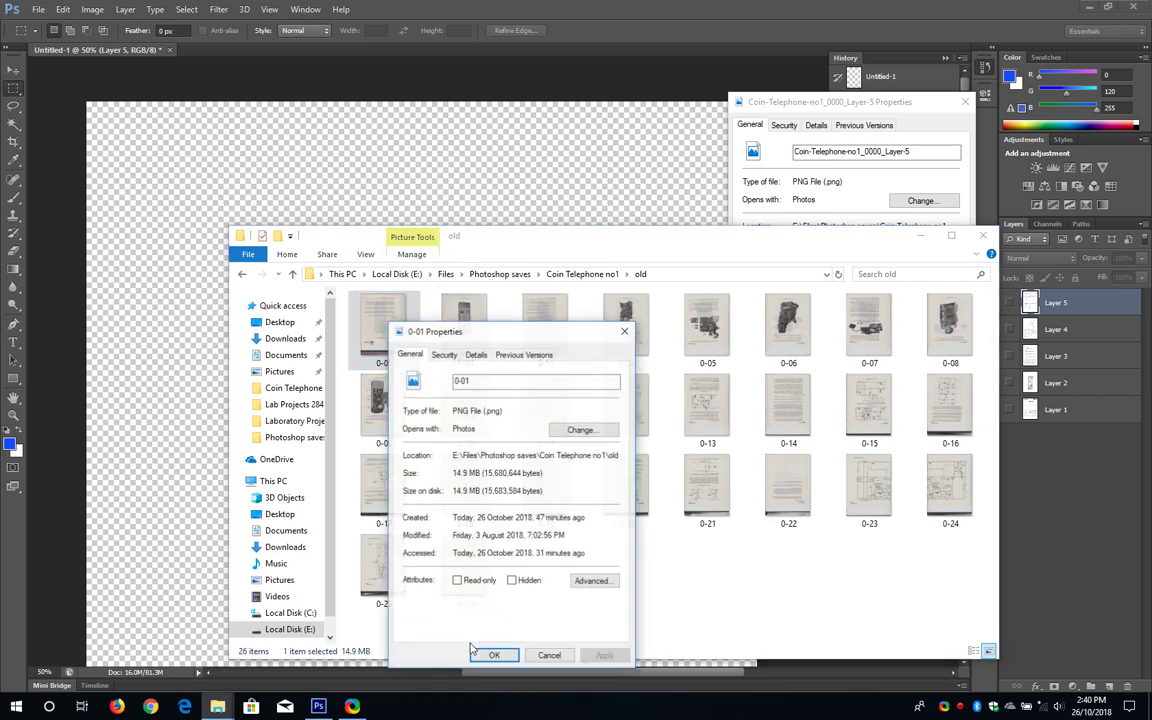
{"action": "left_click_drag", "start_coordinate": [497, 334], "coordinate": [565, 128]}
Step: Compare both Details tabs: 1956 x 2853, 890 KB versus 2552 x 3531, 14.9 MB; close 0-01's dialog
{"action": "left_click", "coordinate": [735, 105]}
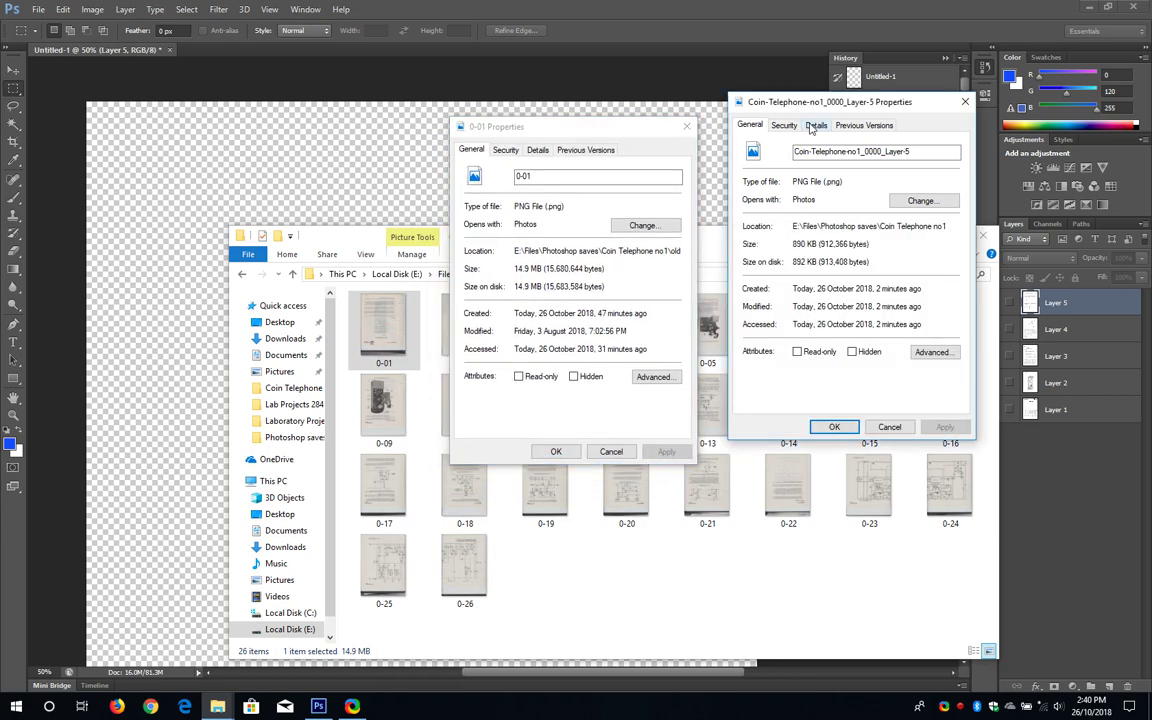
{"action": "left_click", "coordinate": [815, 126]}
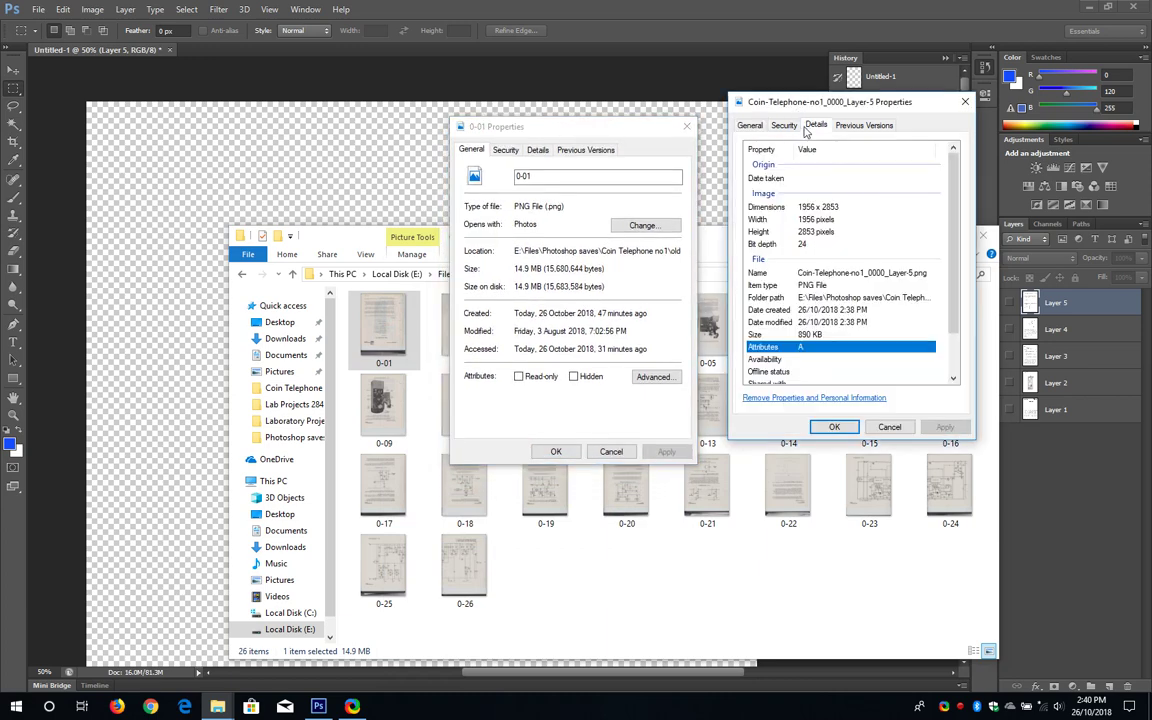
{"action": "left_click", "coordinate": [537, 149]}
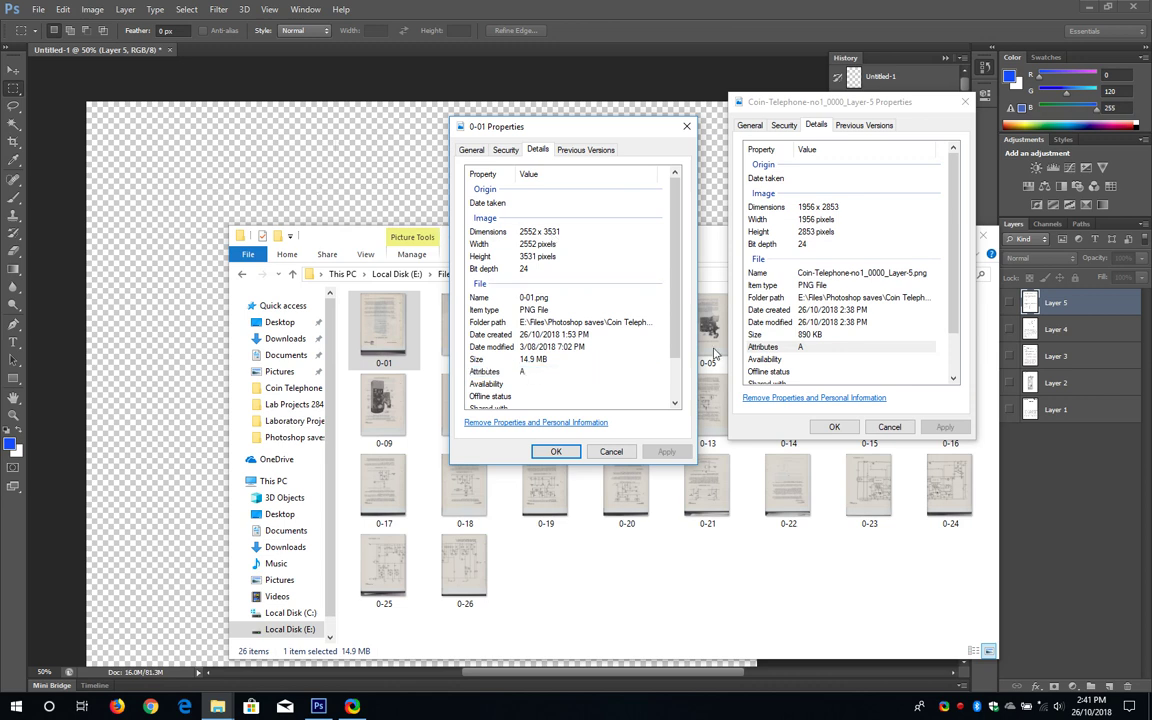
{"action": "left_click", "coordinate": [567, 277]}
{"action": "left_click", "coordinate": [686, 126]}
Step: Close the Layer-5 Properties, return to the Coin Telephone no1 folder, and switch to Photoshop
{"action": "left_click", "coordinate": [964, 103]}
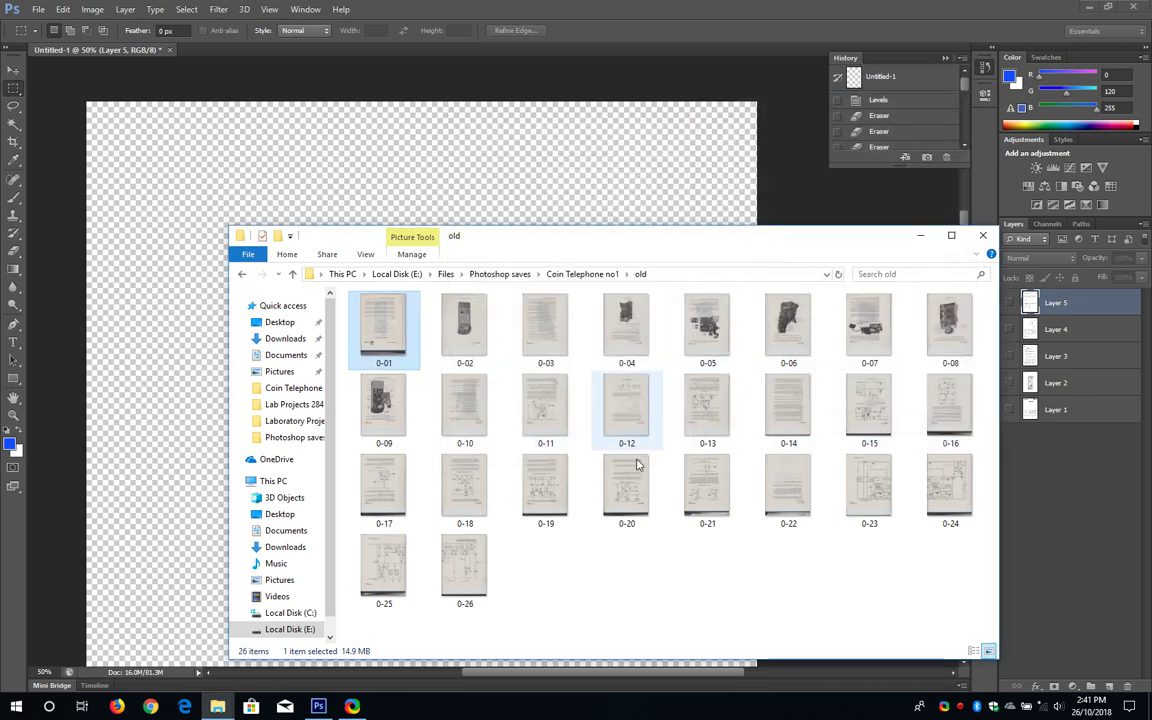
{"action": "left_click", "coordinate": [241, 273]}
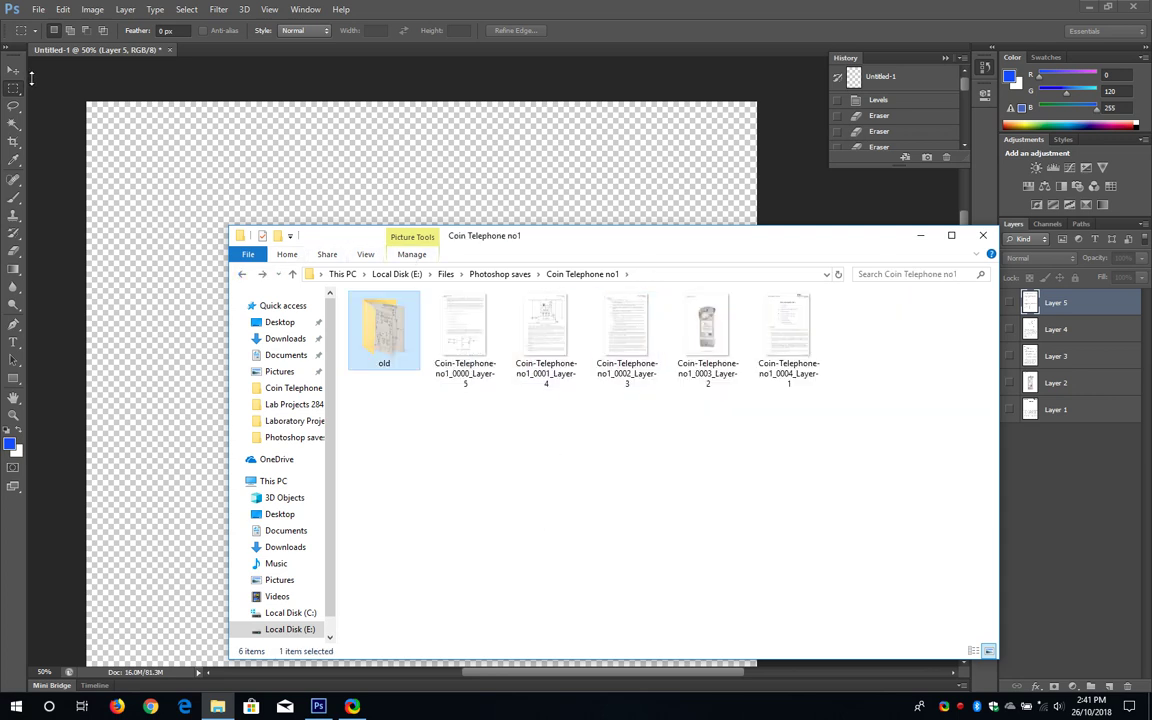
{"action": "left_click", "coordinate": [39, 10]}
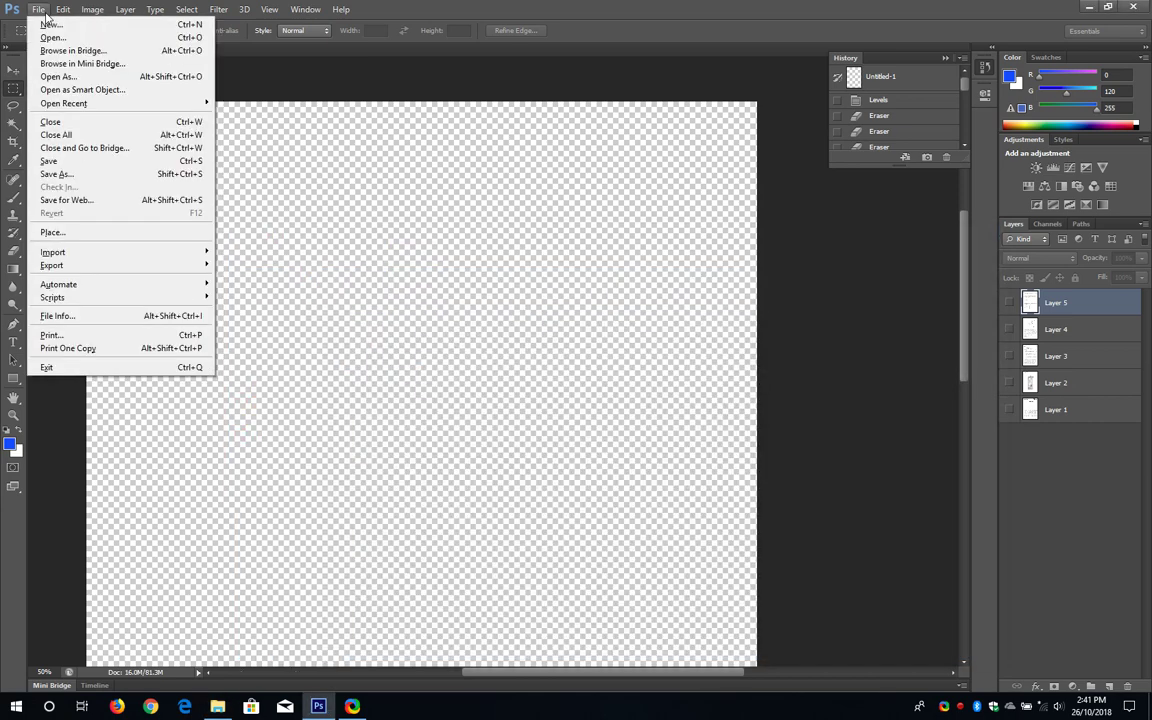